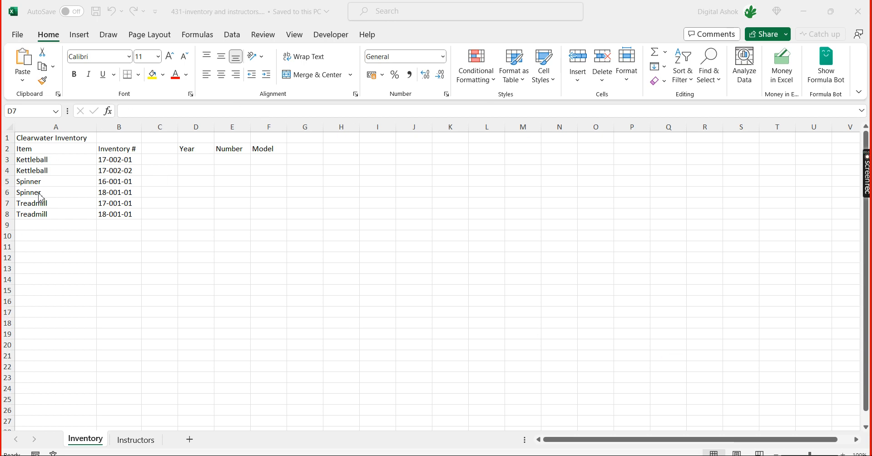
Examine the first Kettleball item and its inventory number in row 3 of the Inventory sheet
{"action": "left_click", "coordinate": [116, 162]}
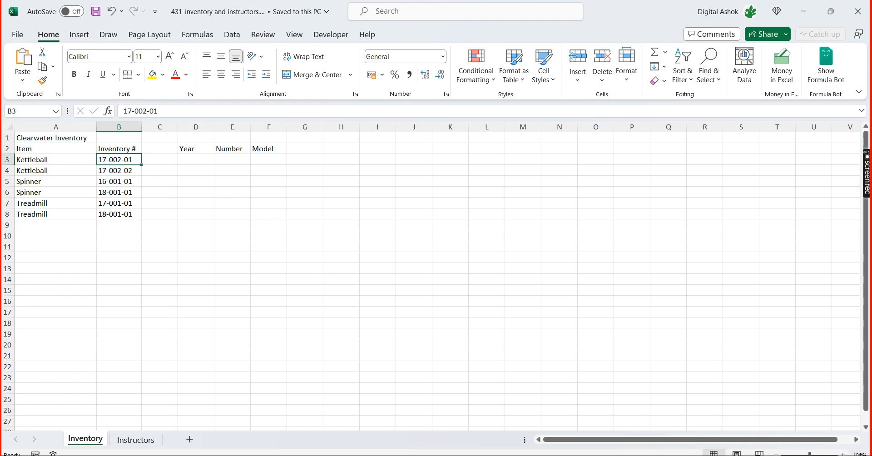
{"action": "left_click_drag", "start_coordinate": [810, 454], "coordinate": [818, 455]}
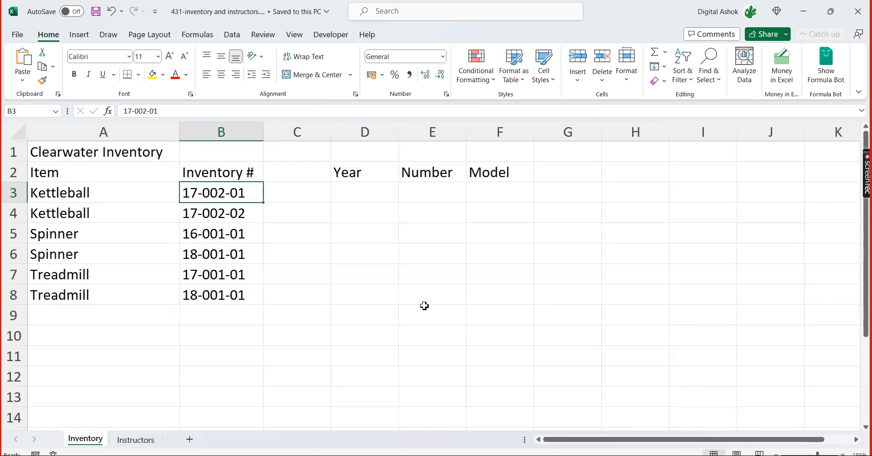
{"action": "left_click", "coordinate": [425, 306]}
{"action": "left_click", "coordinate": [217, 197]}
{"action": "key", "text": "Left"}
{"action": "key", "text": "Right"}
{"action": "key", "text": "Down"}
{"action": "key", "text": "Up"}
{"action": "key", "text": "Right"}
{"action": "key", "text": "Left"}
{"action": "key", "text": "Down"}
{"action": "key", "text": "Up"}
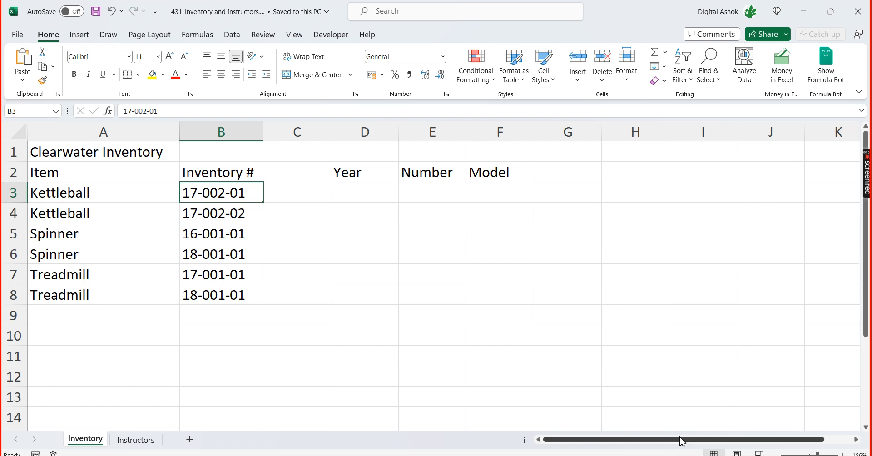
{"action": "key", "text": "Down"}
{"action": "key", "text": "Up"}
{"action": "key", "text": "Left"}
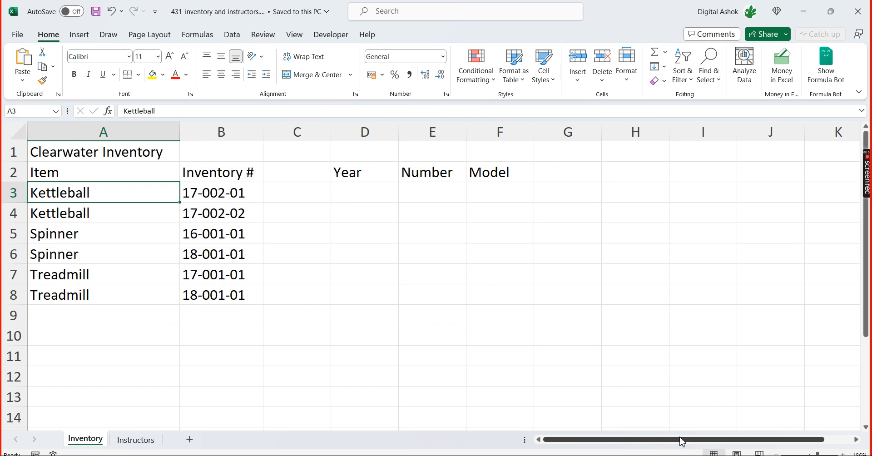
{"action": "key", "text": "Down"}
{"action": "key", "text": "Up"}
{"action": "key", "text": "Right"}
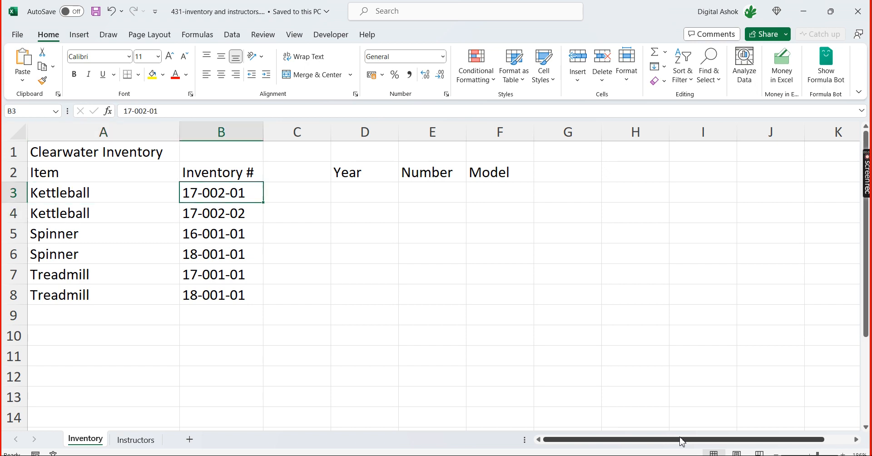
Compare the inventory numbers of the Kettleball and Spinner rows in column B
{"action": "key", "text": "Down"}
{"action": "key", "text": "Down"}
{"action": "key", "text": "Left"}
{"action": "key", "text": "Right"}
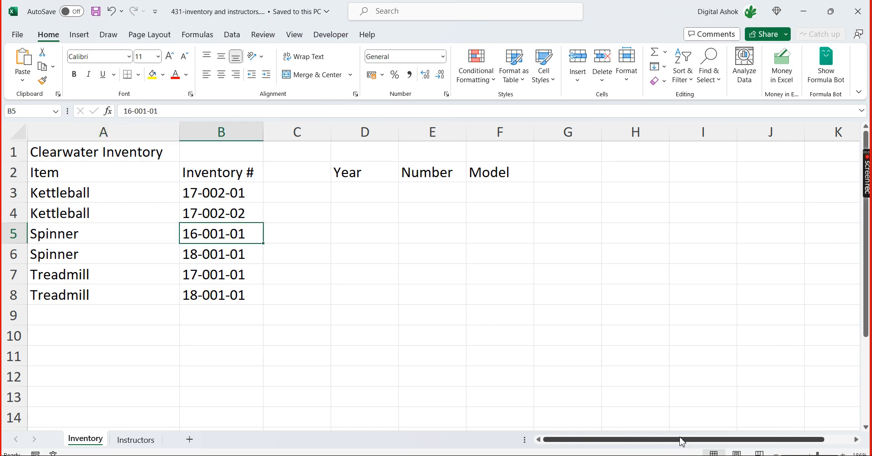
{"action": "key", "text": "Up"}
{"action": "key", "text": "Up"}
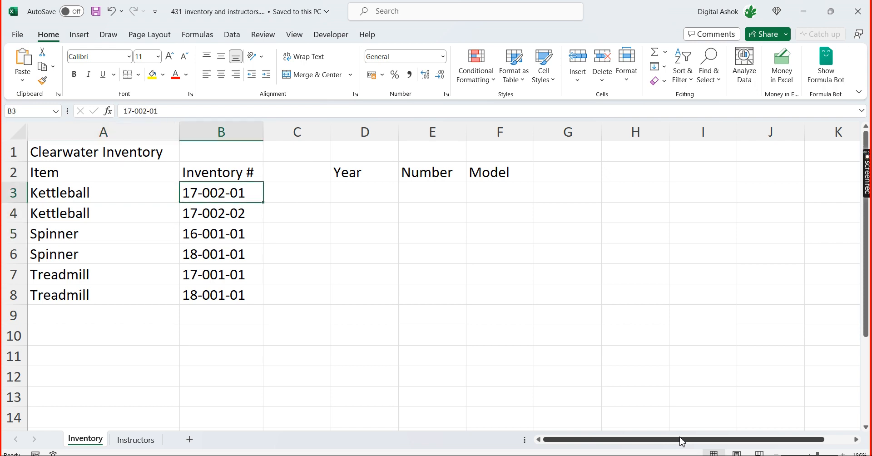
{"action": "key", "text": "Down"}
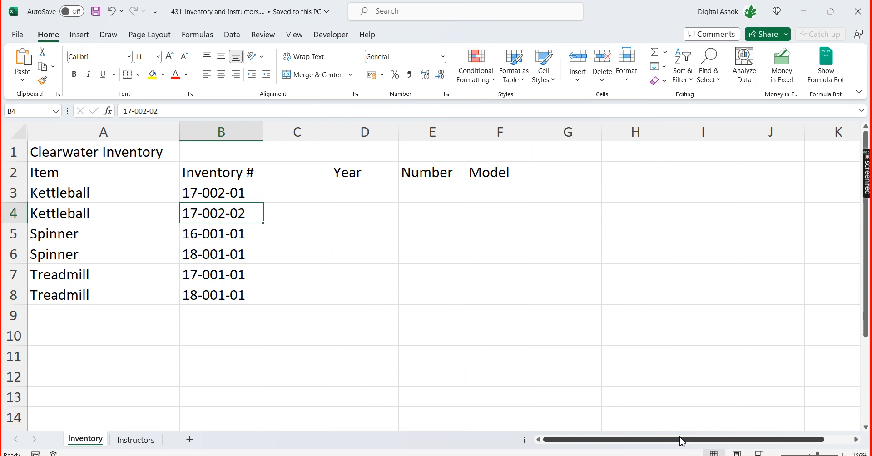
{"action": "key", "text": "Down"}
{"action": "key", "text": "Left"}
{"action": "key", "text": "Right"}
{"action": "key", "text": "Down"}
{"action": "key", "text": "Down"}
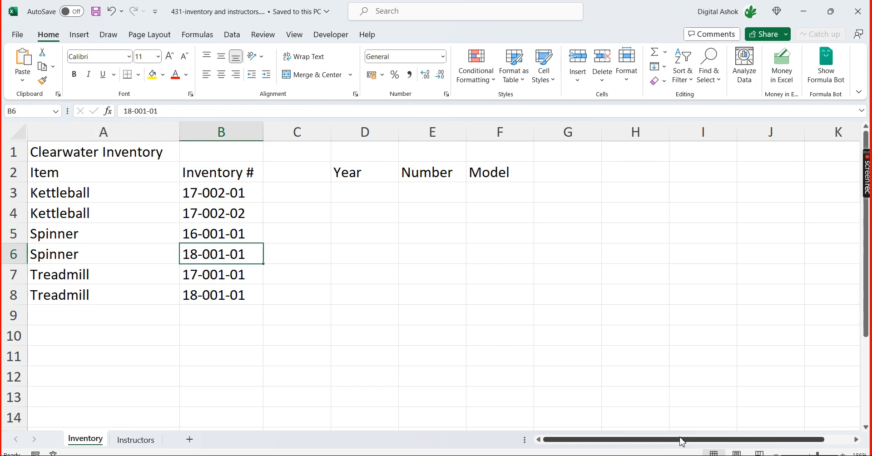
{"action": "key", "text": "Left"}
{"action": "key", "text": "Right"}
{"action": "key", "text": "Up"}
{"action": "key", "text": "Up"}
{"action": "key", "text": "Up"}
{"action": "key", "text": "Up"}
{"action": "key", "text": "Up"}
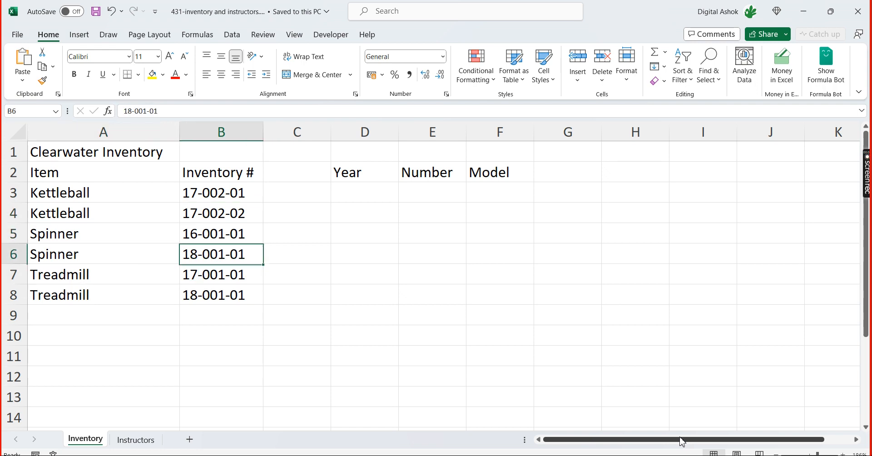
{"action": "key", "text": "Down"}
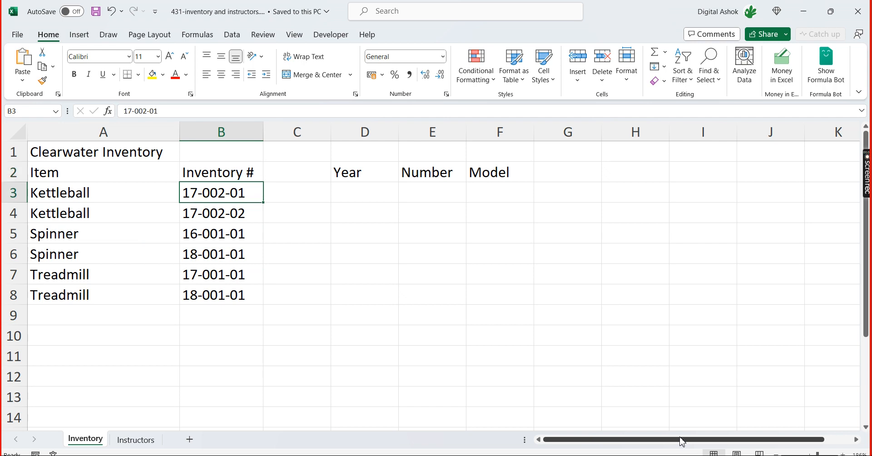
{"action": "key", "text": "Down"}
{"action": "key", "text": "Down"}
{"action": "key", "text": "Down"}
{"action": "key", "text": "Down"}
{"action": "key", "text": "Down"}
{"action": "key", "text": "Down"}
{"action": "key", "text": "Up"}
{"action": "key", "text": "Up"}
{"action": "key", "text": "Up"}
{"action": "key", "text": "Up"}
{"action": "key", "text": "Up"}
{"action": "key", "text": "Up"}
{"action": "key", "text": "Down"}
{"action": "key", "text": "Down"}
{"action": "key", "text": "Up"}
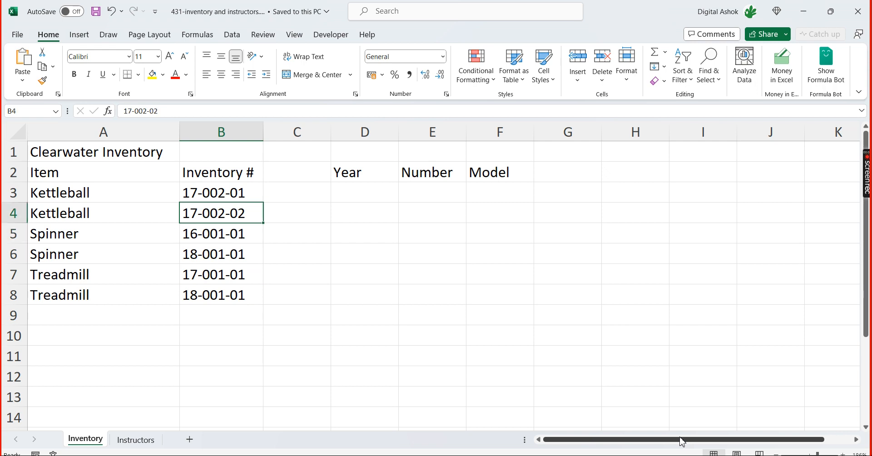
{"action": "key", "text": "Up"}
{"action": "key", "text": "Up"}
{"action": "key", "text": "Down"}
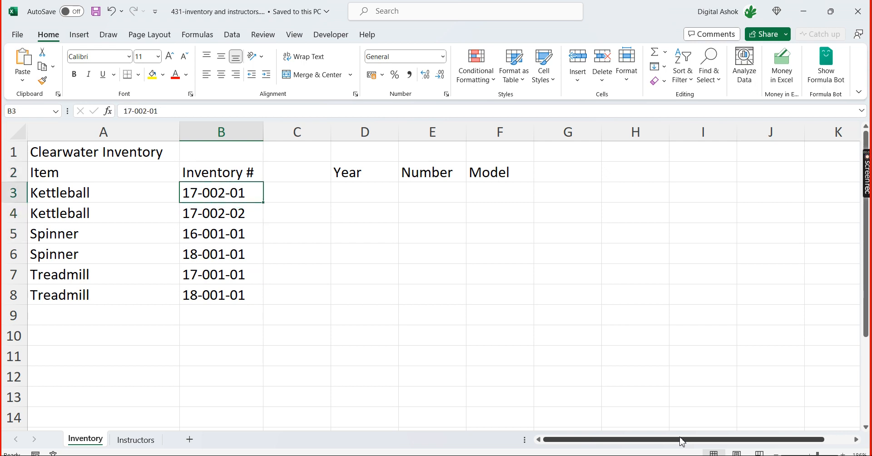
Examine how the inventory number in B3 relates to the empty Year, Number and Model columns
{"action": "key", "text": "Right"}
{"action": "key", "text": "Left"}
{"action": "key", "text": "Right"}
{"action": "key", "text": "Left"}
{"action": "key", "text": "Right"}
{"action": "key", "text": "Right"}
{"action": "key", "text": "Right"}
{"action": "key", "text": "Right"}
{"action": "key", "text": "Right"}
{"action": "key", "text": "Left"}
{"action": "key", "text": "Left"}
{"action": "key", "text": "Left"}
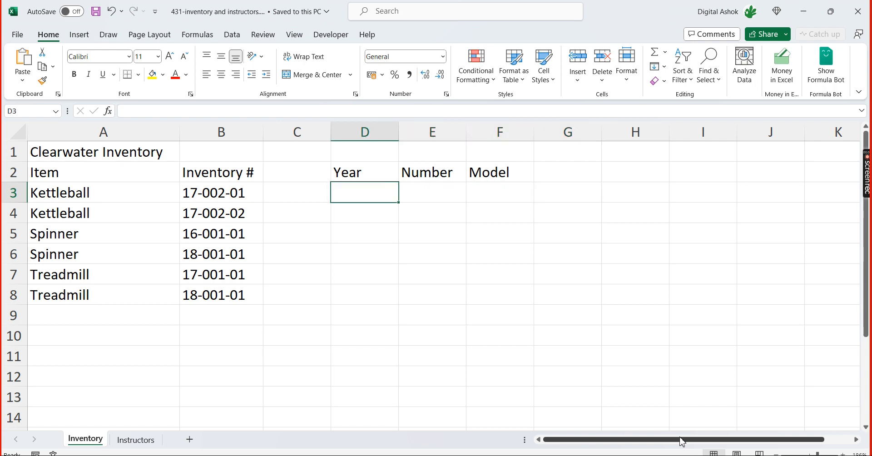
{"action": "key", "text": "Right"}
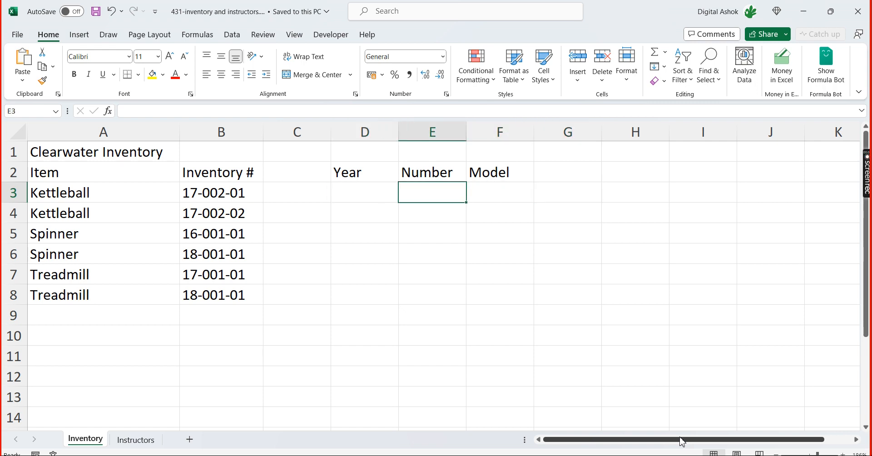
{"action": "key", "text": "Right"}
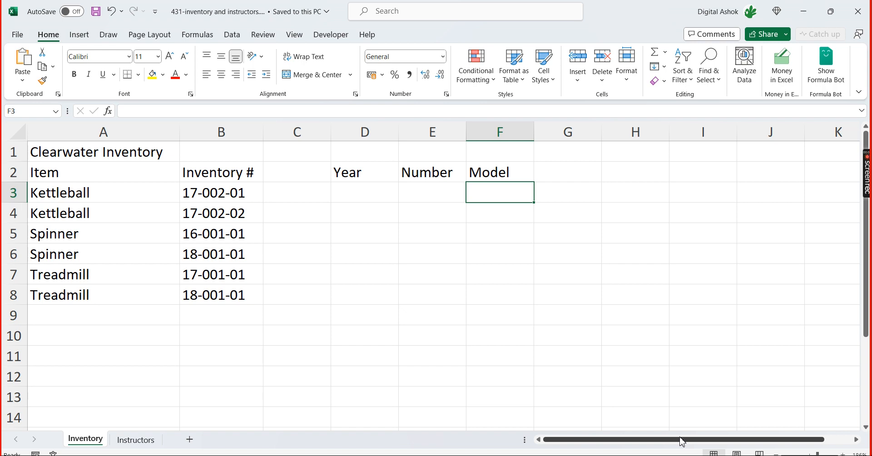
{"action": "key", "text": "Left"}
{"action": "key", "text": "Left"}
{"action": "key", "text": "Left"}
{"action": "key", "text": "Left"}
{"action": "key", "text": "Left"}
{"action": "key", "text": "Right"}
{"action": "key", "text": "Right"}
{"action": "key", "text": "Right"}
{"action": "key", "text": "Right"}
{"action": "key", "text": "Right"}
{"action": "key", "text": "Right"}
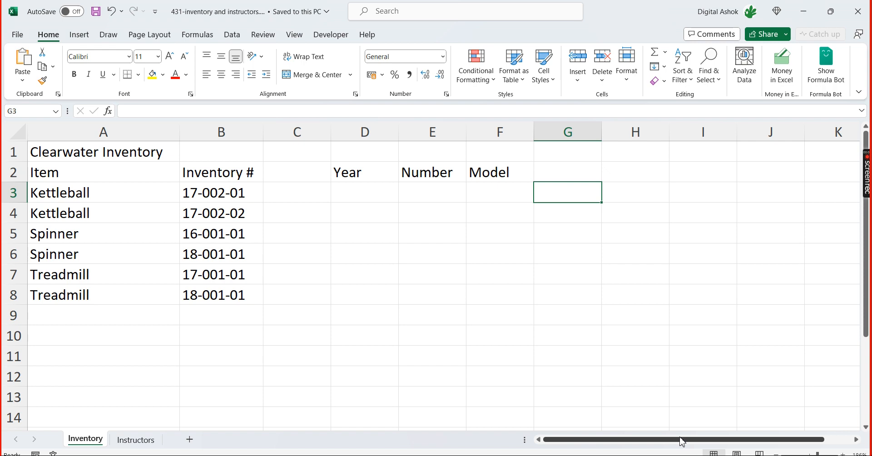
Enter a person's full name as sample text in cell G3
{"action": "key", "text": "Return"}
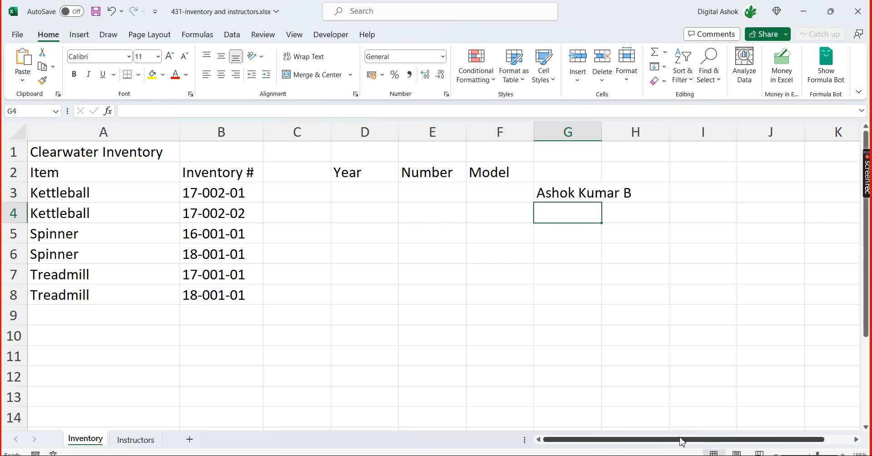
Compare the sample name in G3 with the inventory number in B3 and the Year, Number and Model columns
{"action": "key", "text": "Up"}
{"action": "key", "text": "Right"}
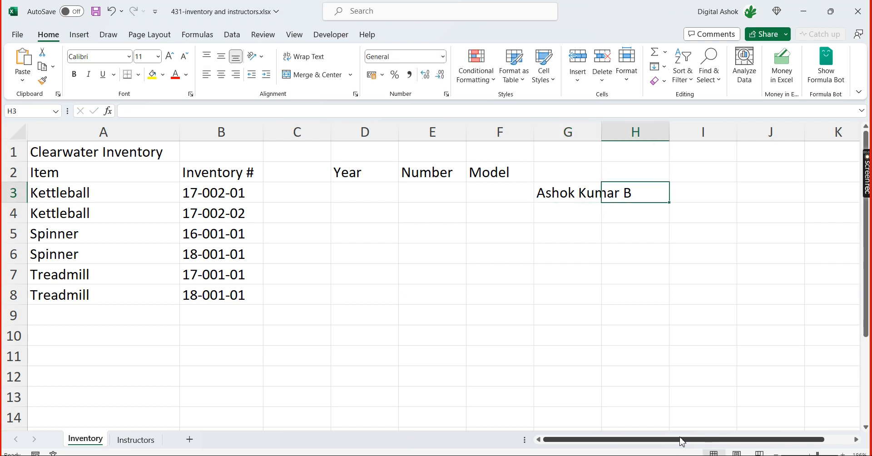
{"action": "key", "text": "Right"}
{"action": "key", "text": "Left"}
{"action": "key", "text": "Left"}
{"action": "key", "text": "Left"}
{"action": "key", "text": "Left"}
{"action": "key", "text": "Left"}
{"action": "key", "text": "Left"}
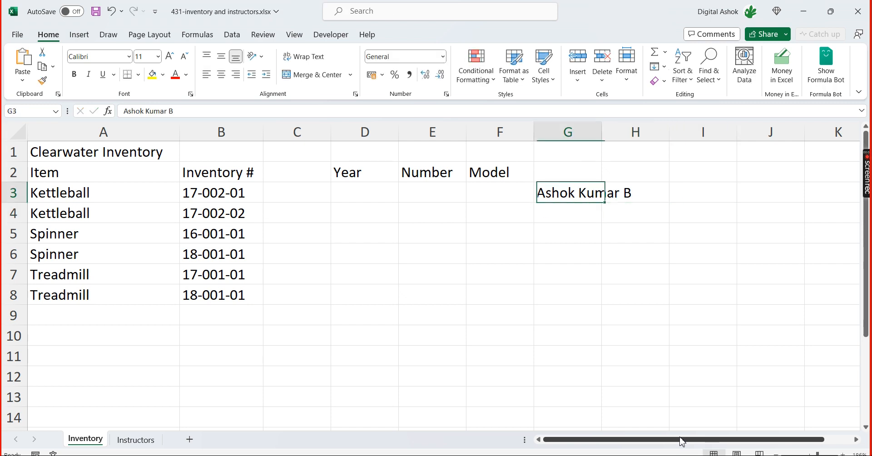
{"action": "key", "text": "Left"}
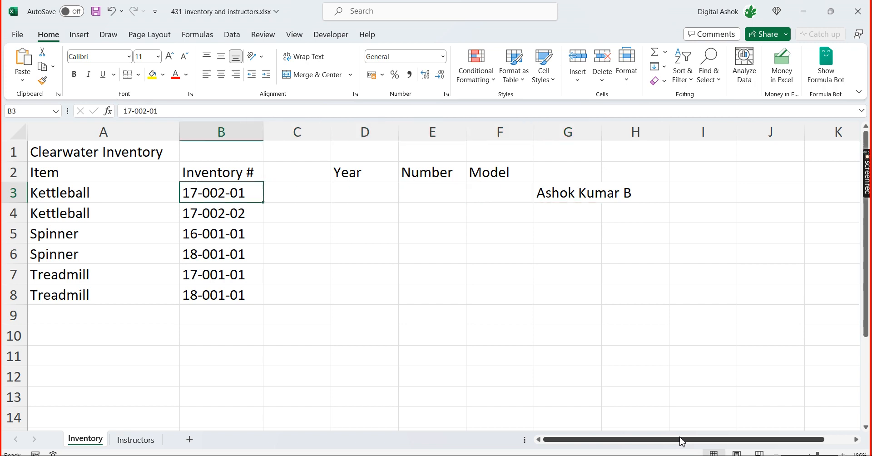
{"action": "key", "text": "Right"}
{"action": "key", "text": "Right"}
{"action": "key", "text": "Right"}
{"action": "key", "text": "Right"}
{"action": "key", "text": "Right"}
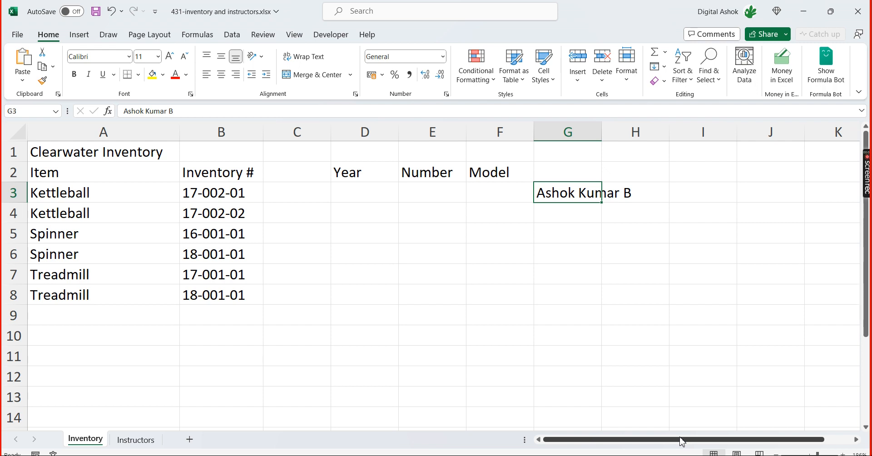
{"action": "key", "text": "Left"}
{"action": "key", "text": "Left"}
{"action": "key", "text": "Left"}
{"action": "key", "text": "Left"}
{"action": "key", "text": "Left"}
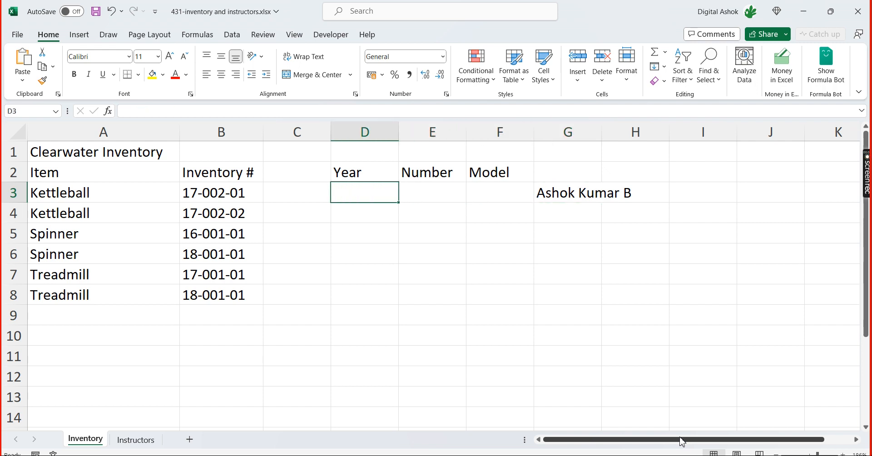
{"action": "key", "text": "Right"}
Clear the sample name from cell G3
{"action": "key", "text": "Right"}
{"action": "key", "text": "Right"}
{"action": "key", "text": "Right"}
{"action": "key", "text": "Left"}
{"action": "key", "text": "Left"}
{"action": "key", "text": "Down"}
{"action": "key", "text": "Down"}
{"action": "key", "text": "Down"}
{"action": "key", "text": "Down"}
{"action": "key", "text": "Down"}
{"action": "key", "text": "Down"}
{"action": "key", "text": "Down"}
{"action": "key", "text": "Down"}
{"action": "key", "text": "Down"}
{"action": "key", "text": "Down"}
{"action": "key", "text": "Down"}
{"action": "key", "text": "Down"}
{"action": "key", "text": "Down"}
{"action": "key", "text": "Down"}
{"action": "key", "text": "Down"}
{"action": "key", "text": "Down"}
{"action": "key", "text": "Down"}
{"action": "key", "text": "Down"}
{"action": "key", "text": "Down"}
{"action": "key", "text": "Down"}
{"action": "key", "text": "Up"}
{"action": "key", "text": "Up"}
{"action": "key", "text": "Up"}
{"action": "key", "text": "Up"}
{"action": "key", "text": "Up"}
{"action": "key", "text": "Up"}
{"action": "key", "text": "Up"}
{"action": "key", "text": "Up"}
{"action": "key", "text": "Up"}
{"action": "key", "text": "Up"}
{"action": "key", "text": "Up"}
{"action": "key", "text": "Up"}
{"action": "key", "text": "Up"}
{"action": "key", "text": "Up"}
{"action": "key", "text": "Up"}
{"action": "key", "text": "Up"}
{"action": "key", "text": "Up"}
{"action": "key", "text": "Up"}
{"action": "key", "text": "Up"}
{"action": "key", "text": "Up"}
{"action": "key", "text": "Down"}
{"action": "key", "text": "Down"}
{"action": "key", "text": "Right"}
{"action": "key", "text": "Right"}
{"action": "key", "text": "Right"}
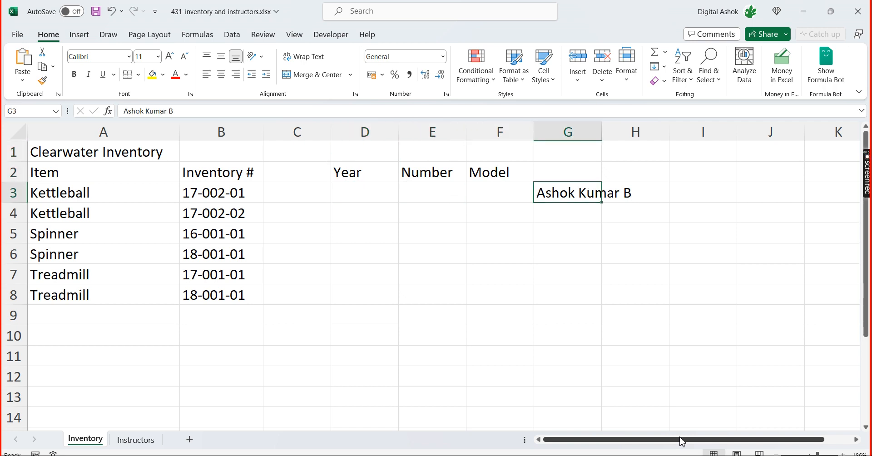
{"action": "key", "text": "Delete"}
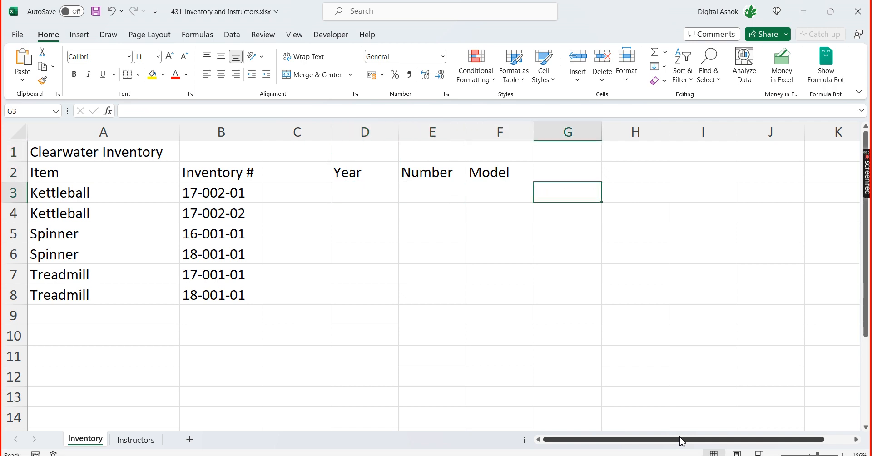
Review the empty Year, Number and Model cells in row 3 beside the inventory number
{"action": "key", "text": "Left"}
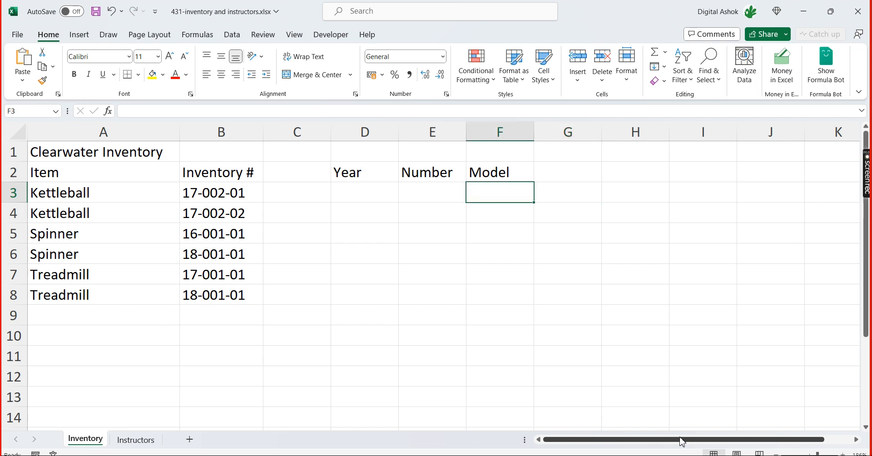
{"action": "key", "text": "Left"}
{"action": "key", "text": "Left"}
{"action": "key", "text": "Left"}
{"action": "key", "text": "Left"}
{"action": "key", "text": "Left"}
{"action": "key", "text": "Right"}
{"action": "key", "text": "Right"}
{"action": "key", "text": "Right"}
{"action": "key", "text": "Right"}
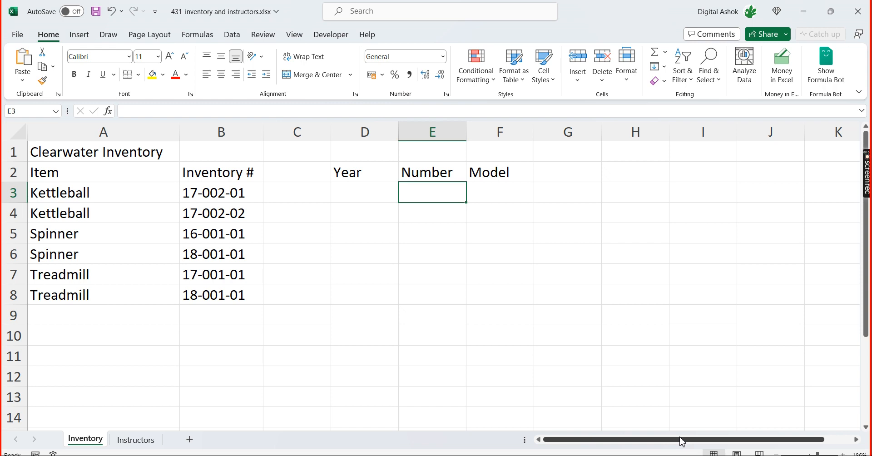
{"action": "key", "text": "Left"}
{"action": "key", "text": "Left"}
{"action": "key", "text": "Left"}
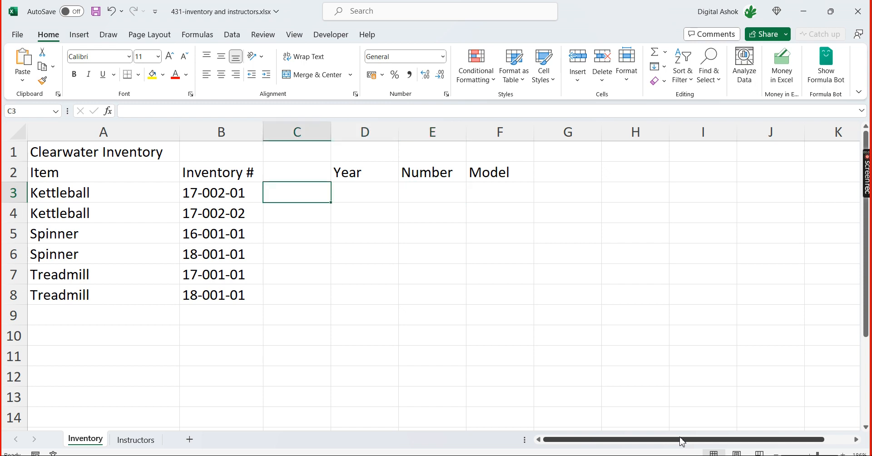
{"action": "key", "text": "Right"}
{"action": "key", "text": "Right"}
{"action": "key", "text": "Right"}
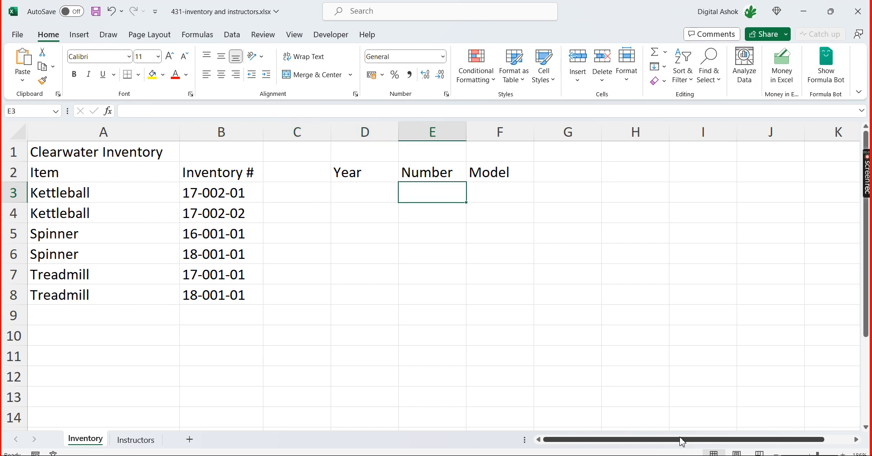
{"action": "key", "text": "Left"}
{"action": "key", "text": "Left"}
{"action": "key", "text": "Right"}
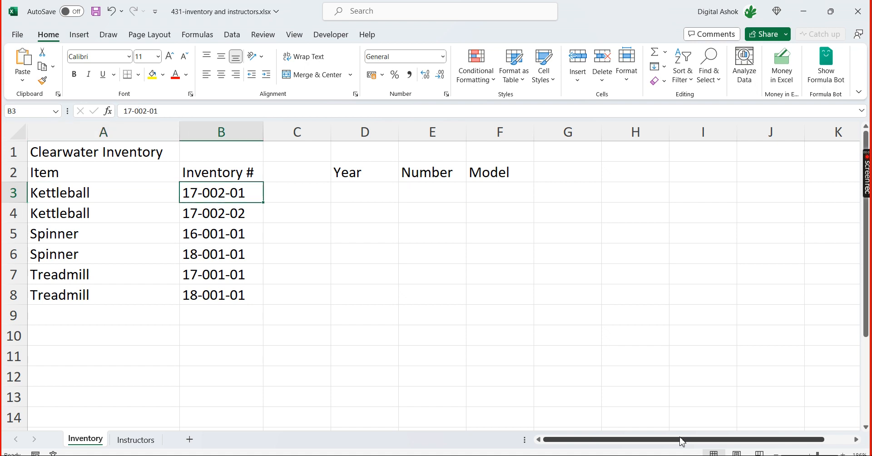
Enter the formula =RIGHT(B3,2) in Model cell F3 to extract the last two characters of the inventory number
{"action": "key", "text": "Right"}
{"action": "key", "text": "Right"}
{"action": "key", "text": "Right"}
{"action": "key", "text": "Right"}
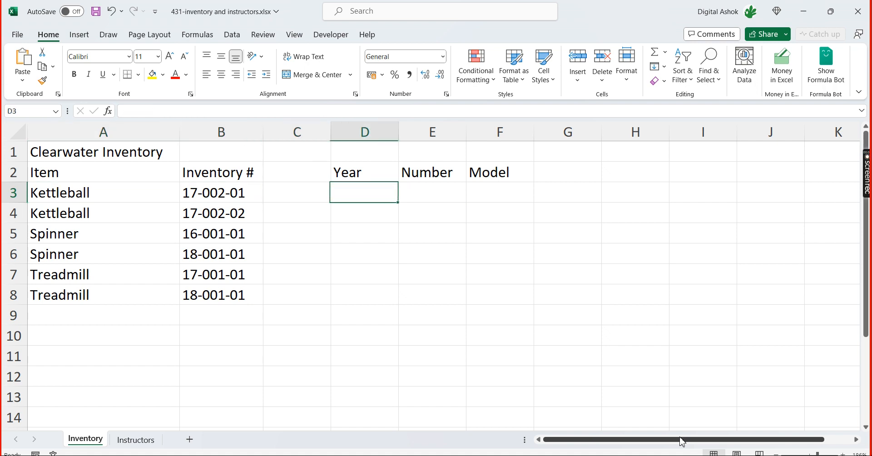
{"action": "key", "text": "F2"}
{"action": "type", "text": "="}
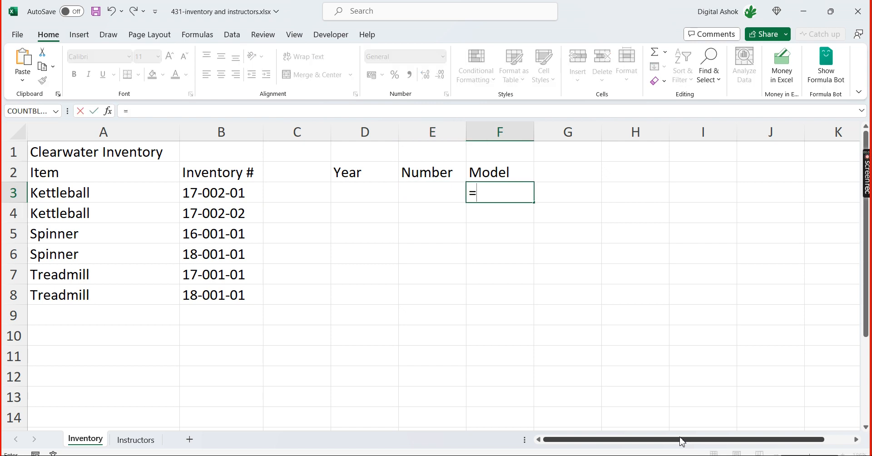
{"action": "type", "text": "ri"}
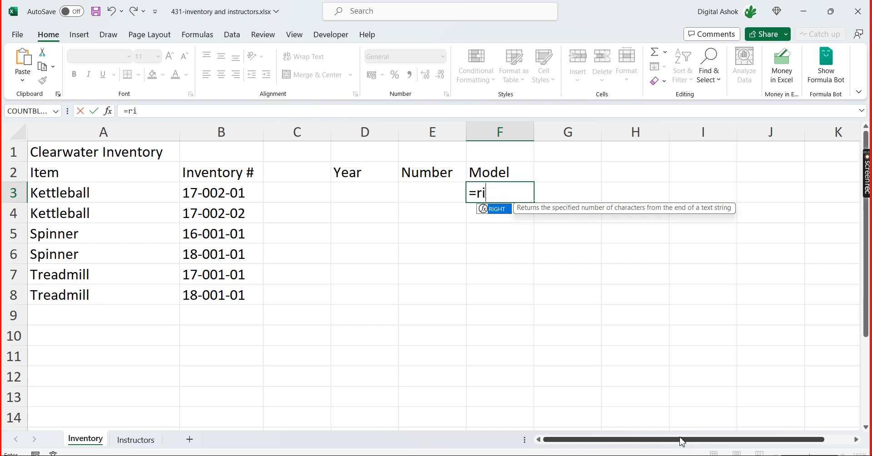
{"action": "type", "text": "ght"}
{"action": "key", "text": "Tab"}
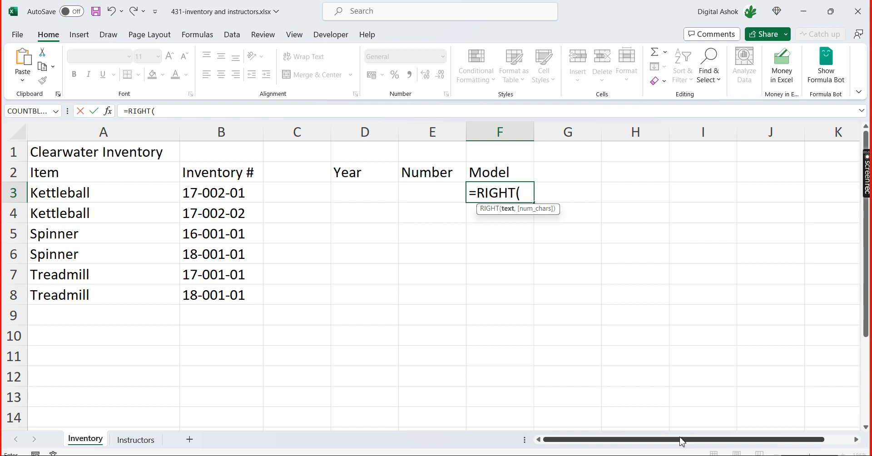
{"action": "key", "text": "Left"}
{"action": "key", "text": "Left"}
{"action": "key", "text": "Left"}
{"action": "key", "text": "Left"}
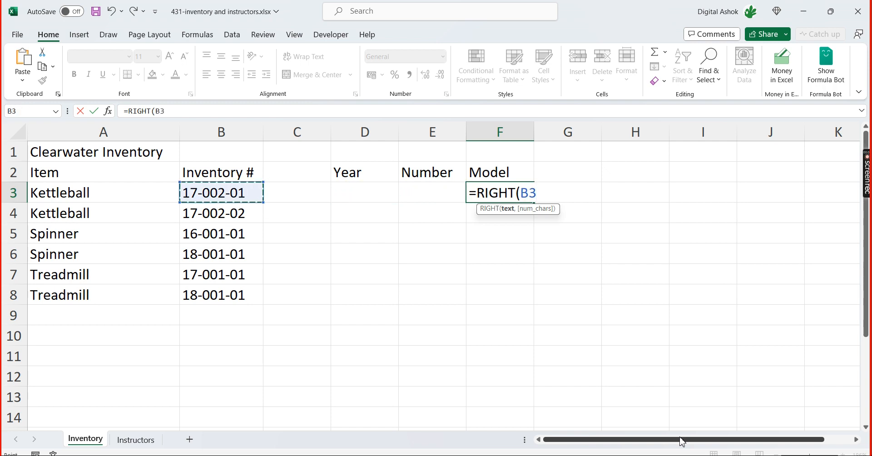
{"action": "type", "text": ","}
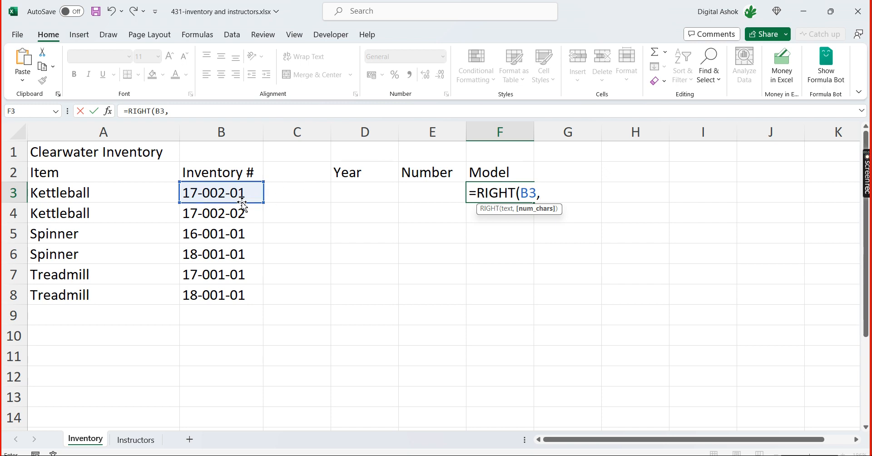
{"action": "type", "text": "2"}
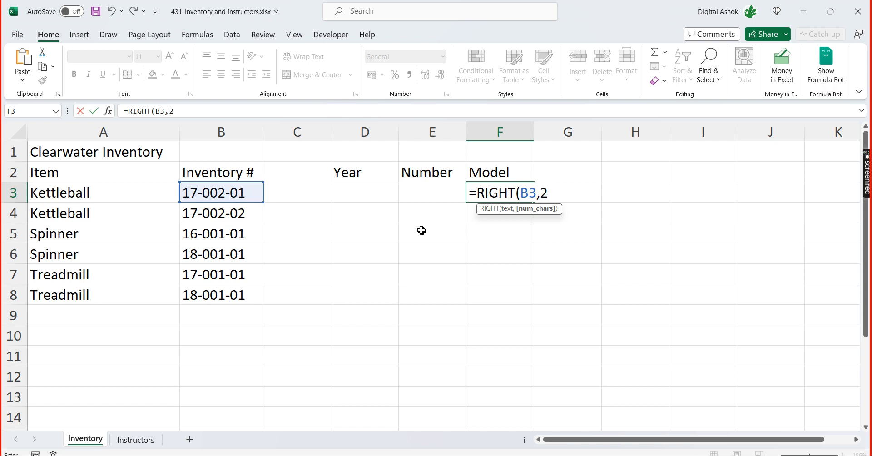
{"action": "type", "text": ")"}
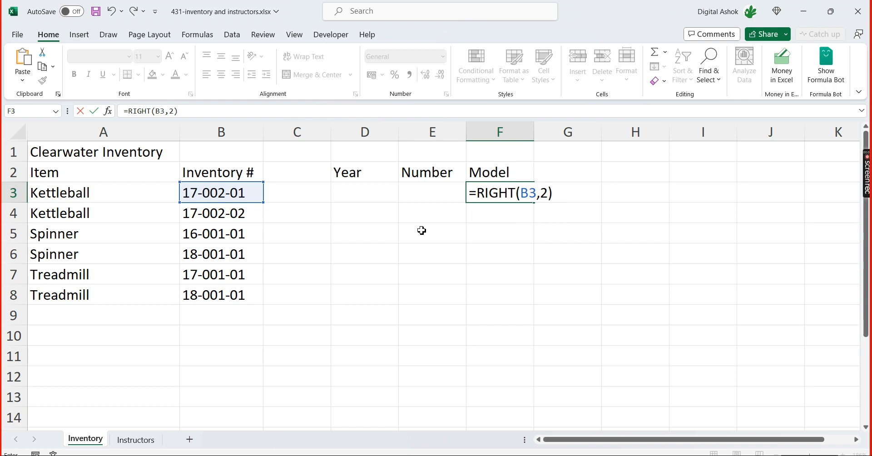
{"action": "key", "text": "Return"}
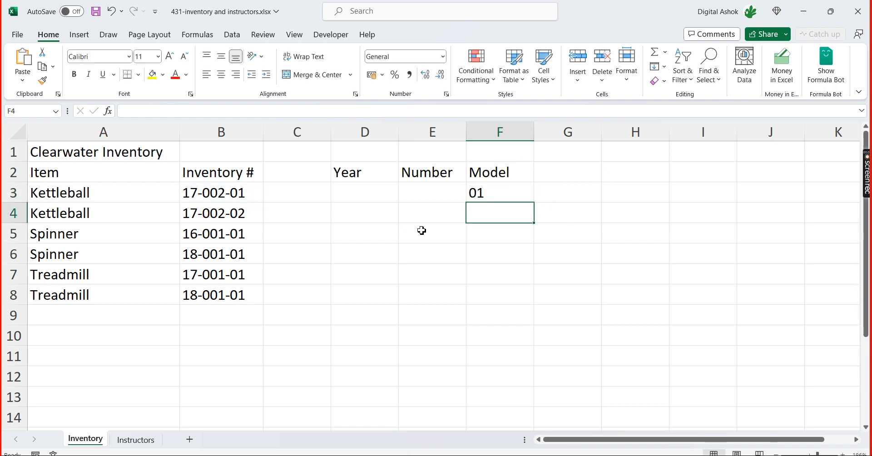
Check the Model formula in F3 against the inventory number and the empty Year and Number cells in row 3
{"action": "key", "text": "Up"}
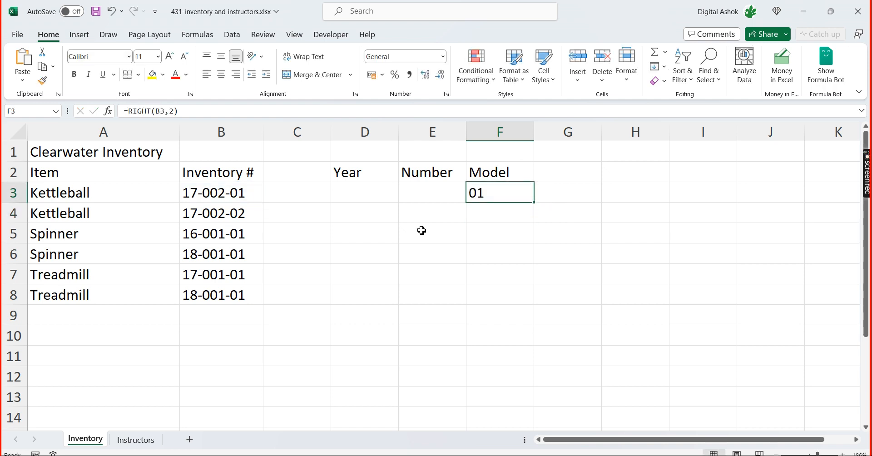
{"action": "key", "text": "Left"}
{"action": "key", "text": "Left"}
{"action": "key", "text": "Left"}
{"action": "key", "text": "Left"}
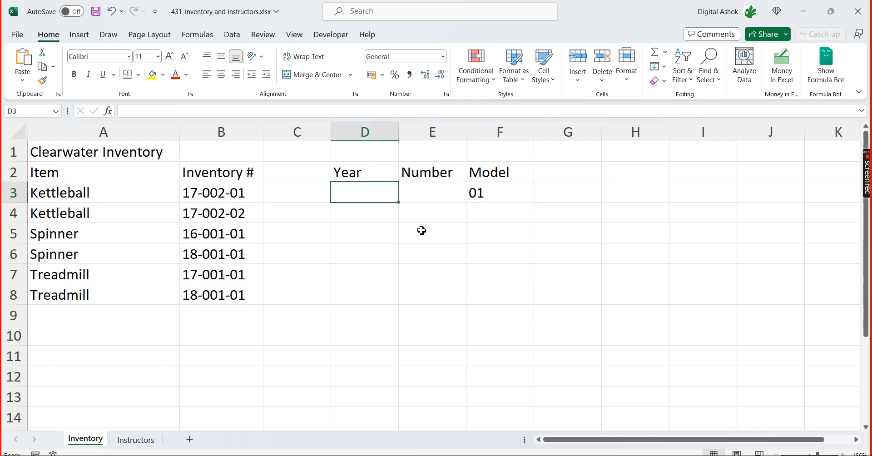
{"action": "key", "text": "Right"}
{"action": "key", "text": "Right"}
{"action": "key", "text": "Right"}
{"action": "key", "text": "Right"}
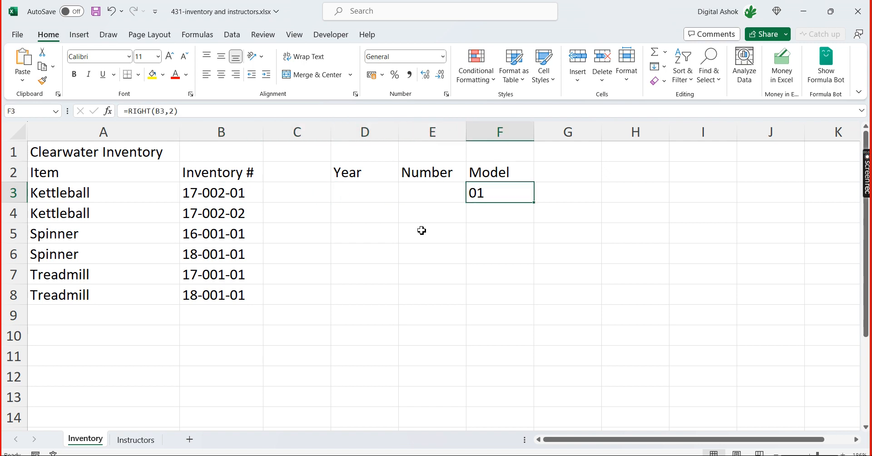
{"action": "key", "text": "Left"}
{"action": "key", "text": "Left"}
{"action": "key", "text": "Left"}
{"action": "key", "text": "Left"}
Fill the Model formula from F3 down through F8
{"action": "key", "text": "Right"}
{"action": "key", "text": "Right"}
{"action": "key", "text": "Right"}
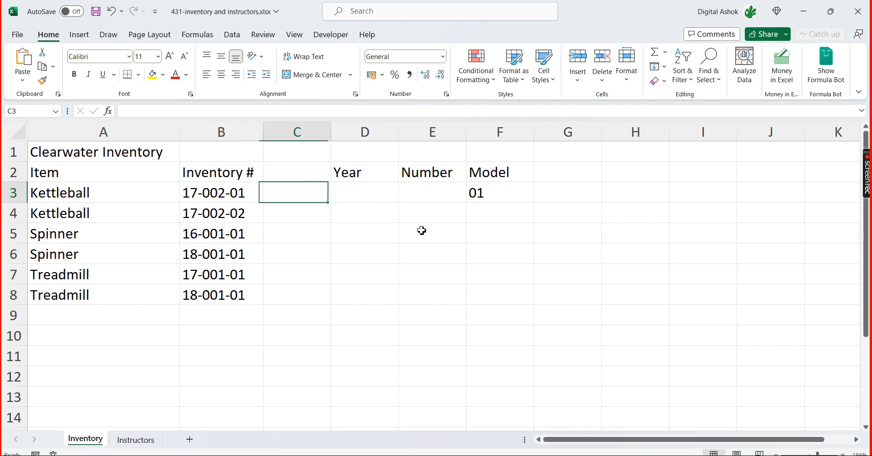
{"action": "key", "text": "Right"}
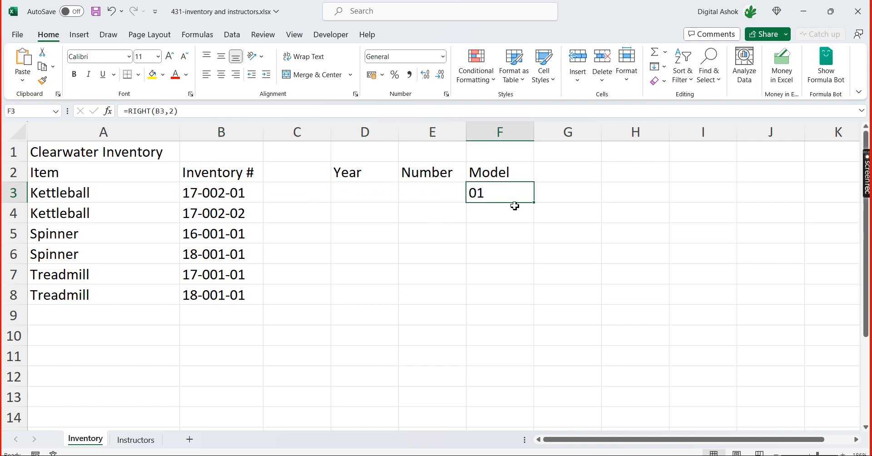
{"action": "left_click_drag", "start_coordinate": [536, 203], "coordinate": [537, 303]}
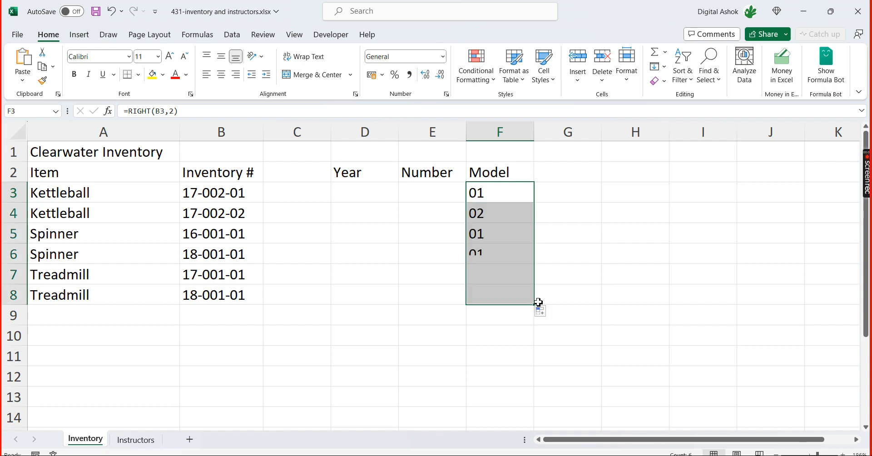
{"action": "left_click", "coordinate": [648, 259]}
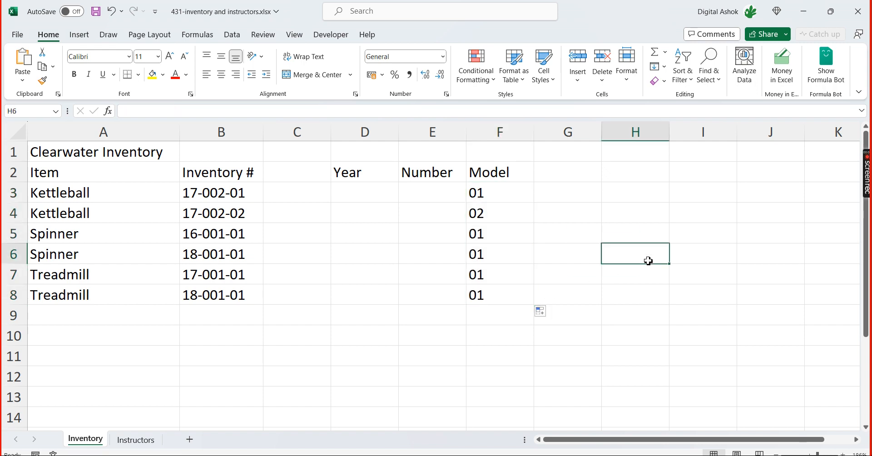
Begin a LEFT formula in the first Year cell, D3
{"action": "left_click", "coordinate": [345, 193]}
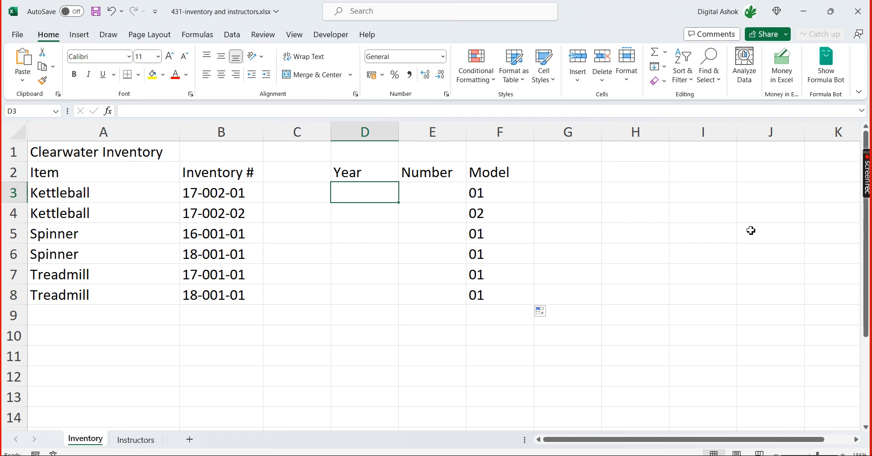
{"action": "type", "text": "="}
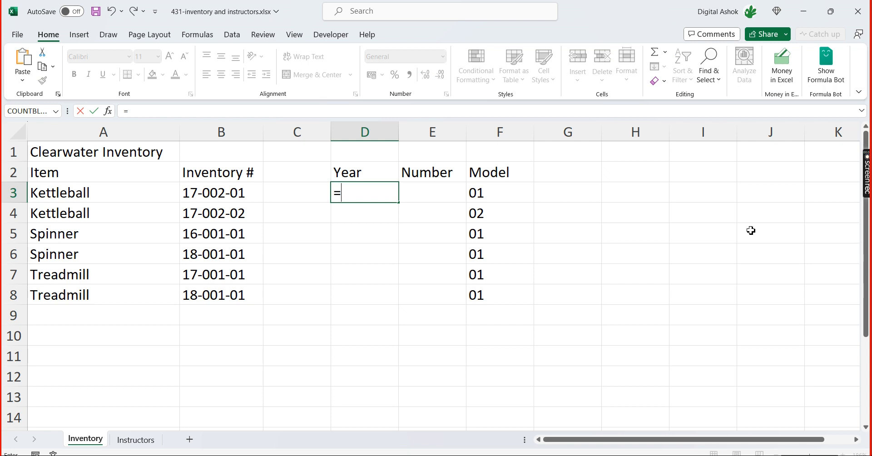
{"action": "type", "text": "left"}
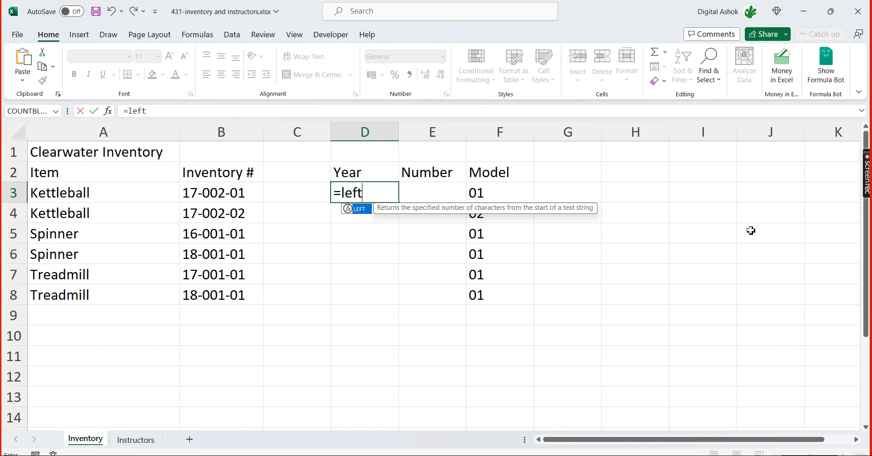
{"action": "key", "text": "Tab"}
{"action": "key", "text": "Left"}
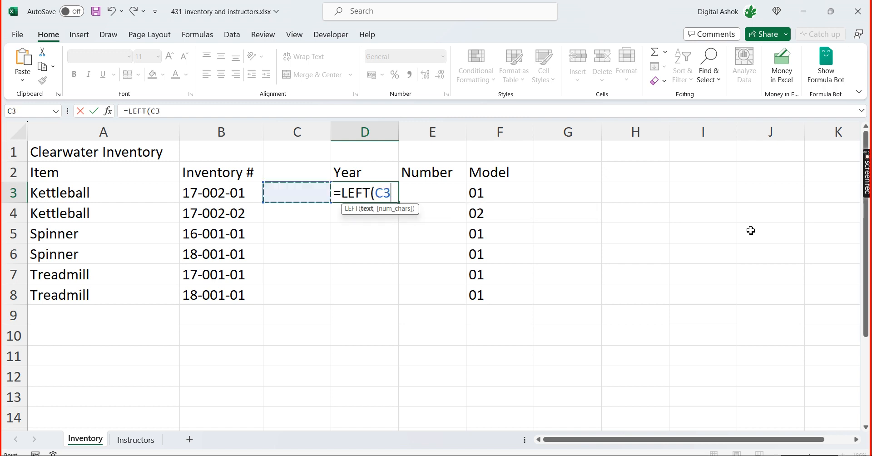
{"action": "key", "text": "Left"}
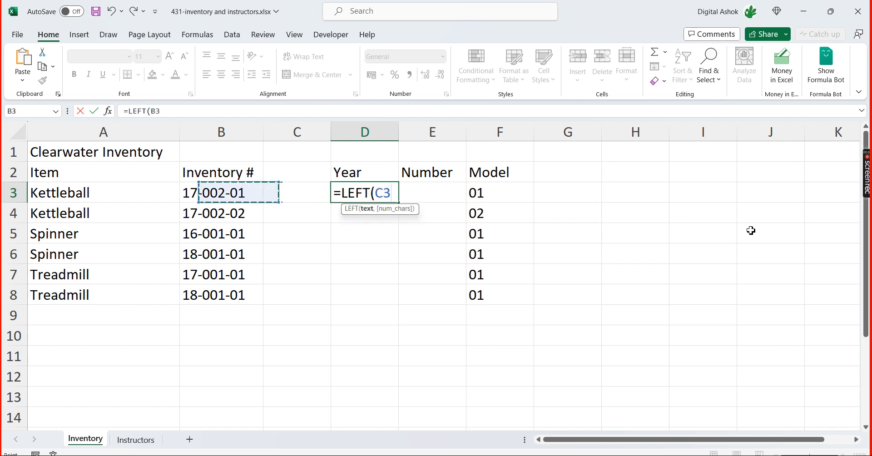
{"action": "type", "text": ","}
{"action": "key", "text": "BackSpace"}
{"action": "key", "text": "BackSpace"}
{"action": "key", "text": "BackSpace"}
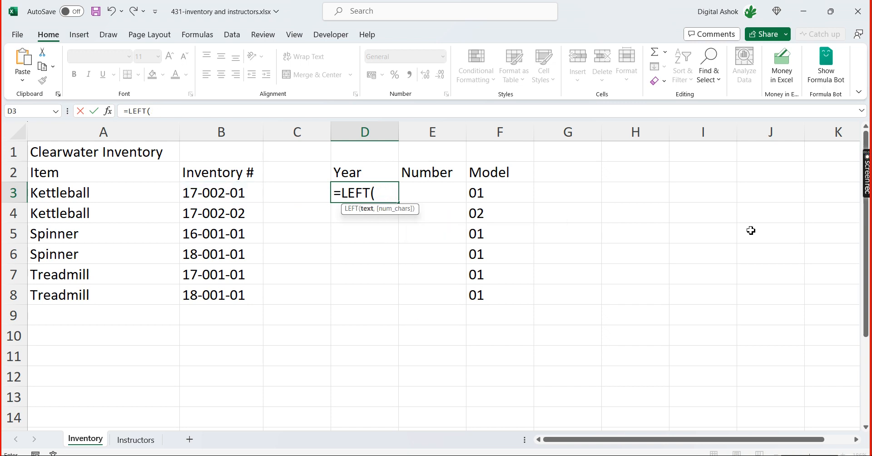
{"action": "key", "text": "BackSpace"}
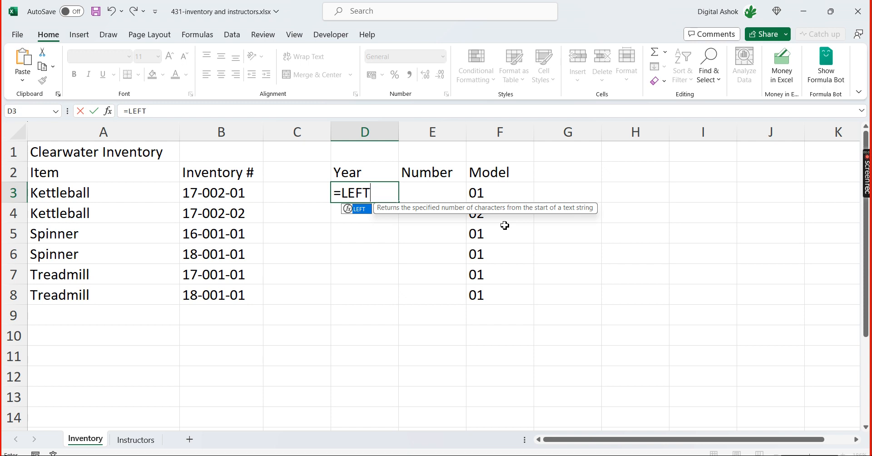
Complete the Year formula in D3 as =LEFT(B3,2) to extract the first two characters of the inventory number
{"action": "type", "text": "("}
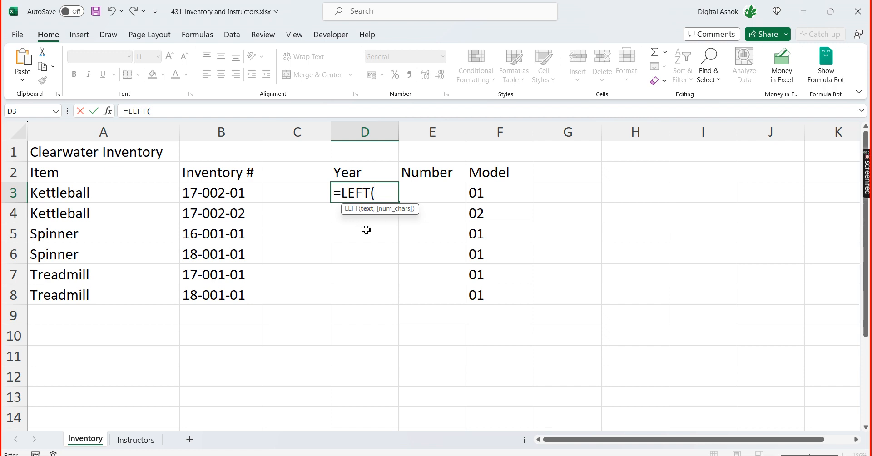
{"action": "left_click", "coordinate": [226, 196]}
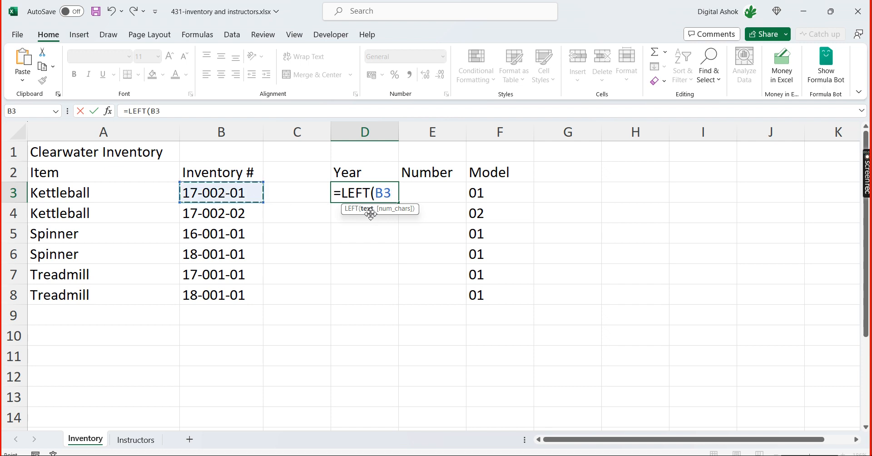
{"action": "type", "text": ","}
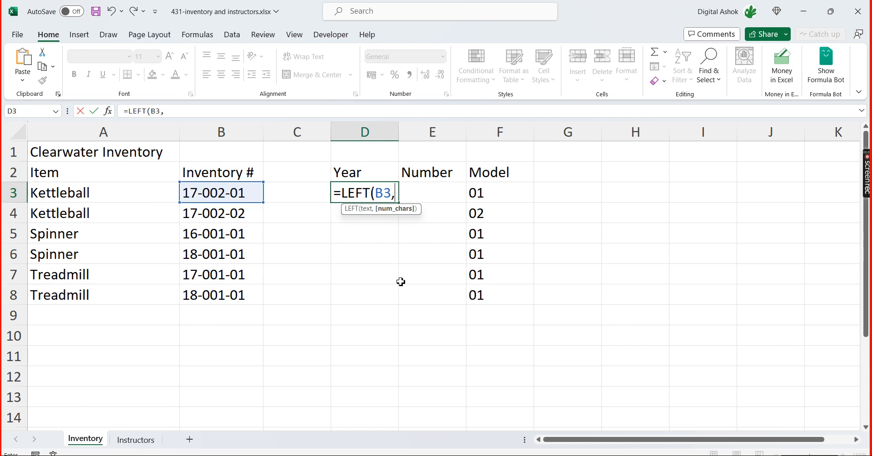
{"action": "type", "text": "2)"}
{"action": "key", "text": "Return"}
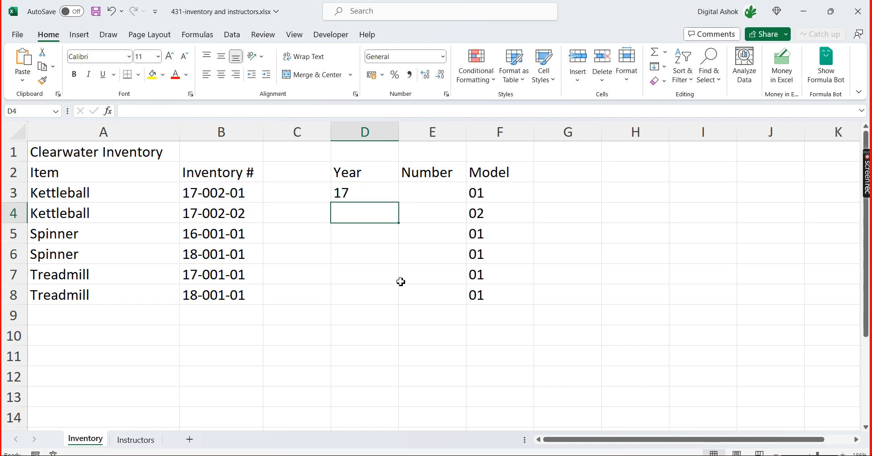
Fill the Year formula from D3 down through D8 and compare the years with the inventory numbers in column B
{"action": "left_click", "coordinate": [377, 197]}
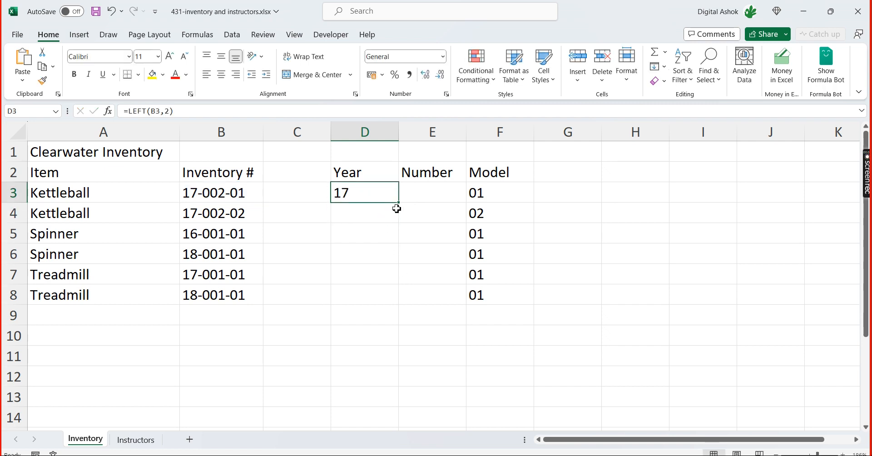
{"action": "left_click_drag", "start_coordinate": [400, 205], "coordinate": [398, 309]}
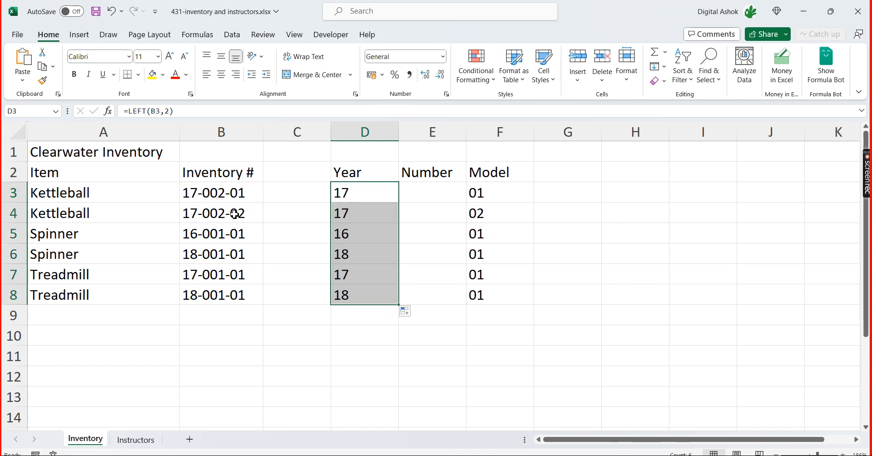
{"action": "left_click", "coordinate": [209, 200]}
{"action": "left_click", "coordinate": [214, 214]}
{"action": "left_click", "coordinate": [214, 233]}
{"action": "left_click", "coordinate": [227, 253]}
{"action": "left_click", "coordinate": [224, 276]}
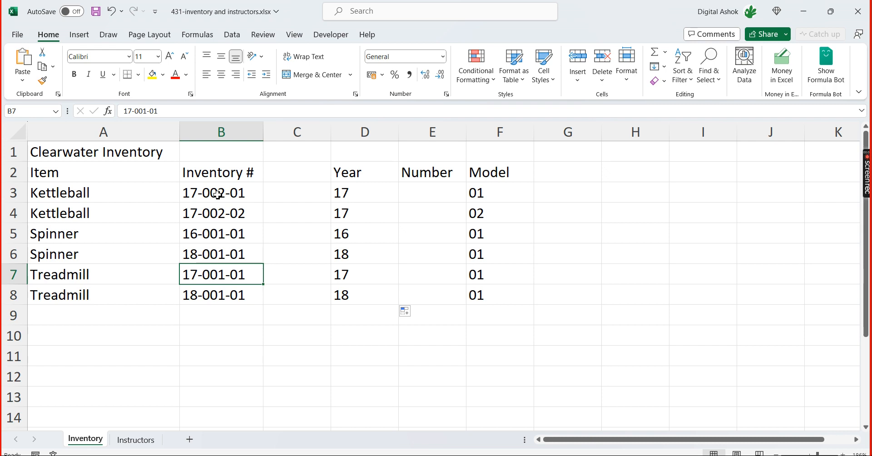
Enter =MID(B3,4,3) in the first Number cell, E3, to extract the three middle digits of the inventory number
{"action": "left_click", "coordinate": [429, 190]}
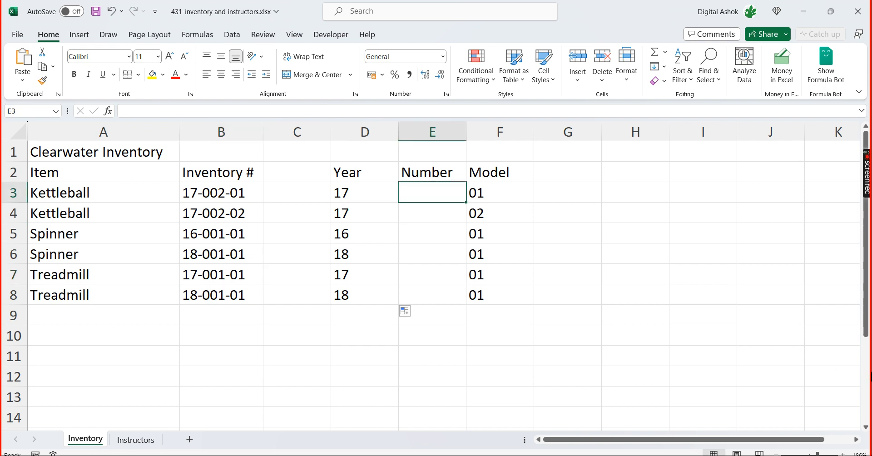
{"action": "type", "text": "="}
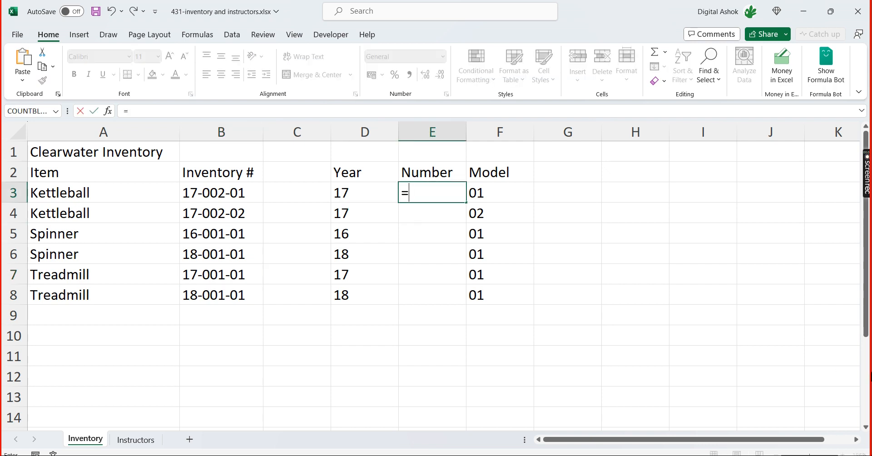
{"action": "type", "text": "mid"}
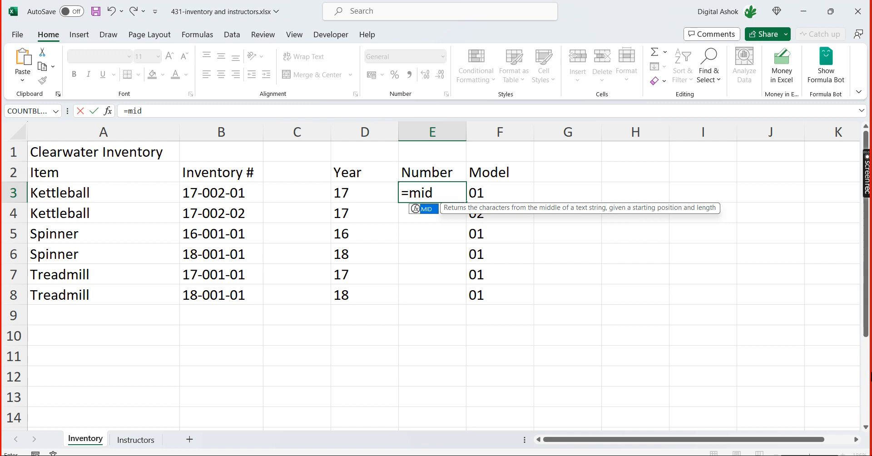
{"action": "key", "text": "Tab"}
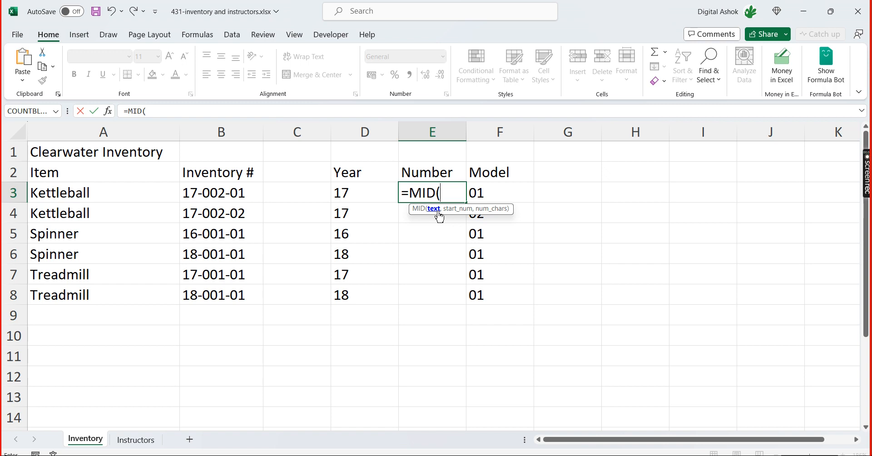
{"action": "left_click", "coordinate": [240, 194]}
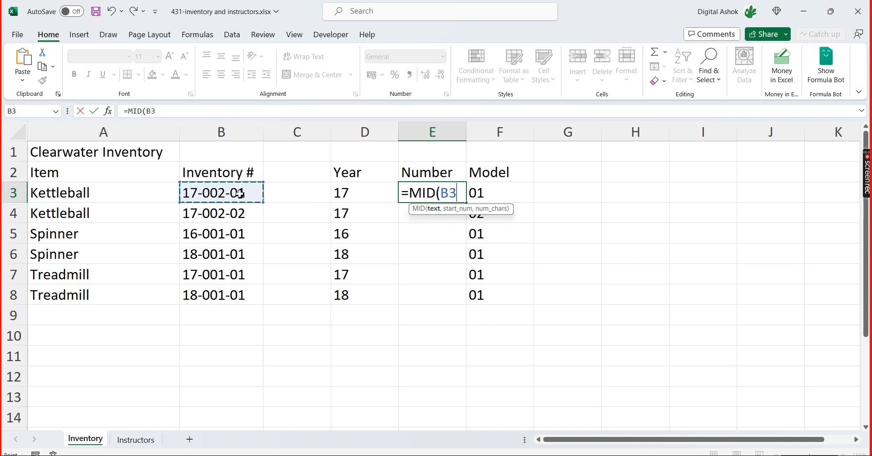
{"action": "type", "text": ","}
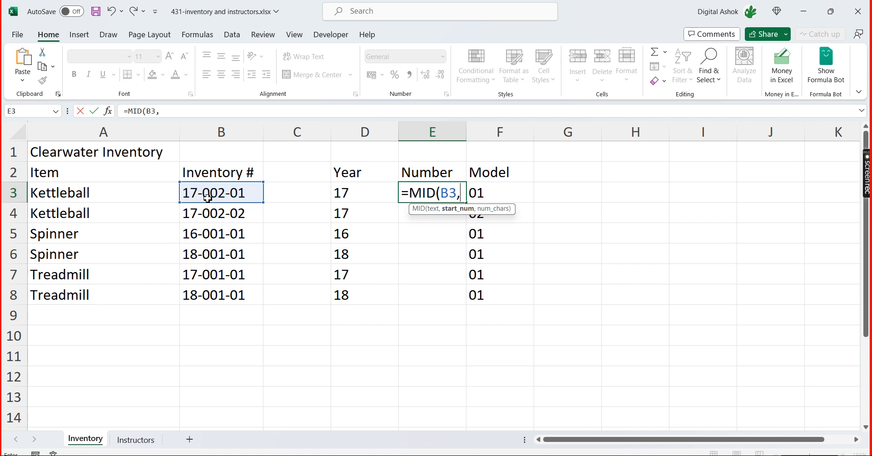
{"action": "type", "text": "4,"}
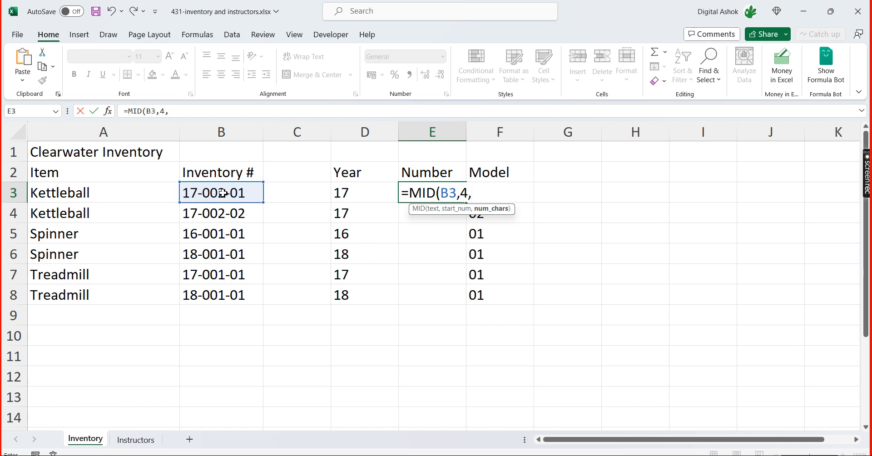
{"action": "type", "text": "3)"}
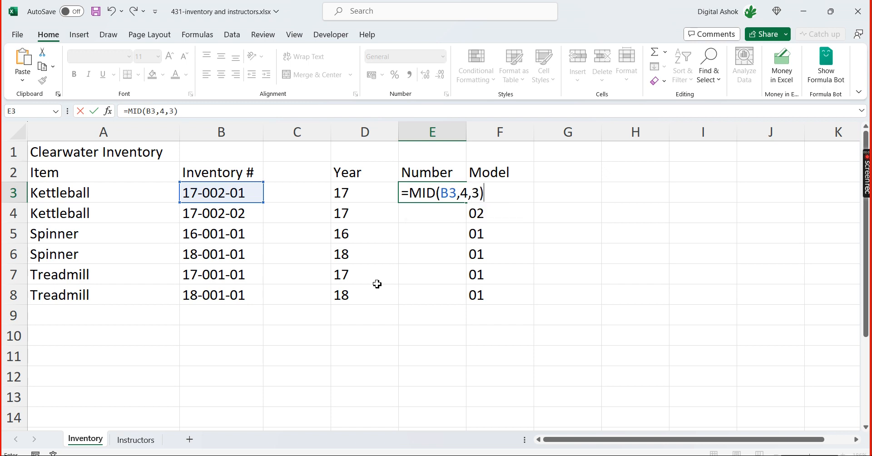
{"action": "key", "text": "Return"}
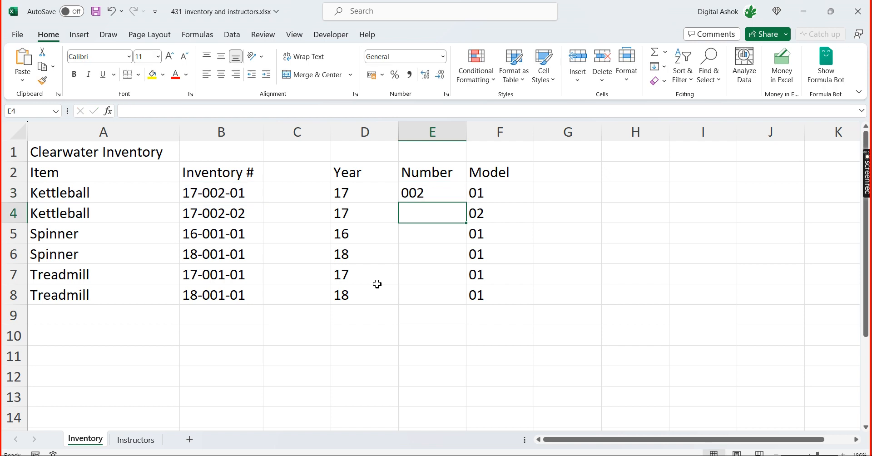
Select the Number formula cell E3, check the Teams meeting window and return to the Excel workbook
{"action": "left_click", "coordinate": [444, 195]}
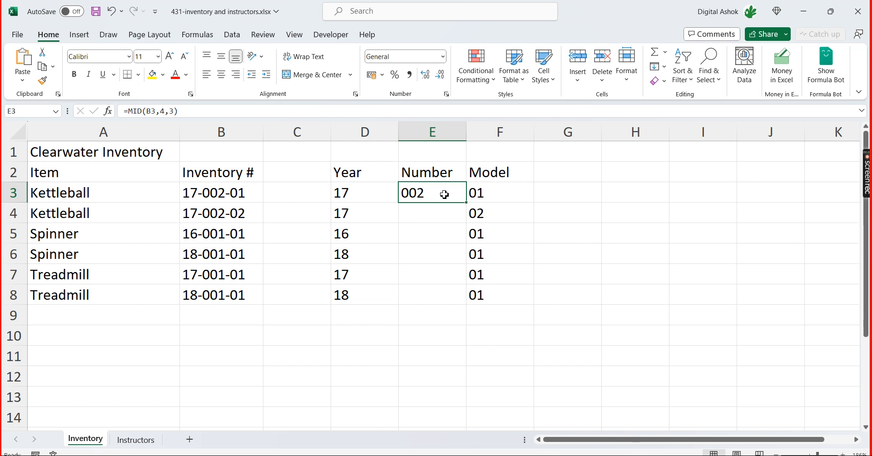
{"action": "key", "text": "alt+Tab"}
{"action": "key", "text": "alt+Tab"}
{"action": "key", "text": "alt+Tab"}
{"action": "key", "text": "alt+Tab"}
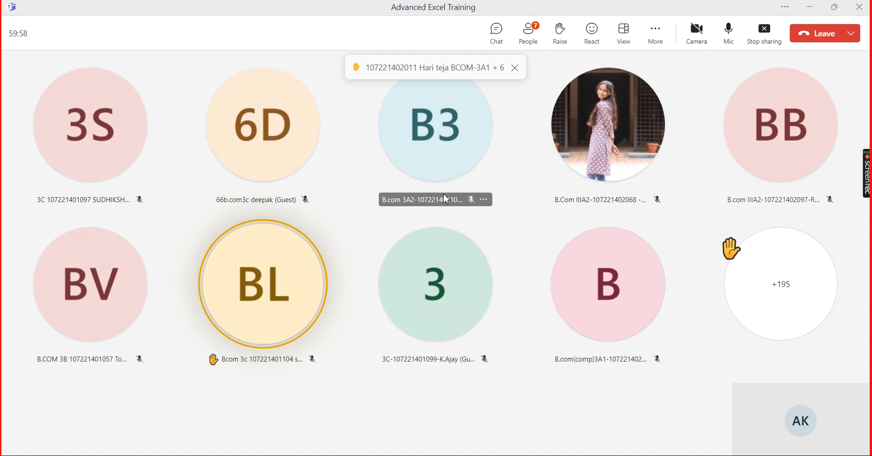
{"action": "key", "text": "alt+Tab"}
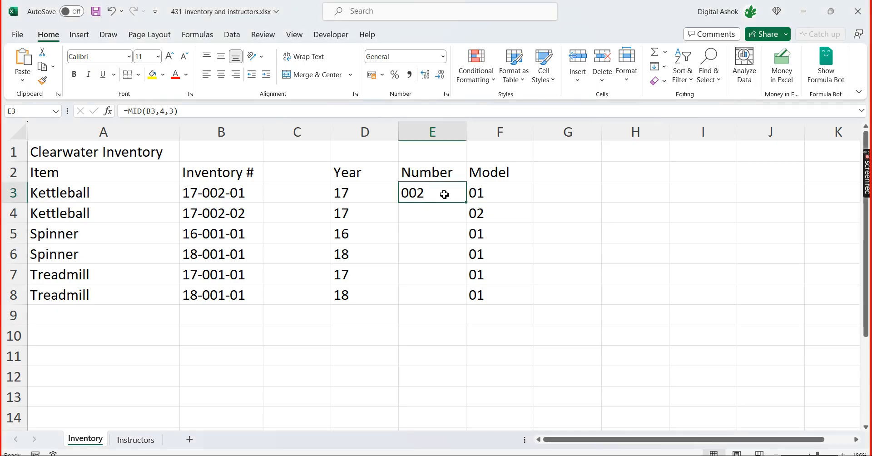
Re-enter the Number formula in E3 as =MID(B3,4,3), taking three characters from the fourth position of B3
{"action": "type", "text": "="}
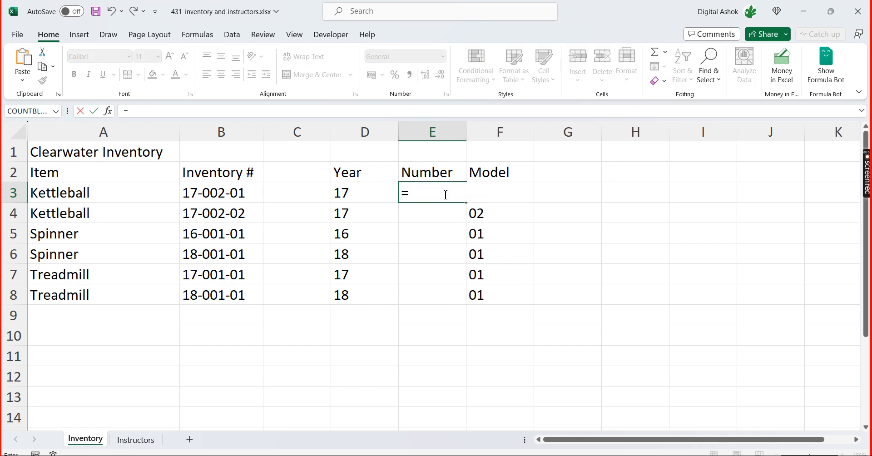
{"action": "type", "text": "mid"}
{"action": "key", "text": "Tab"}
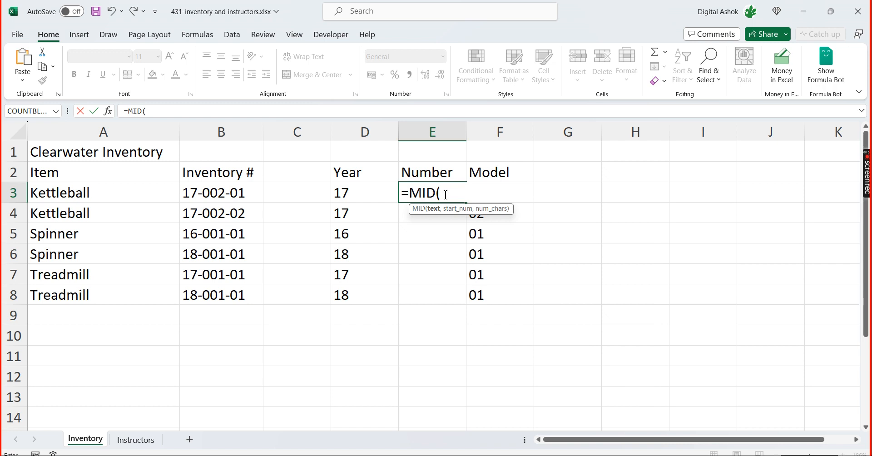
{"action": "key", "text": "Left"}
{"action": "key", "text": "Left"}
{"action": "key", "text": "Left"}
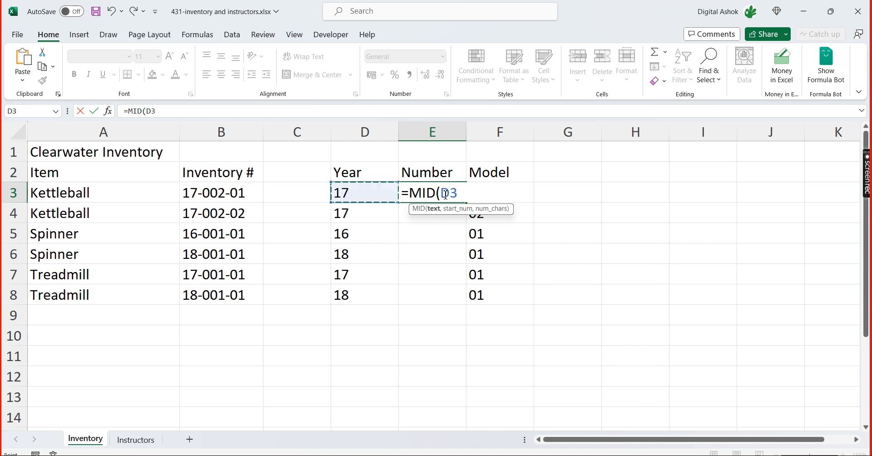
{"action": "type", "text": ","}
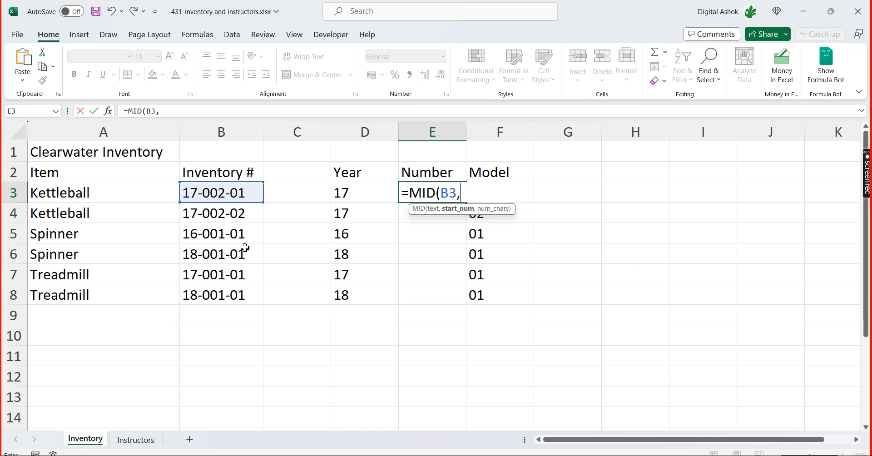
{"action": "type", "text": "4,"}
{"action": "type", "text": "3"}
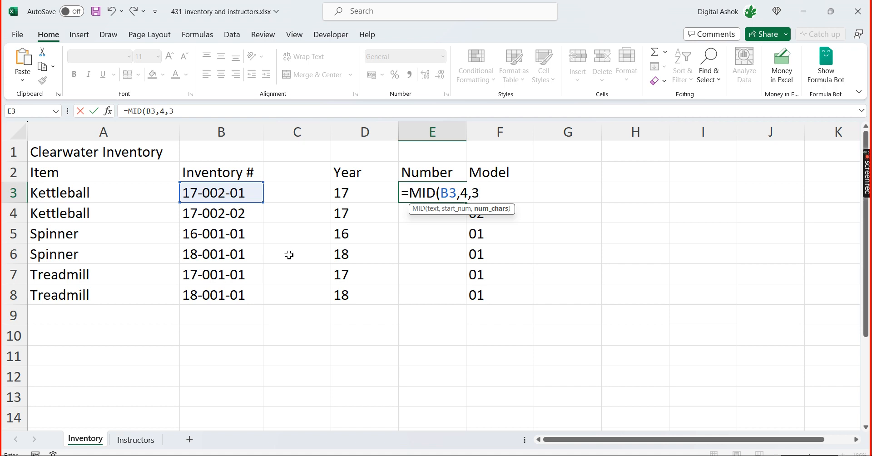
{"action": "type", "text": ")"}
{"action": "key", "text": "Return"}
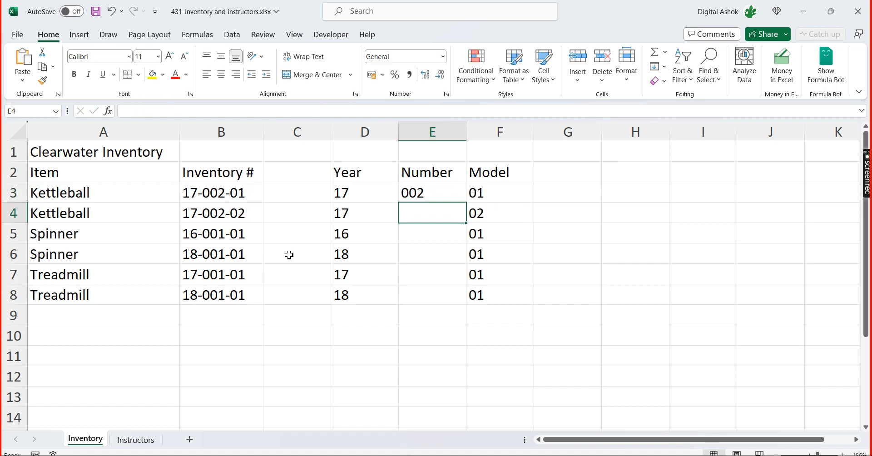
Fill the Number formula from E3 down through E8
{"action": "key", "text": "Up"}
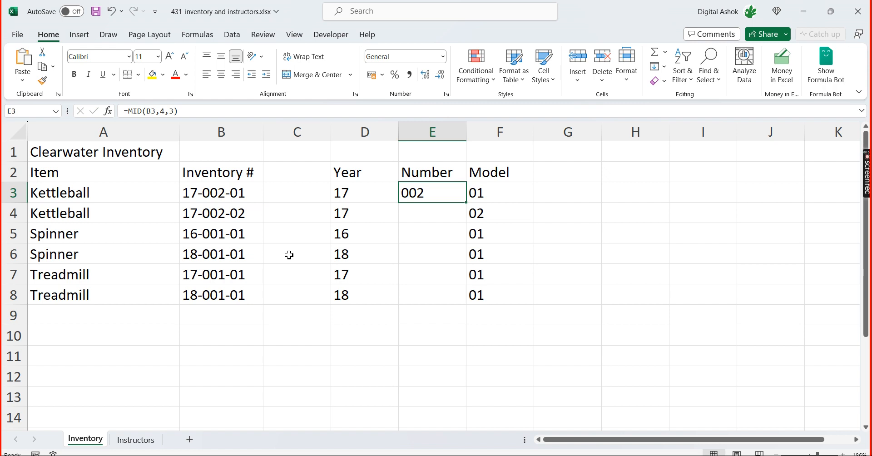
{"action": "double_click", "coordinate": [467, 203]}
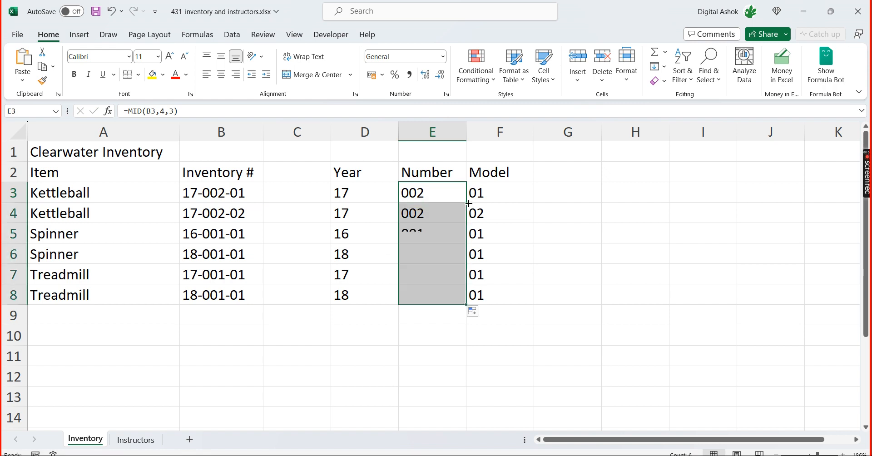
{"action": "left_click", "coordinate": [610, 239]}
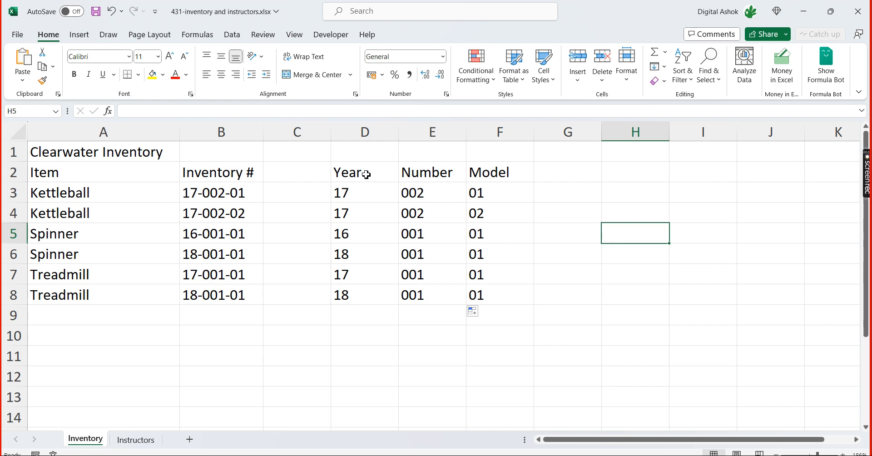
Review the Year, Number and Model formulas in D3, E3 and F3 against the inventory number in B3
{"action": "left_click", "coordinate": [341, 193]}
{"action": "left_click", "coordinate": [436, 190]}
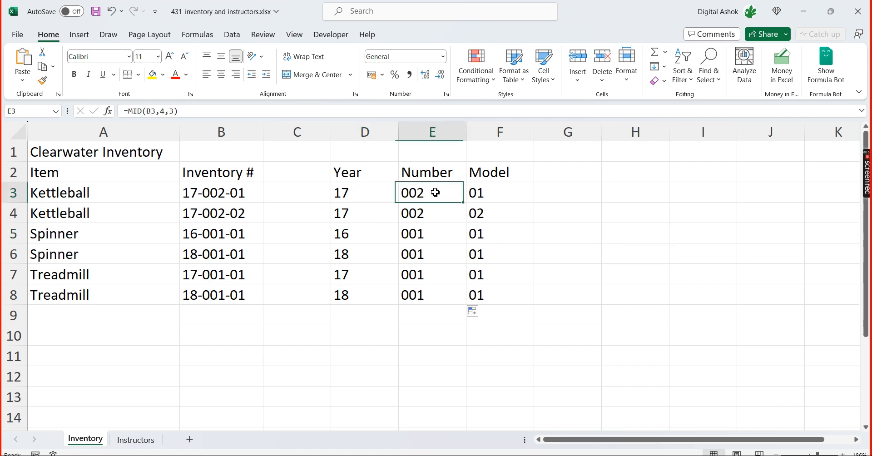
{"action": "left_click", "coordinate": [485, 192]}
{"action": "left_click", "coordinate": [559, 194]}
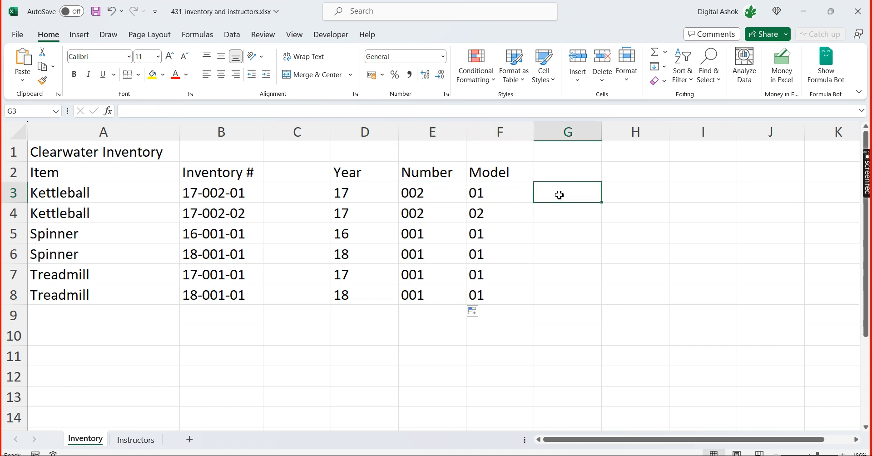
{"action": "left_click", "coordinate": [192, 195]}
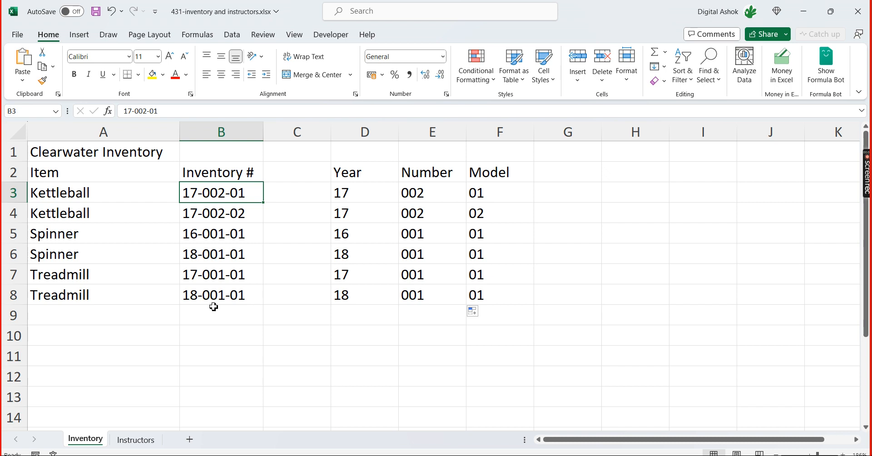
{"action": "left_click", "coordinate": [362, 197]}
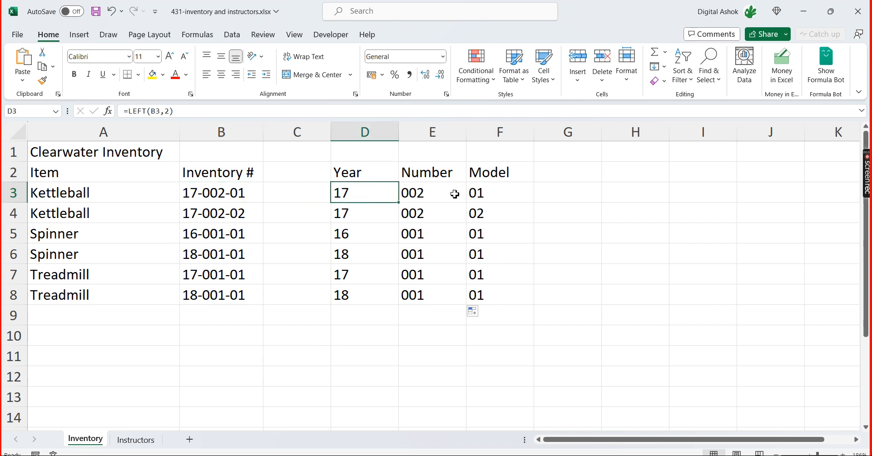
{"action": "left_click", "coordinate": [438, 193]}
{"action": "left_click", "coordinate": [497, 196]}
{"action": "left_click", "coordinate": [409, 197]}
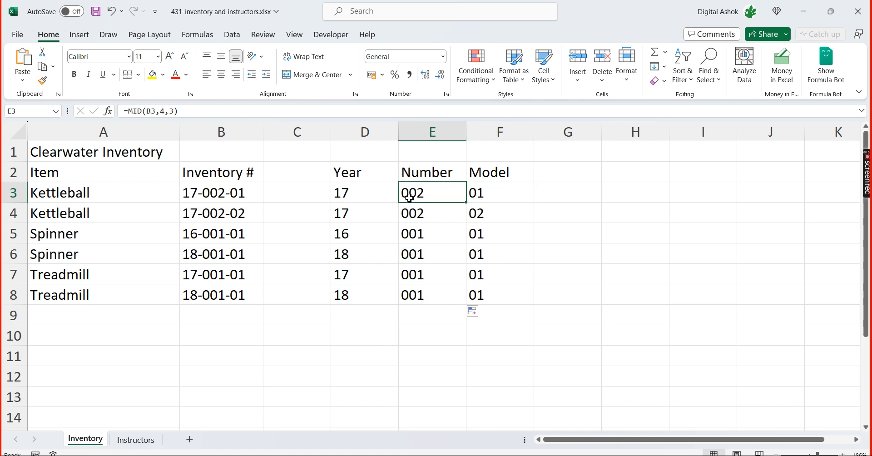
{"action": "left_click", "coordinate": [337, 358]}
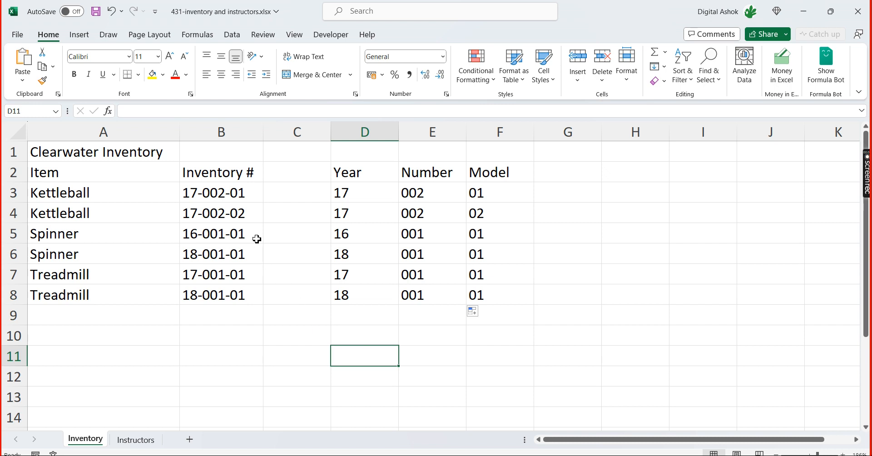
Copy the inventory numbers in B3:B8 into a new worksheet starting at A1
{"action": "left_click", "coordinate": [220, 188]}
{"action": "left_click_drag", "start_coordinate": [219, 188], "coordinate": [217, 295]}
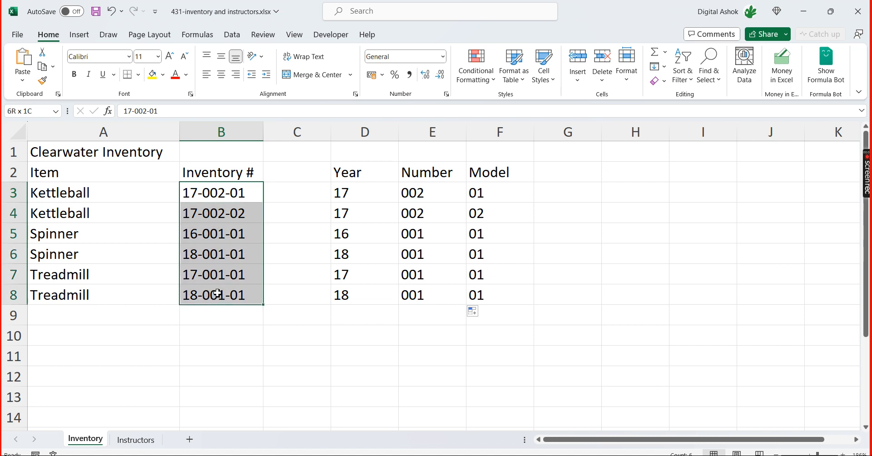
{"action": "key", "text": "ctrl+c"}
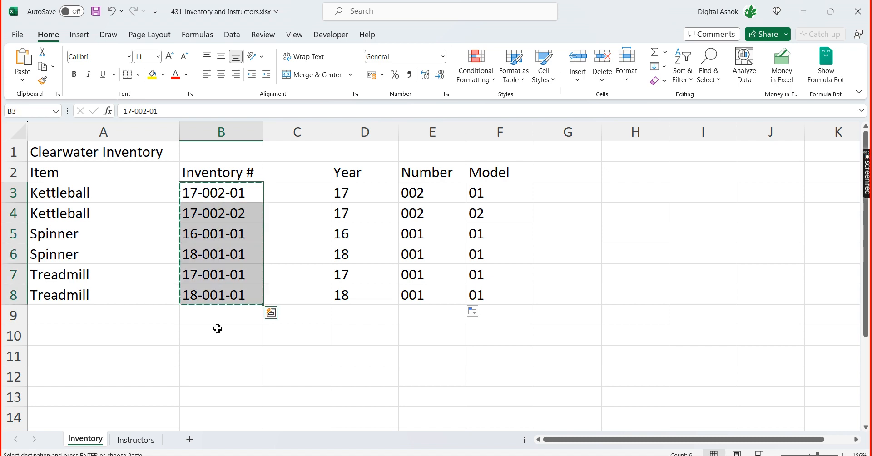
{"action": "left_click", "coordinate": [191, 441]}
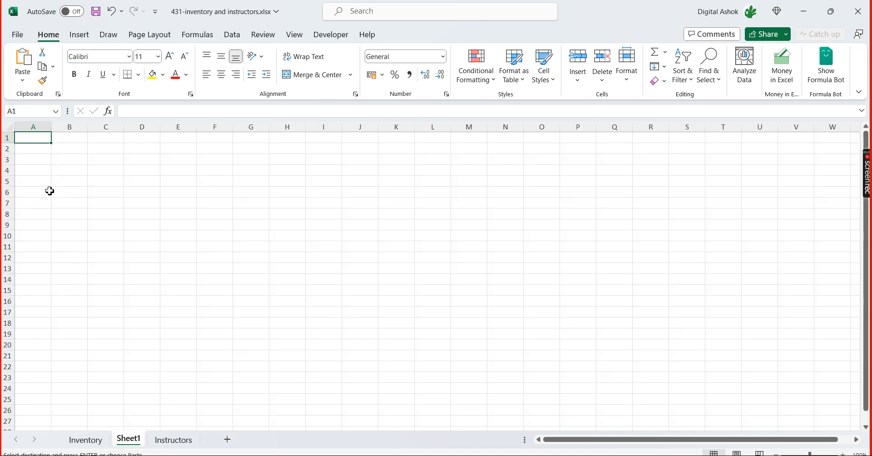
{"action": "key", "text": "ctrl+v"}
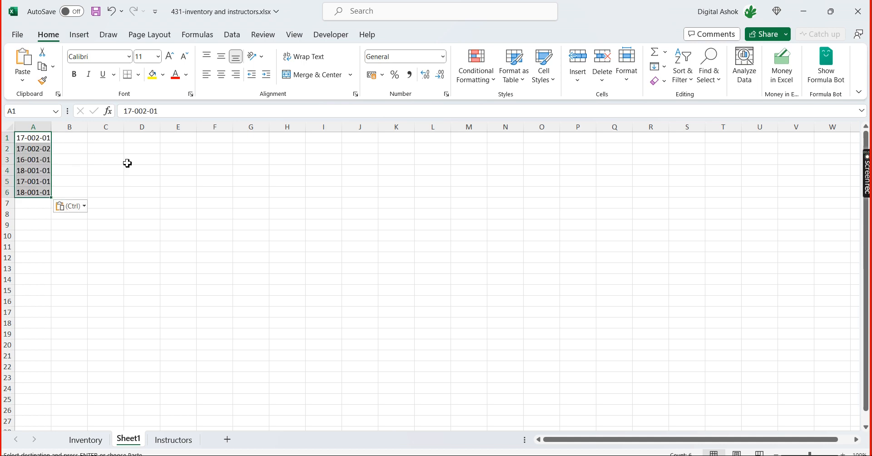
{"action": "left_click", "coordinate": [127, 162]}
{"action": "left_click", "coordinate": [285, 279]}
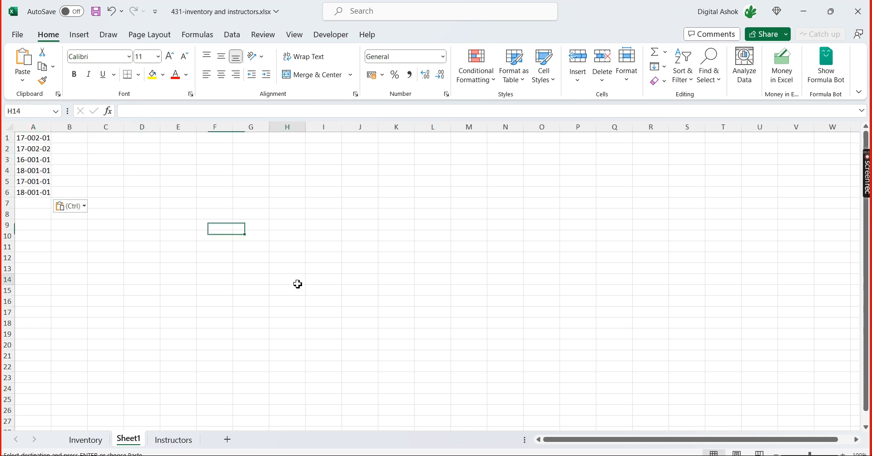
Split column A with Text to Columns as Delimited data, adding a hyphen as the Other delimiter and keeping General format and destination $A$1
{"action": "left_click", "coordinate": [35, 123]}
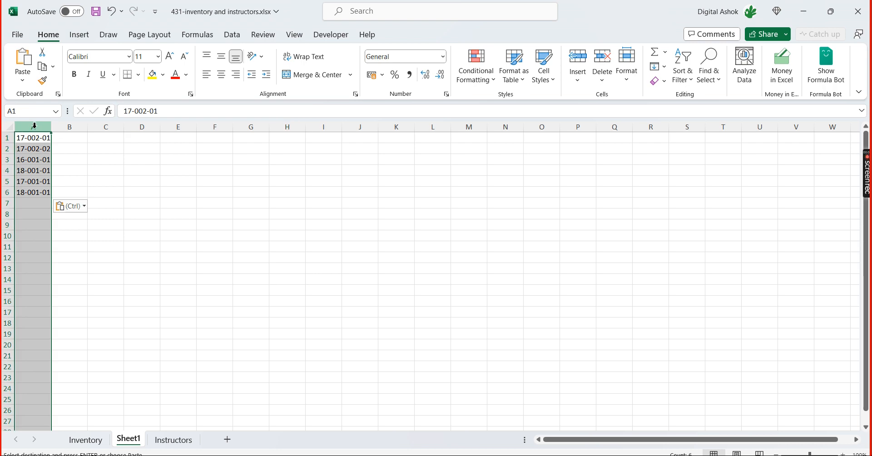
{"action": "left_click_drag", "start_coordinate": [811, 454], "coordinate": [812, 454]}
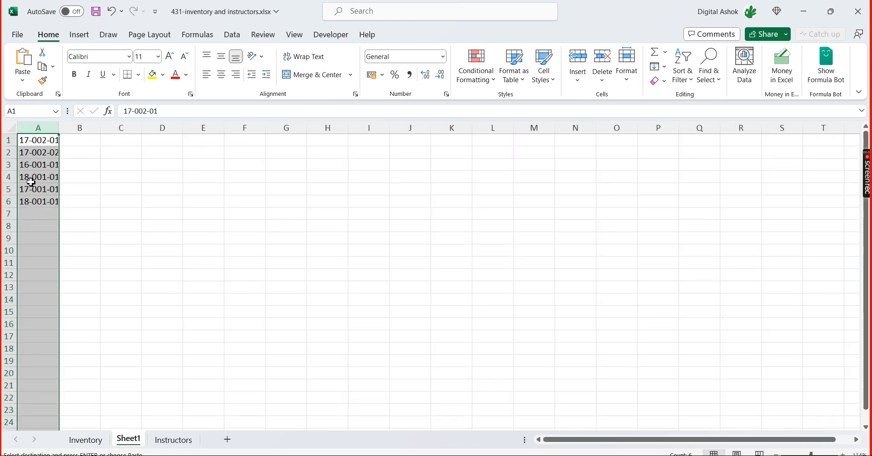
{"action": "left_click", "coordinate": [234, 35]}
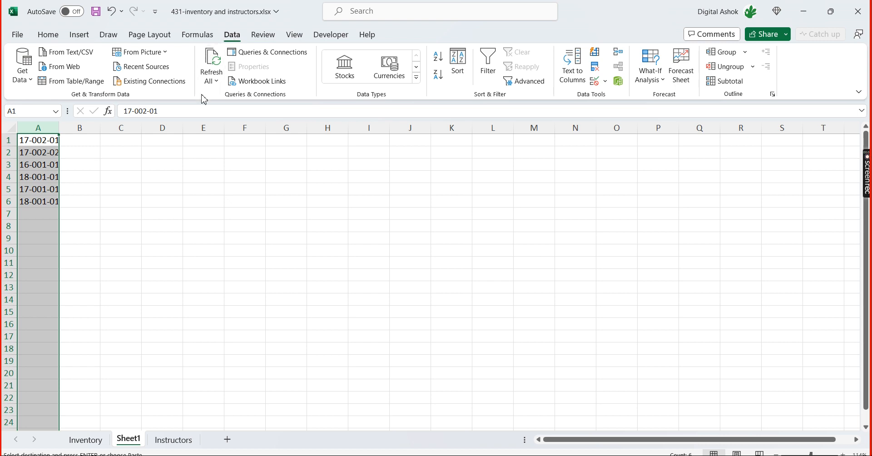
{"action": "left_click", "coordinate": [572, 79]}
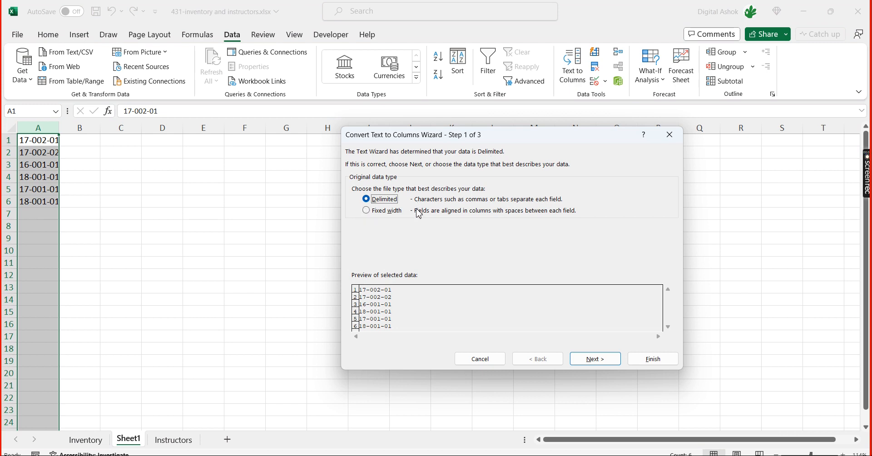
{"action": "left_click", "coordinate": [607, 363]}
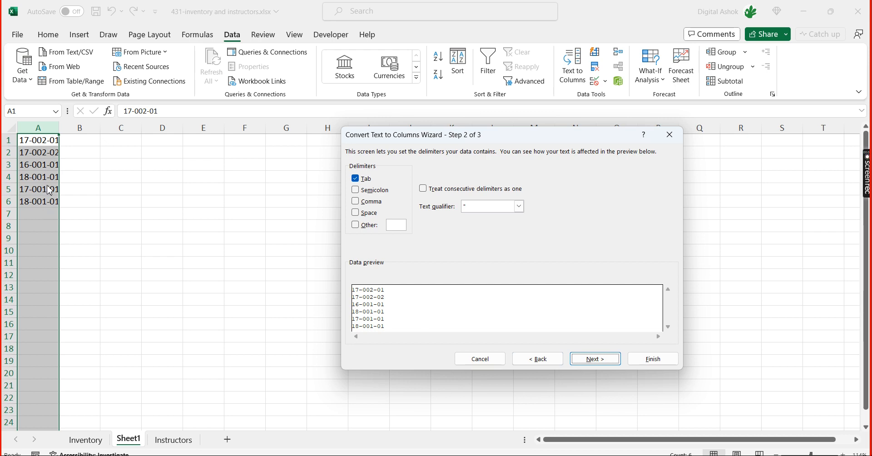
{"action": "left_click", "coordinate": [354, 226]}
{"action": "left_click", "coordinate": [400, 226]}
{"action": "type", "text": "-"}
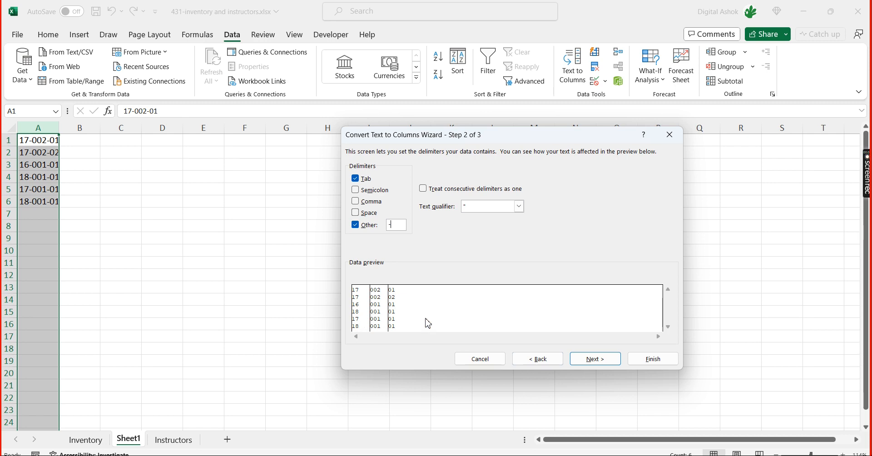
{"action": "left_click", "coordinate": [617, 362]}
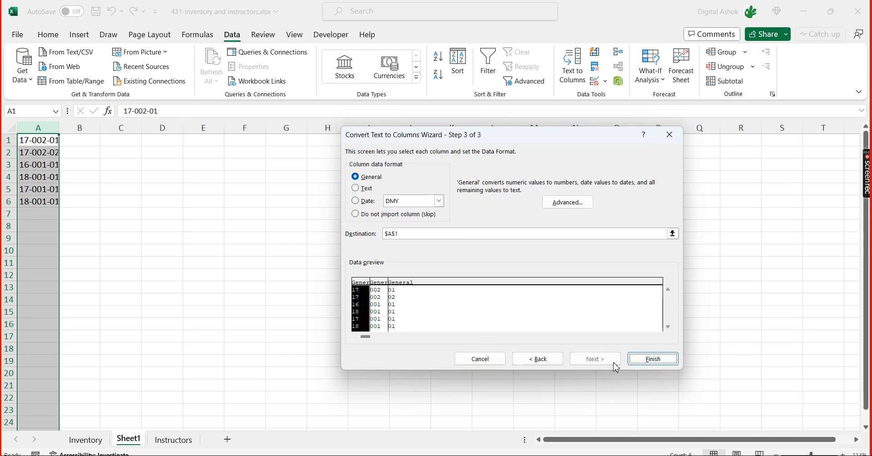
{"action": "left_click", "coordinate": [655, 359]}
{"action": "left_click", "coordinate": [277, 305]}
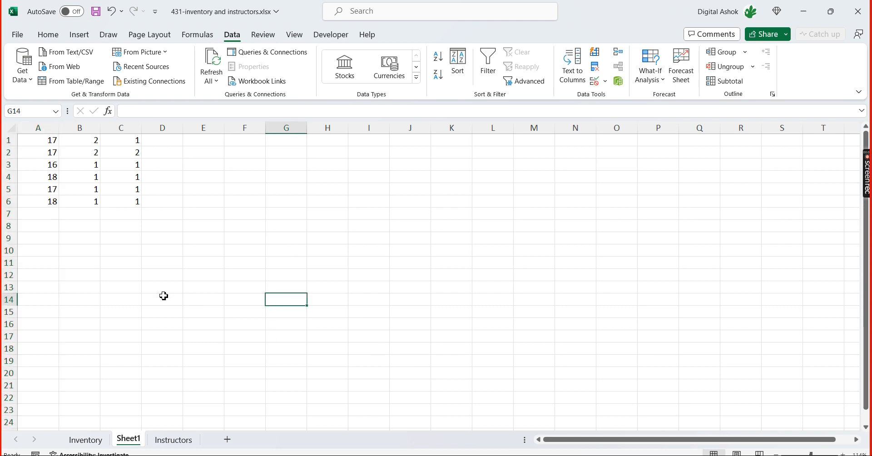
Format the split values in A1:C6 of Sheet1 as Text
{"action": "left_click", "coordinate": [74, 145]}
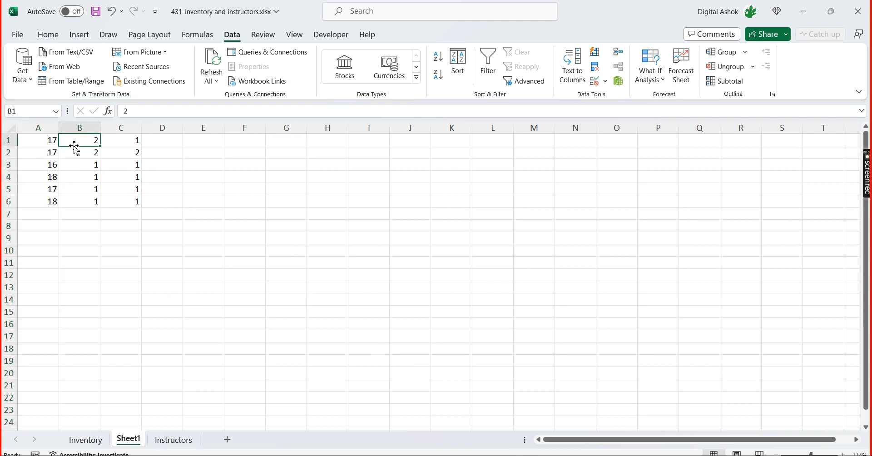
{"action": "left_click", "coordinate": [128, 144]}
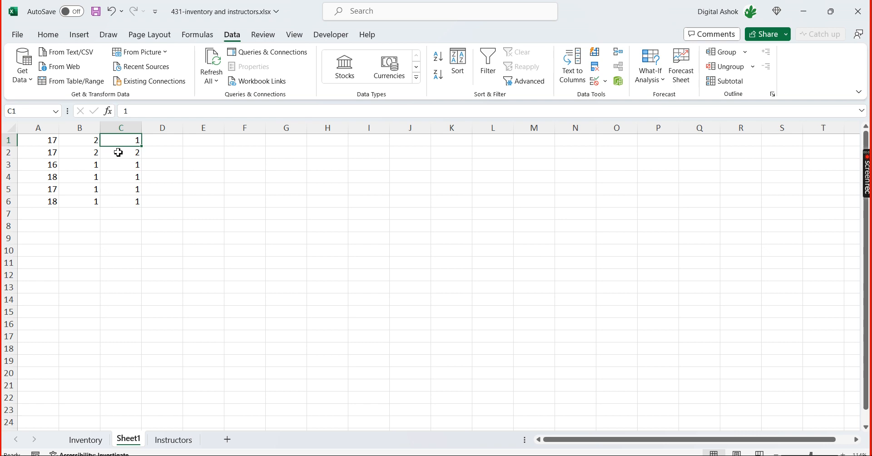
{"action": "left_click_drag", "start_coordinate": [31, 142], "coordinate": [116, 200]}
{"action": "left_click", "coordinate": [47, 36]}
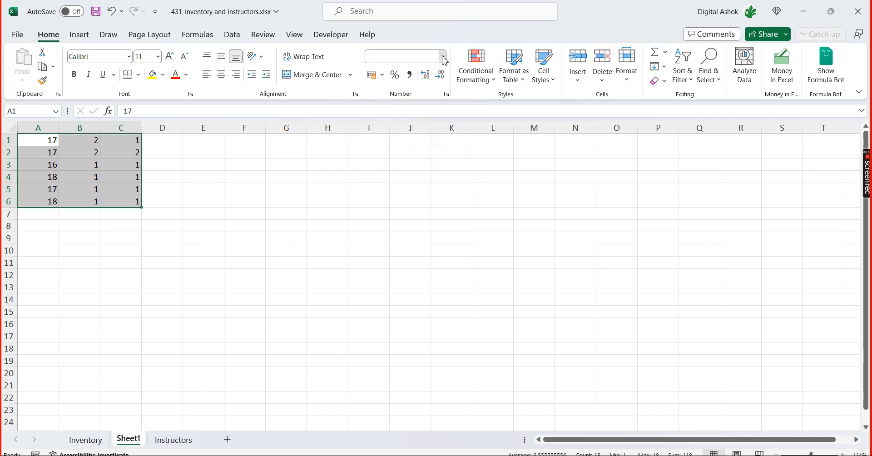
{"action": "left_click", "coordinate": [442, 58]}
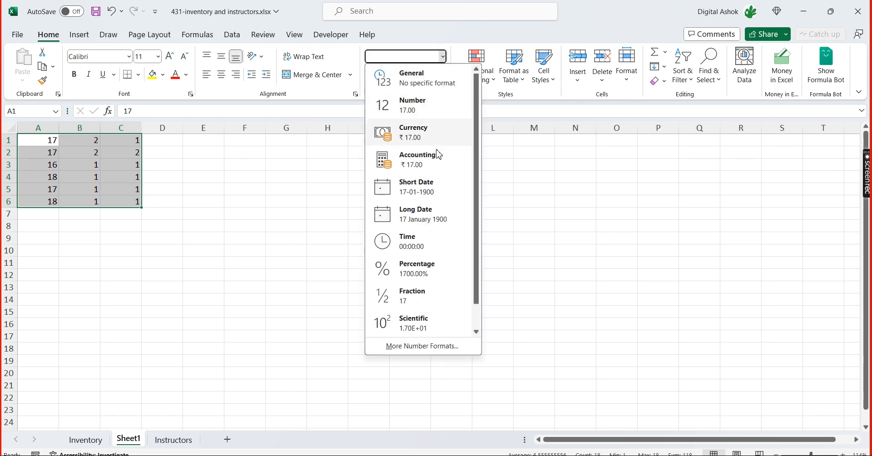
{"action": "scroll", "coordinate": [428, 261], "scroll_direction": "down", "scroll_amount": 1}
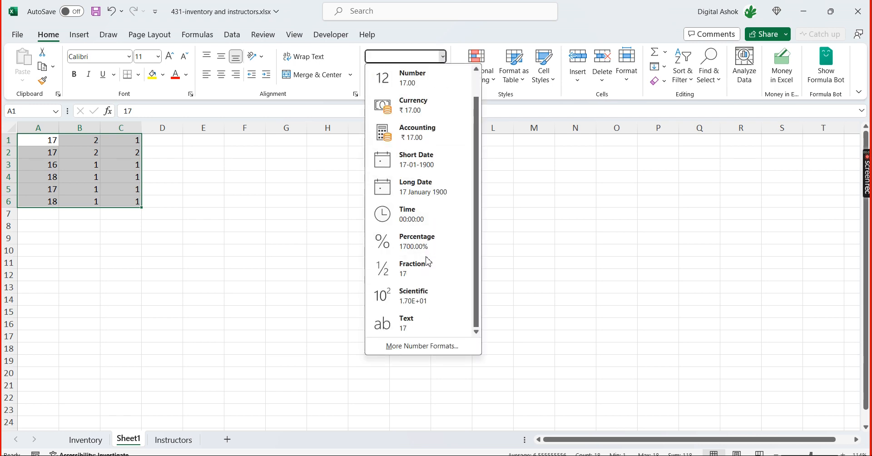
{"action": "left_click", "coordinate": [418, 328]}
{"action": "left_click", "coordinate": [230, 235]}
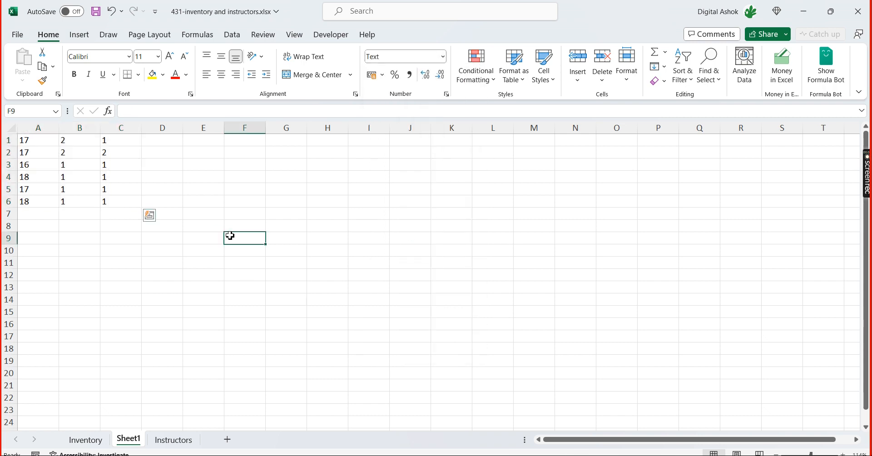
Compare the split values in A1:C6 of Sheet1 with the formula-based Year, Number and Model columns on the Inventory sheet
{"action": "left_click", "coordinate": [76, 144]}
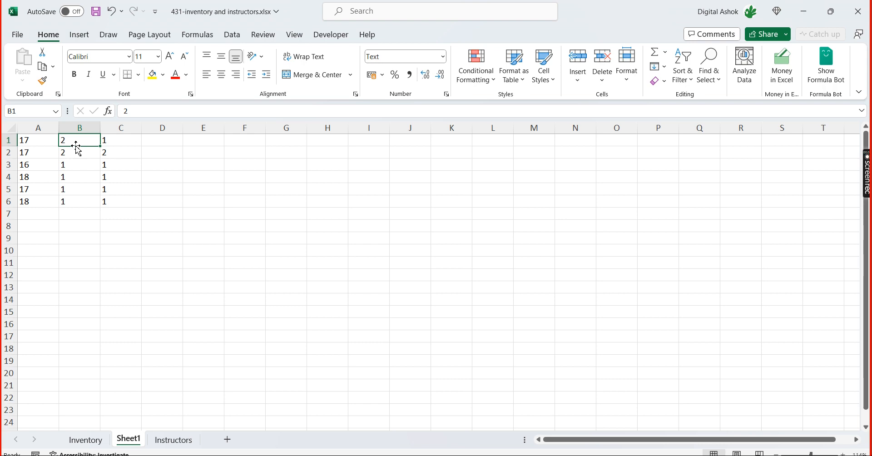
{"action": "left_click", "coordinate": [151, 223]}
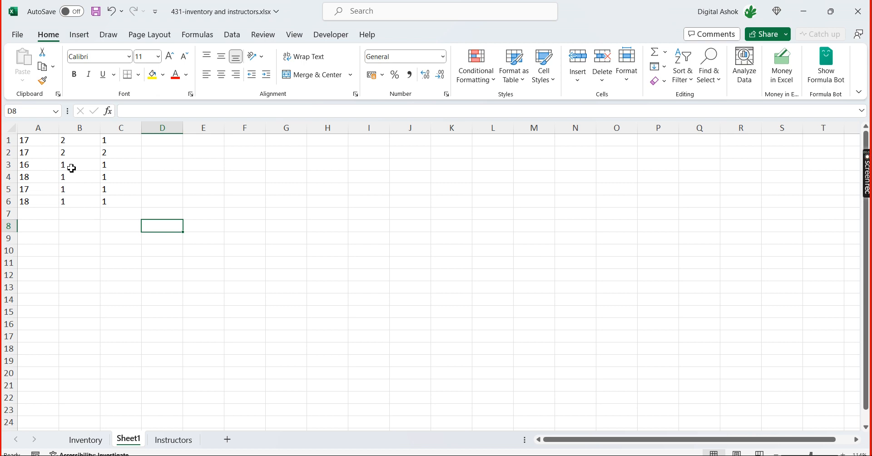
{"action": "left_click_drag", "start_coordinate": [27, 141], "coordinate": [112, 200]}
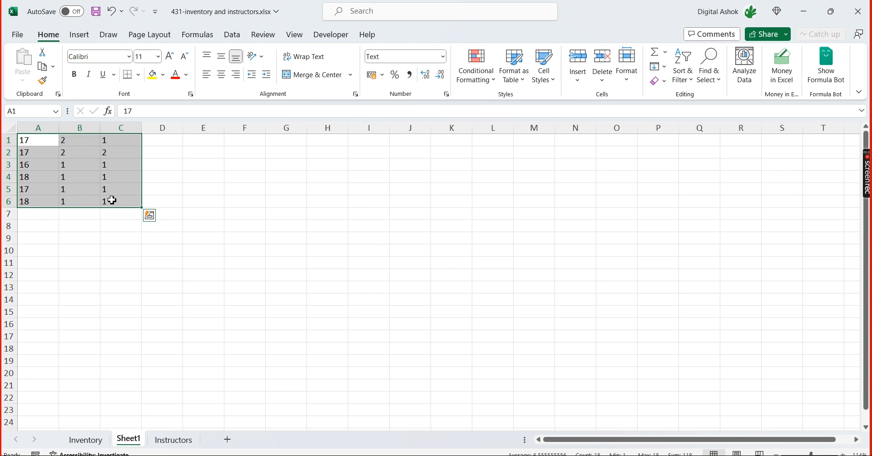
{"action": "left_click", "coordinate": [222, 226]}
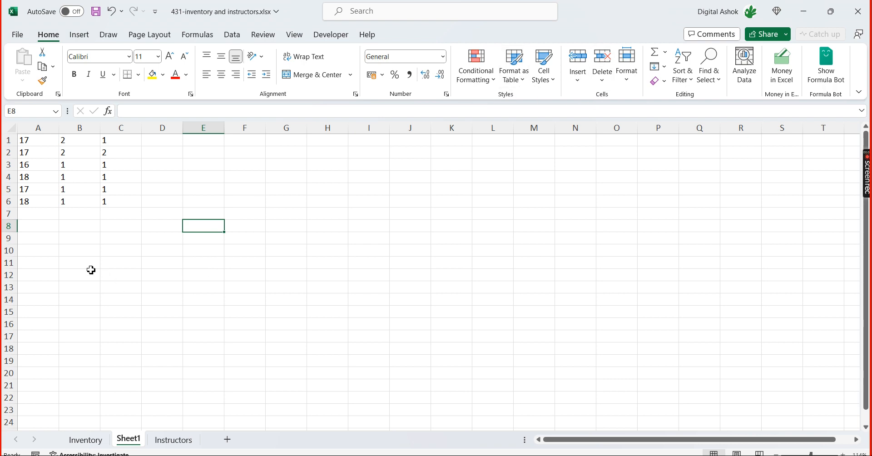
{"action": "left_click", "coordinate": [80, 441]}
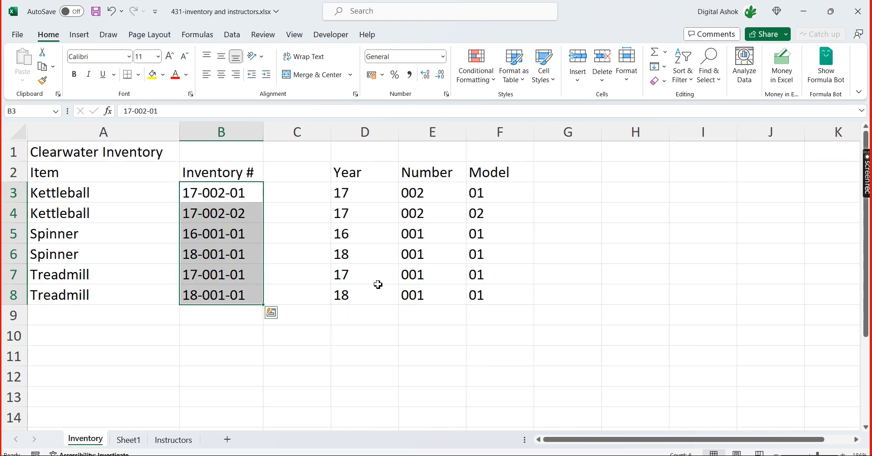
{"action": "left_click", "coordinate": [551, 244]}
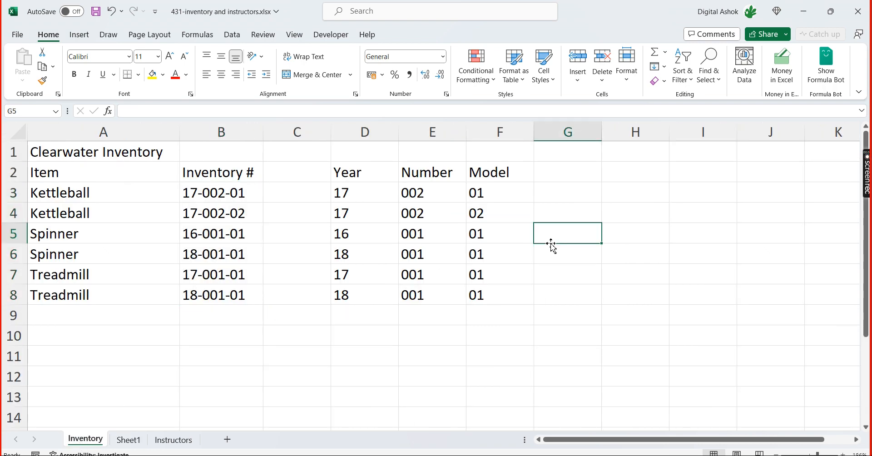
{"action": "left_click", "coordinate": [291, 389]}
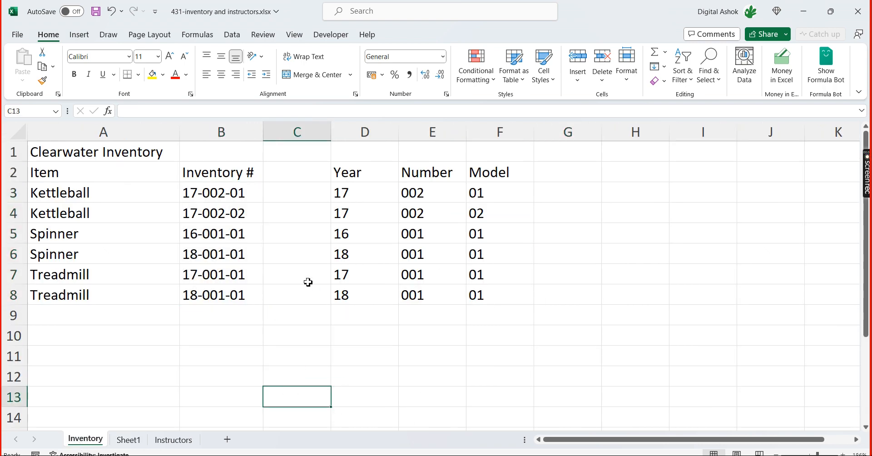
{"action": "left_click", "coordinate": [351, 188]}
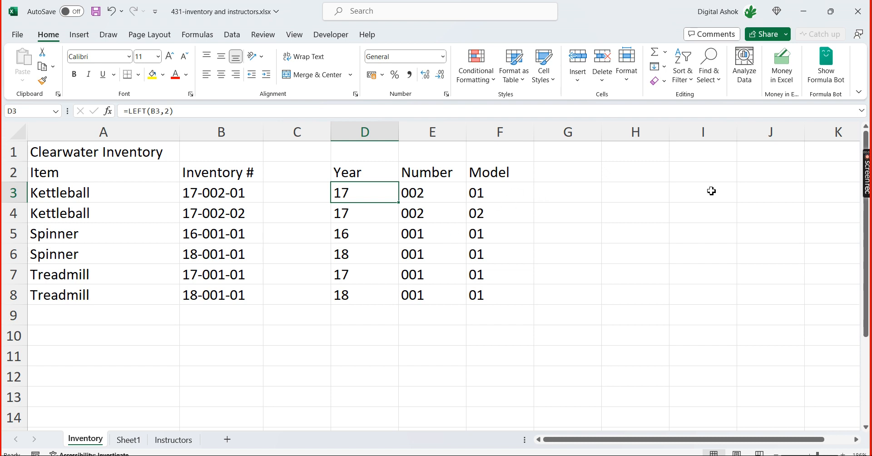
List the function names left, right and mid in cells B10, B11 and B12 of the Inventory sheet
{"action": "left_click", "coordinate": [204, 333]}
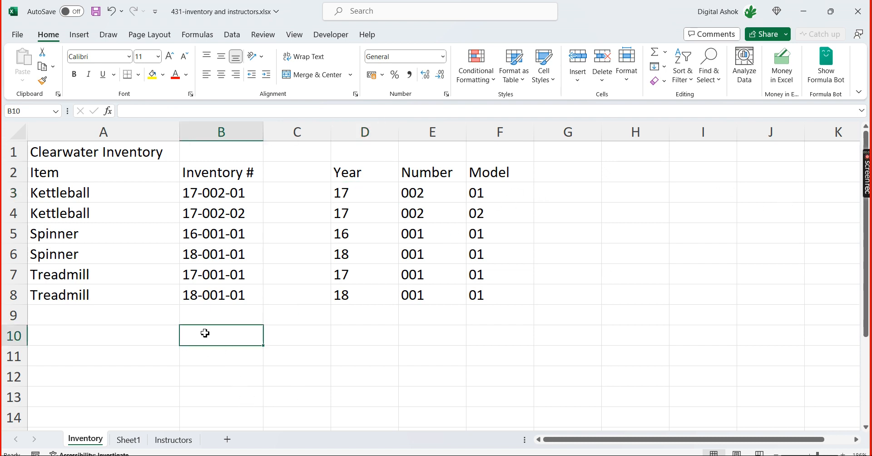
{"action": "type", "text": "left"}
{"action": "key", "text": "Return"}
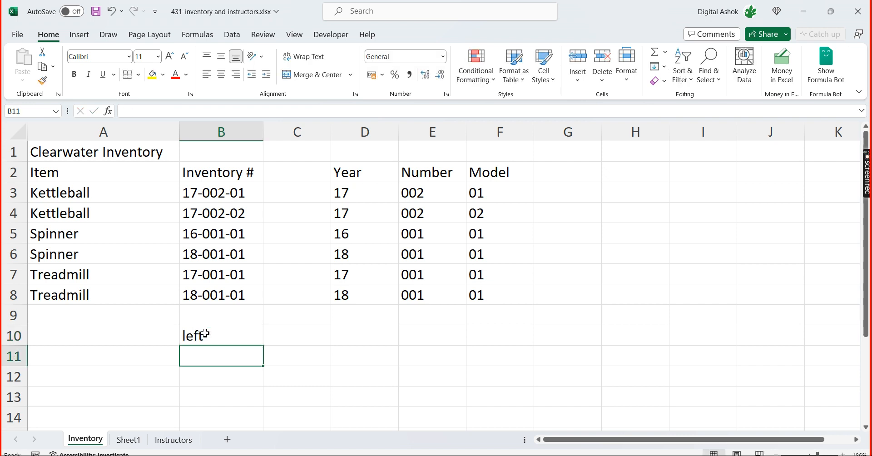
{"action": "type", "text": "right"}
{"action": "key", "text": "Return"}
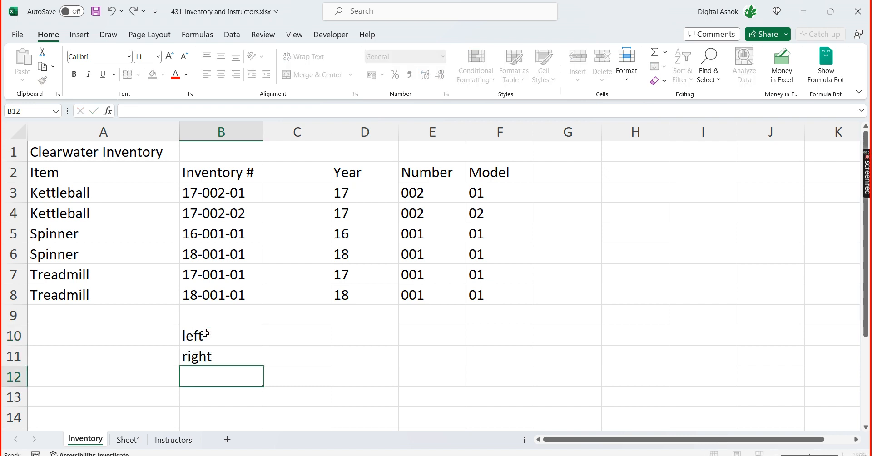
{"action": "type", "text": "mid"}
{"action": "key", "text": "Return"}
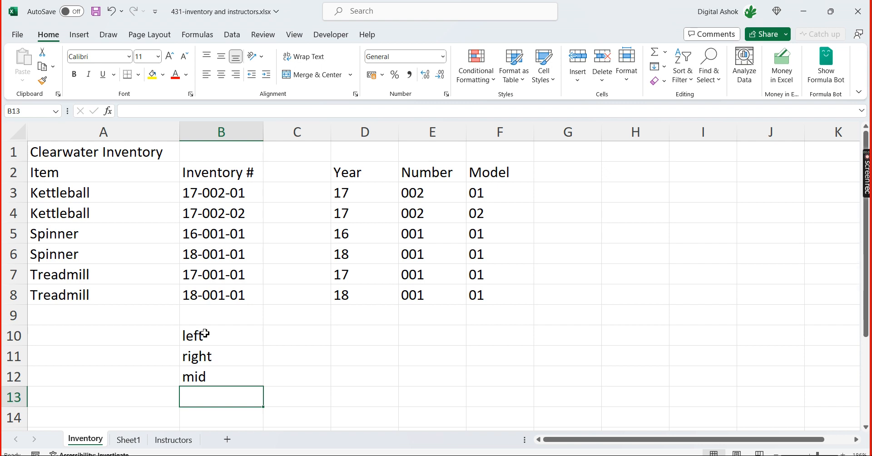
Begin a text-joining formula in G3 of the Inventory sheet with =concat
{"action": "left_click", "coordinate": [572, 200]}
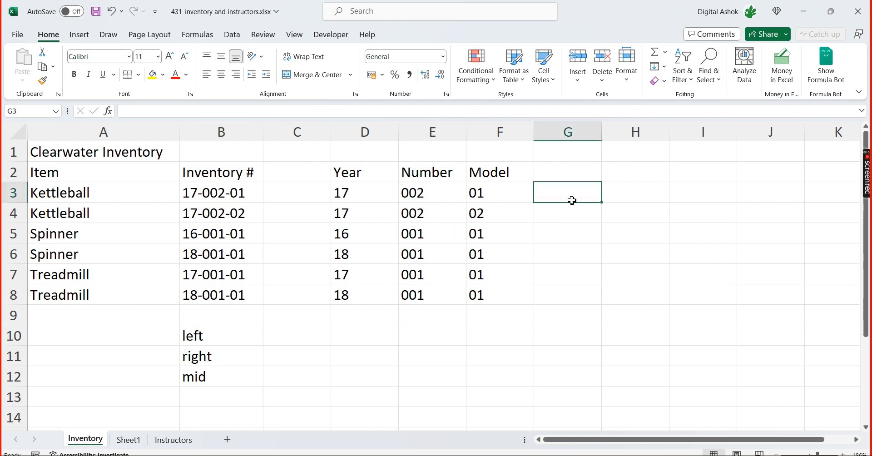
{"action": "left_click", "coordinate": [223, 200]}
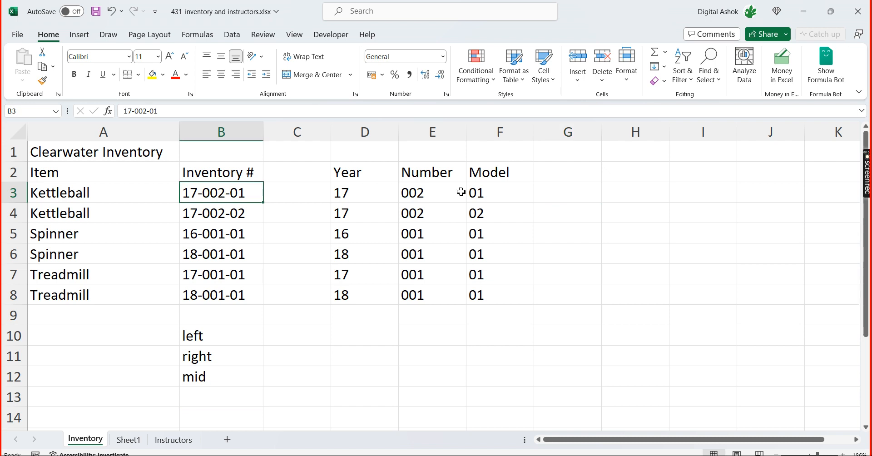
{"action": "left_click", "coordinate": [553, 198]}
{"action": "left_click", "coordinate": [566, 168]}
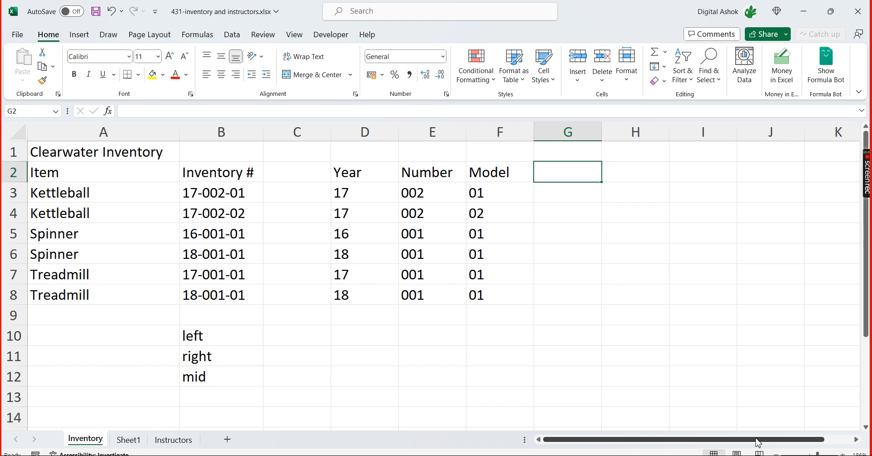
{"action": "key", "text": "Down"}
{"action": "type", "text": "="}
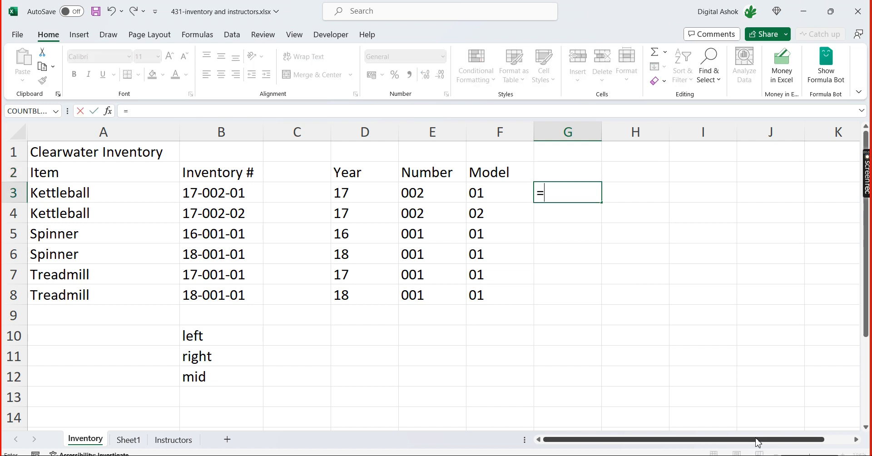
{"action": "type", "text": "con"}
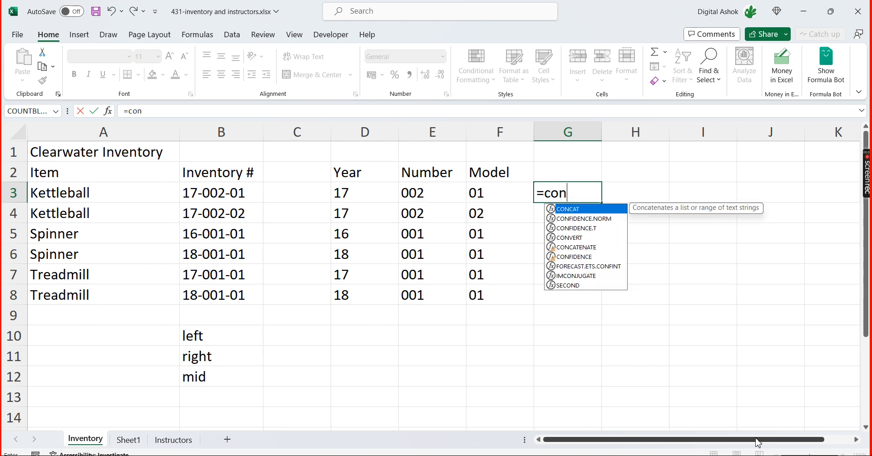
{"action": "type", "text": "cat"}
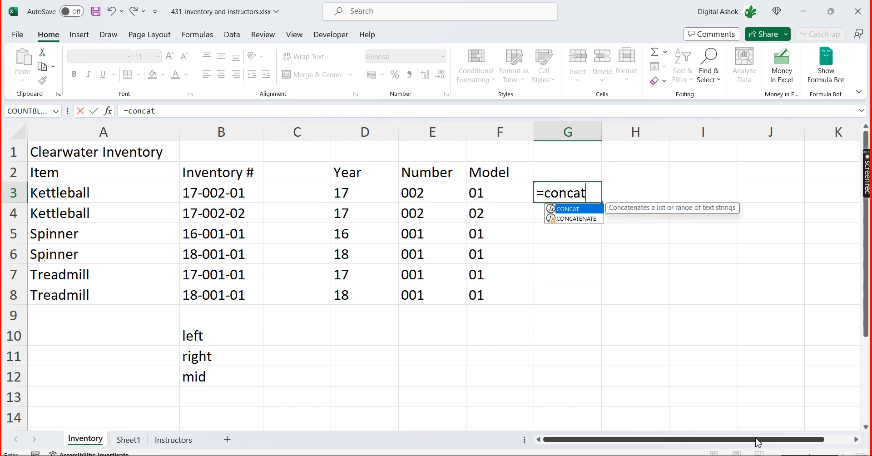
Compare the suggested functions CONCAT and CONCATENATE and their descriptions for the formula in G3
{"action": "key", "text": "Down"}
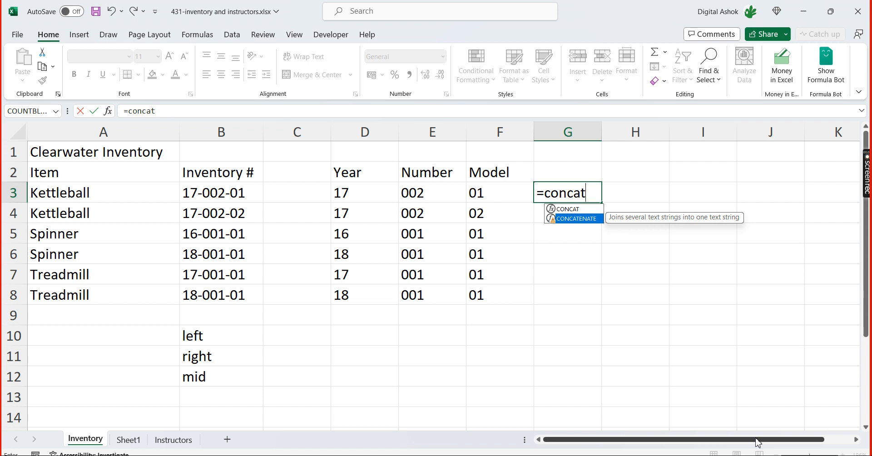
{"action": "key", "text": "Up"}
{"action": "key", "text": "Down"}
{"action": "key", "text": "Up"}
{"action": "key", "text": "Down"}
{"action": "key", "text": "Up"}
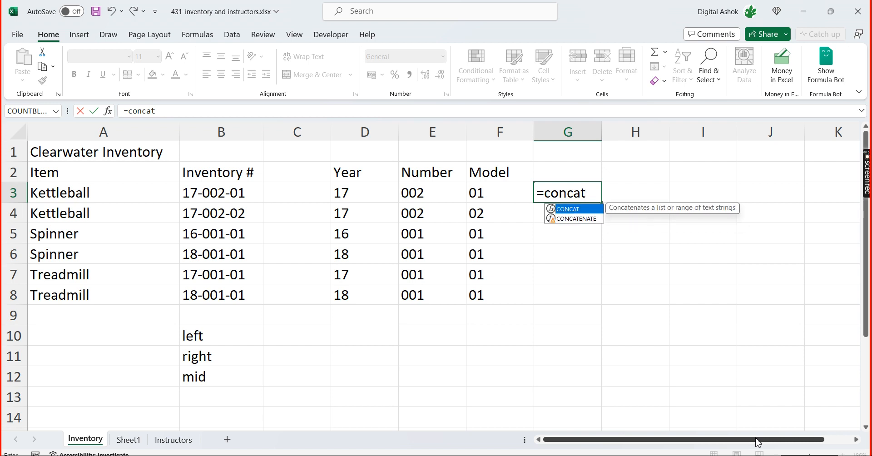
{"action": "key", "text": "Down"}
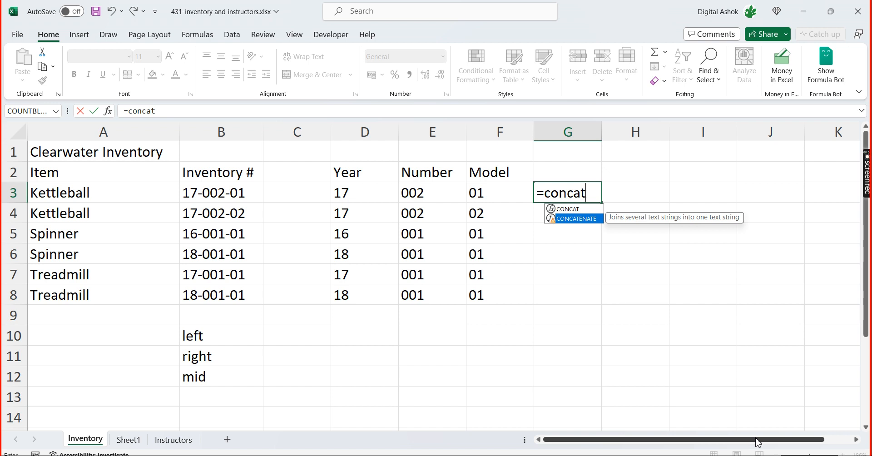
Complete the G3 formula as =CONCAT(D3,"-",E3,"-",F3) to join Year, Number and Model with hyphens
{"action": "type", "text": "("}
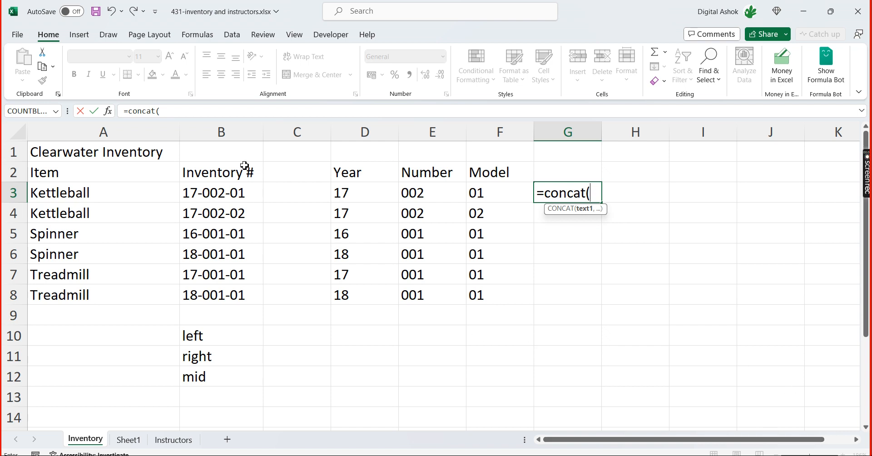
{"action": "left_click", "coordinate": [360, 196]}
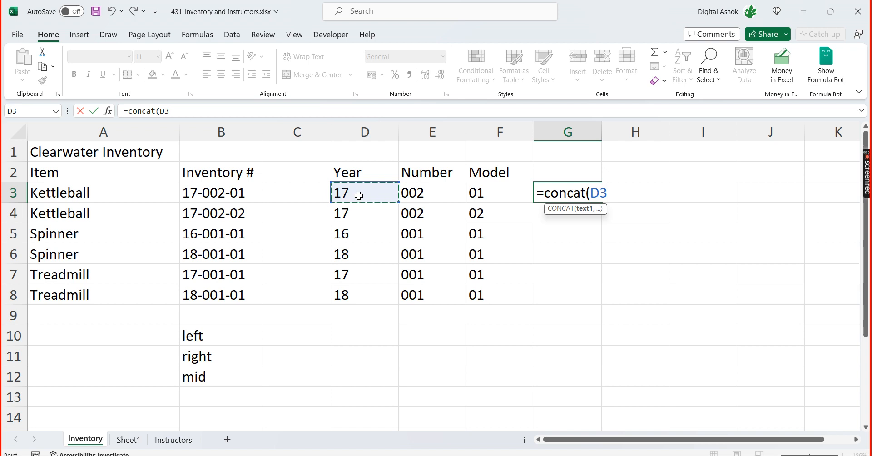
{"action": "type", "text": ",\"-"}
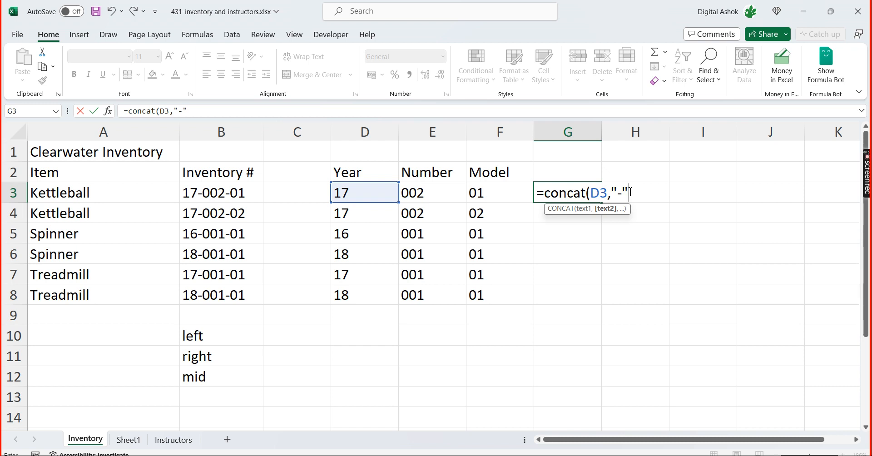
{"action": "type", "text": ","}
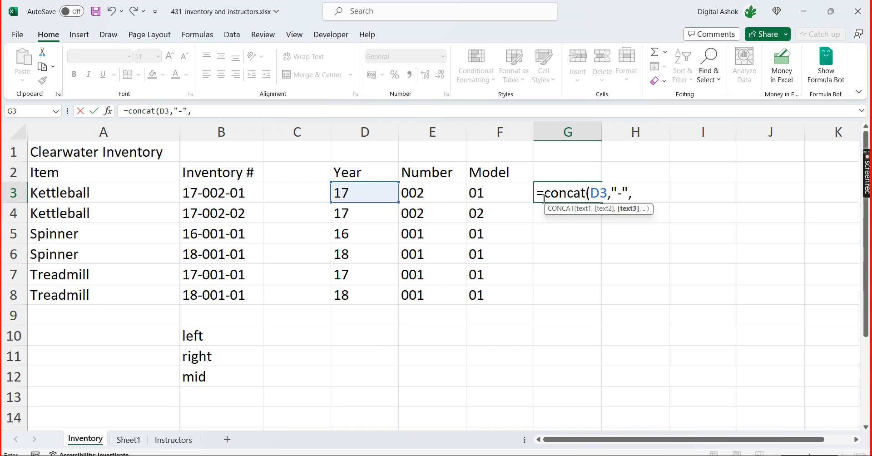
{"action": "left_click", "coordinate": [421, 193]}
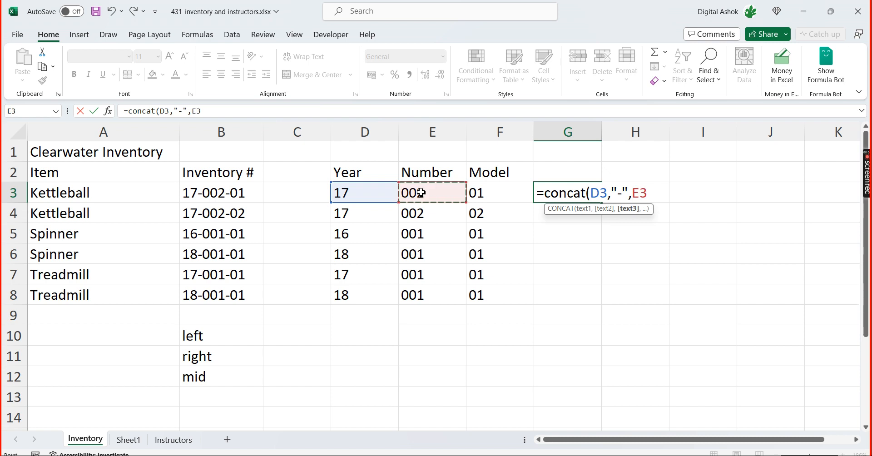
{"action": "type", "text": ",\""}
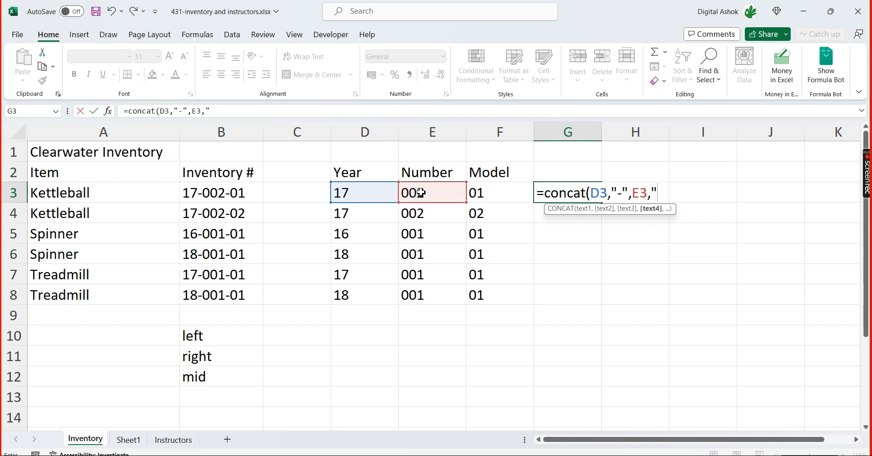
{"action": "type", "text": "-\","}
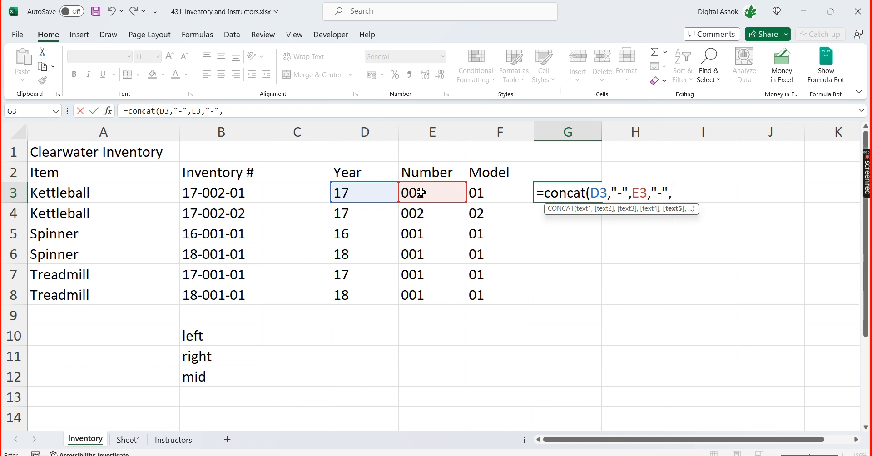
{"action": "left_click", "coordinate": [507, 194]}
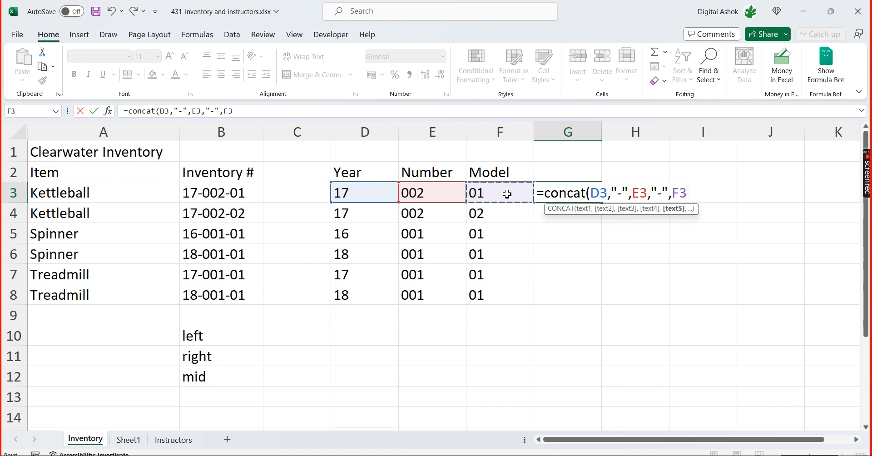
{"action": "type", "text": ")"}
{"action": "key", "text": "Return"}
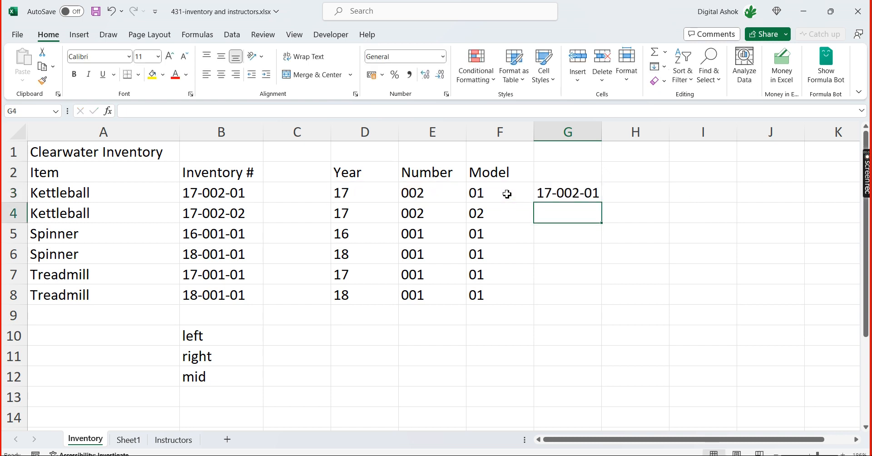
Fill the CONCAT formula from G3 down through G8
{"action": "key", "text": "Up"}
{"action": "key", "text": "Left"}
{"action": "key", "text": "Left"}
{"action": "key", "text": "Left"}
{"action": "key", "text": "Left"}
{"action": "key", "text": "Left"}
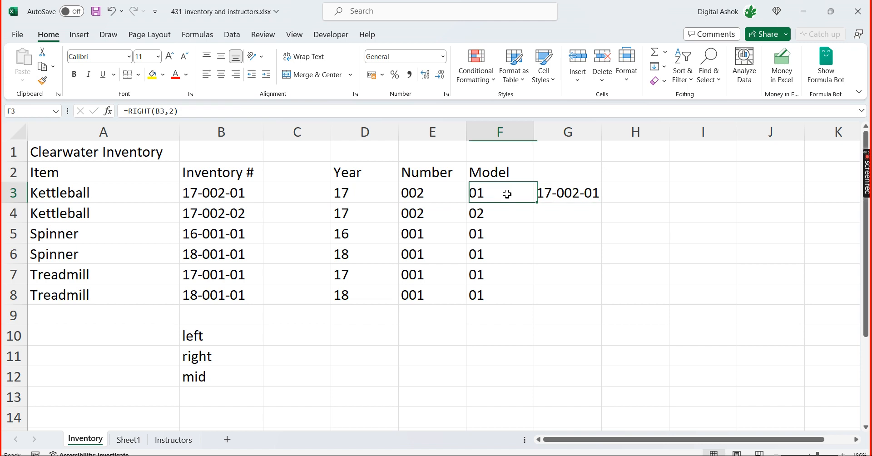
{"action": "key", "text": "Right"}
{"action": "key", "text": "Right"}
{"action": "key", "text": "Right"}
{"action": "key", "text": "Right"}
{"action": "key", "text": "Right"}
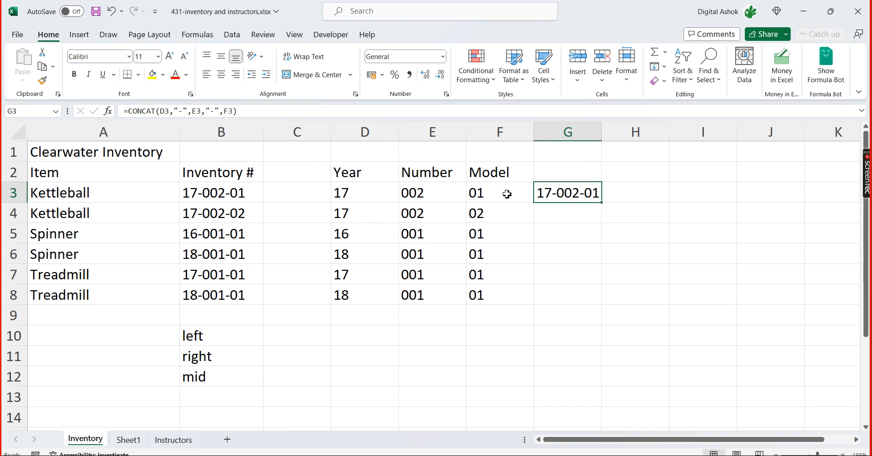
{"action": "key", "text": "shift+Down"}
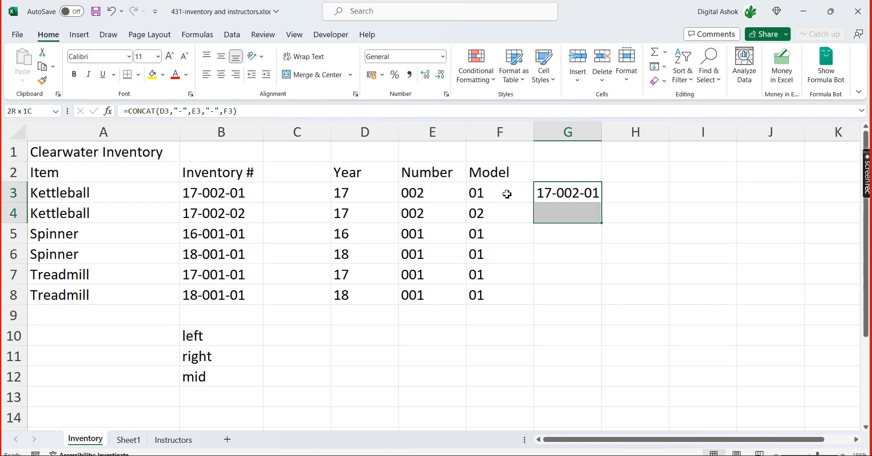
{"action": "key", "text": "shift+Up"}
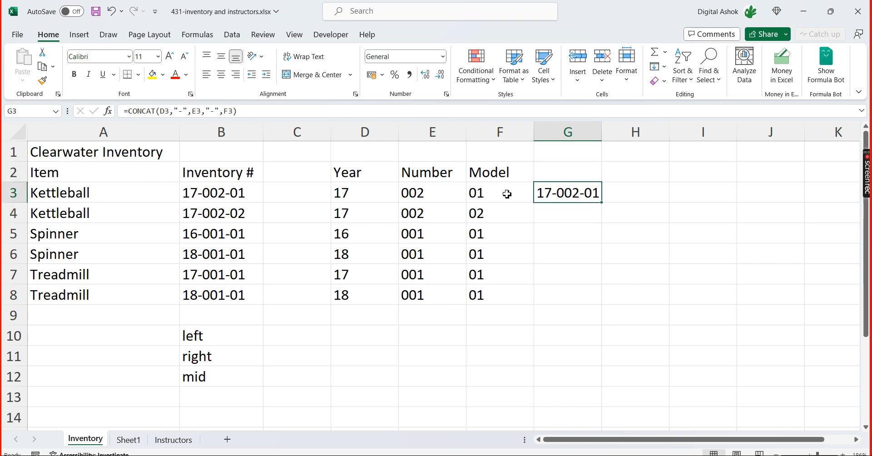
{"action": "key", "text": "shift+Down"}
{"action": "key", "text": "shift+Down"}
{"action": "key", "text": "shift+Down"}
{"action": "key", "text": "shift+Down"}
{"action": "key", "text": "shift+Down"}
{"action": "key", "text": "shift+Down"}
{"action": "key", "text": "shift+Down"}
{"action": "key", "text": "shift+Down"}
{"action": "key", "text": "shift+Up"}
{"action": "key", "text": "shift+Up"}
{"action": "key", "text": "shift+Up"}
{"action": "key", "text": "ctrl+d"}
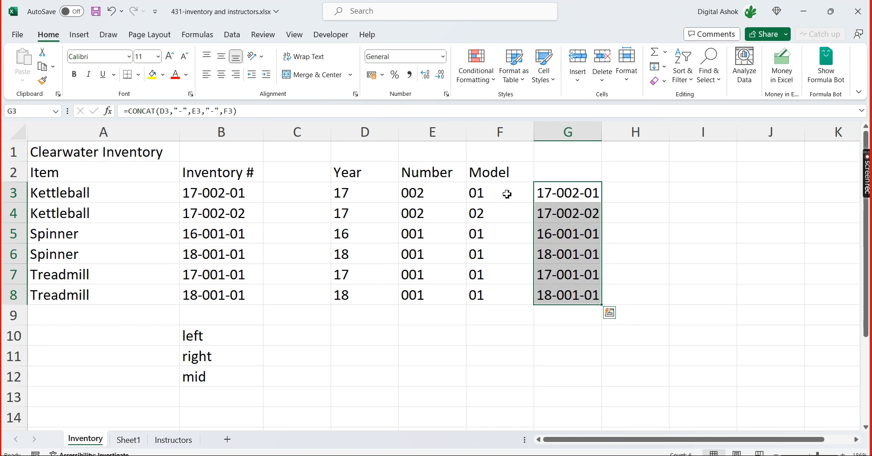
Enter the header Concat in G2 above the joined inventory numbers
{"action": "key", "text": "Down"}
{"action": "key", "text": "Up"}
{"action": "key", "text": "Up"}
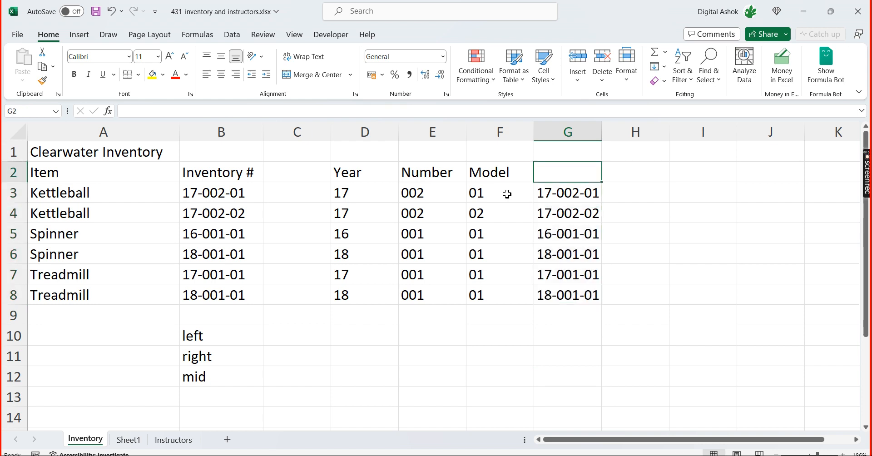
{"action": "type", "text": "Concat"}
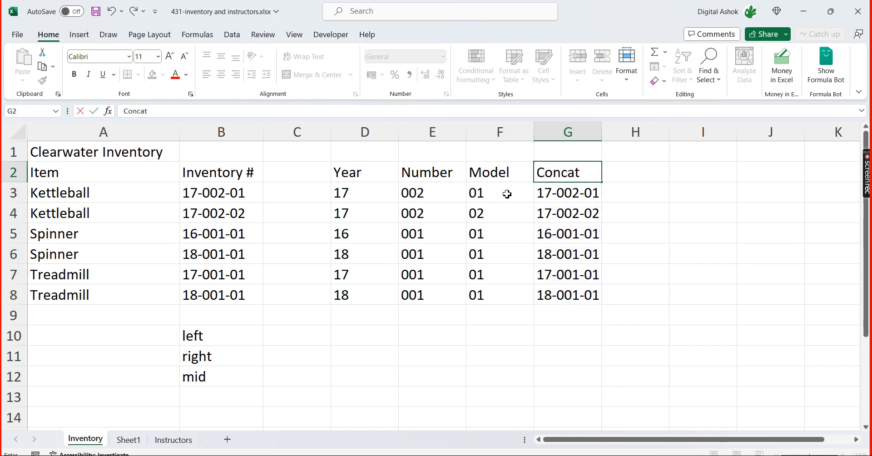
{"action": "key", "text": "Return"}
{"action": "key", "text": "Up"}
{"action": "key", "text": "Down"}
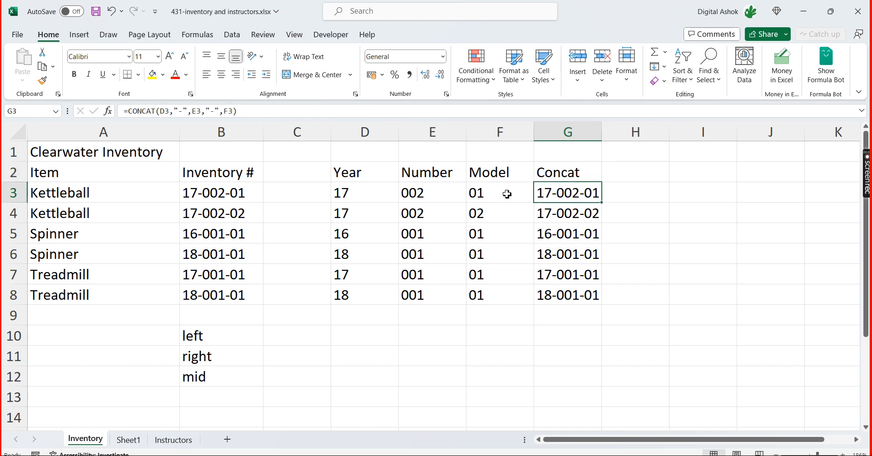
Enter the header Textjoin in H2, beside the Concat header
{"action": "key", "text": "Up"}
{"action": "key", "text": "Down"}
{"action": "key", "text": "Left"}
{"action": "key", "text": "Right"}
{"action": "key", "text": "Right"}
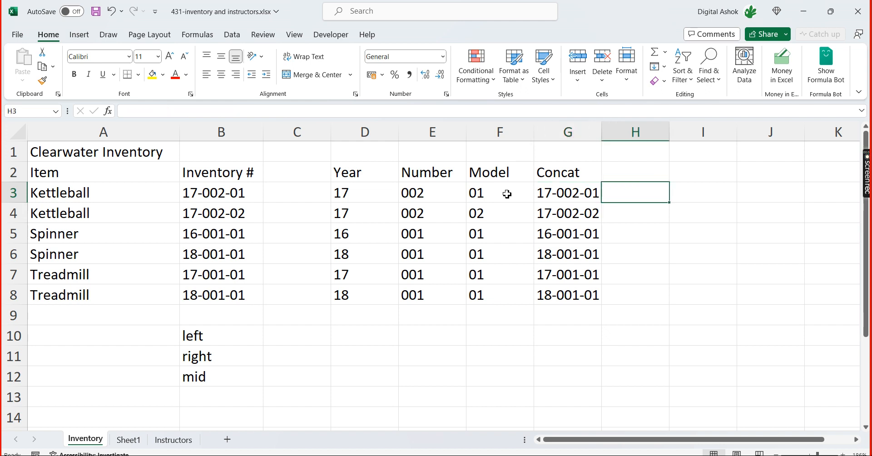
{"action": "key", "text": "Up"}
{"action": "type", "text": "Text"}
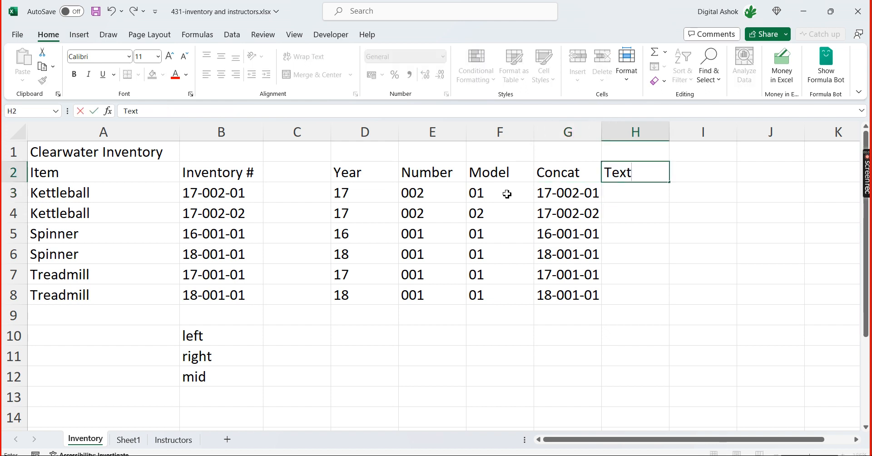
{"action": "type", "text": "join"}
{"action": "key", "text": "Return"}
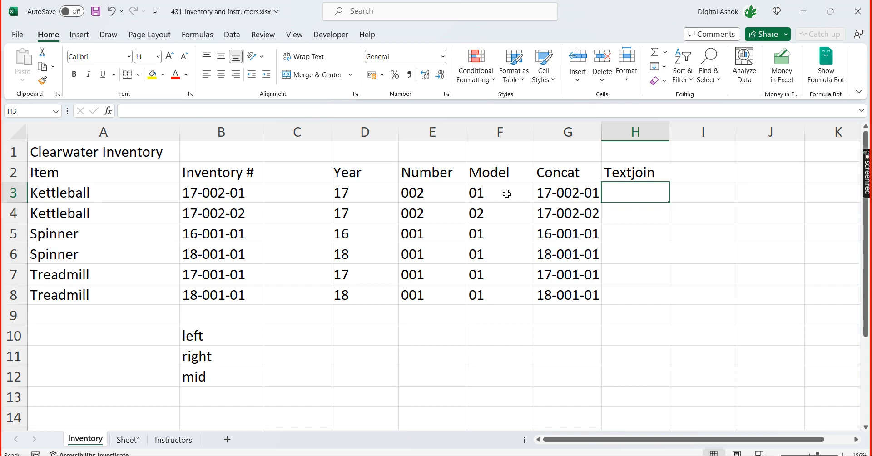
Enter =TEXTJOIN("-",TRUE,D3:F3) in H3 to join Year, Number and Model with hyphens, ignoring empty cells
{"action": "type", "text": "=te"}
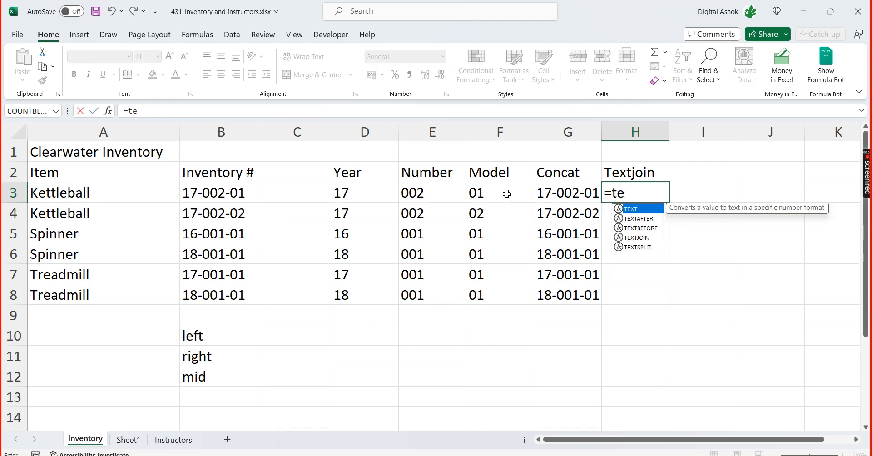
{"action": "type", "text": "xtjoin"}
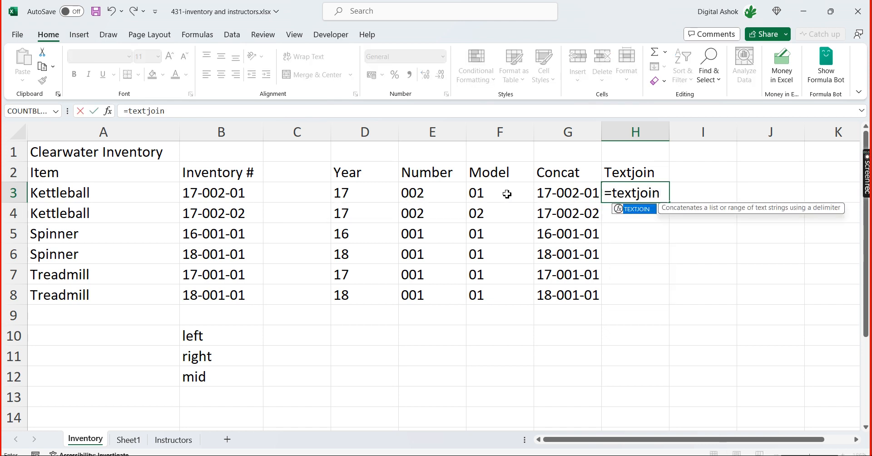
{"action": "key", "text": "Tab"}
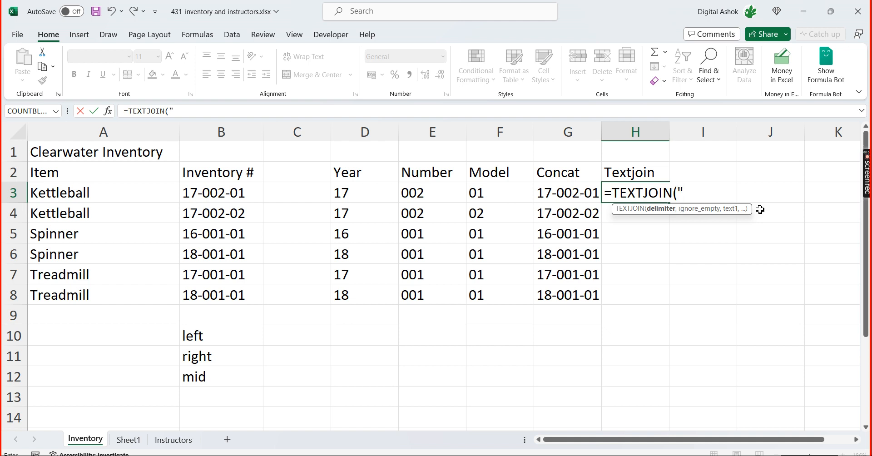
{"action": "type", "text": "-\","}
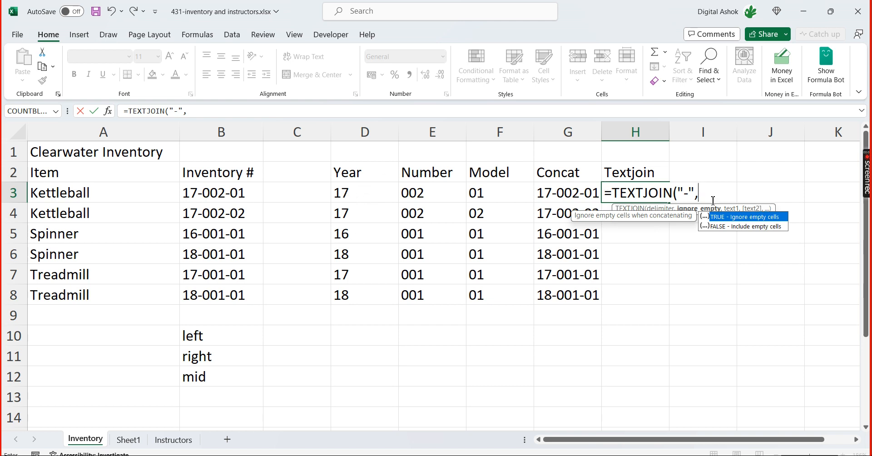
{"action": "double_click", "coordinate": [763, 222]}
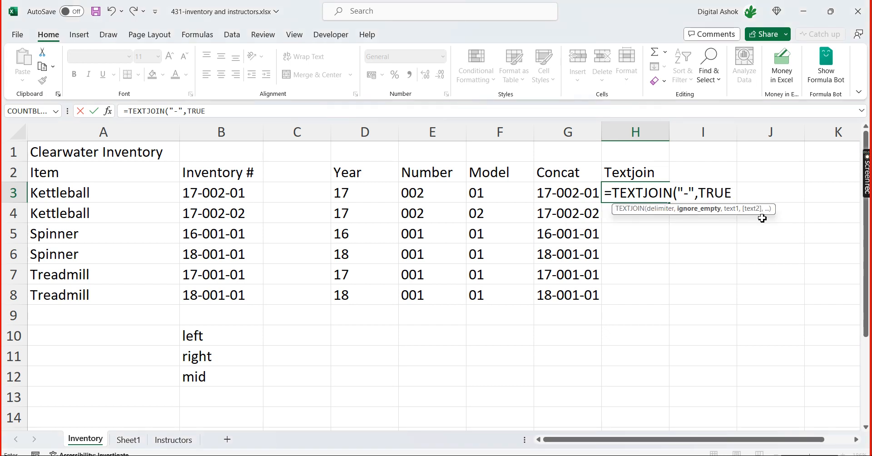
{"action": "type", "text": ","}
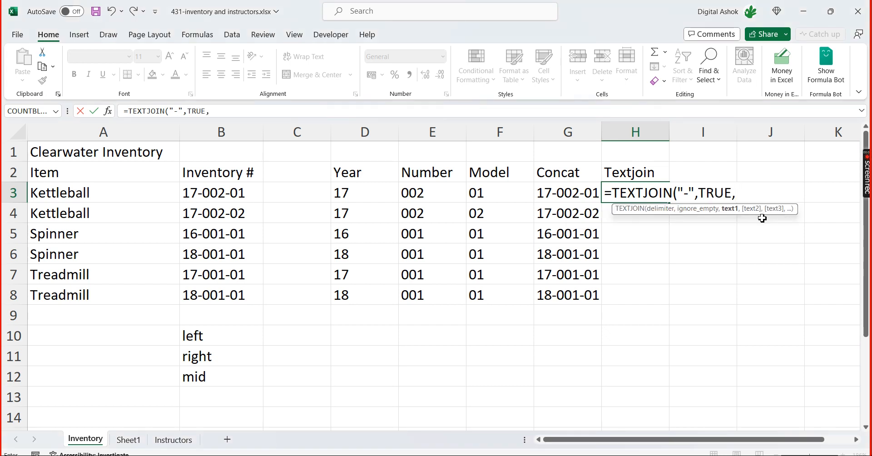
{"action": "left_click_drag", "start_coordinate": [346, 192], "coordinate": [497, 193]}
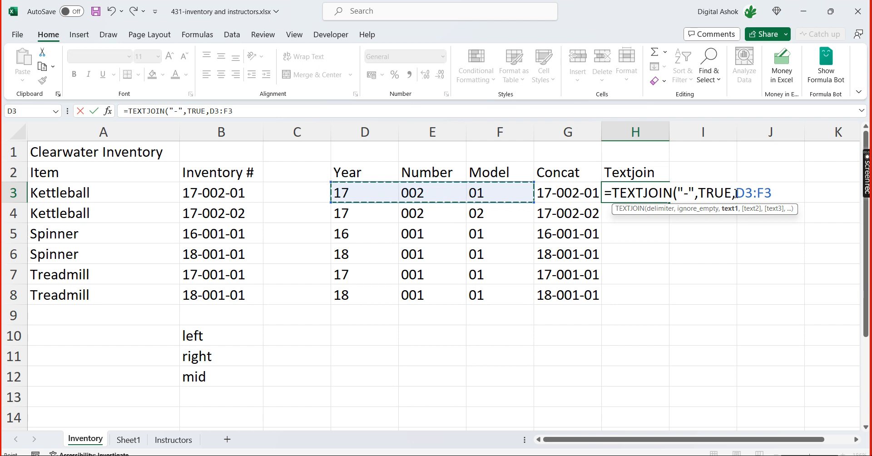
{"action": "type", "text": ")"}
{"action": "key", "text": "Return"}
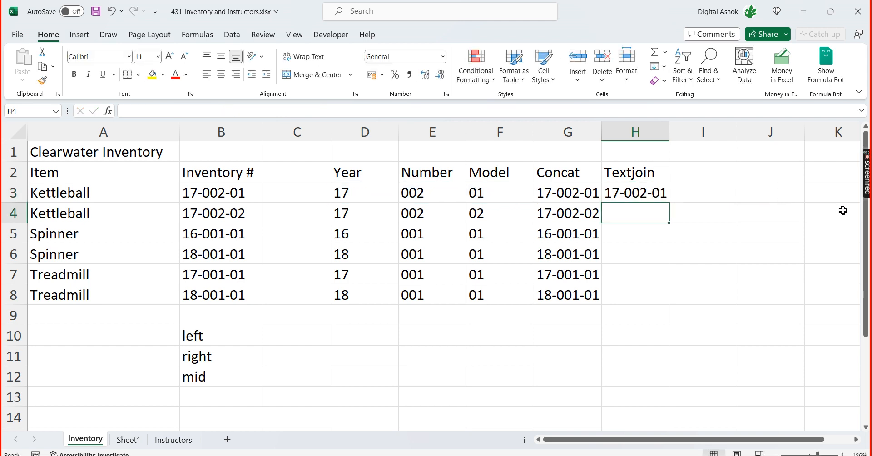
Fill the TEXTJOIN formula from H3 down through H8
{"action": "key", "text": "Up"}
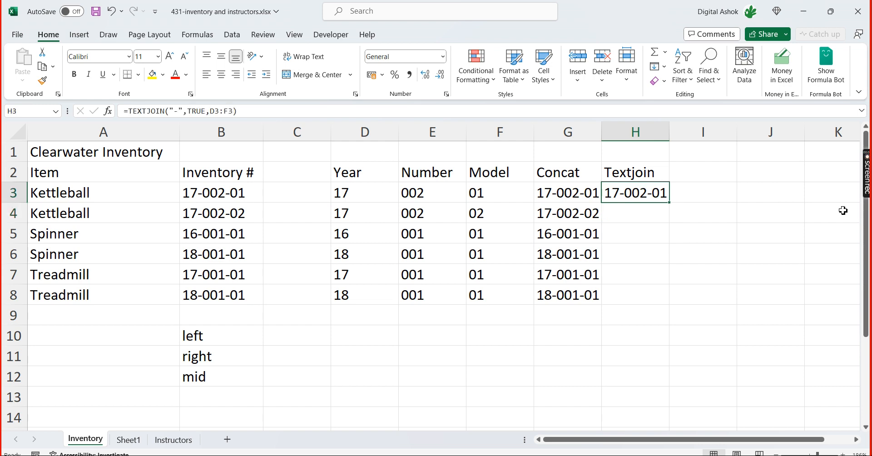
{"action": "double_click", "coordinate": [669, 205]}
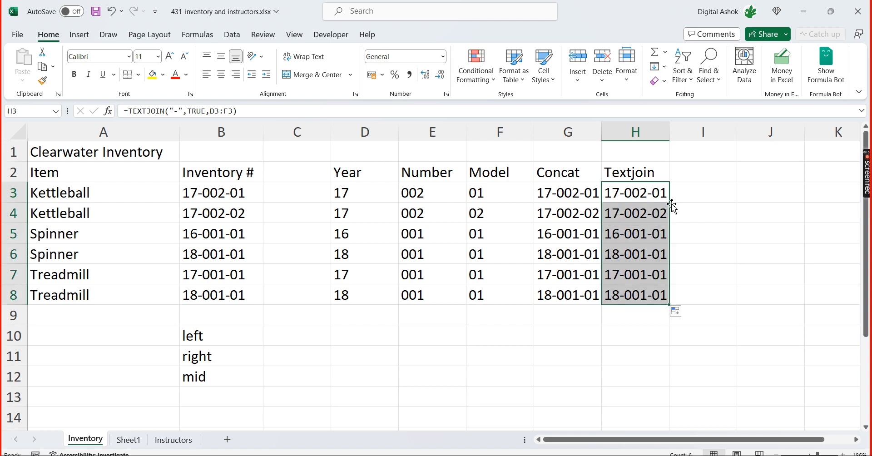
{"action": "left_click", "coordinate": [747, 202]}
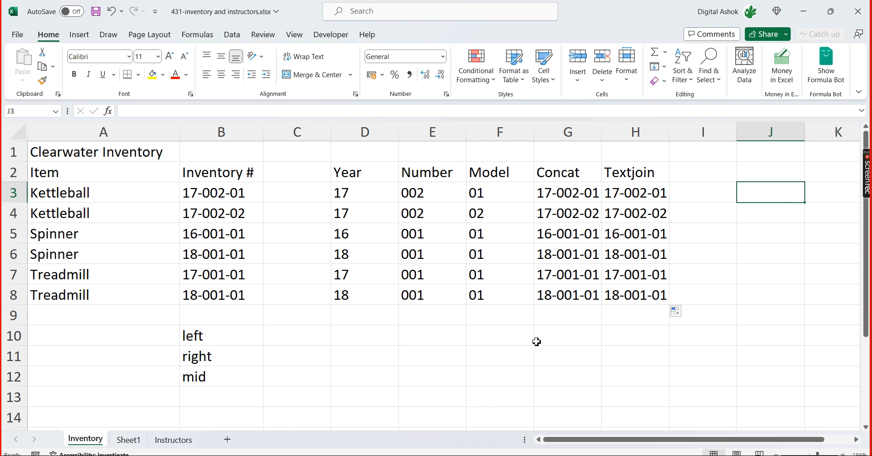
{"action": "left_click", "coordinate": [565, 337]}
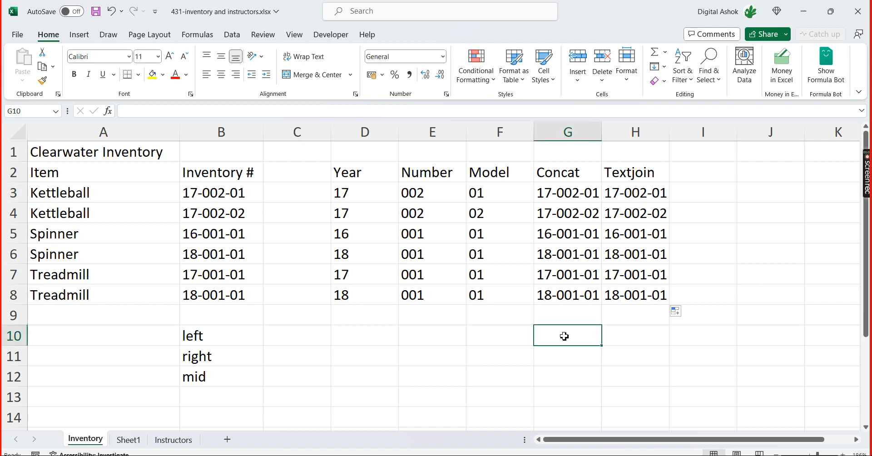
Compare the CONCAT formulas in G3 and G4 with the TEXTJOIN formula in H3
{"action": "left_click", "coordinate": [559, 197]}
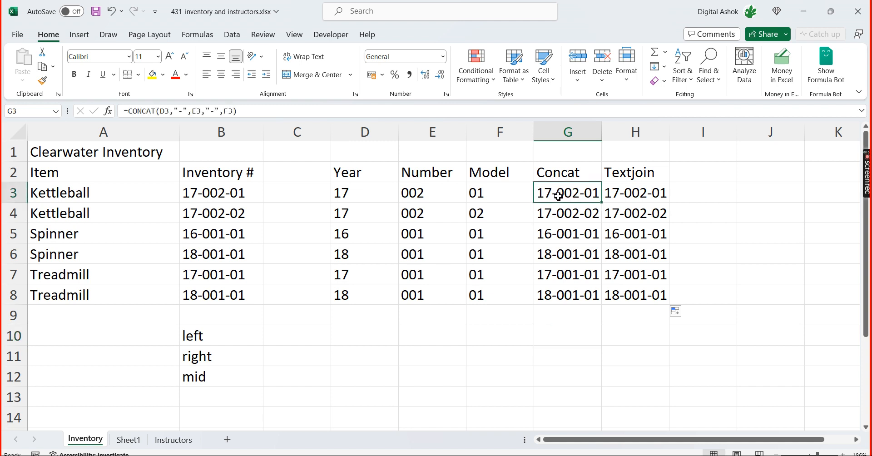
{"action": "left_click", "coordinate": [638, 189]}
{"action": "left_click", "coordinate": [585, 212]}
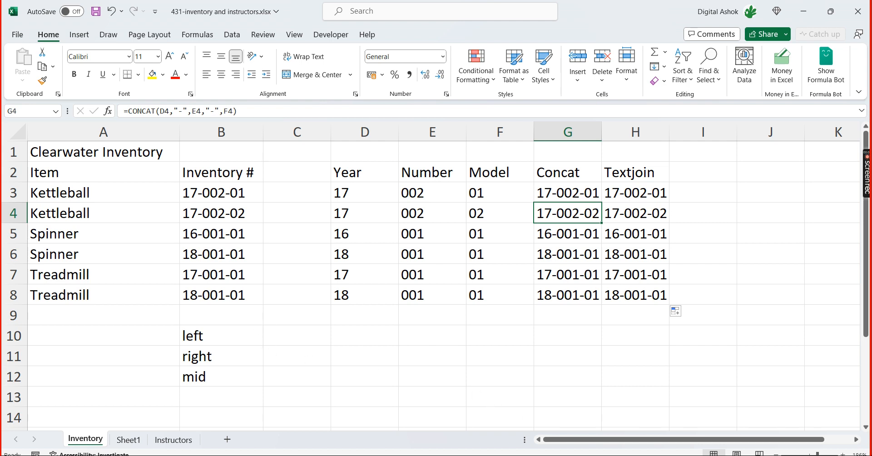
Open the workbook 432-inventory and instructors.xlsx from the desktop and enable editing on it
{"action": "left_click", "coordinate": [809, 16]}
{"action": "left_click", "coordinate": [810, 14]}
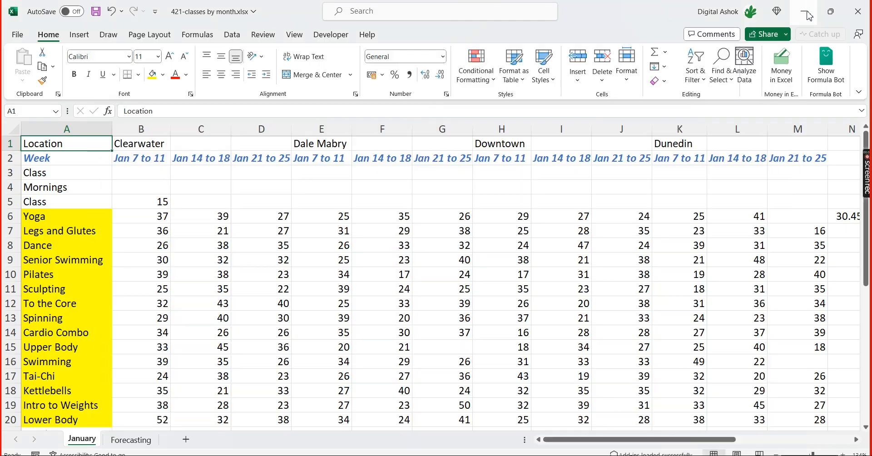
{"action": "left_click", "coordinate": [809, 14]}
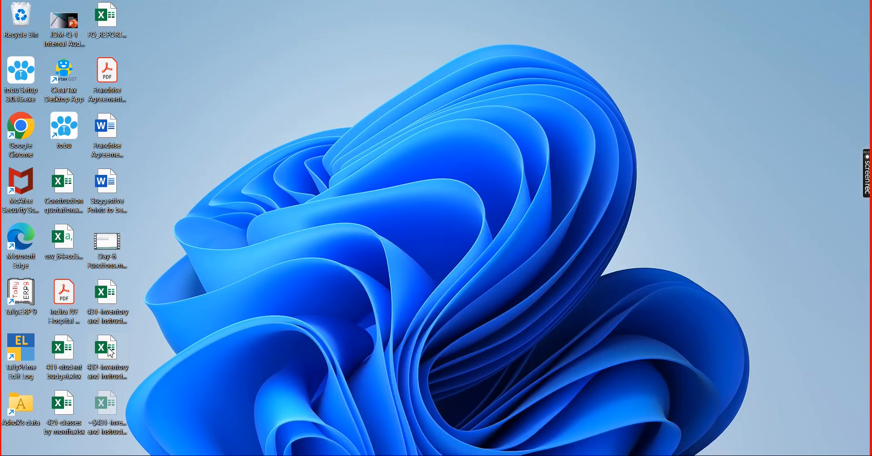
{"action": "left_click", "coordinate": [122, 359]}
{"action": "left_click", "coordinate": [477, 192]}
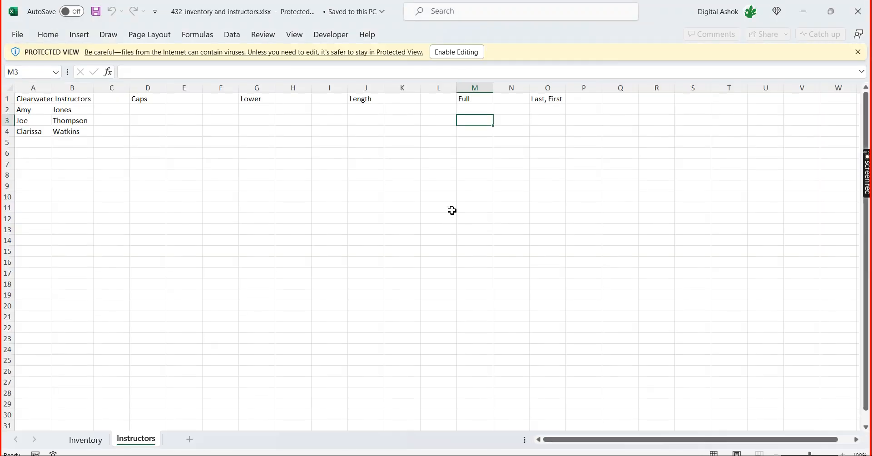
{"action": "left_click", "coordinate": [209, 242]}
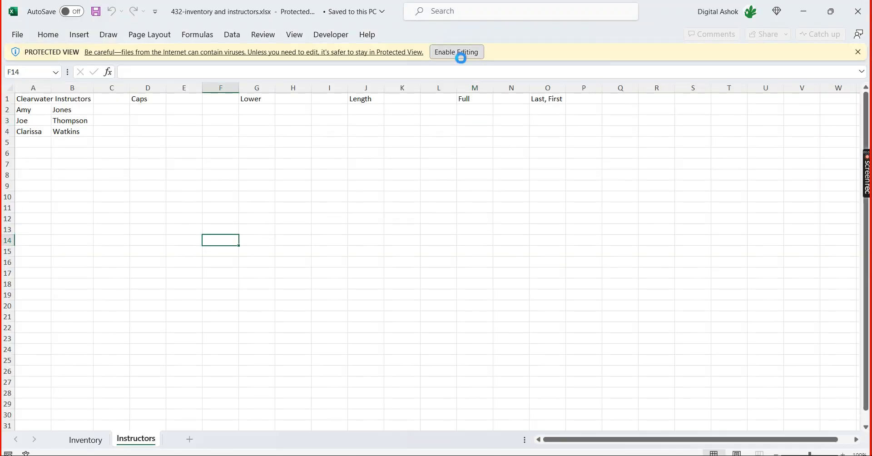
{"action": "left_click", "coordinate": [459, 52]}
{"action": "left_click", "coordinate": [399, 280]}
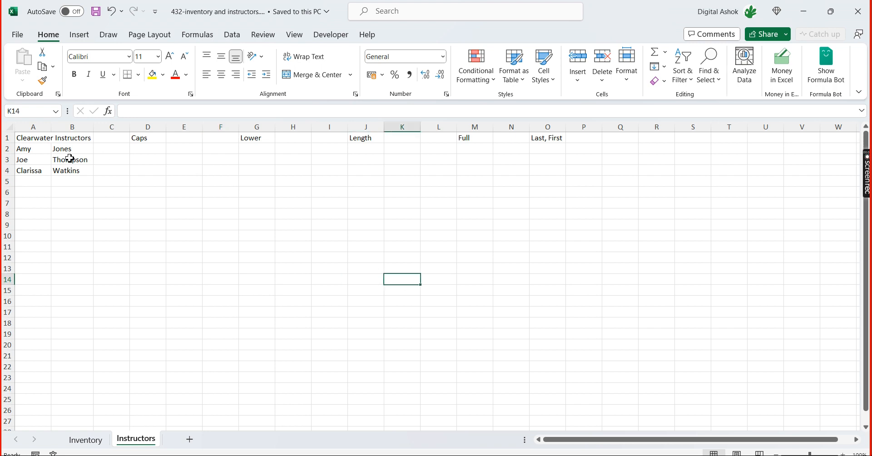
{"action": "left_click", "coordinate": [42, 150]}
{"action": "left_click", "coordinate": [64, 150]}
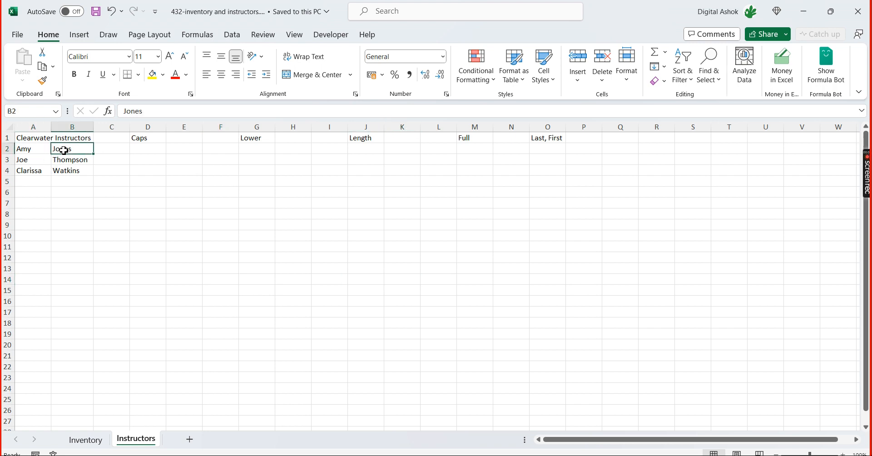
{"action": "left_click", "coordinate": [30, 149]}
{"action": "left_click", "coordinate": [69, 150]}
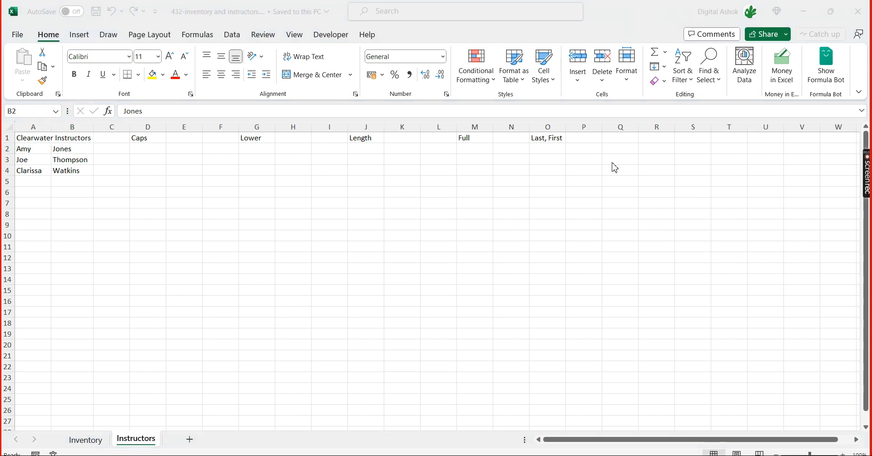
Enter a sample work e-mail address in first-name-dot-last-name form in Q2 of the Instructors sheet
{"action": "left_click", "coordinate": [593, 150]}
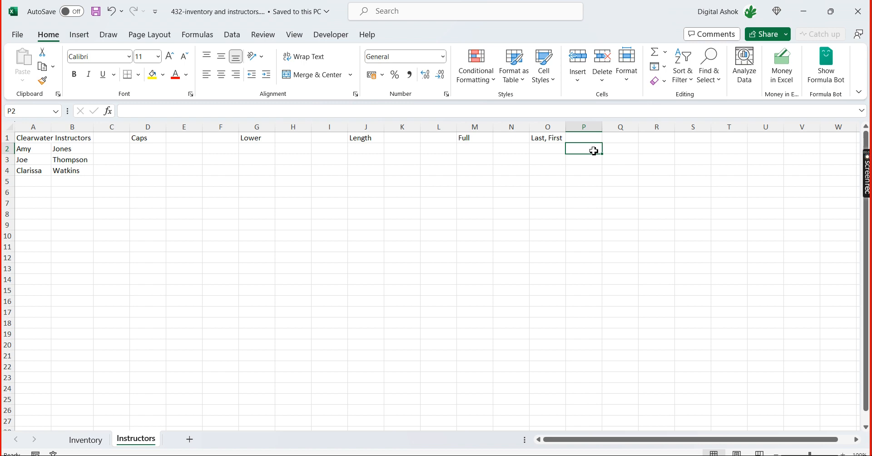
{"action": "key", "text": "Right"}
{"action": "key", "text": "Right"}
{"action": "key", "text": "Left"}
{"action": "key", "text": "Left"}
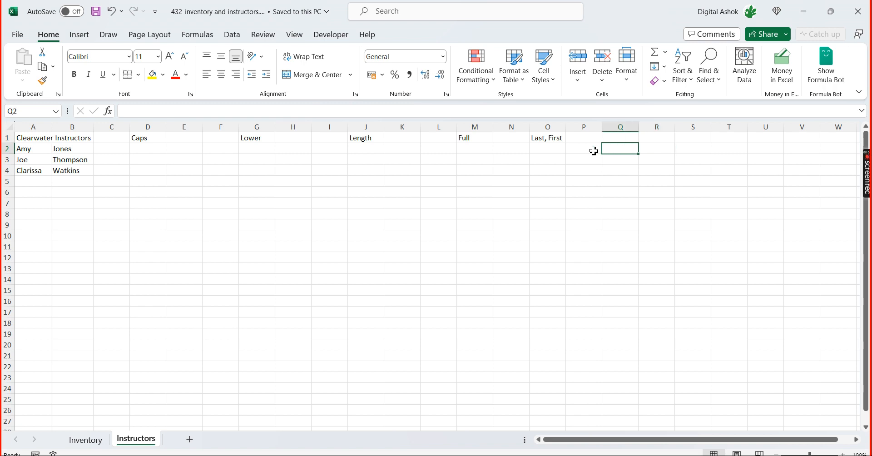
{"action": "key", "text": "Right"}
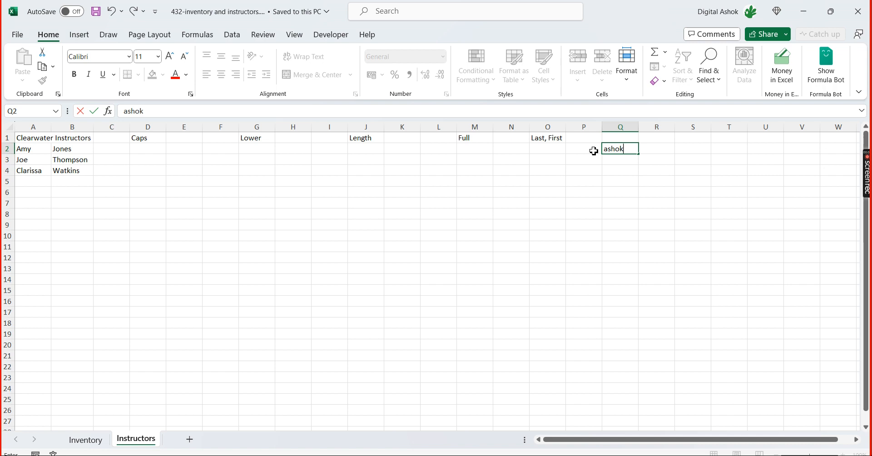
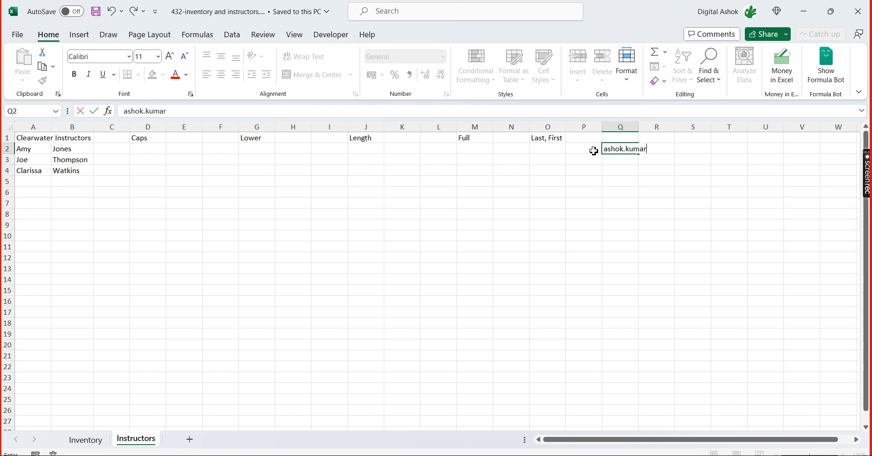
{"action": "key", "text": "Return"}
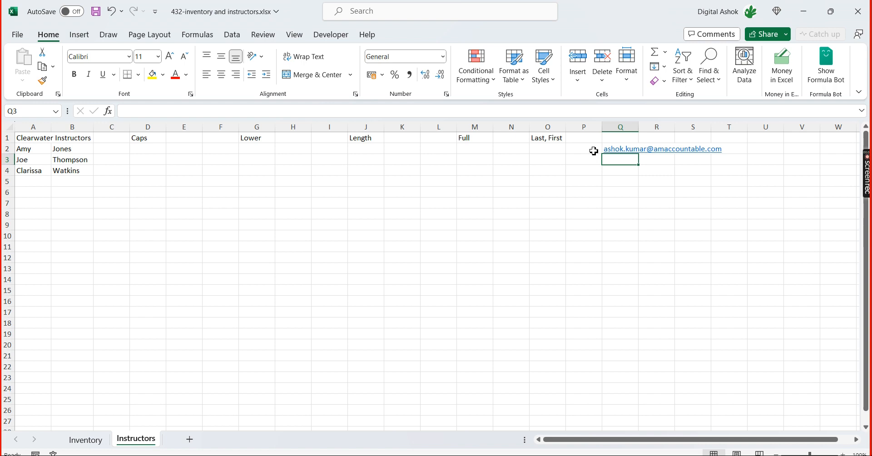
{"action": "key", "text": "Left"}
{"action": "key", "text": "Left"}
{"action": "key", "text": "Left"}
{"action": "key", "text": "Left"}
{"action": "key", "text": "Left"}
{"action": "key", "text": "Left"}
{"action": "key", "text": "Left"}
{"action": "key", "text": "Left"}
{"action": "key", "text": "Left"}
{"action": "key", "text": "Left"}
{"action": "key", "text": "Left"}
{"action": "key", "text": "Left"}
{"action": "key", "text": "Left"}
{"action": "key", "text": "Left"}
{"action": "key", "text": "Left"}
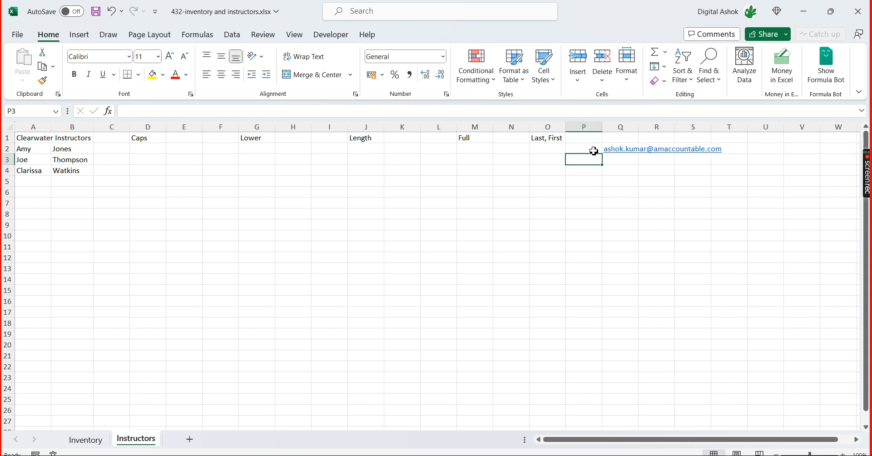
{"action": "key", "text": "Left"}
{"action": "key", "text": "Up"}
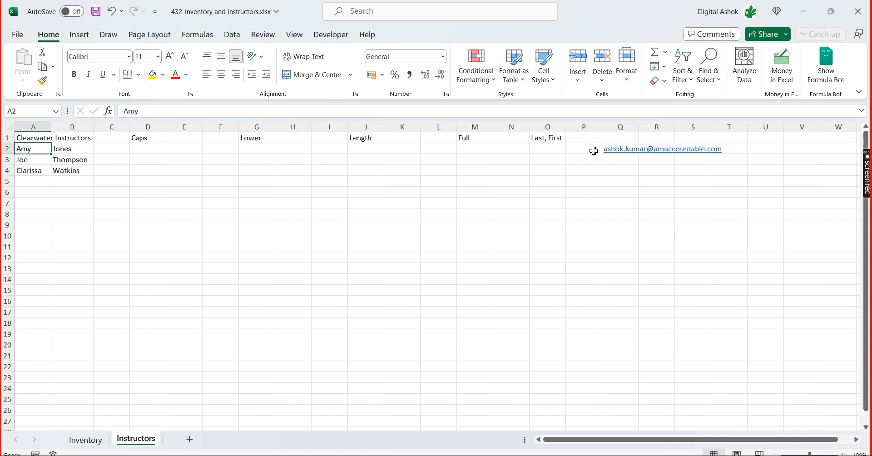
{"action": "key", "text": "Right"}
{"action": "key", "text": "Right"}
{"action": "key", "text": "Right"}
{"action": "key", "text": "Right"}
{"action": "key", "text": "Right"}
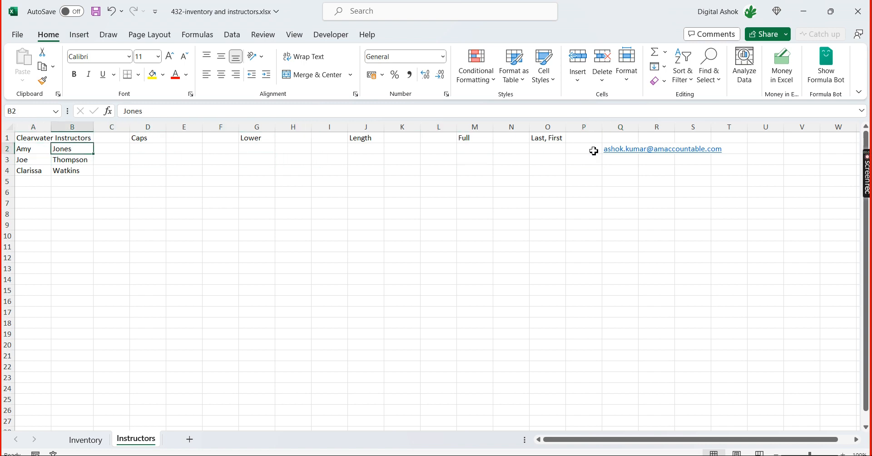
{"action": "key", "text": "Right"}
{"action": "key", "text": "Right"}
{"action": "key", "text": "Right"}
{"action": "key", "text": "Right"}
{"action": "key", "text": "Right"}
{"action": "key", "text": "Right"}
{"action": "key", "text": "Right"}
{"action": "key", "text": "Right"}
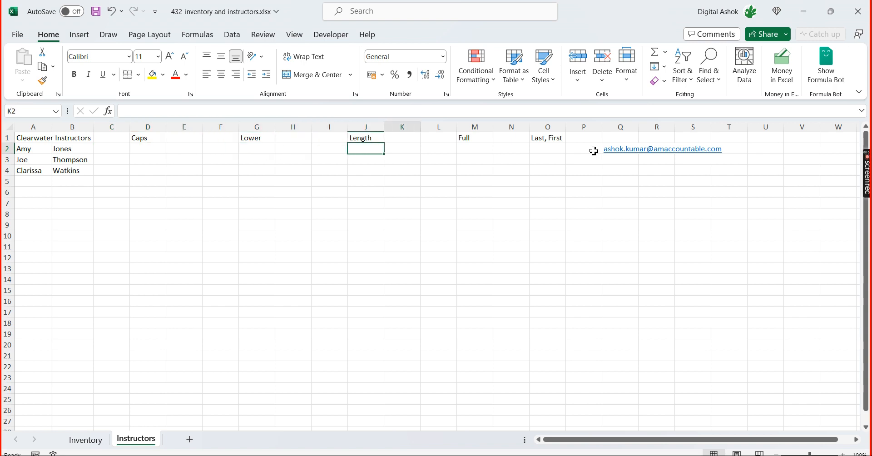
{"action": "key", "text": "Right"}
{"action": "key", "text": "Right"}
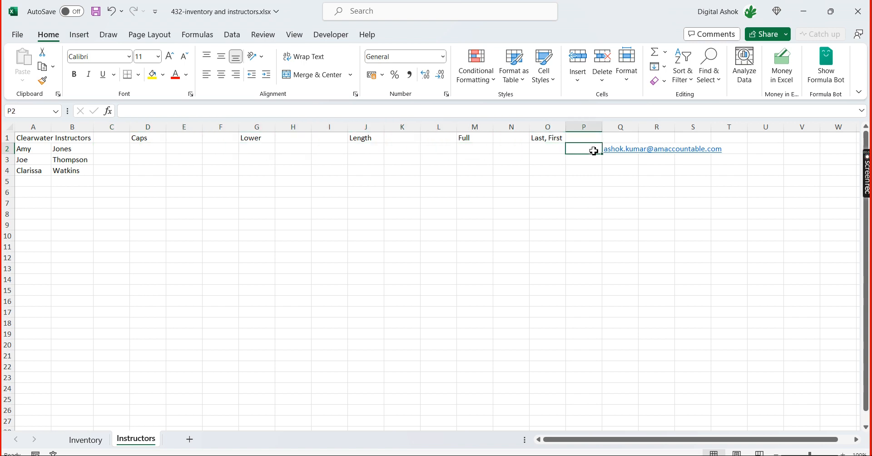
{"action": "key", "text": "Right"}
{"action": "key", "text": "Left"}
{"action": "key", "text": "Left"}
{"action": "key", "text": "Left"}
{"action": "key", "text": "Left"}
{"action": "key", "text": "Left"}
{"action": "key", "text": "Left"}
{"action": "key", "text": "Left"}
{"action": "key", "text": "Left"}
{"action": "key", "text": "Left"}
Enter =TEXTJOIN(".",TRUE,A2:B2) in O2 to join the first instructor's first and last names with a period
{"action": "key", "text": "Right"}
{"action": "key", "text": "Right"}
{"action": "key", "text": "Right"}
{"action": "key", "text": "Right"}
{"action": "key", "text": "Right"}
{"action": "key", "text": "Right"}
{"action": "key", "text": "Right"}
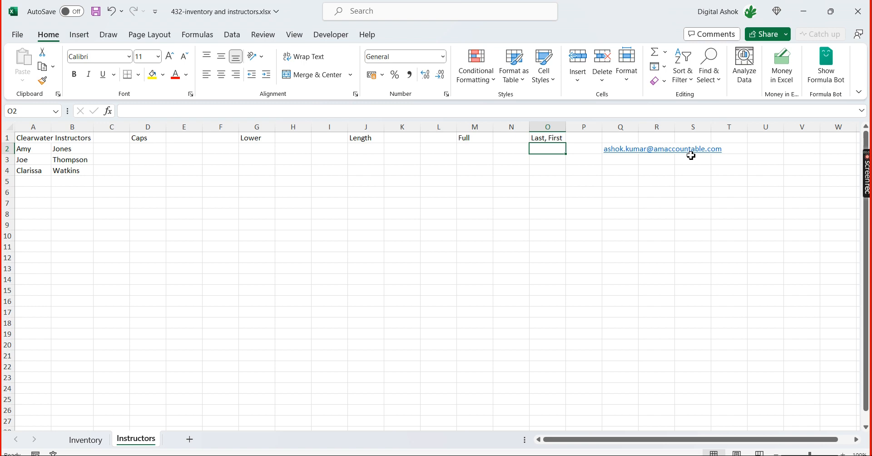
{"action": "type", "text": "="}
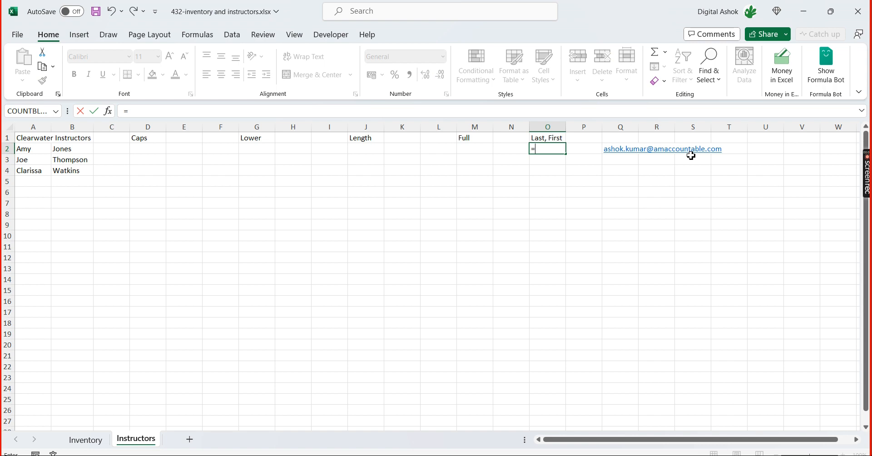
{"action": "type", "text": "text"}
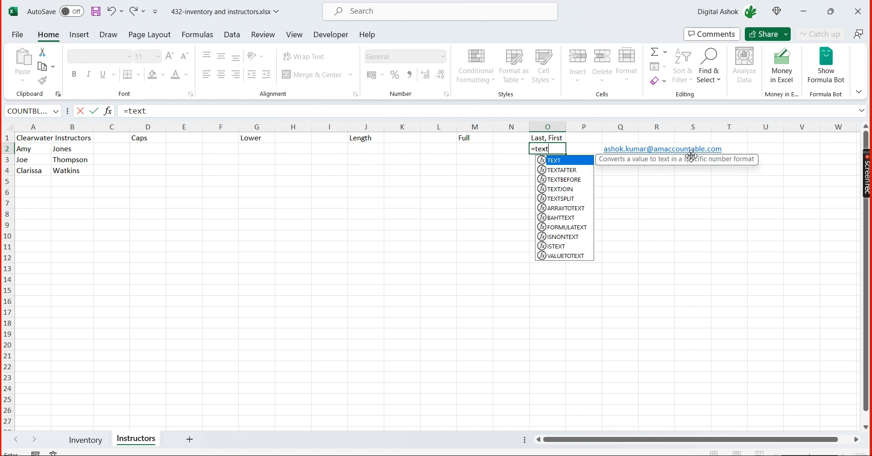
{"action": "type", "text": "jo"}
{"action": "key", "text": "Tab"}
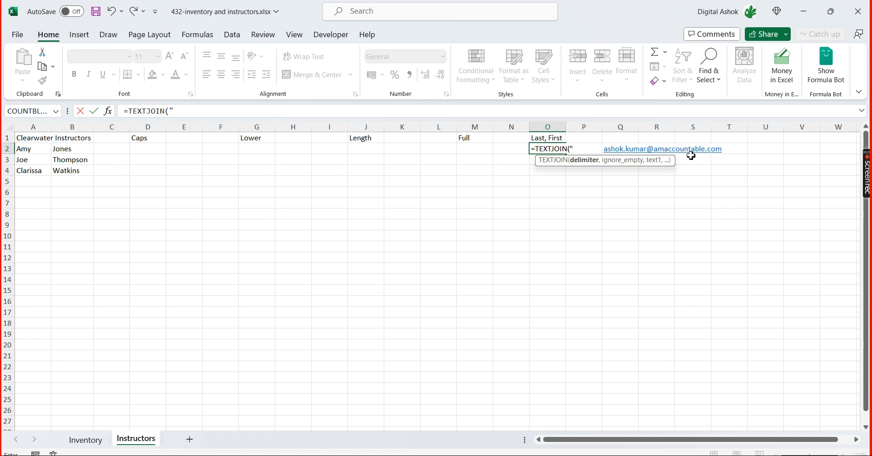
{"action": "type", "text": "\","}
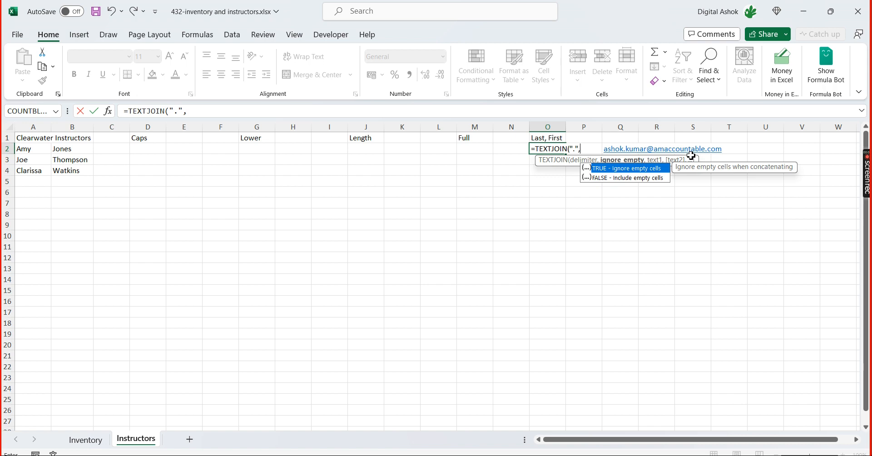
{"action": "double_click", "coordinate": [639, 169]}
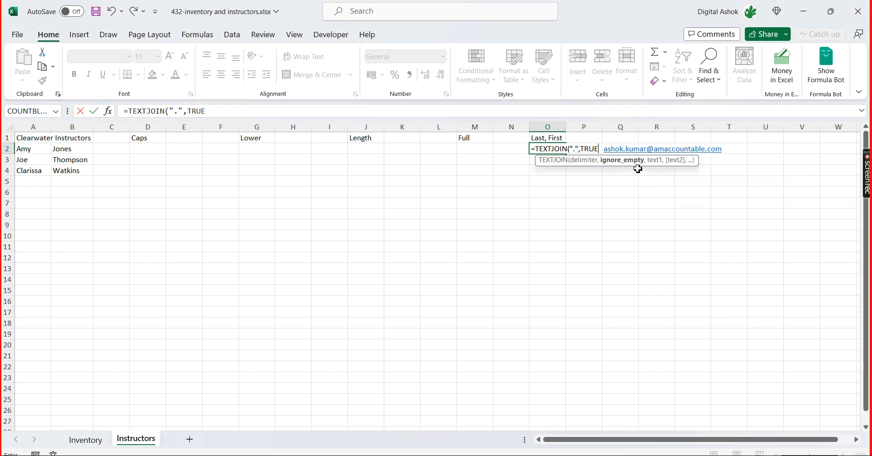
{"action": "type", "text": ","}
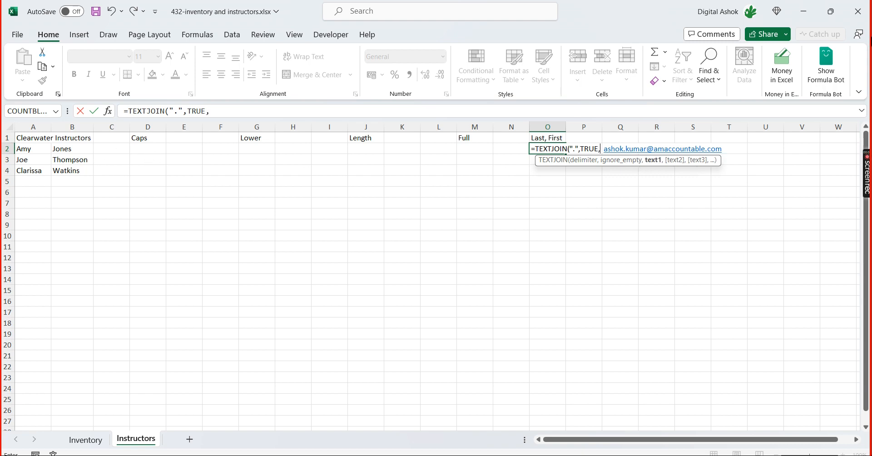
{"action": "left_click_drag", "start_coordinate": [27, 148], "coordinate": [85, 157]}
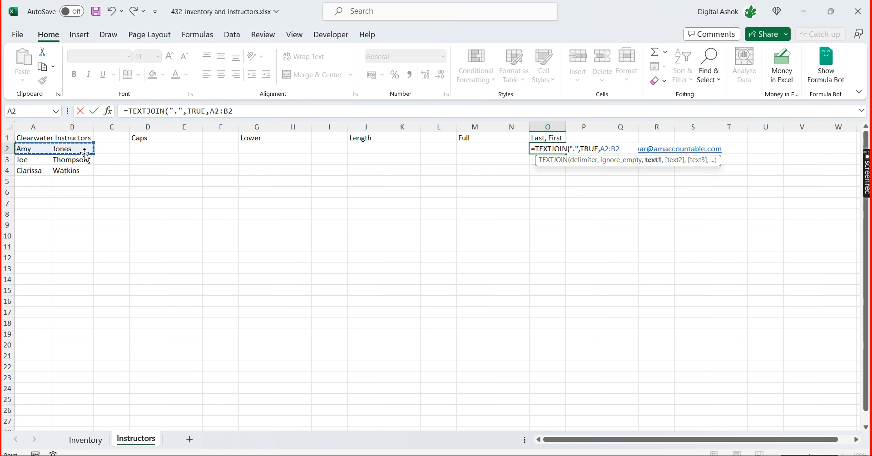
{"action": "key", "text": "Return"}
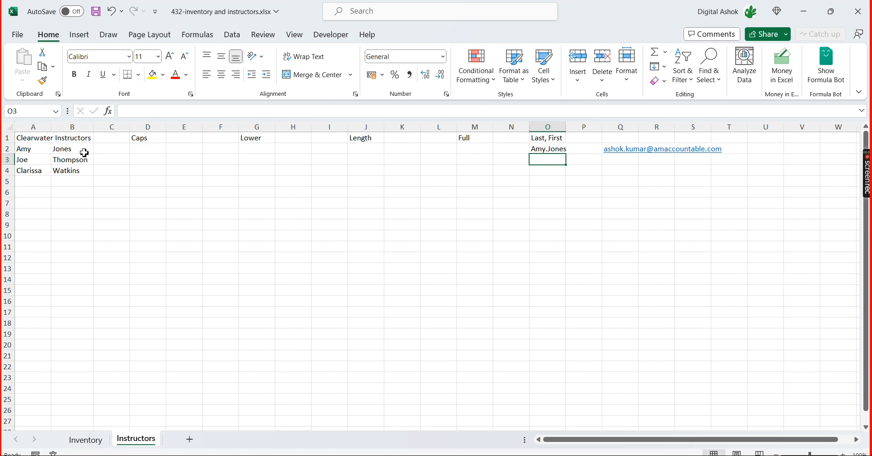
Enter =CONCAT(A3,".",B3) in O3 to join the second instructor's first and last names with a period
{"action": "type", "text": "=ca"}
{"action": "key", "text": "BackSpace"}
{"action": "type", "text": "onca"}
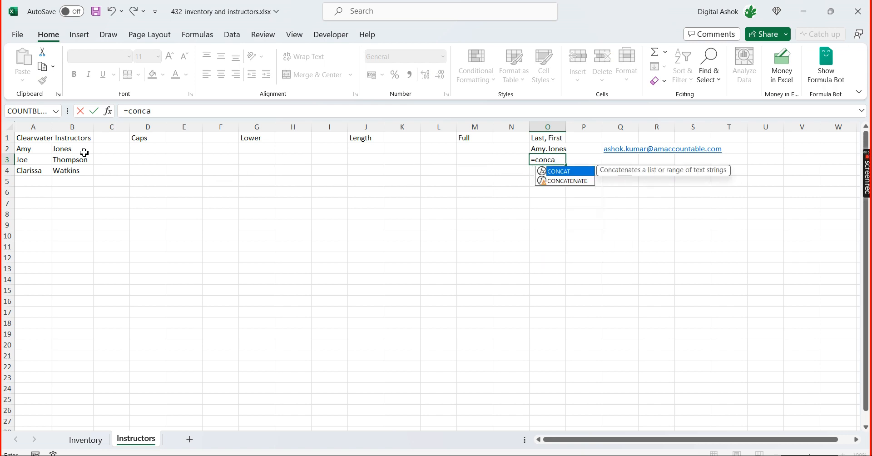
{"action": "key", "text": "Tab"}
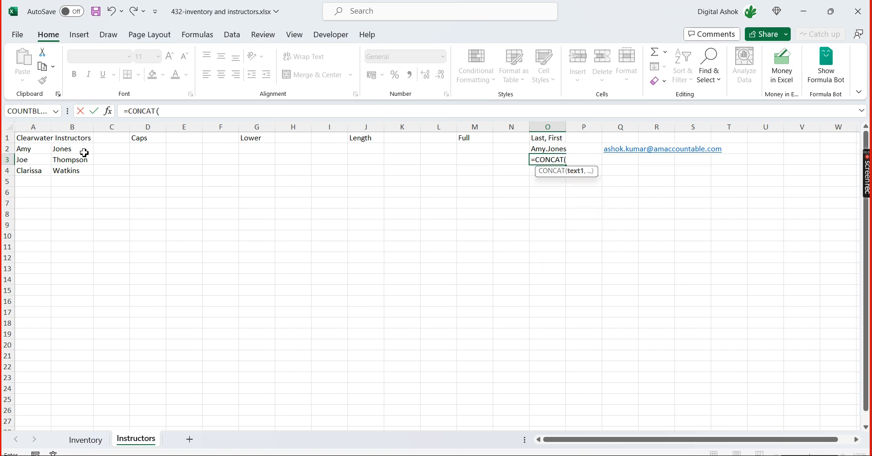
{"action": "key", "text": "Left"}
{"action": "key", "text": "Left"}
{"action": "key", "text": "Left"}
{"action": "key", "text": "Left"}
{"action": "key", "text": "Left"}
{"action": "key", "text": "Left"}
{"action": "key", "text": "Left"}
{"action": "key", "text": "Left"}
{"action": "key", "text": "Left"}
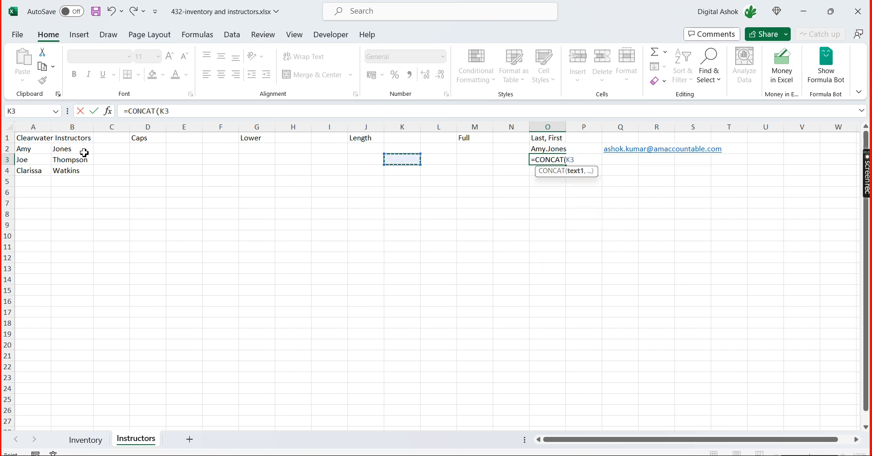
{"action": "key", "text": "Left"}
{"action": "key", "text": "Left"}
{"action": "key", "text": "Left"}
{"action": "key", "text": "Left"}
{"action": "key", "text": "Left"}
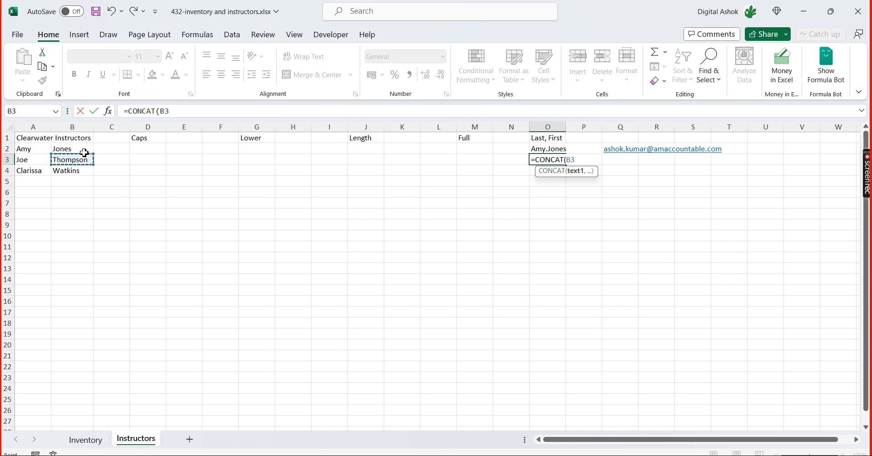
{"action": "type", "text": ","}
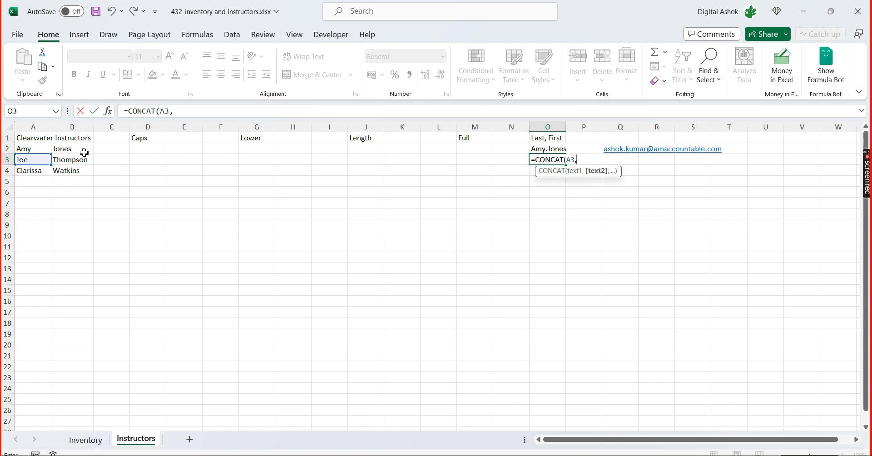
{"action": "type", "text": "\".\","}
{"action": "key", "text": "Left"}
{"action": "key", "text": "Left"}
{"action": "key", "text": "Left"}
{"action": "key", "text": "Left"}
{"action": "key", "text": "Left"}
{"action": "key", "text": "Left"}
{"action": "key", "text": "Left"}
{"action": "key", "text": "Left"}
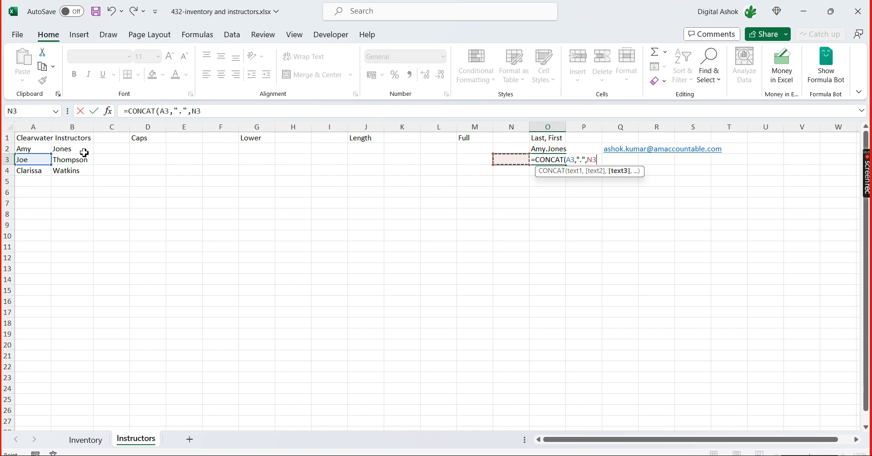
{"action": "key", "text": "Left"}
{"action": "key", "text": "Left"}
{"action": "key", "text": "Left"}
{"action": "key", "text": "Left"}
{"action": "key", "text": "Left"}
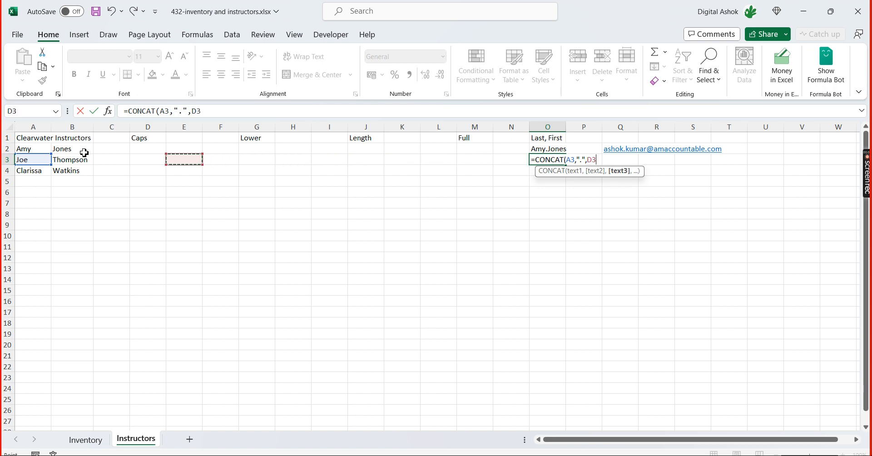
{"action": "type", "text": ")"}
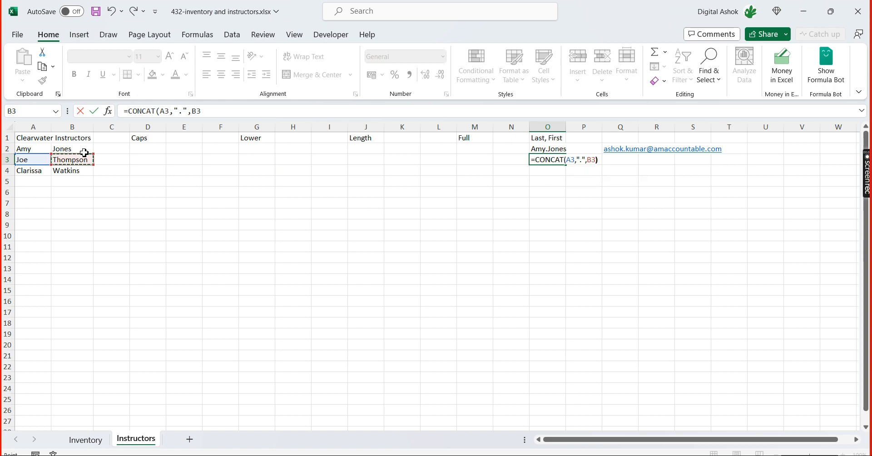
{"action": "key", "text": "Return"}
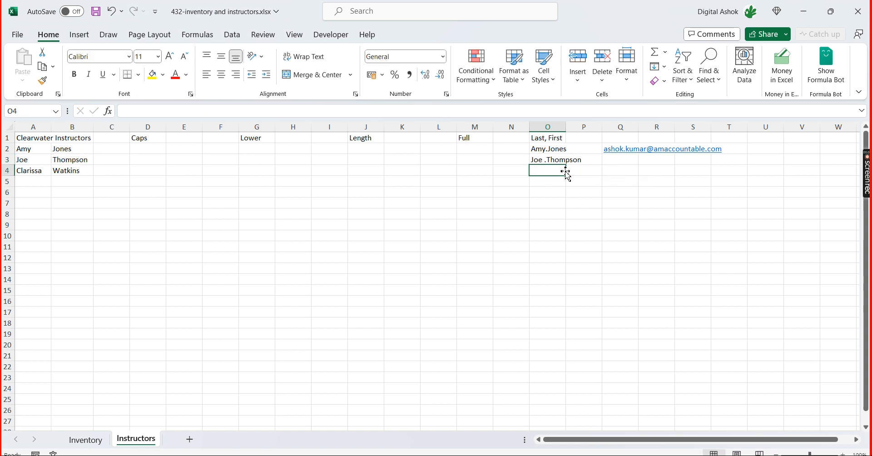
Fill the CONCAT formula down from O3 into O4 and autofit the width of column O
{"action": "key", "text": "ctrl+d"}
{"action": "left_click", "coordinate": [587, 281]}
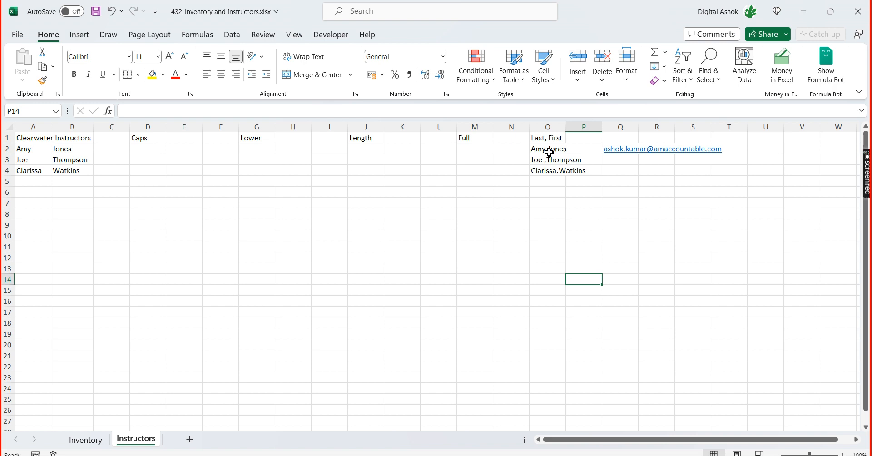
{"action": "double_click", "coordinate": [567, 126]}
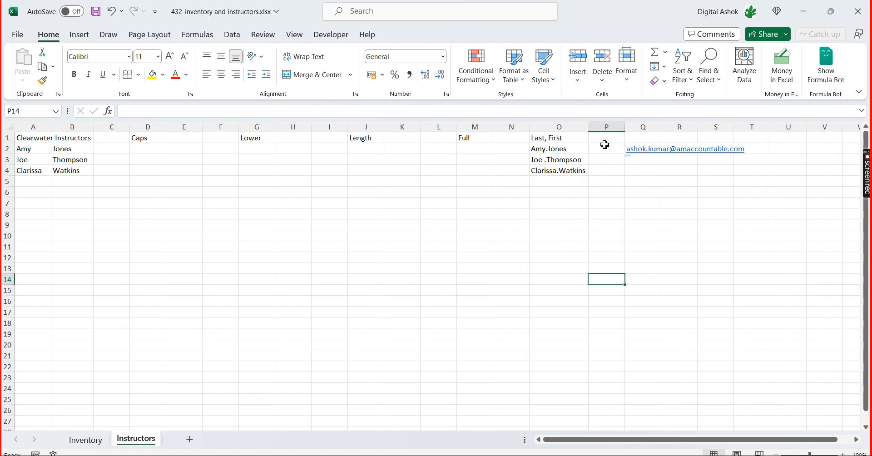
Delete the sample work e-mail address from Q2
{"action": "left_click", "coordinate": [651, 162]}
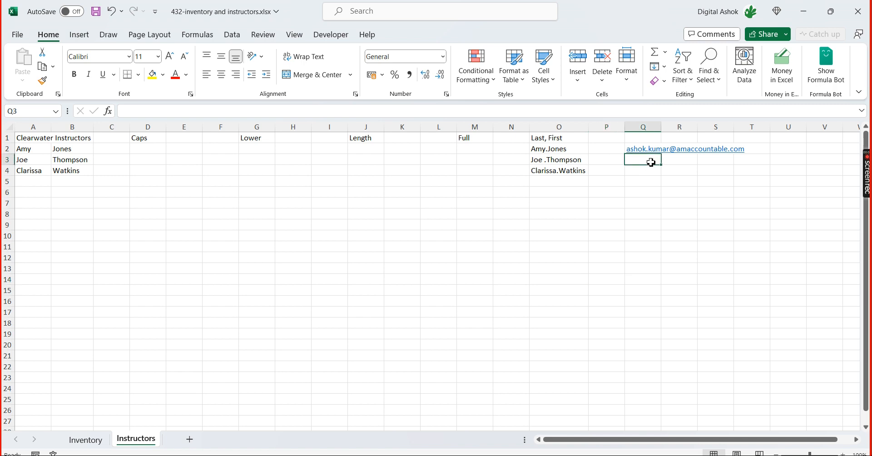
{"action": "key", "text": "Up"}
{"action": "key", "text": "Delete"}
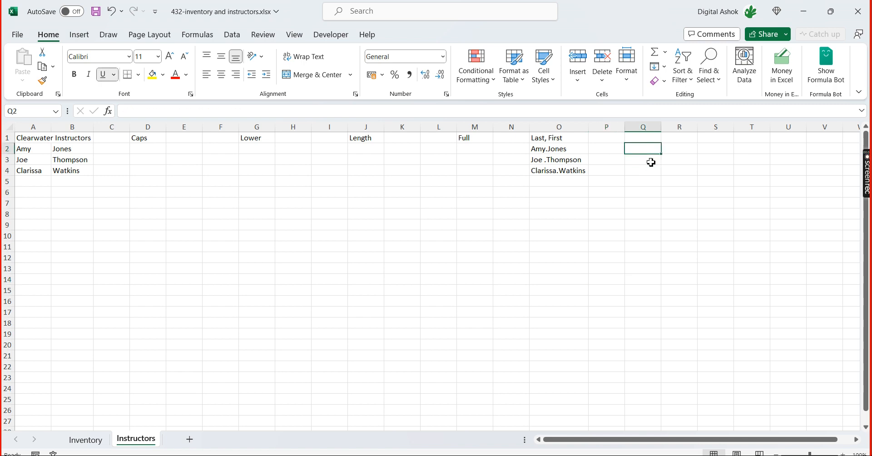
{"action": "key", "text": "Left"}
{"action": "key", "text": "Left"}
{"action": "key", "text": "Left"}
{"action": "key", "text": "Right"}
{"action": "key", "text": "Right"}
{"action": "key", "text": "Right"}
{"action": "key", "text": "Right"}
{"action": "key", "text": "Right"}
{"action": "key", "text": "Right"}
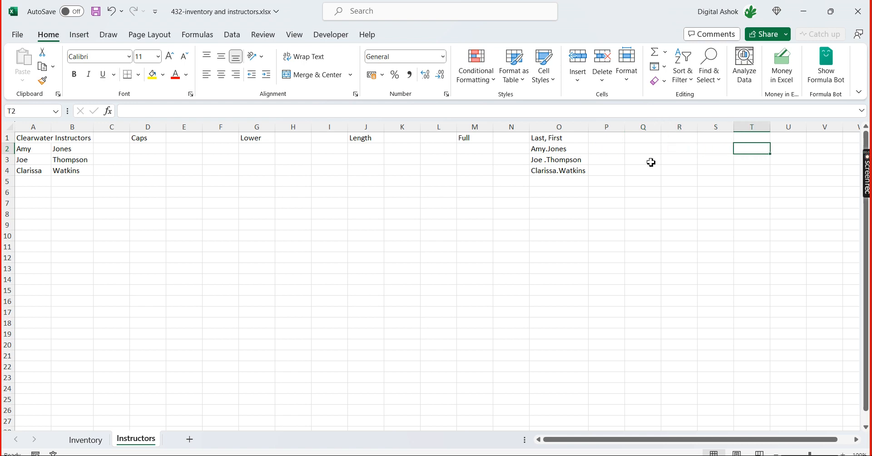
{"action": "type", "text": "@"}
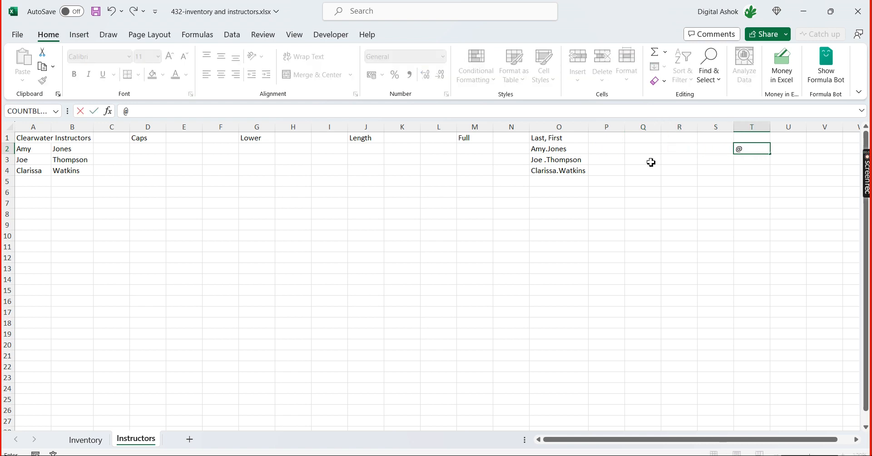
{"action": "type", "text": "am"}
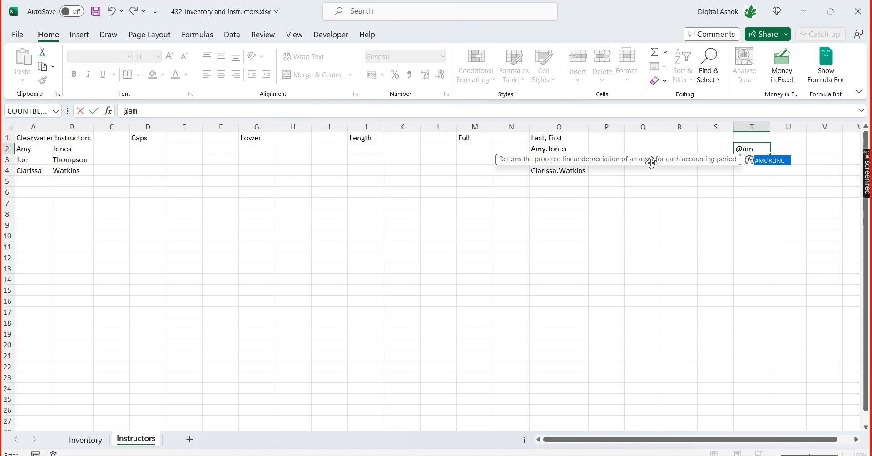
Switch to the Advanced Excel Training meeting in Microsoft Teams and mute all attendees from the participant list
{"action": "key", "text": "alt+Tab"}
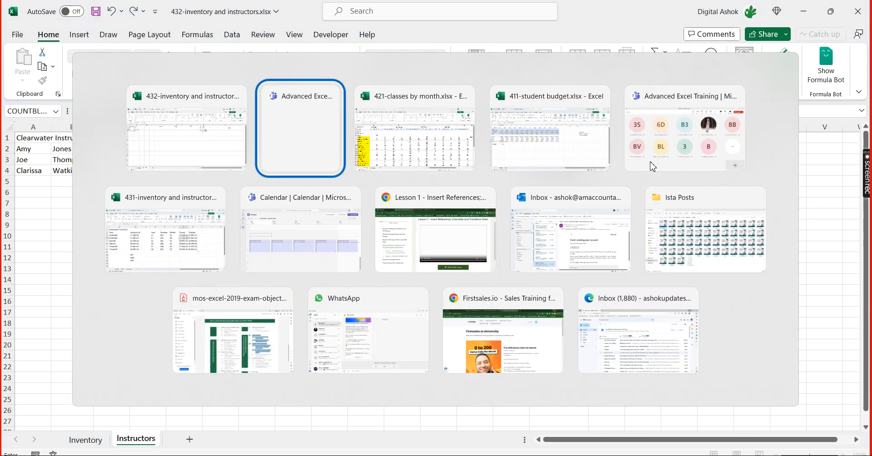
{"action": "key", "text": "alt+Tab"}
{"action": "key", "text": "alt+Tab"}
{"action": "key", "text": "alt+Tab"}
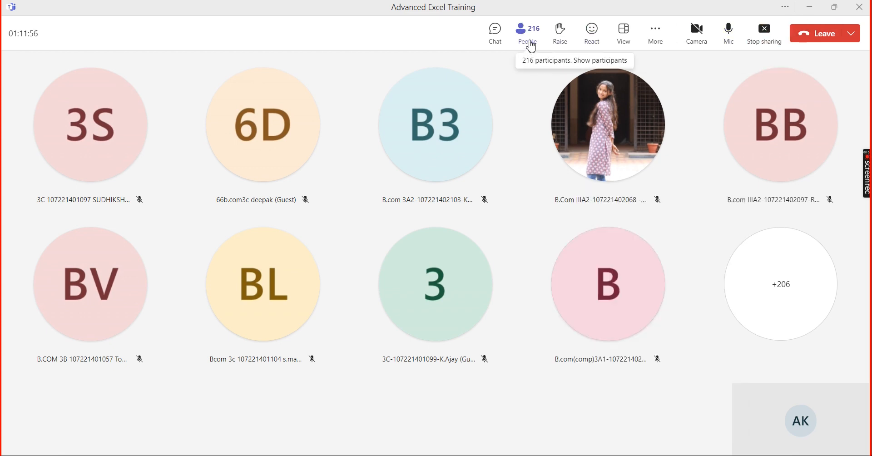
{"action": "left_click", "coordinate": [533, 46]}
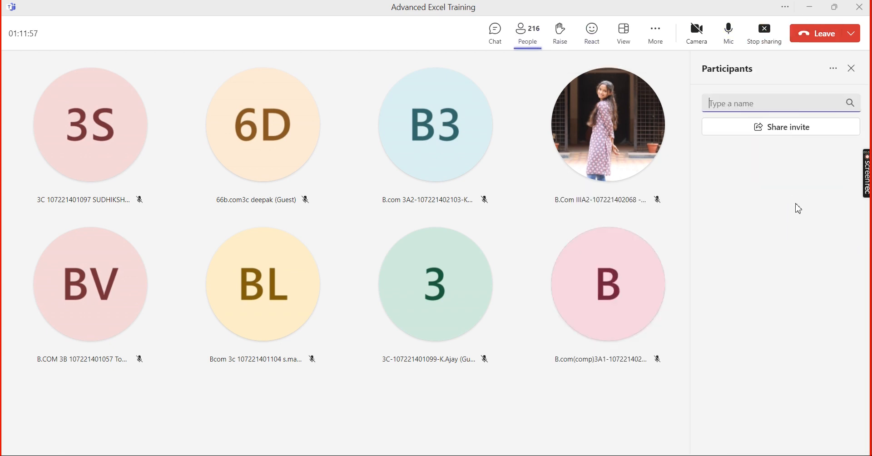
{"action": "left_click", "coordinate": [834, 201]}
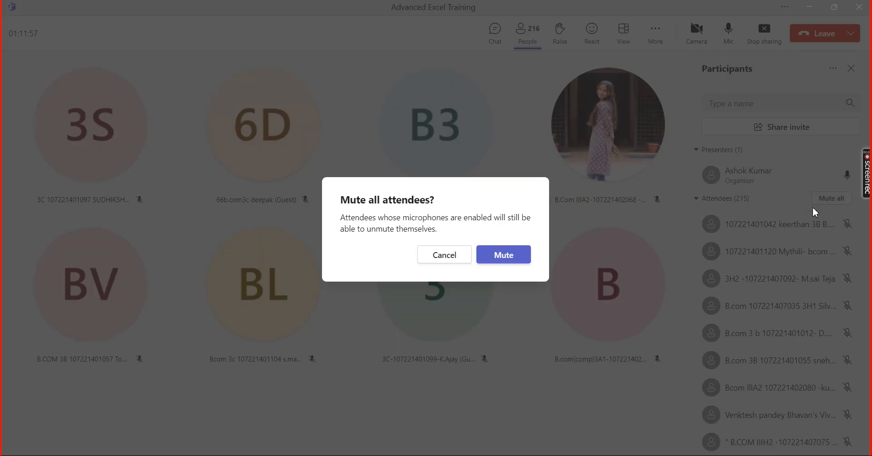
{"action": "left_click", "coordinate": [512, 265]}
Switch back to the workbook 432-inventory and instructors.xlsx in Excel
{"action": "key", "text": "alt+Tab"}
{"action": "key", "text": "alt+Tab"}
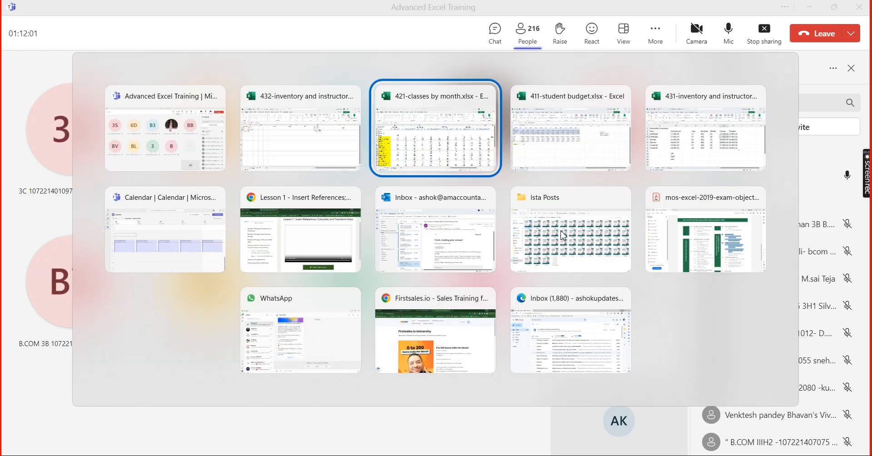
{"action": "key", "text": "alt+Tab"}
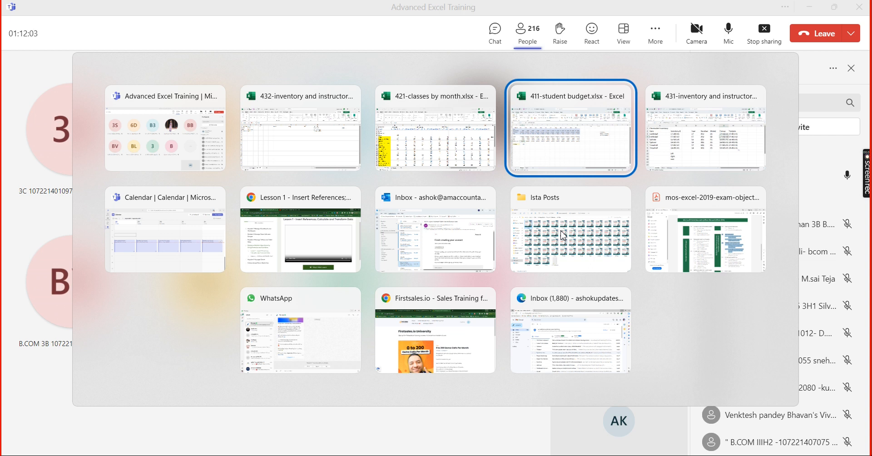
{"action": "key", "text": "alt+Tab"}
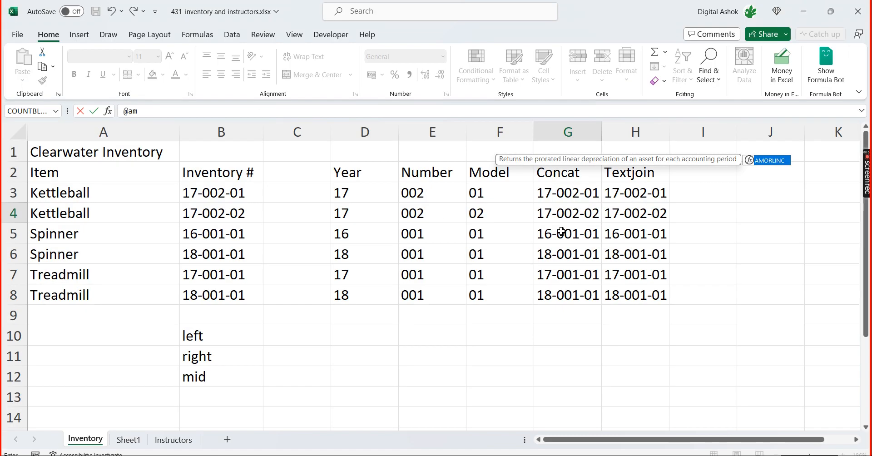
{"action": "key", "text": "alt+Tab"}
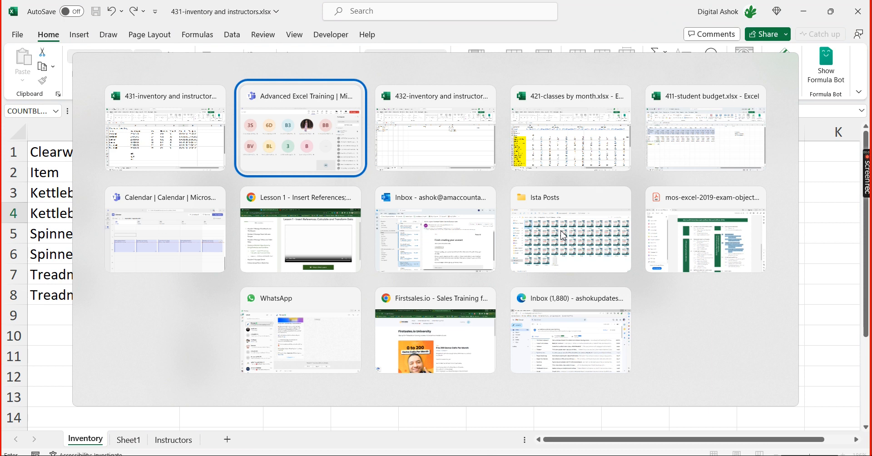
{"action": "key", "text": "alt+Tab"}
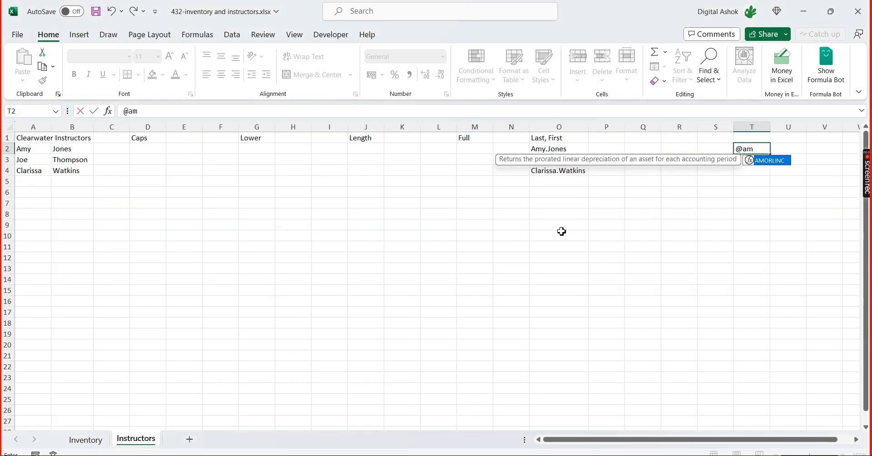
{"action": "type", "text": "accounta"}
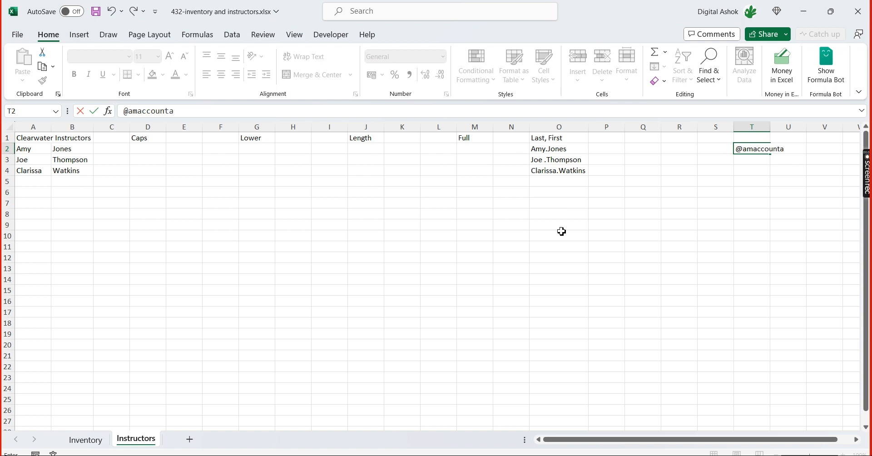
{"action": "type", "text": "ble.com"}
{"action": "key", "text": "Return"}
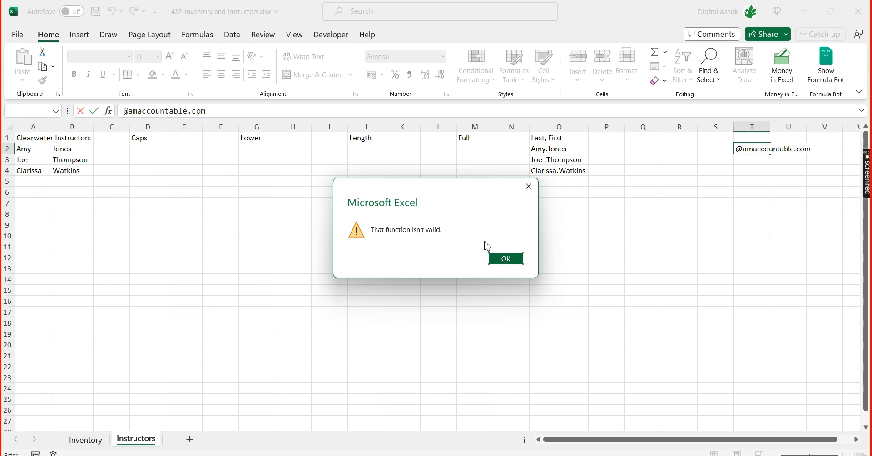
{"action": "left_click", "coordinate": [510, 259]}
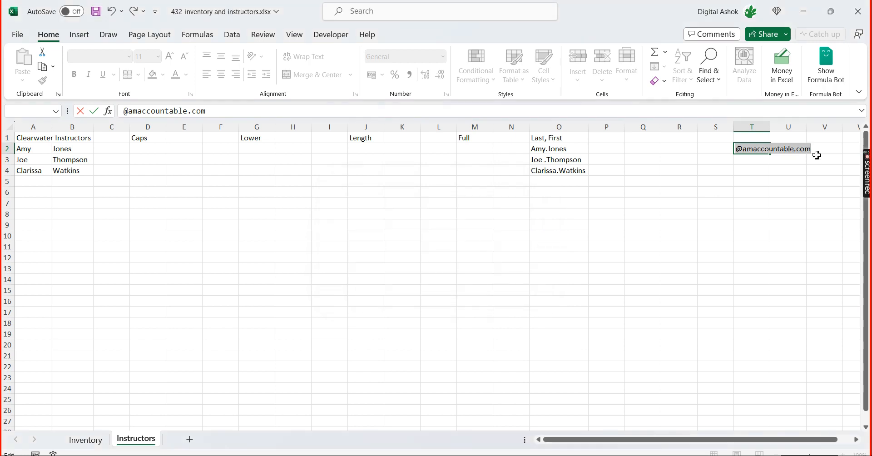
{"action": "left_click", "coordinate": [739, 150]}
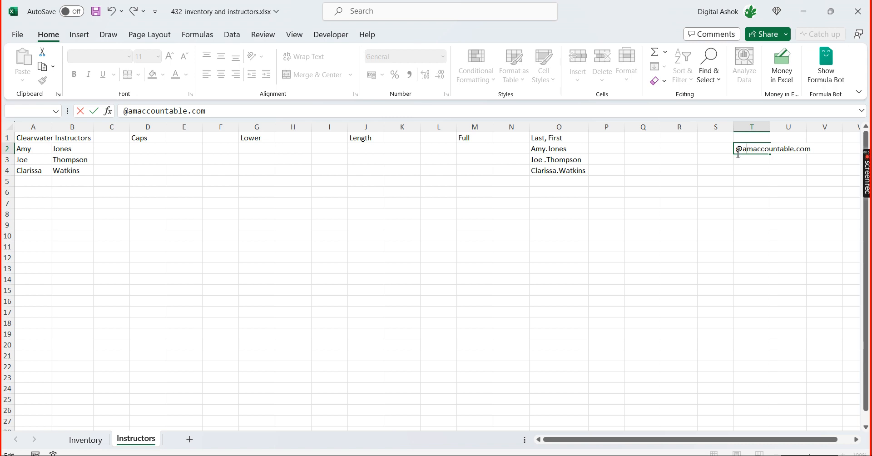
{"action": "left_click", "coordinate": [738, 150]}
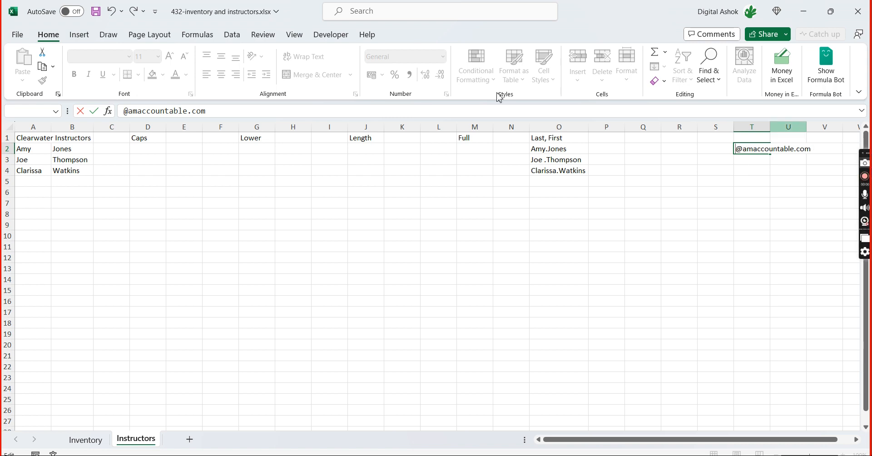
{"action": "left_click", "coordinate": [125, 109]}
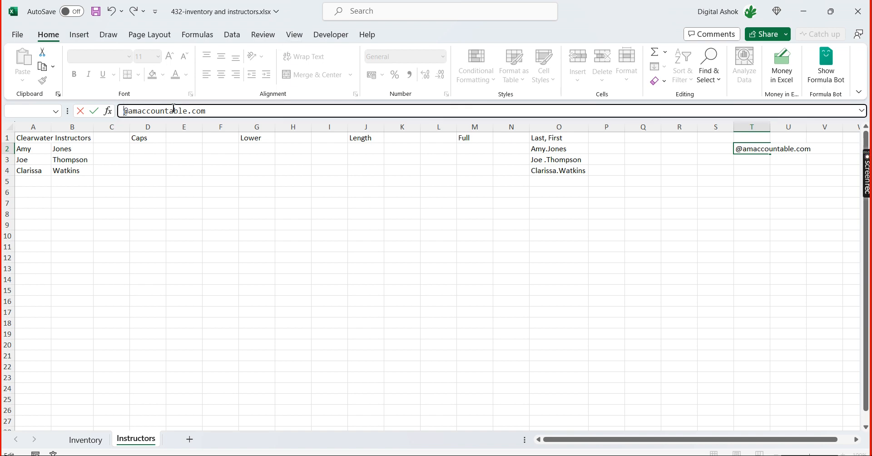
{"action": "key", "text": "Return"}
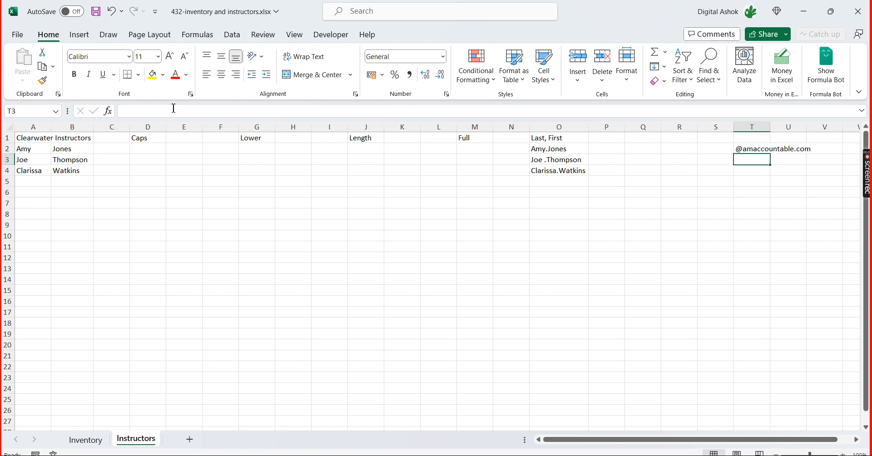
Check the stored domain text in T2 and the TEXTJOIN formula in O2
{"action": "key", "text": "Up"}
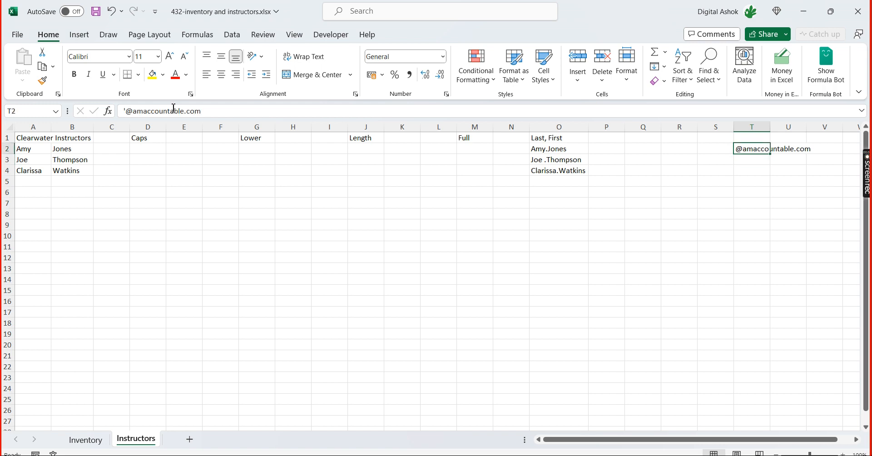
{"action": "key", "text": "Left"}
{"action": "key", "text": "Left"}
{"action": "key", "text": "Left"}
{"action": "key", "text": "Left"}
{"action": "key", "text": "Left"}
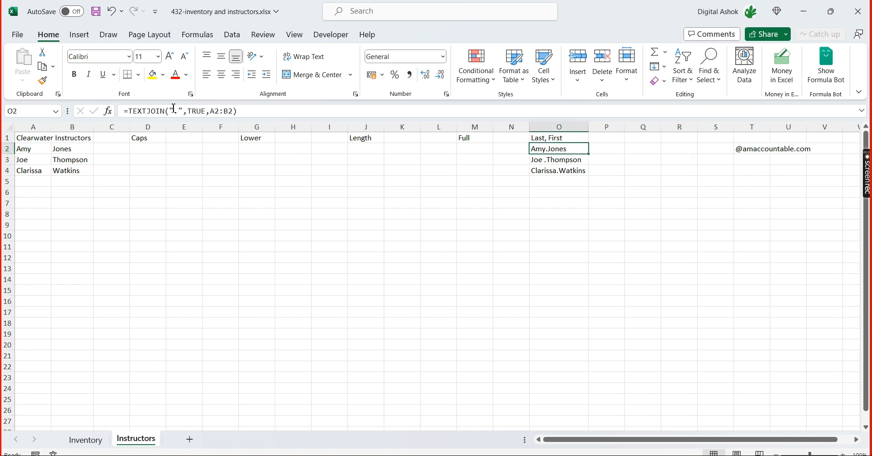
{"action": "key", "text": "Right"}
{"action": "key", "text": "Right"}
{"action": "key", "text": "Right"}
{"action": "key", "text": "Right"}
{"action": "key", "text": "Right"}
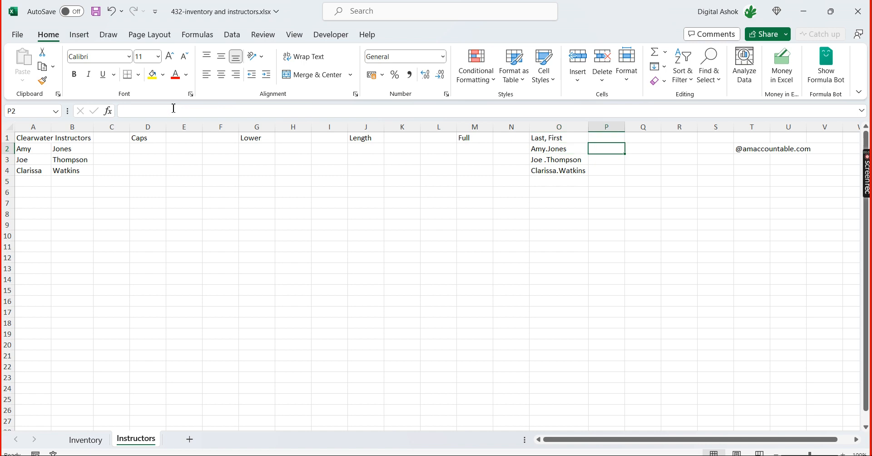
Enter =CONCAT(O2,T2) in P2 to append the domain to the first instructor's joined name
{"action": "key", "text": "Left"}
{"action": "key", "text": "Left"}
{"action": "key", "text": "Left"}
{"action": "key", "text": "Left"}
{"action": "key", "text": "Left"}
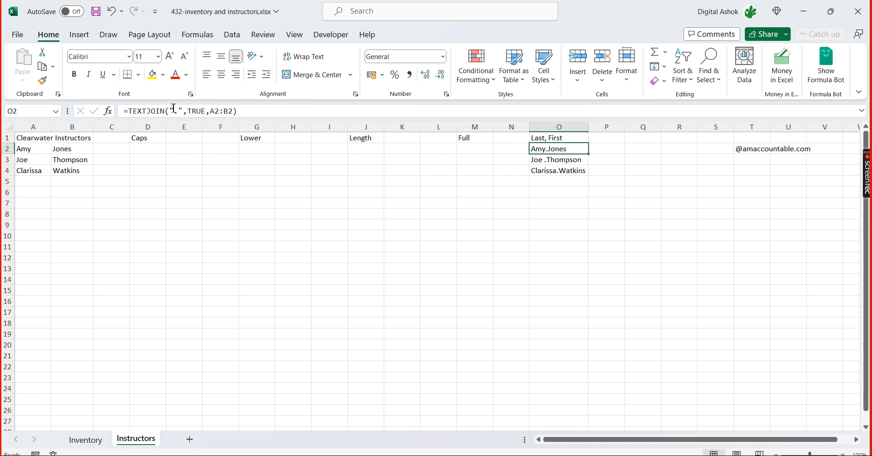
{"action": "key", "text": "Right"}
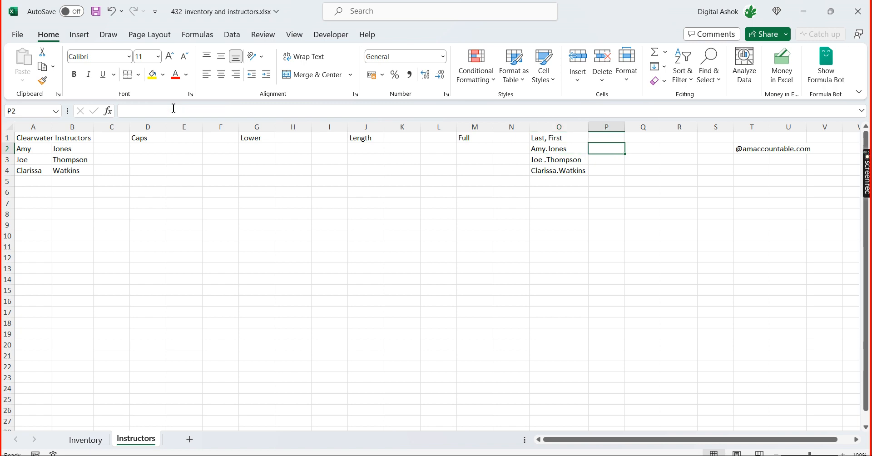
{"action": "type", "text": "="}
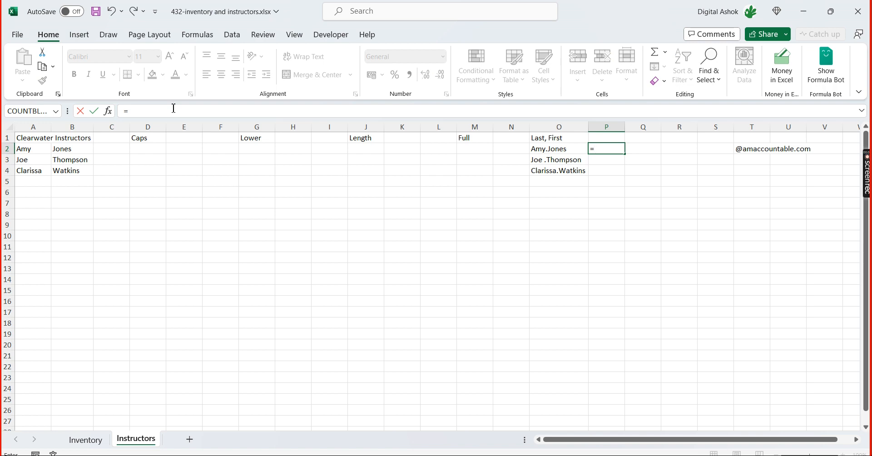
{"action": "type", "text": "c"}
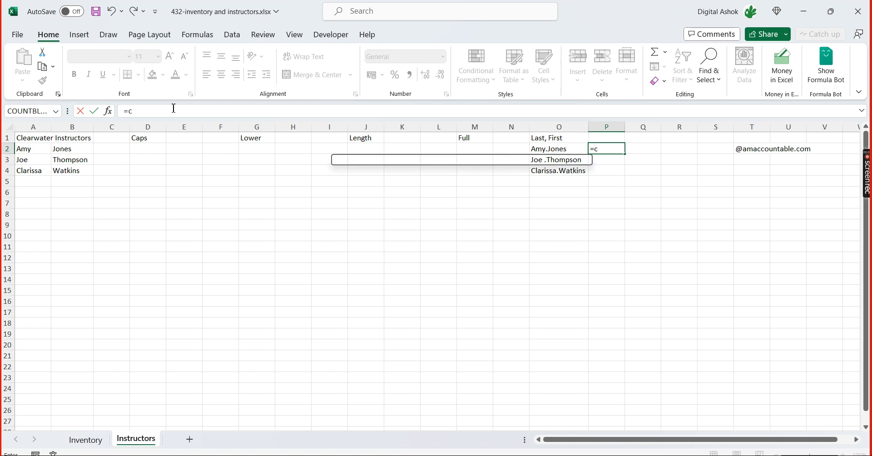
{"action": "type", "text": "oncat"}
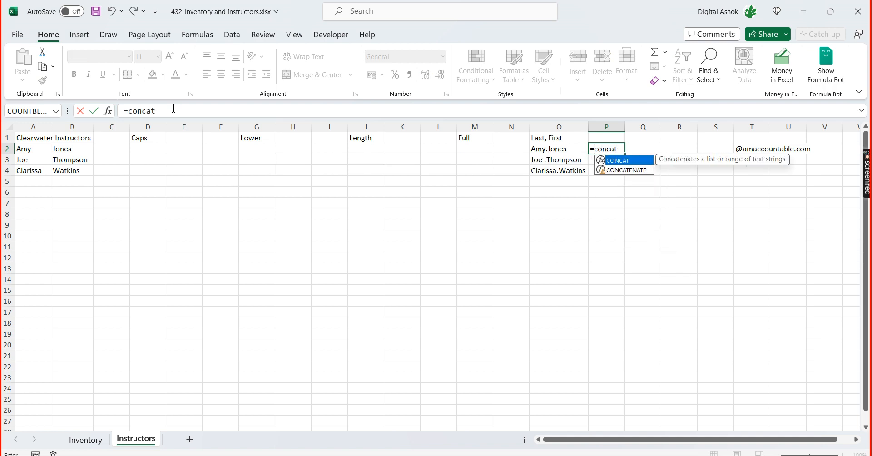
{"action": "key", "text": "Tab"}
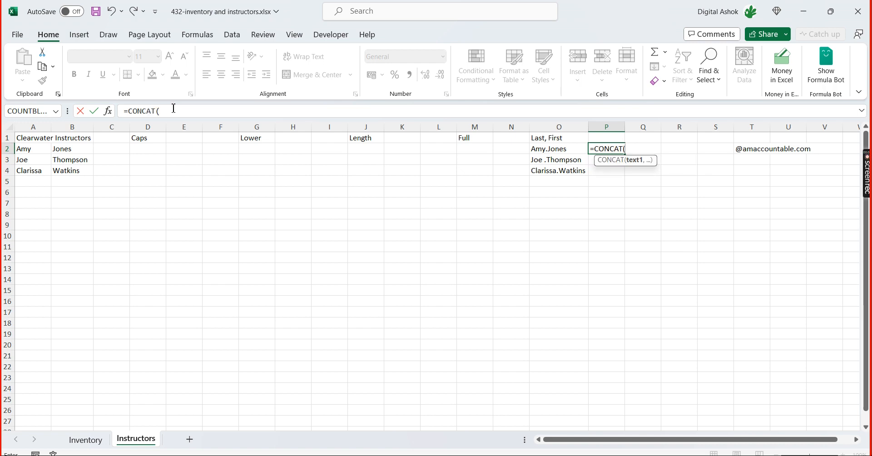
{"action": "key", "text": "Left"}
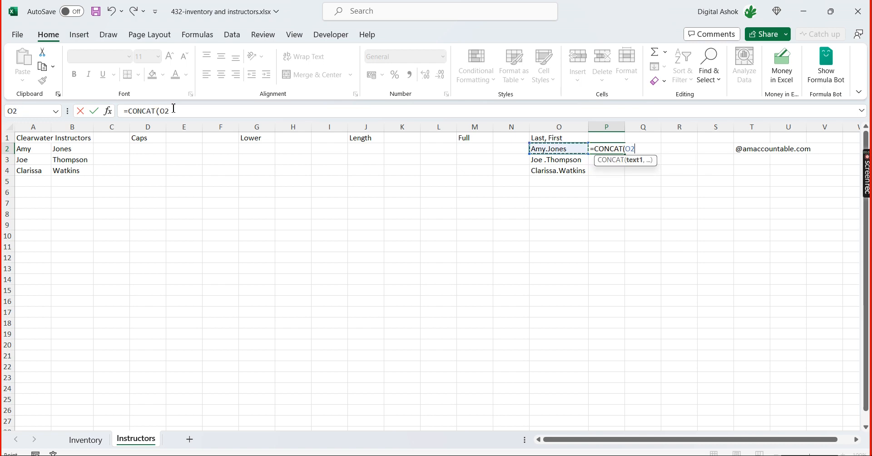
{"action": "type", "text": ","}
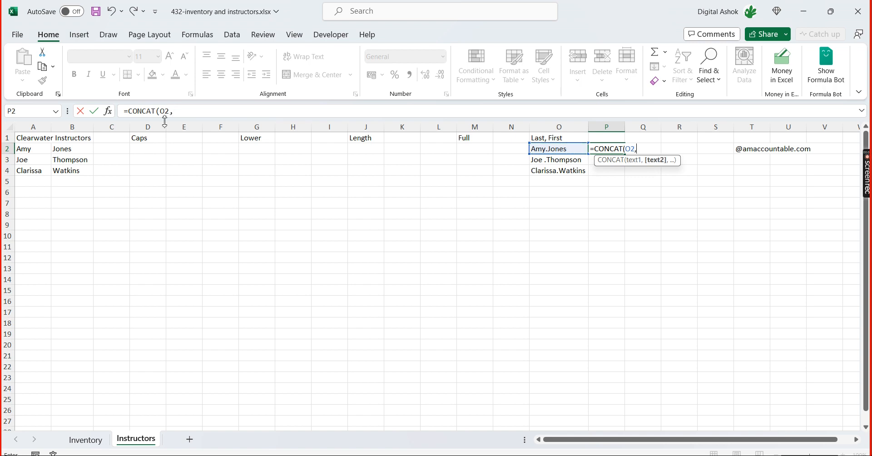
{"action": "left_click", "coordinate": [764, 150]}
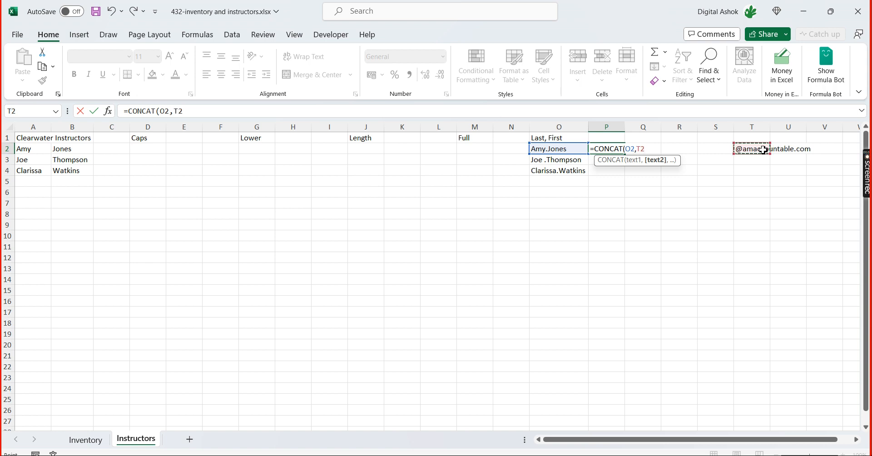
{"action": "type", "text": ")"}
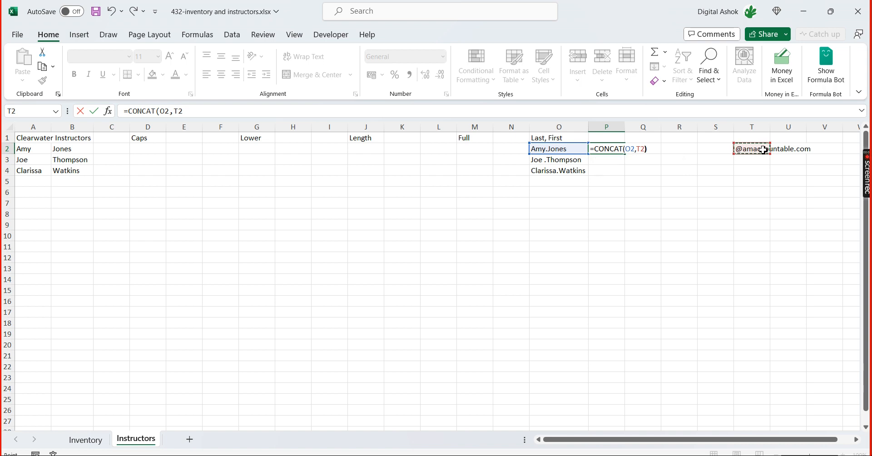
{"action": "key", "text": "Return"}
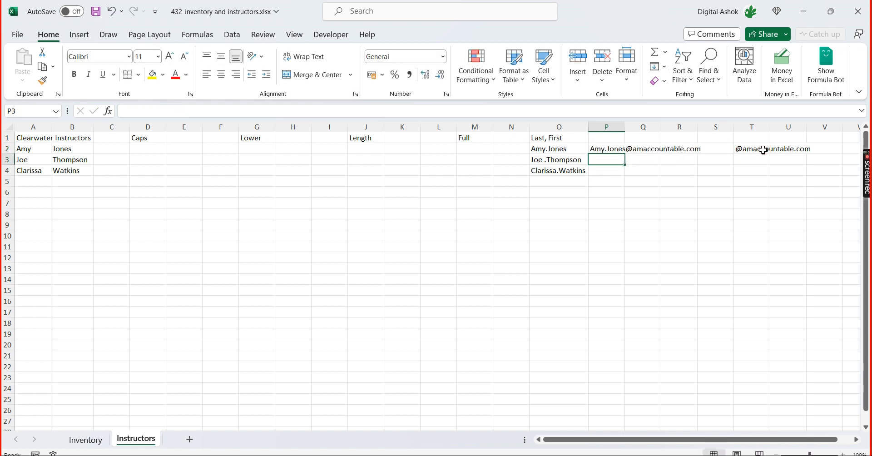
Fill the CONCAT formula from P2 down through P4
{"action": "key", "text": "Up"}
{"action": "key", "text": "shift+Down"}
{"action": "key", "text": "shift+Down"}
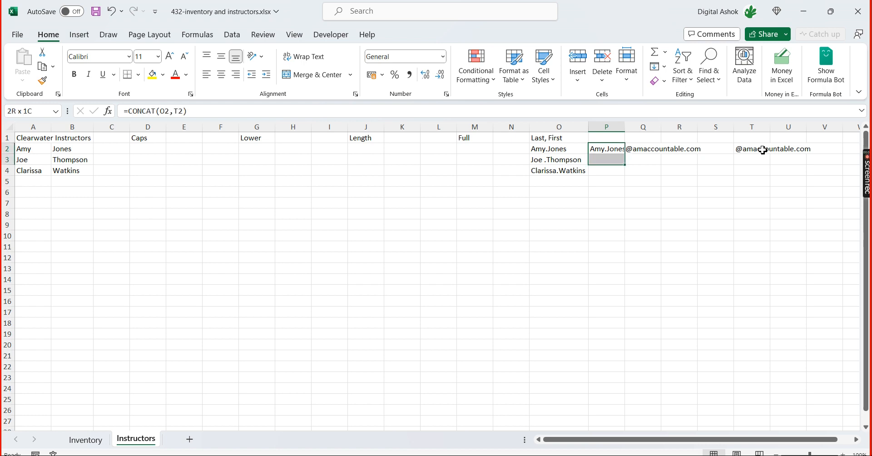
{"action": "key", "text": "ctrl+d"}
{"action": "key", "text": "Down"}
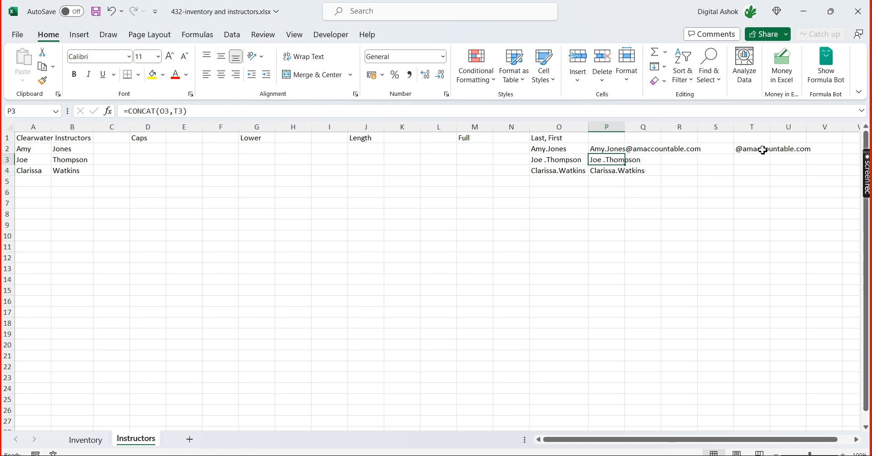
Copy the domain text from T2 down through T4 and check the e-mail formulas in column P
{"action": "key", "text": "Up"}
{"action": "key", "text": "Right"}
{"action": "key", "text": "Right"}
{"action": "key", "text": "Right"}
{"action": "key", "text": "Right"}
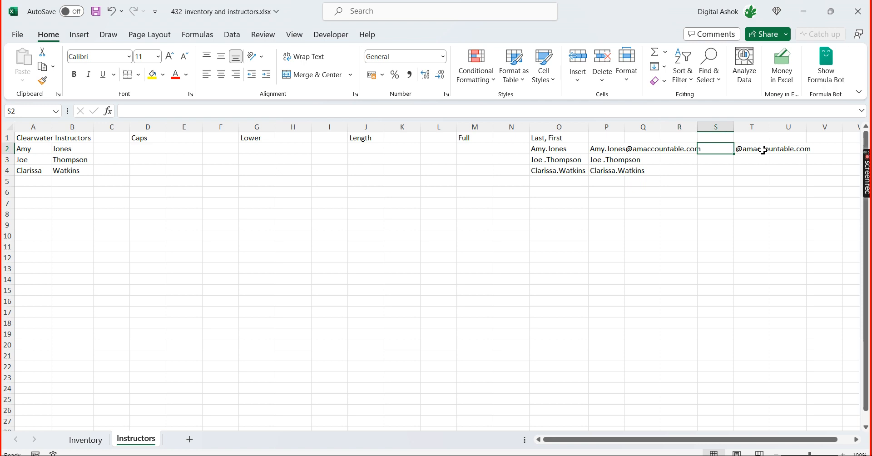
{"action": "key", "text": "shift+Down"}
{"action": "key", "text": "shift+Down"}
{"action": "key", "text": "ctrl+d"}
{"action": "key", "text": "Down"}
{"action": "key", "text": "Left"}
{"action": "key", "text": "Left"}
{"action": "key", "text": "Left"}
{"action": "key", "text": "Left"}
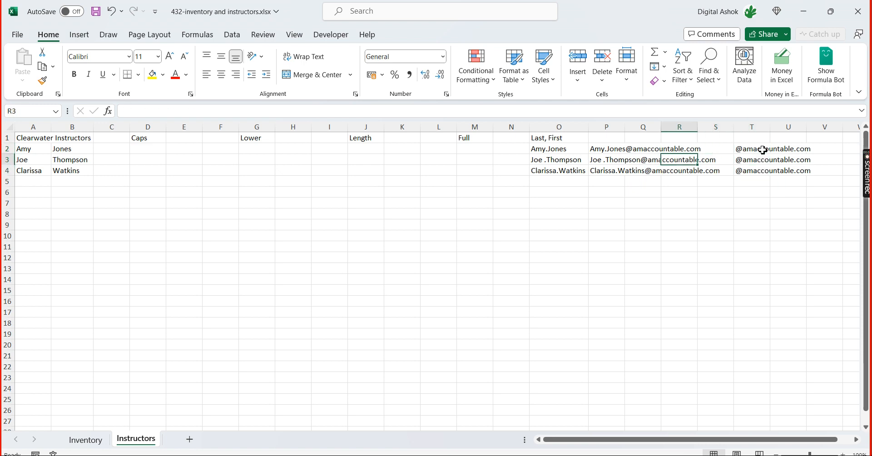
{"action": "key", "text": "Down"}
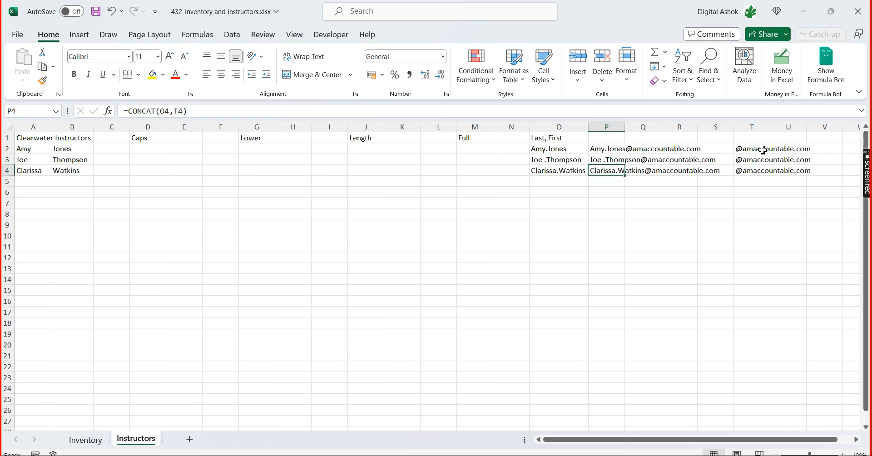
Clear the copied domain text from T3:T4
{"action": "key", "text": "Right"}
{"action": "key", "text": "Left"}
{"action": "key", "text": "Right"}
{"action": "key", "text": "Right"}
{"action": "key", "text": "Right"}
{"action": "key", "text": "Right"}
{"action": "key", "text": "Up"}
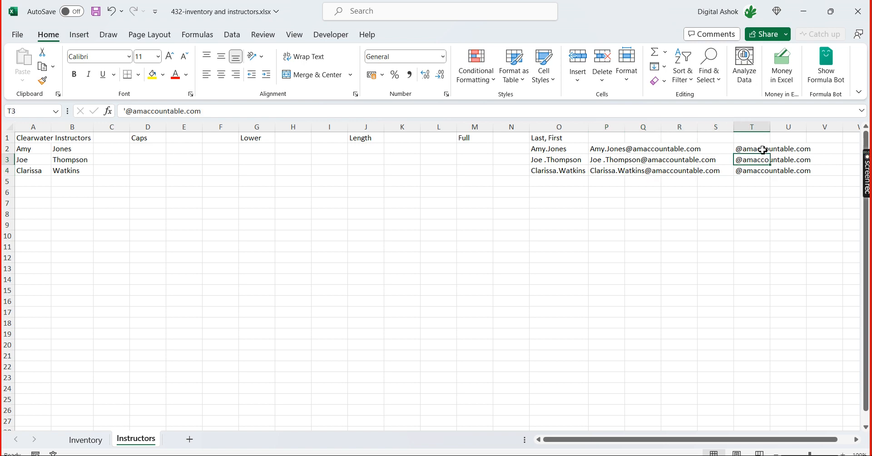
{"action": "key", "text": "shift+Down"}
{"action": "key", "text": "Delete"}
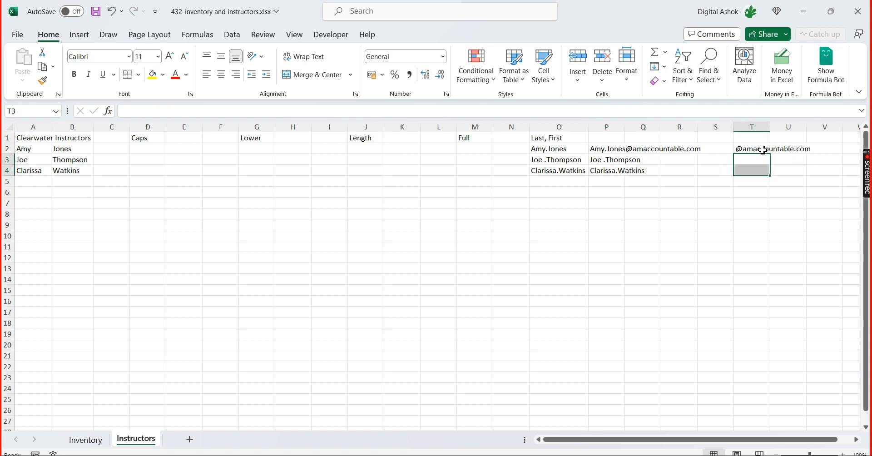
Make the domain reference in P2 absolute so that the formula reads =CONCAT(O2,$T$2)
{"action": "key", "text": "Left"}
{"action": "key", "text": "Left"}
{"action": "key", "text": "Left"}
{"action": "key", "text": "Left"}
{"action": "key", "text": "Up"}
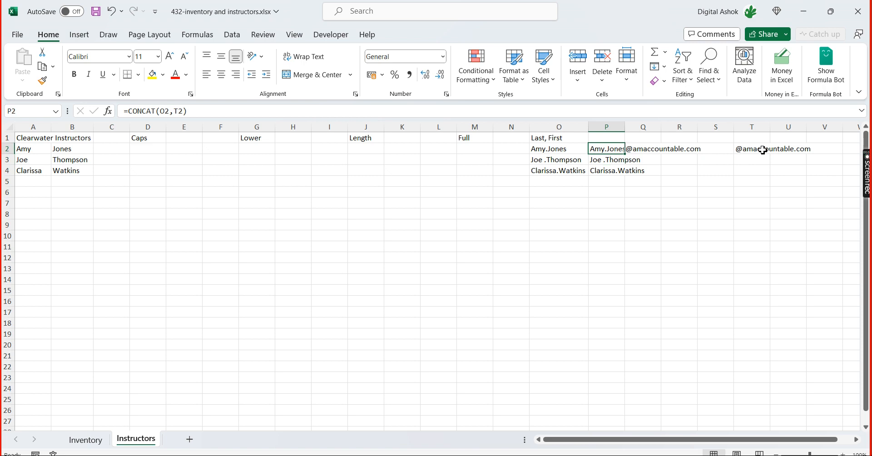
{"action": "left_click", "coordinate": [181, 111]}
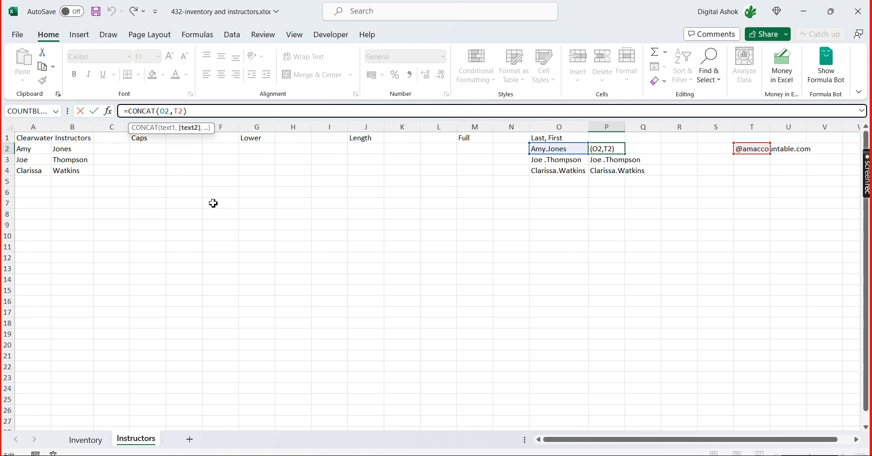
{"action": "key", "text": "F4"}
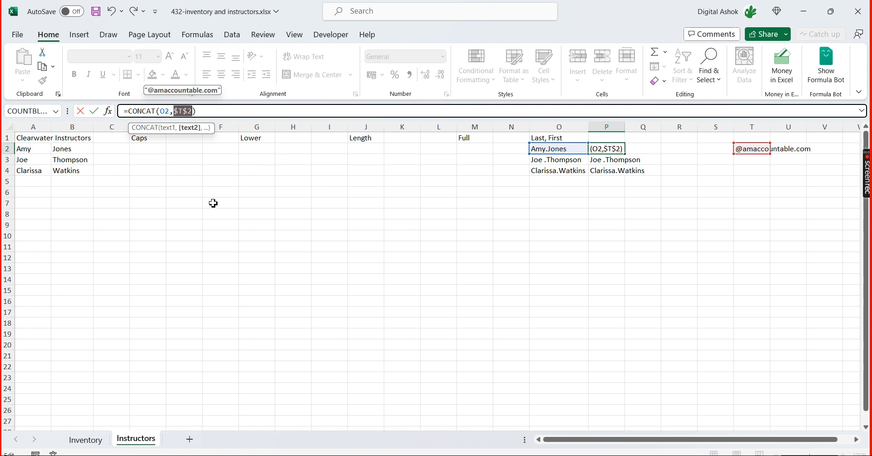
{"action": "key", "text": "Return"}
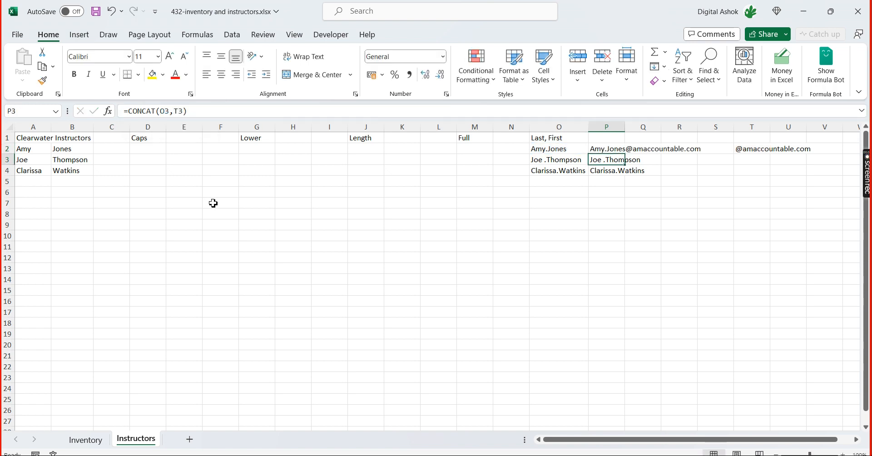
Fill the CONCAT formula with the absolute domain reference from P2 down through P4
{"action": "key", "text": "Up"}
{"action": "key", "text": "shift+Down"}
{"action": "key", "text": "shift+Down"}
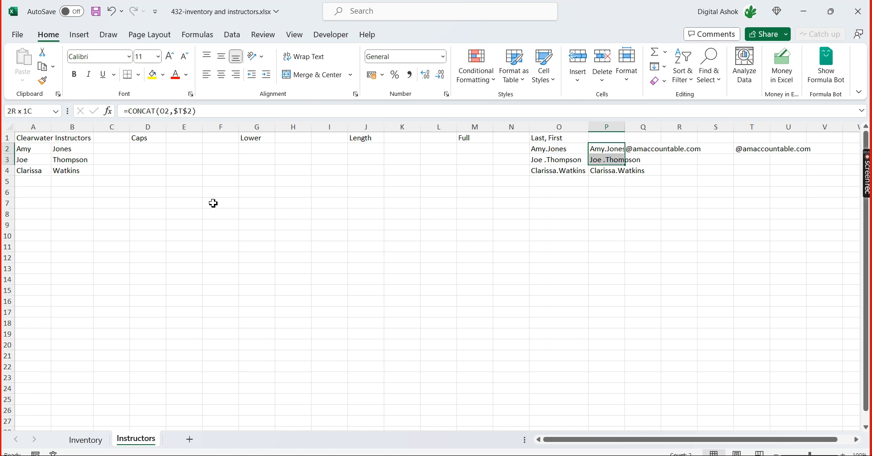
{"action": "key", "text": "ctrl+d"}
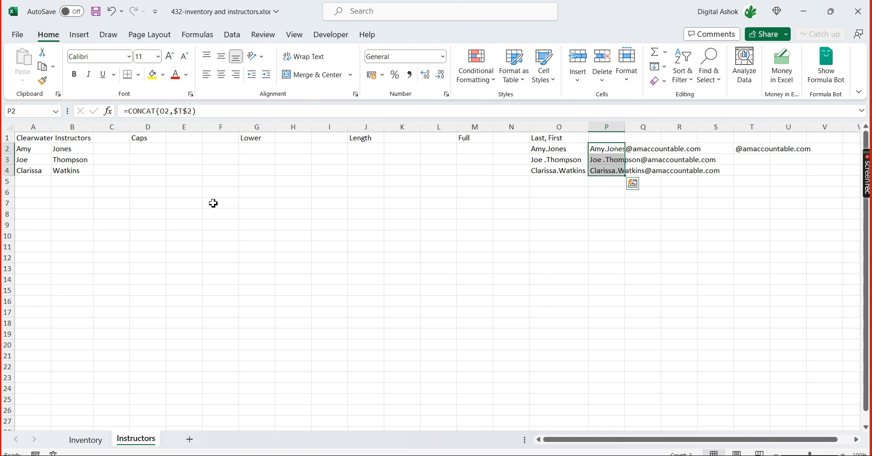
Check the filled CONCAT formulas in P2:P4 for their references to the name cells and the domain
{"action": "key", "text": "Down"}
{"action": "key", "text": "Down"}
{"action": "key", "text": "Down"}
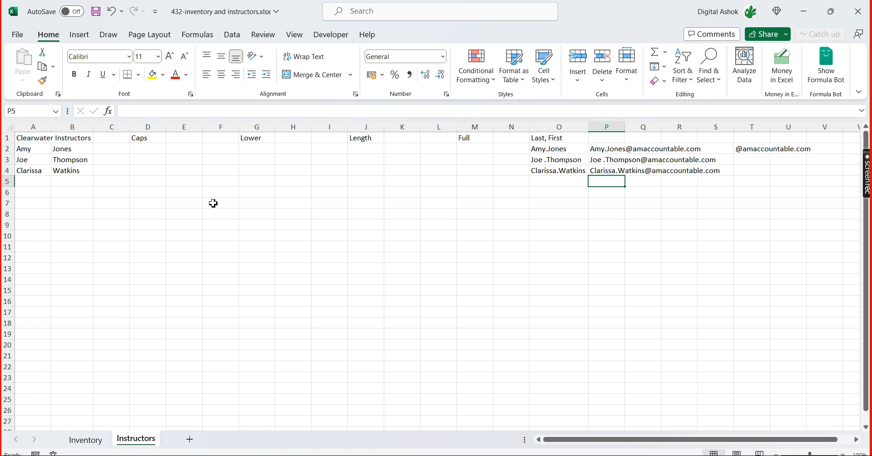
{"action": "key", "text": "Up"}
{"action": "key", "text": "Up"}
{"action": "key", "text": "Up"}
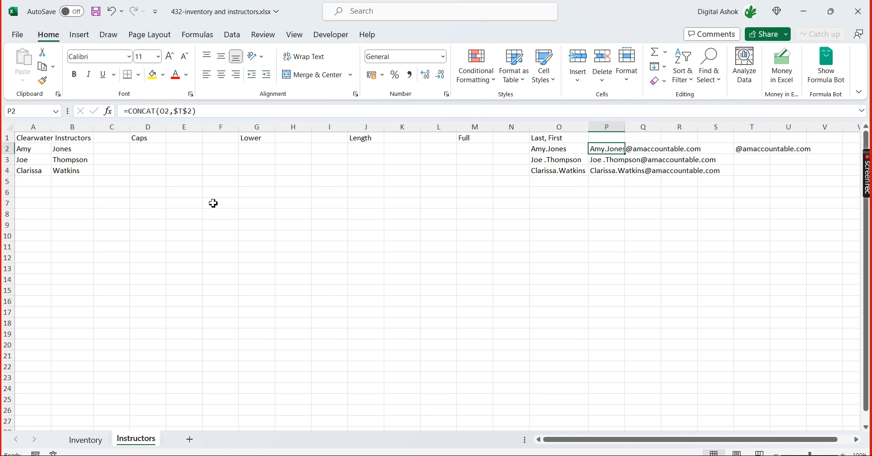
{"action": "key", "text": "Down"}
{"action": "key", "text": "Down"}
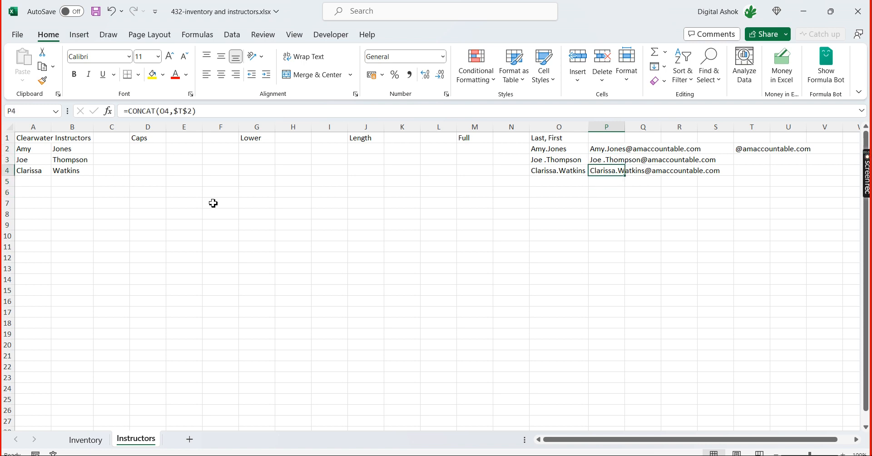
{"action": "key", "text": "Down"}
{"action": "key", "text": "Down"}
{"action": "key", "text": "Down"}
{"action": "key", "text": "Down"}
{"action": "key", "text": "Down"}
{"action": "key", "text": "Down"}
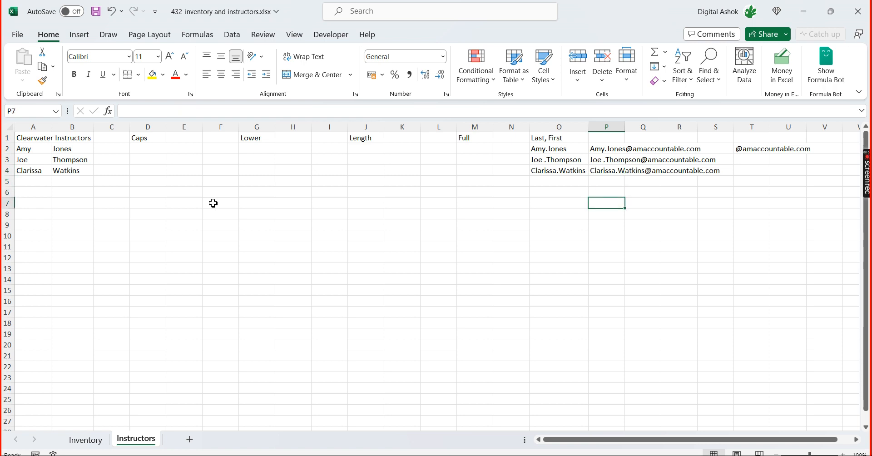
{"action": "key", "text": "Down"}
{"action": "key", "text": "Down"}
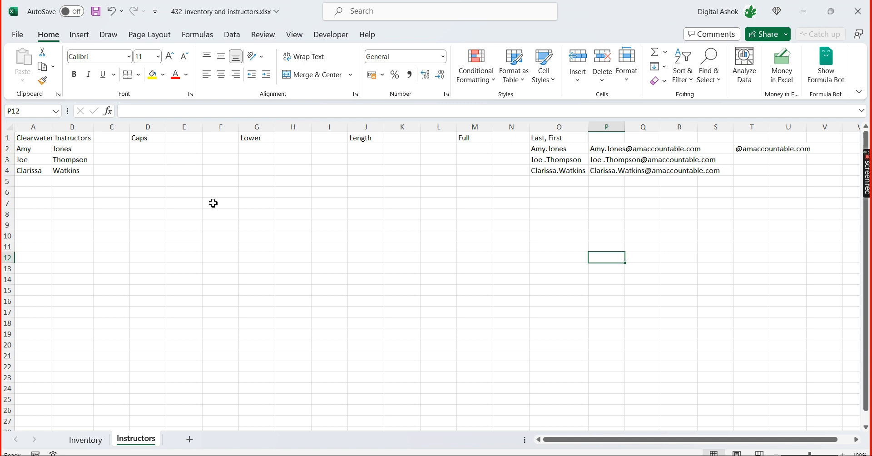
Look briefly at the Inventory sheet, then switch to 431-inventory and instructors.xlsx and review the function names in B10:B12
{"action": "left_click", "coordinate": [85, 440]}
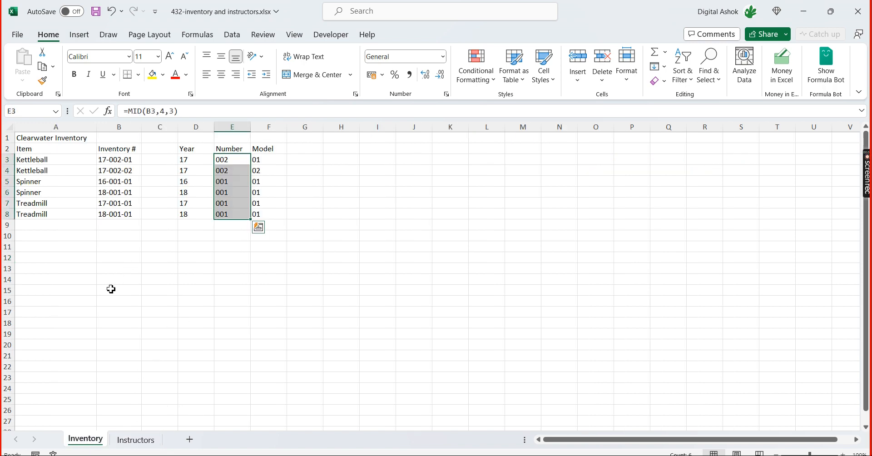
{"action": "left_click", "coordinate": [136, 440]}
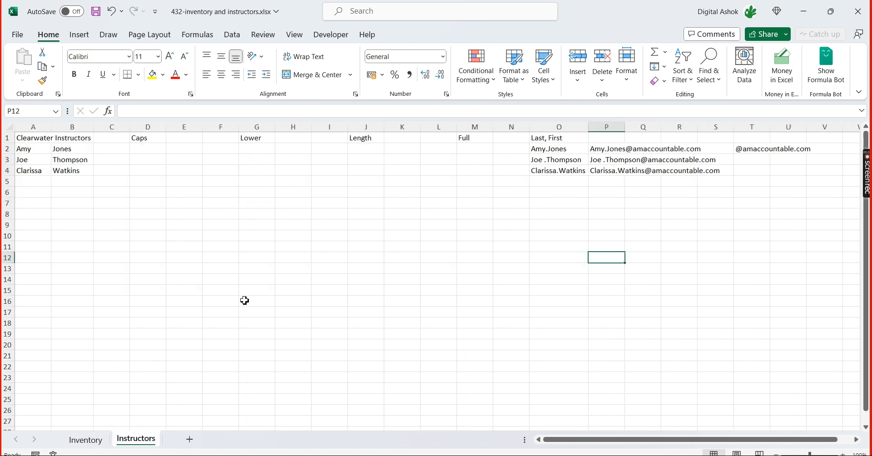
{"action": "key", "text": "alt+Tab"}
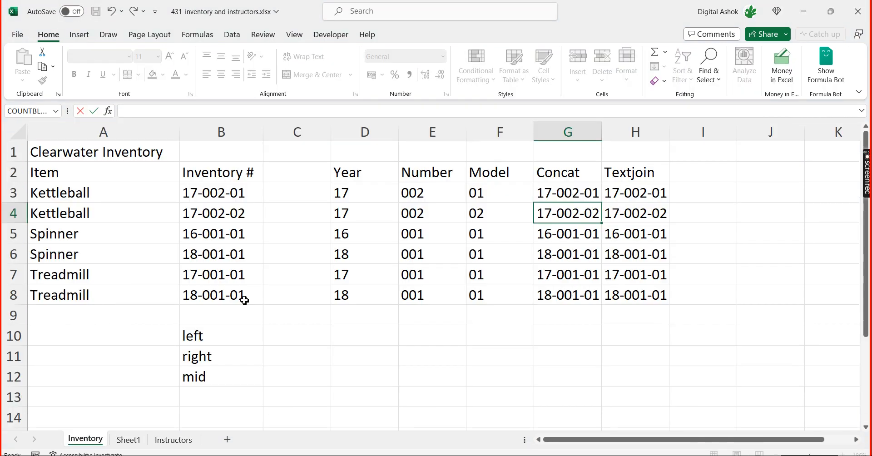
{"action": "left_click", "coordinate": [203, 336]}
{"action": "left_click", "coordinate": [202, 363]}
{"action": "left_click", "coordinate": [203, 374]}
List the joining functions Concat, Concatanate and Textjoin in cells C10:C12, beside the left, right and mid entries
{"action": "left_click", "coordinate": [285, 335]}
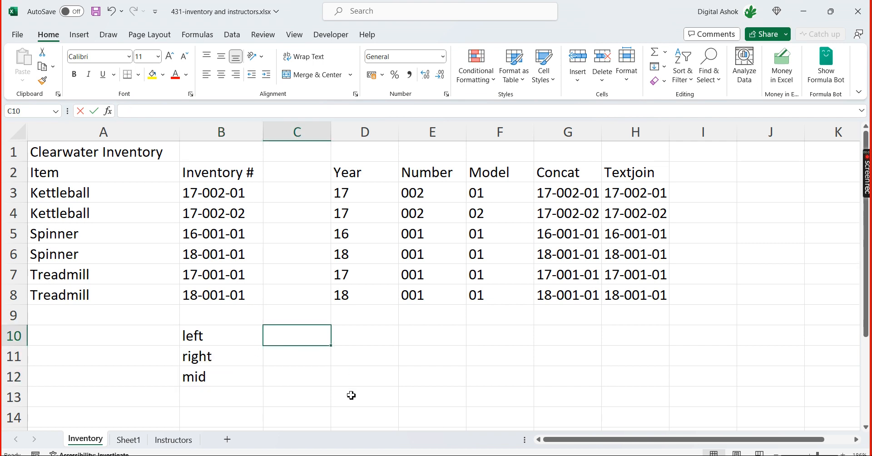
{"action": "type", "text": "Concat"}
{"action": "key", "text": "Return"}
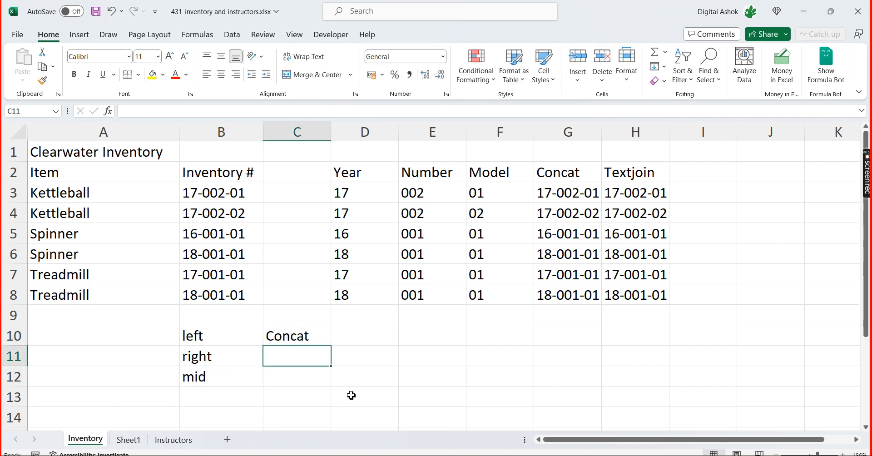
{"action": "type", "text": "Concat"}
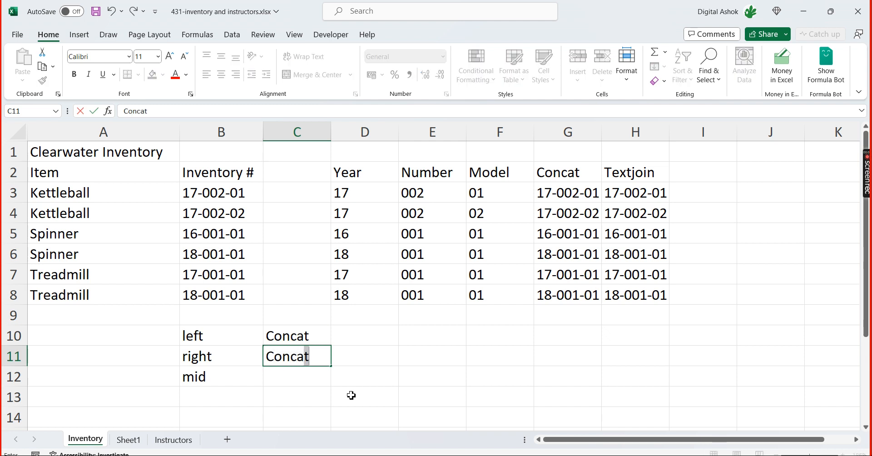
{"action": "type", "text": "a"}
{"action": "key", "text": "BackSpace"}
{"action": "type", "text": "tanate"}
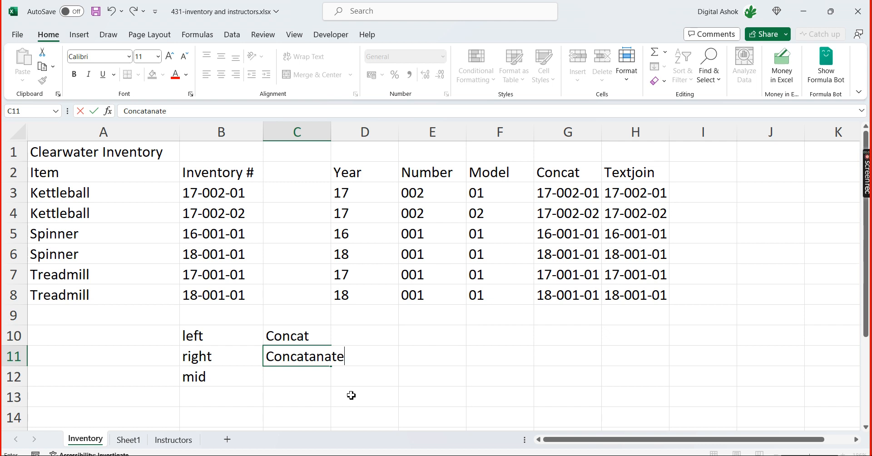
{"action": "key", "text": "Return"}
{"action": "type", "text": "Textjo"}
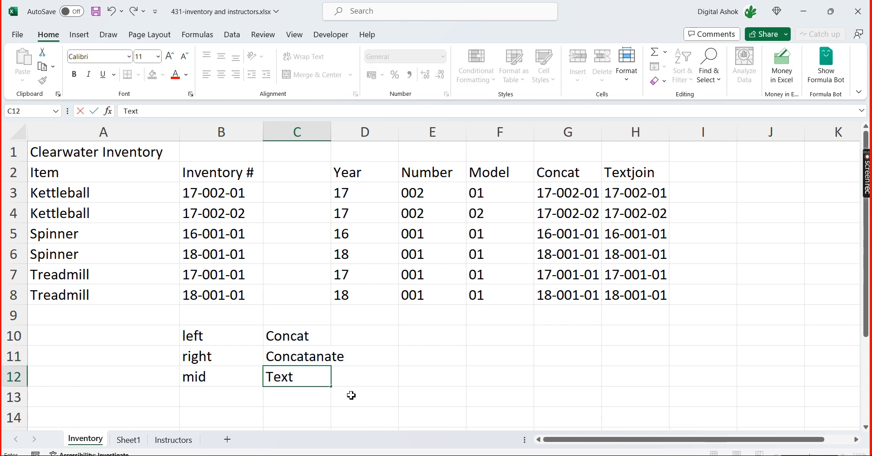
{"action": "type", "text": "in"}
{"action": "key", "text": "Return"}
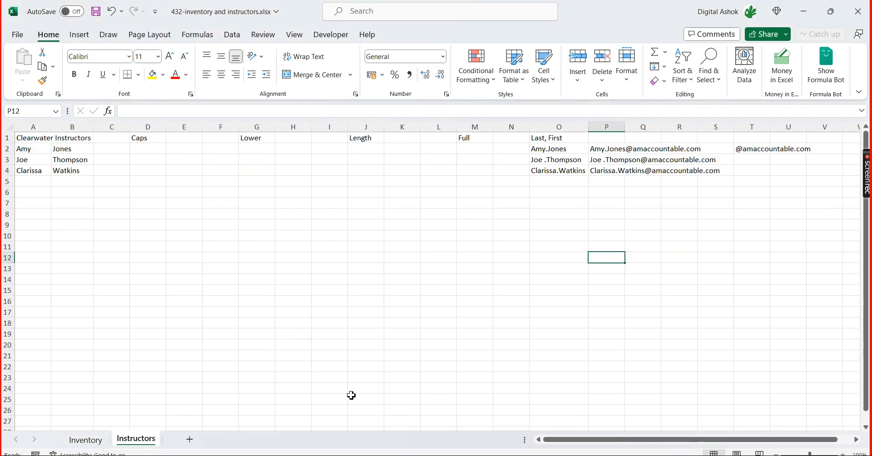
Switch to 432-inventory and instructors.xlsx and inspect the first- and last-name cells in A2:B3 of the Instructors sheet
{"action": "left_click", "coordinate": [28, 150]}
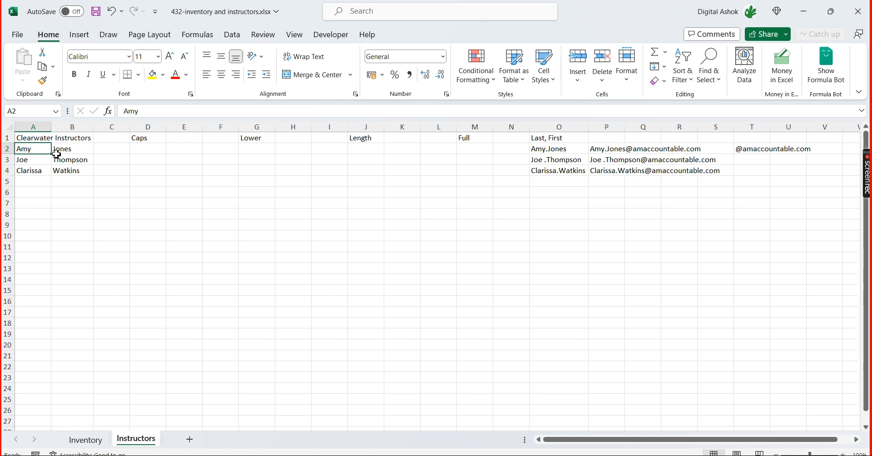
{"action": "left_click", "coordinate": [66, 151]}
{"action": "left_click", "coordinate": [64, 163]}
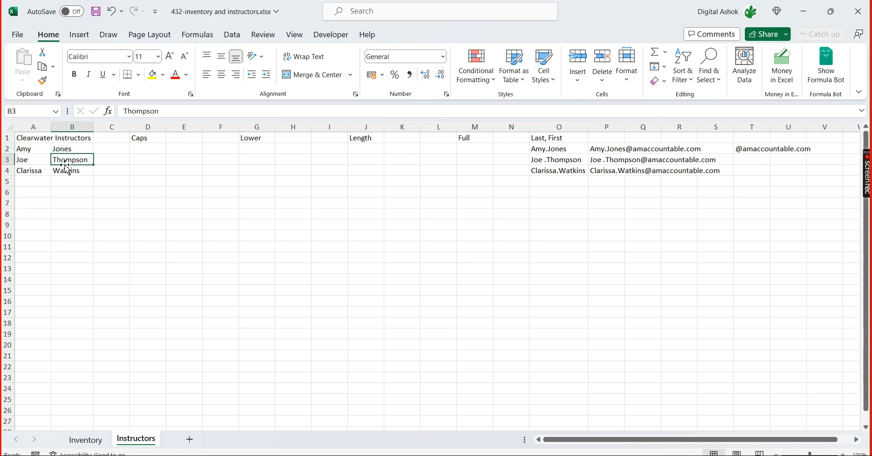
{"action": "left_click", "coordinate": [38, 153]}
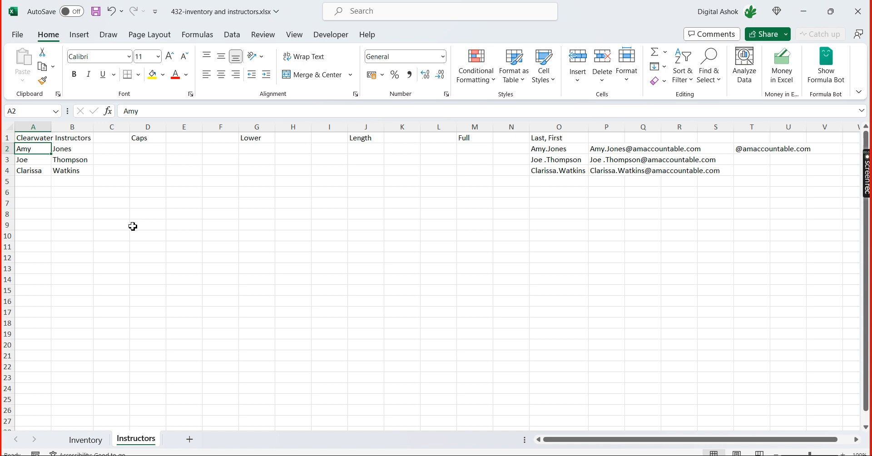
Convert the first name in A2 to capitals by entering =UPPER(A2) in D2 under the Caps heading
{"action": "key", "text": "Right"}
{"action": "key", "text": "Right"}
{"action": "key", "text": "Right"}
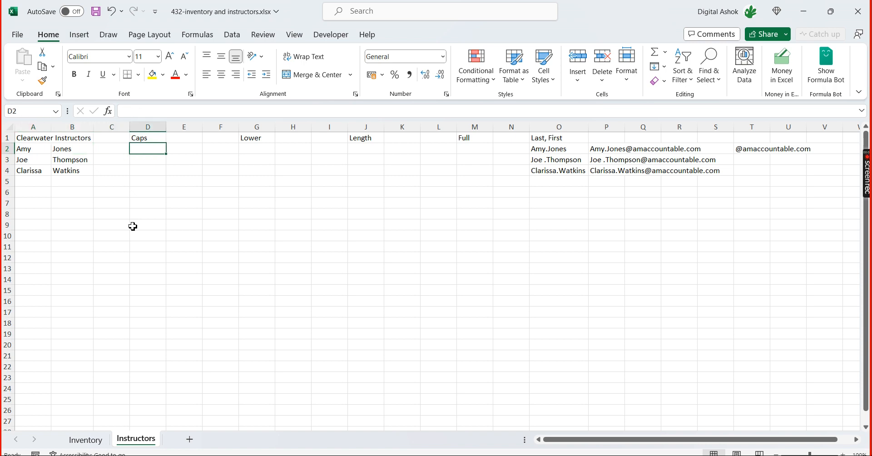
{"action": "type", "text": "="}
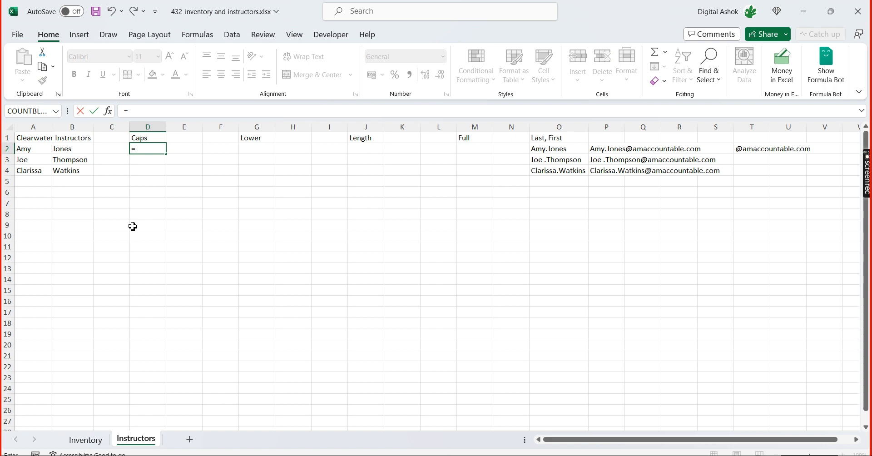
{"action": "type", "text": "pp"}
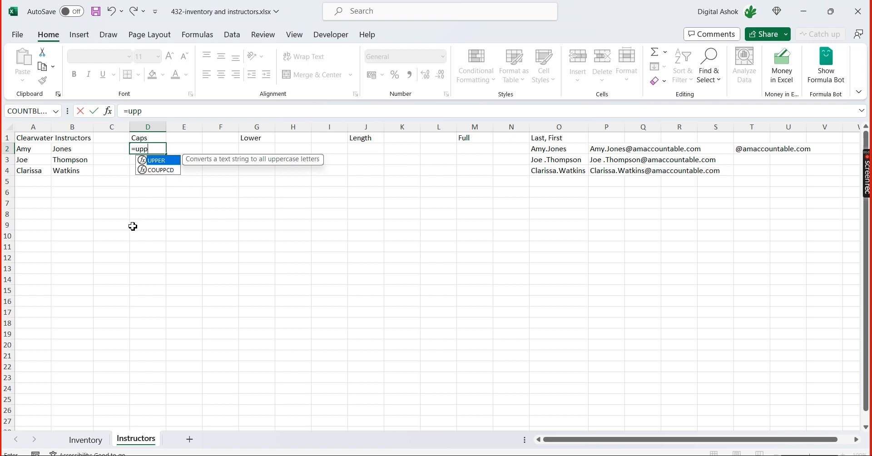
{"action": "key", "text": "Tab"}
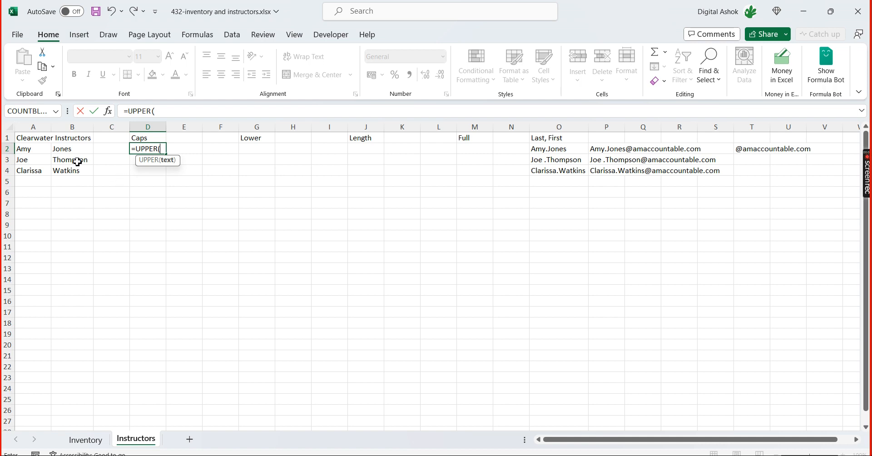
{"action": "left_click", "coordinate": [37, 150]}
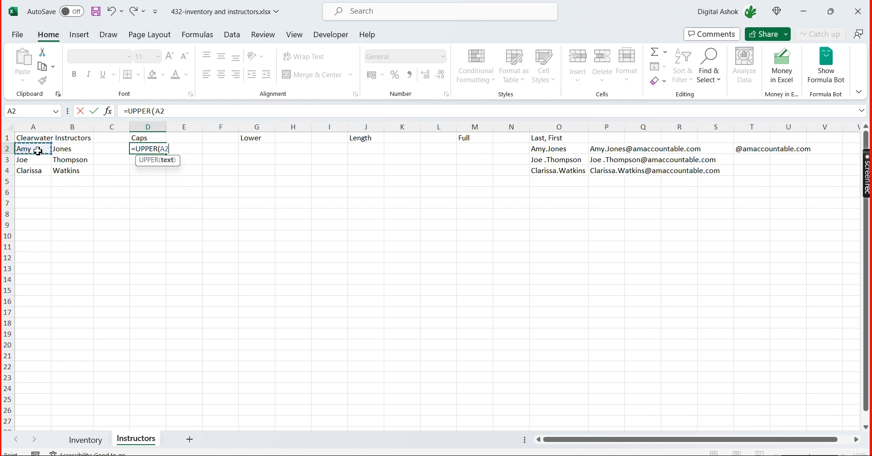
{"action": "type", "text": ")"}
{"action": "key", "text": "Return"}
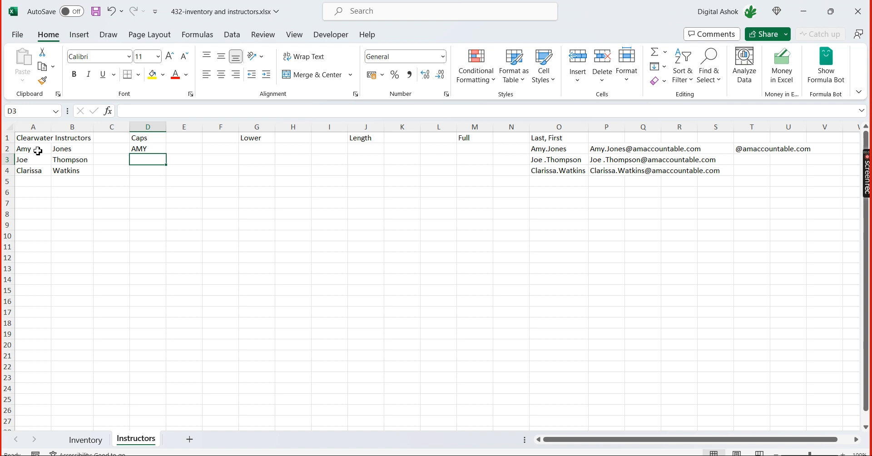
Fill the UPPER formula from D2 down through D4
{"action": "key", "text": "Up"}
{"action": "key", "text": "shift+Down"}
{"action": "key", "text": "shift+Down"}
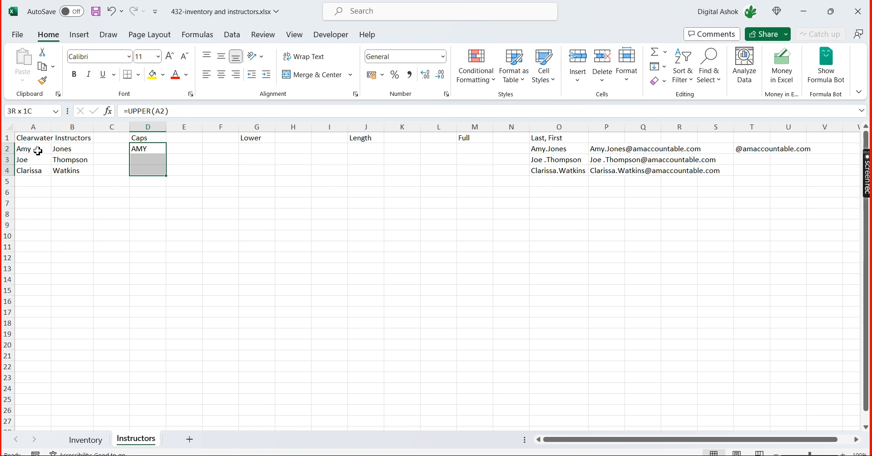
{"action": "key", "text": "ctrl+d"}
Review the capitalised first names in D2:D4 and their neighbouring cells
{"action": "key", "text": "Down"}
{"action": "key", "text": "Down"}
{"action": "key", "text": "Down"}
{"action": "key", "text": "Up"}
{"action": "key", "text": "Up"}
{"action": "key", "text": "Up"}
{"action": "key", "text": "Down"}
{"action": "key", "text": "Up"}
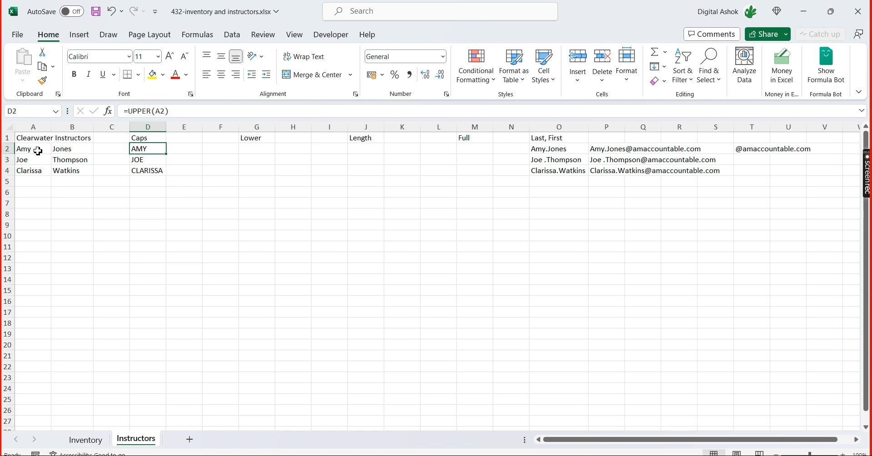
{"action": "key", "text": "Right"}
{"action": "key", "text": "Right"}
{"action": "key", "text": "Left"}
{"action": "key", "text": "Left"}
{"action": "key", "text": "Left"}
Convert the capitalised name in D2 to lowercase by entering =LOWER(D2) in G2 under the Lower heading
{"action": "key", "text": "Right"}
{"action": "key", "text": "Right"}
{"action": "key", "text": "Left"}
{"action": "key", "text": "Down"}
{"action": "key", "text": "Down"}
{"action": "key", "text": "Up"}
{"action": "key", "text": "Up"}
{"action": "key", "text": "Right"}
{"action": "key", "text": "Right"}
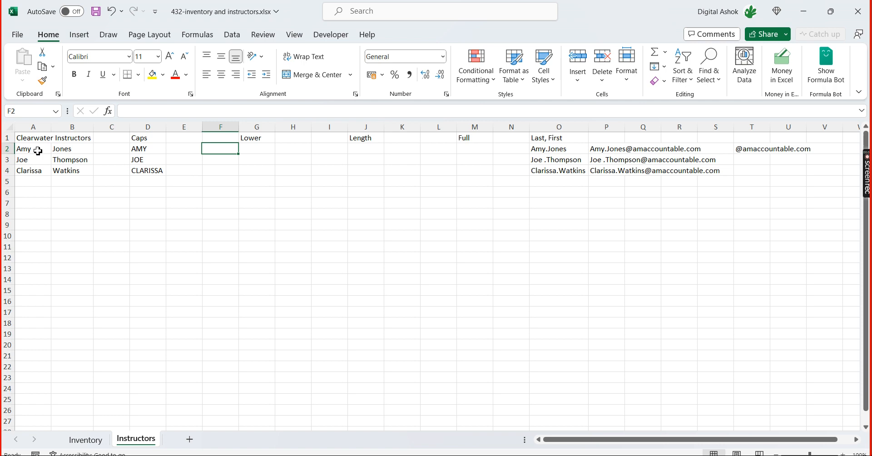
{"action": "key", "text": "Right"}
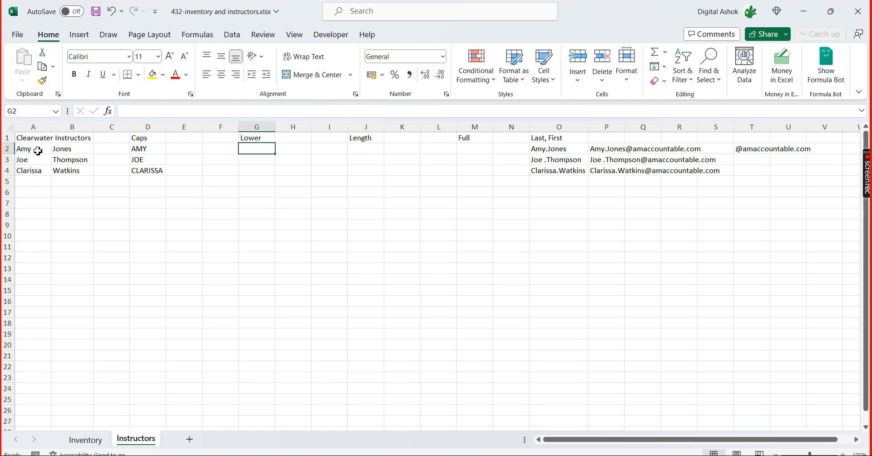
{"action": "type", "text": "=lowe"}
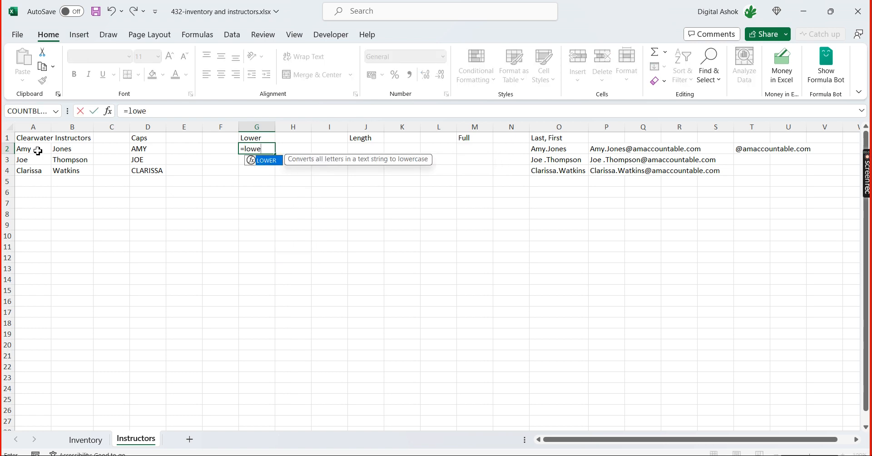
{"action": "type", "text": "r"}
{"action": "key", "text": "Tab"}
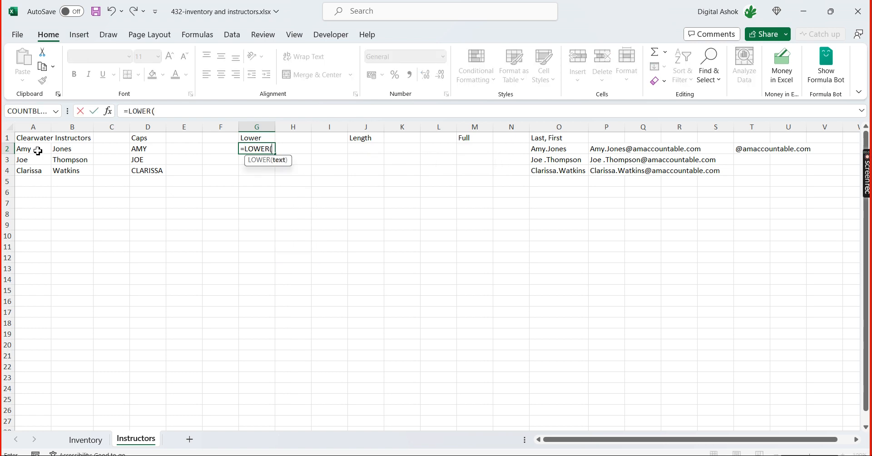
{"action": "key", "text": "Left"}
{"action": "key", "text": "Left"}
{"action": "key", "text": "Left"}
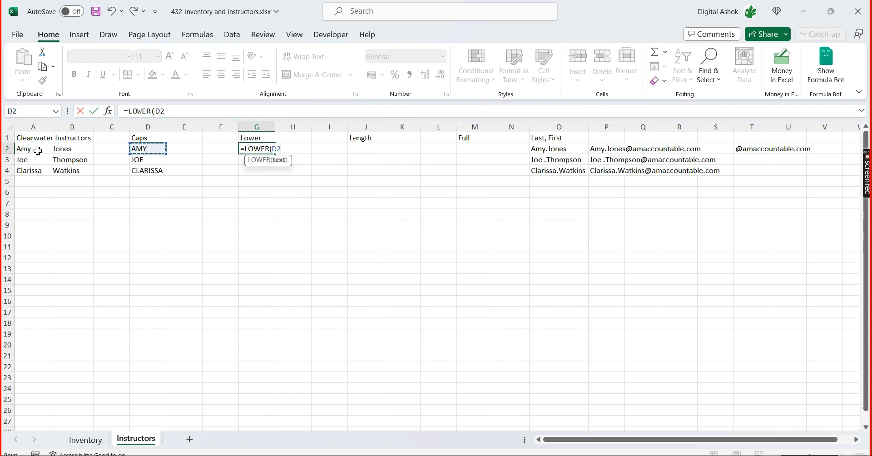
{"action": "type", "text": ")"}
{"action": "key", "text": "Return"}
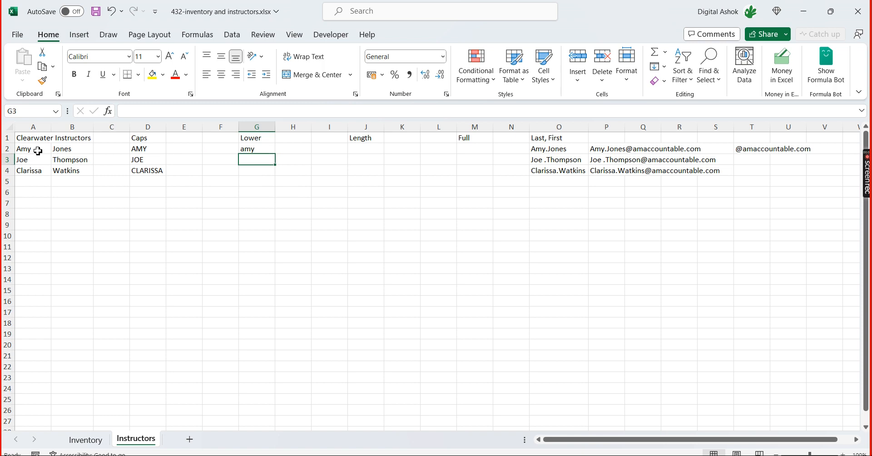
Fill the LOWER formula from G2 down through G4
{"action": "key", "text": "Up"}
{"action": "key", "text": "shift+Down"}
{"action": "key", "text": "shift+Down"}
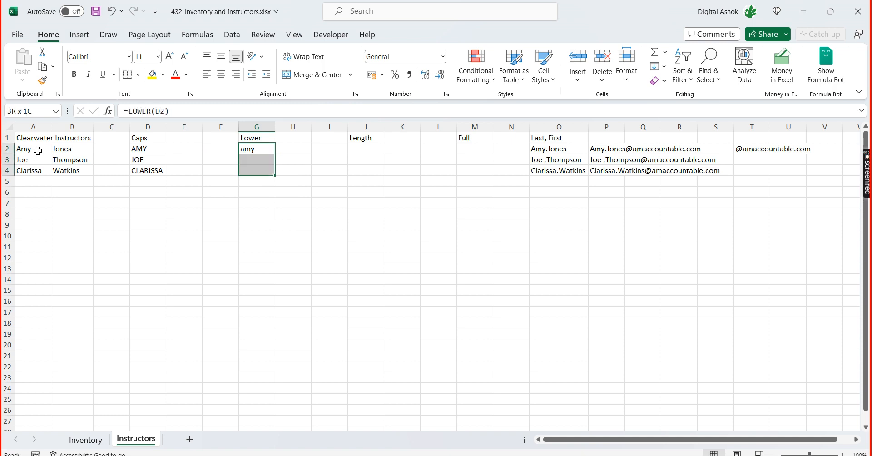
{"action": "key", "text": "ctrl+d"}
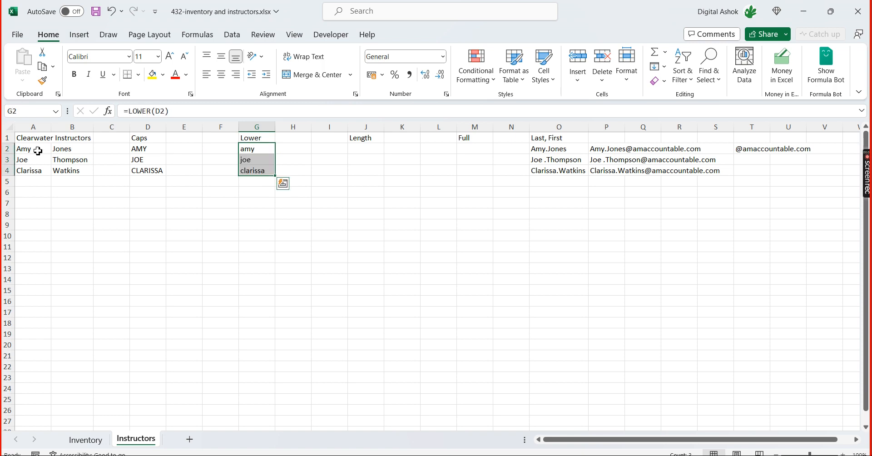
Check the filled LOWER formulas in G2:G4
{"action": "key", "text": "Down"}
{"action": "key", "text": "Down"}
{"action": "key", "text": "Up"}
{"action": "key", "text": "Up"}
{"action": "key", "text": "Down"}
{"action": "key", "text": "Down"}
{"action": "key", "text": "Up"}
{"action": "key", "text": "Up"}
{"action": "key", "text": "Down"}
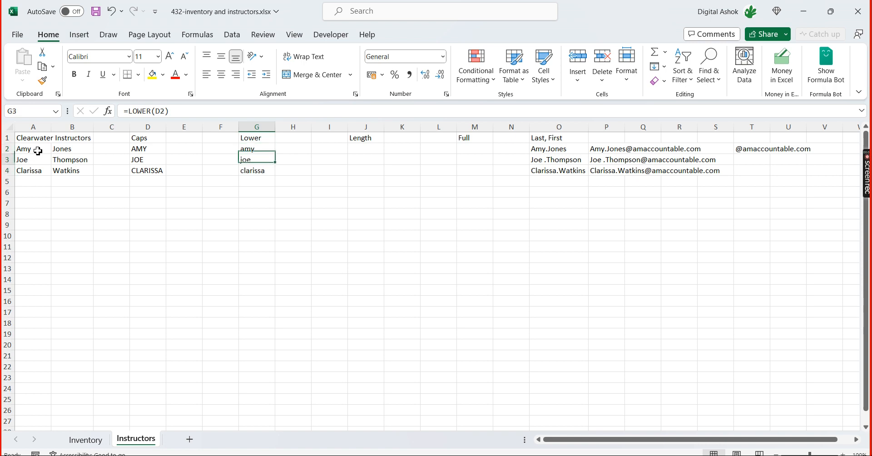
{"action": "key", "text": "Up"}
Compare the lowercase result in G2 with the capitalised version in D2 and the original name cells A2:B2
{"action": "key", "text": "Left"}
{"action": "key", "text": "Left"}
{"action": "key", "text": "Left"}
{"action": "key", "text": "Right"}
{"action": "key", "text": "Right"}
{"action": "key", "text": "Right"}
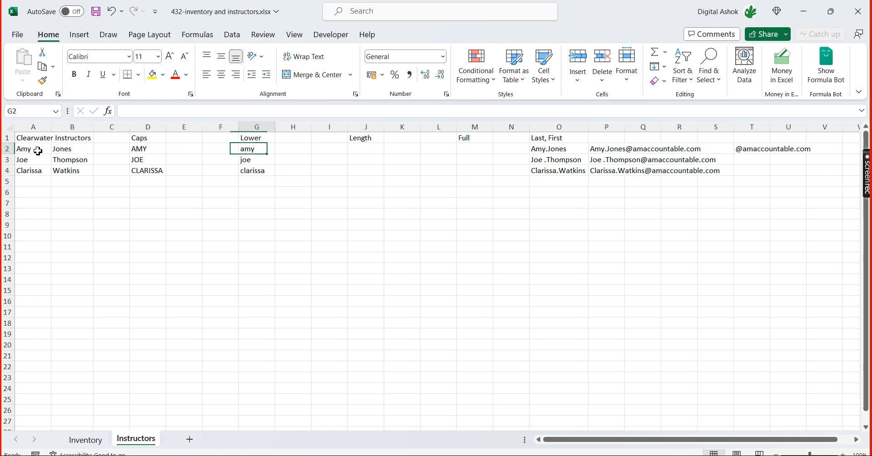
{"action": "key", "text": "Left"}
{"action": "key", "text": "Left"}
{"action": "key", "text": "Left"}
{"action": "key", "text": "Left"}
{"action": "key", "text": "Left"}
{"action": "key", "text": "Left"}
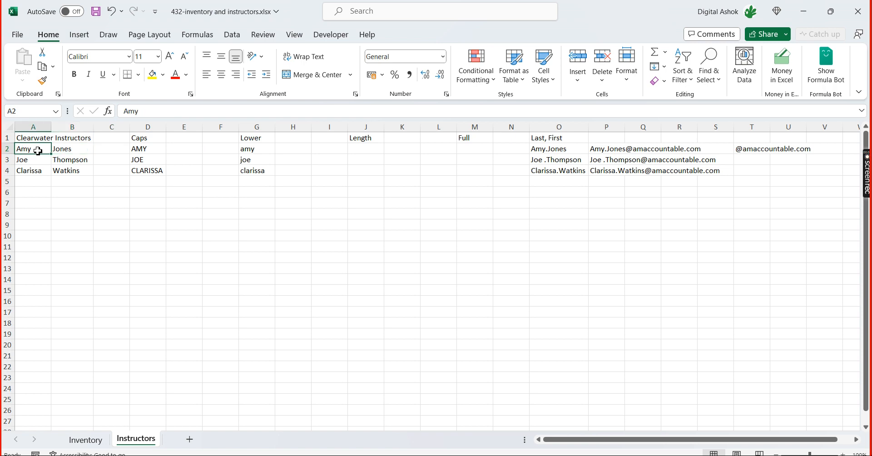
{"action": "key", "text": "Right"}
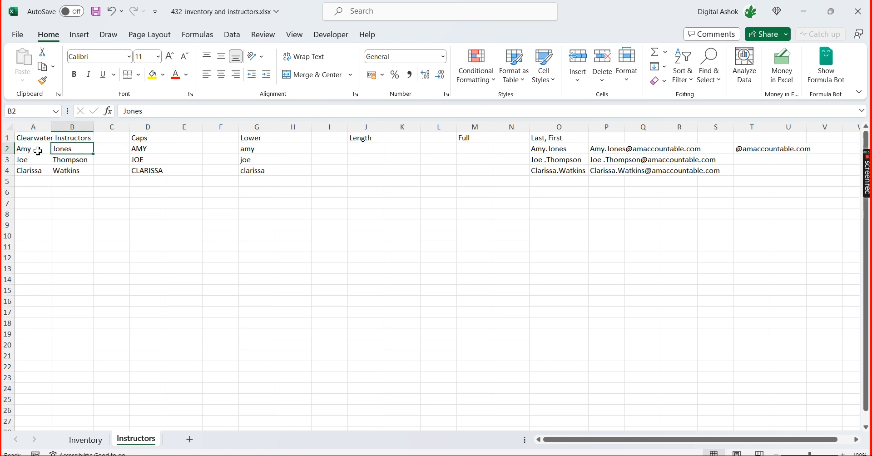
{"action": "key", "text": "Left"}
{"action": "key", "text": "Right"}
{"action": "key", "text": "Right"}
{"action": "key", "text": "Right"}
{"action": "key", "text": "Right"}
{"action": "key", "text": "Right"}
{"action": "key", "text": "Right"}
{"action": "key", "text": "Right"}
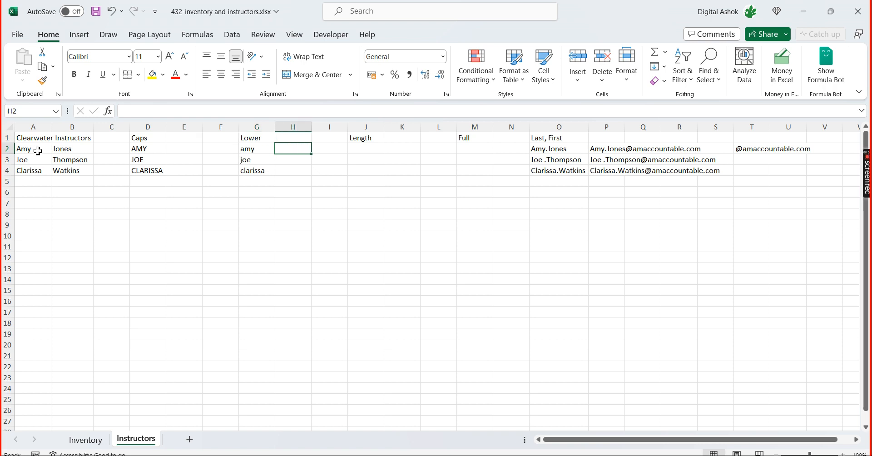
Convert the lowercase name in G2 to proper case by entering =PROPER(G2) in H2
{"action": "key", "text": "Right"}
{"action": "key", "text": "Left"}
{"action": "type", "text": "="}
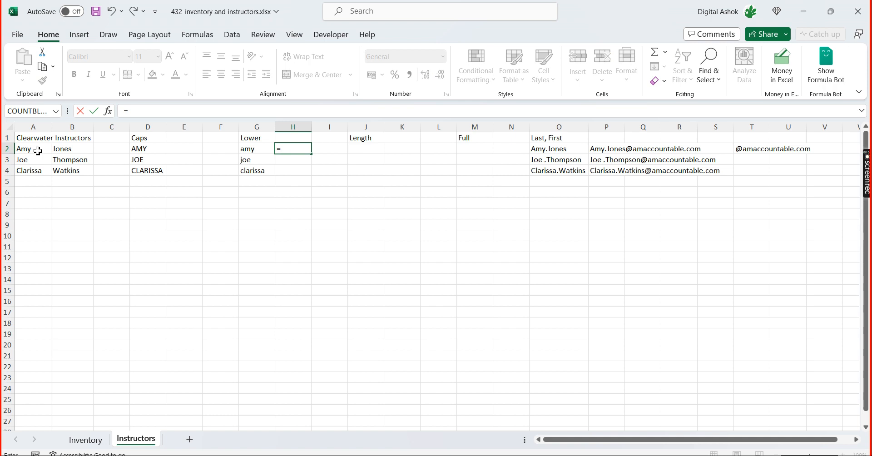
{"action": "type", "text": "prop"}
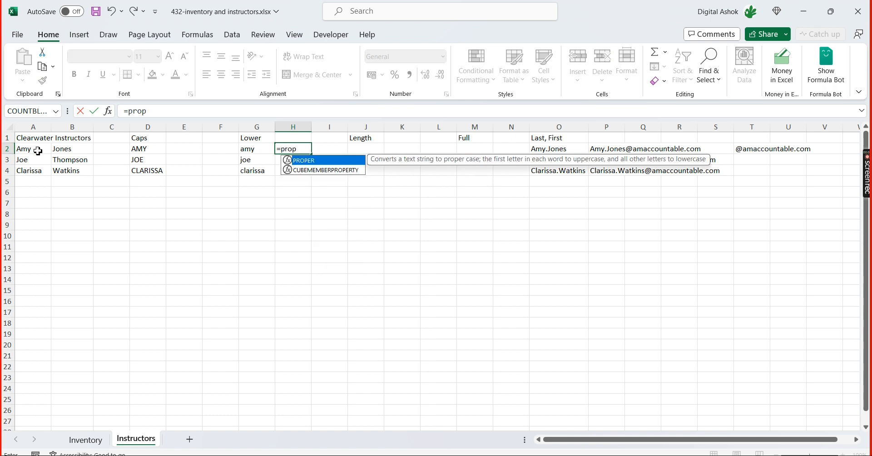
{"action": "type", "text": "er"}
{"action": "key", "text": "Tab"}
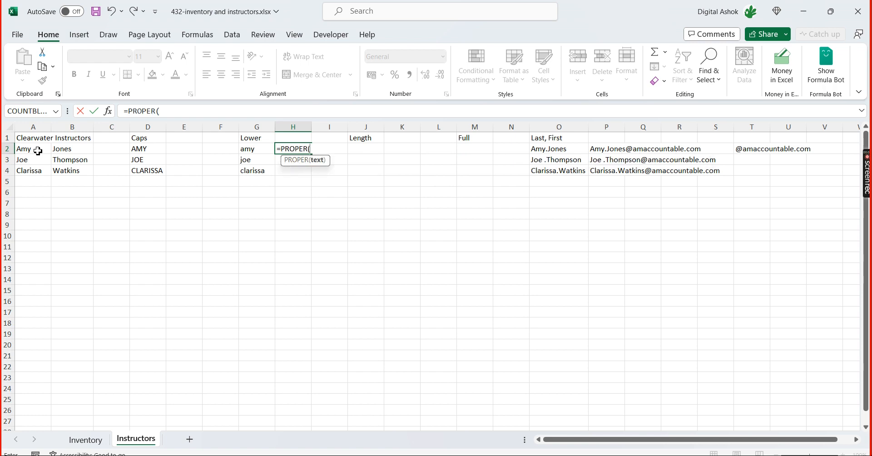
{"action": "key", "text": "Left"}
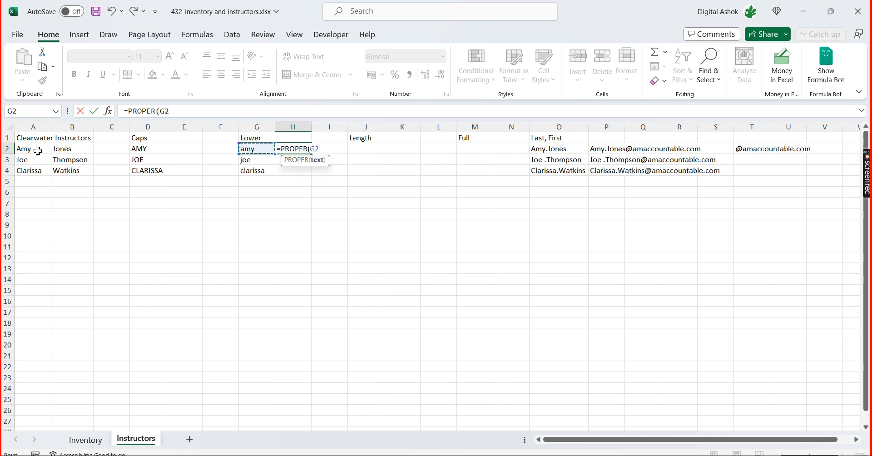
{"action": "type", "text": ")"}
{"action": "key", "text": "Return"}
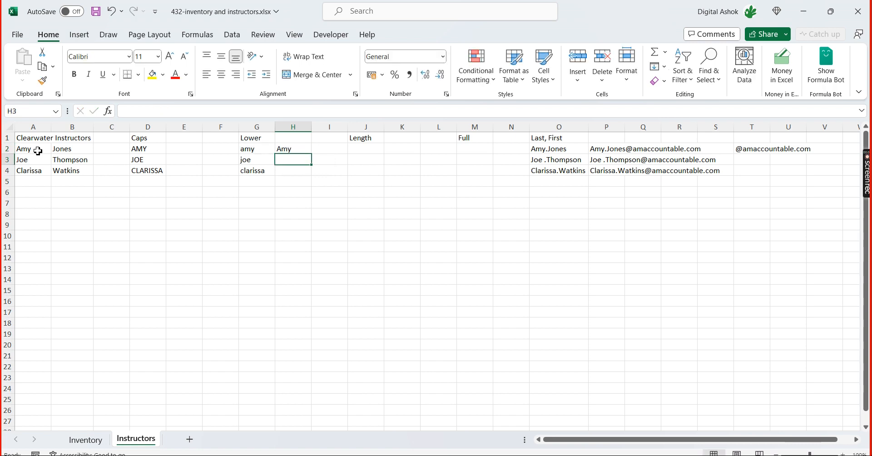
Fill the PROPER formula from H2 down through H4
{"action": "key", "text": "Up"}
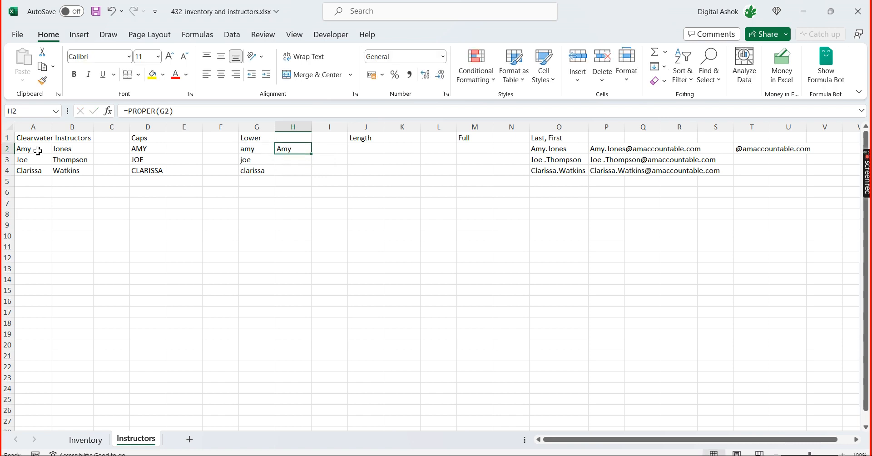
{"action": "key", "text": "shift+Down"}
{"action": "key", "text": "shift+Down"}
{"action": "key", "text": "ctrl+d"}
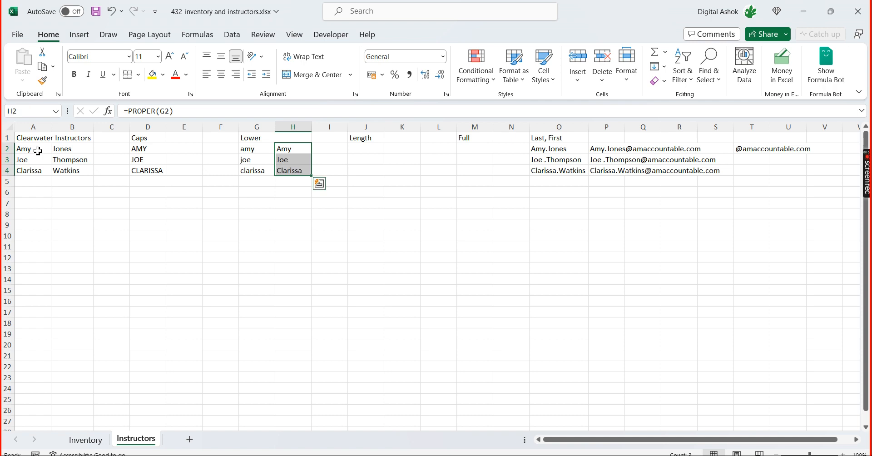
Check the filled PROPER formulas in H2:H4 against the lowercase names they reference
{"action": "key", "text": "Down"}
{"action": "key", "text": "Down"}
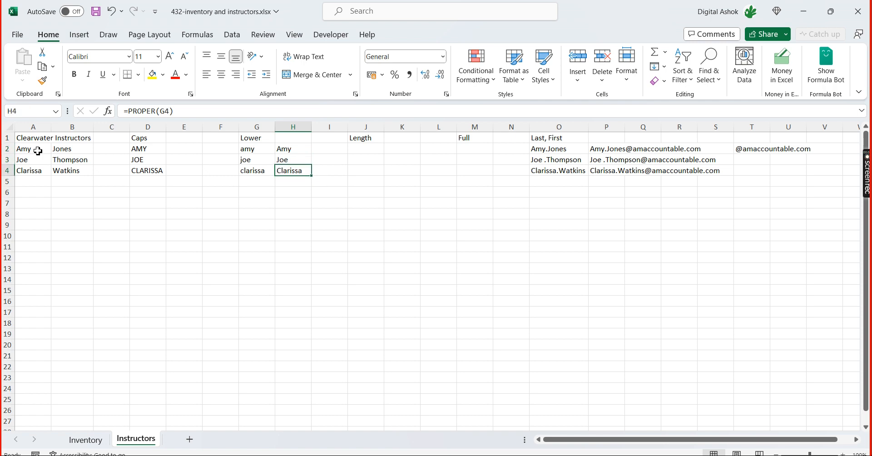
{"action": "key", "text": "Up"}
{"action": "key", "text": "Up"}
{"action": "key", "text": "Down"}
{"action": "key", "text": "Down"}
{"action": "key", "text": "Down"}
{"action": "key", "text": "Up"}
{"action": "key", "text": "Up"}
{"action": "key", "text": "Up"}
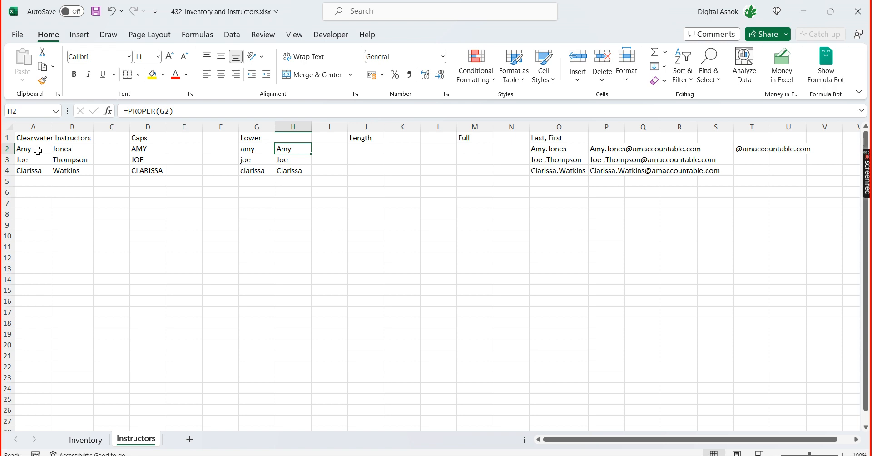
{"action": "key", "text": "Down"}
{"action": "key", "text": "Down"}
{"action": "key", "text": "Down"}
{"action": "key", "text": "Up"}
{"action": "key", "text": "Up"}
{"action": "key", "text": "Up"}
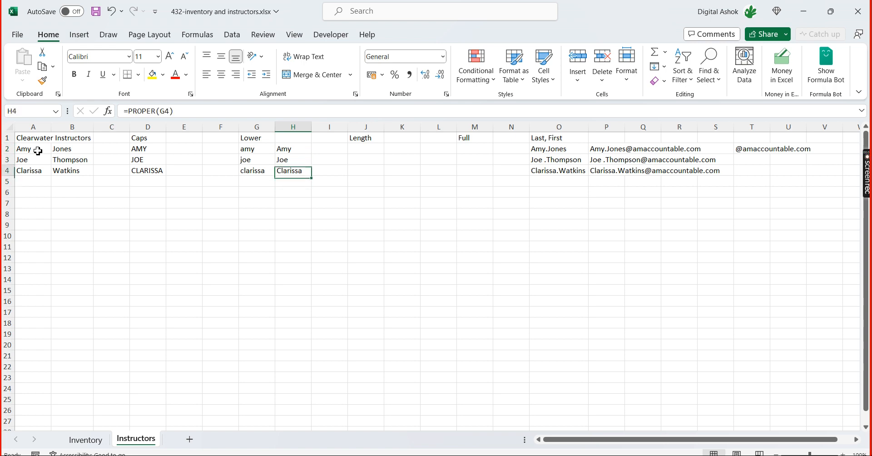
{"action": "key", "text": "Down"}
{"action": "key", "text": "Down"}
{"action": "key", "text": "Down"}
{"action": "key", "text": "Up"}
{"action": "key", "text": "Up"}
{"action": "key", "text": "Up"}
{"action": "key", "text": "Up"}
{"action": "key", "text": "Down"}
{"action": "key", "text": "Down"}
{"action": "key", "text": "Up"}
Compare row 2's original, lowercase and proper-case name cells, then switch to 431-inventory and instructors.xlsx
{"action": "key", "text": "Left"}
{"action": "key", "text": "Left"}
{"action": "key", "text": "Left"}
{"action": "key", "text": "Left"}
{"action": "key", "text": "Left"}
{"action": "key", "text": "Left"}
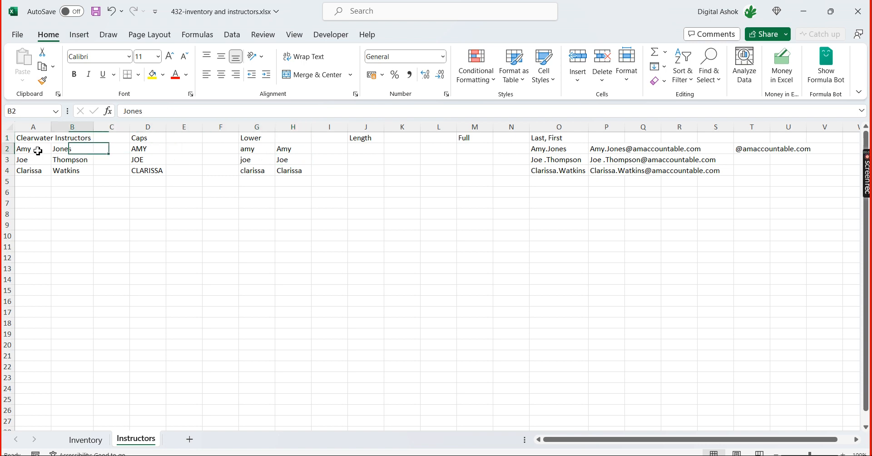
{"action": "key", "text": "Left"}
{"action": "key", "text": "Right"}
{"action": "key", "text": "Right"}
{"action": "key", "text": "Right"}
{"action": "key", "text": "Right"}
{"action": "key", "text": "Right"}
{"action": "key", "text": "Right"}
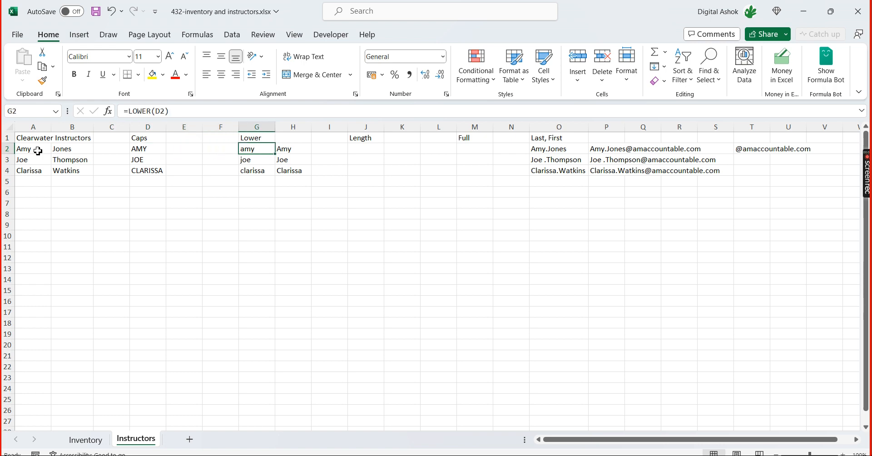
{"action": "key", "text": "Right"}
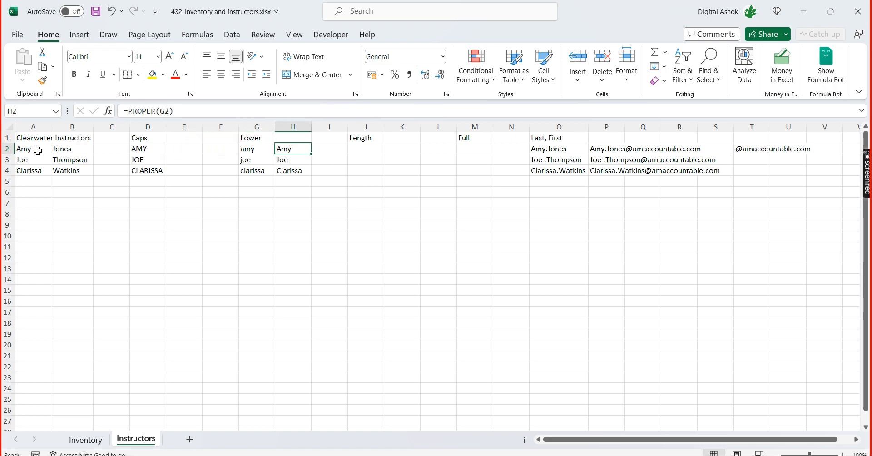
{"action": "key", "text": "alt+Tab"}
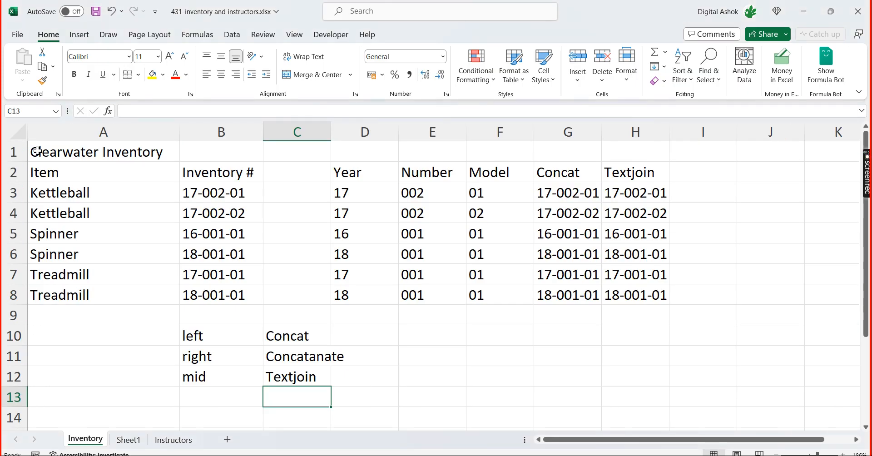
Enter the function names Upper in E10 and lower in E11 beside the existing function list on the Inventory sheet
{"action": "key", "text": "Right"}
{"action": "key", "text": "Right"}
{"action": "key", "text": "Up"}
{"action": "key", "text": "Up"}
{"action": "key", "text": "Up"}
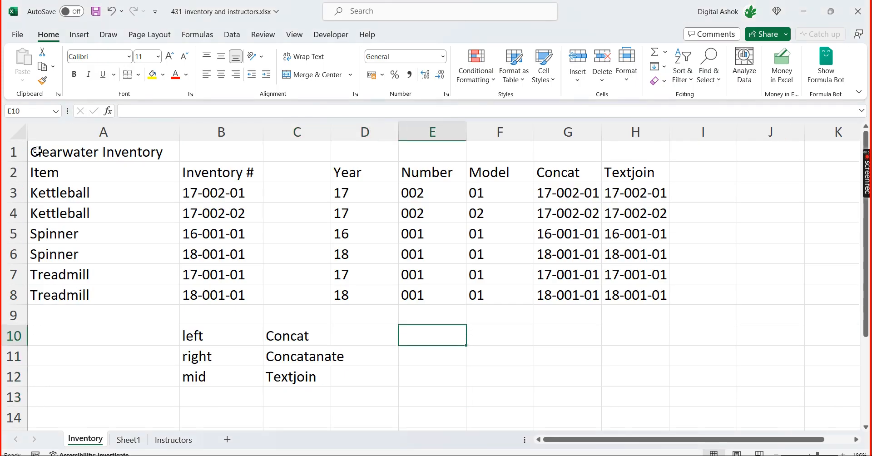
{"action": "type", "text": "Upper"}
{"action": "key", "text": "Return"}
{"action": "type", "text": "lower"}
{"action": "key", "text": "Return"}
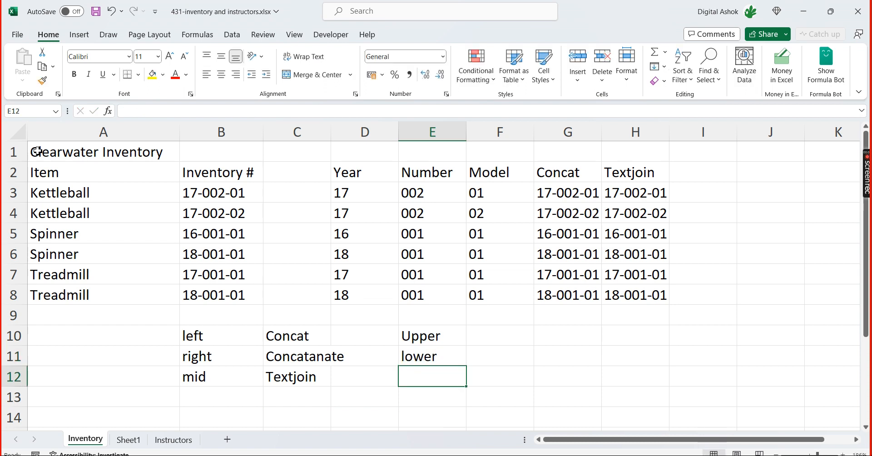
Add Proper to the function list in E12
{"action": "type", "text": "P{rope"}
{"action": "key", "text": "BackSpace"}
{"action": "key", "text": "BackSpace"}
{"action": "key", "text": "BackSpace"}
{"action": "key", "text": "BackSpace"}
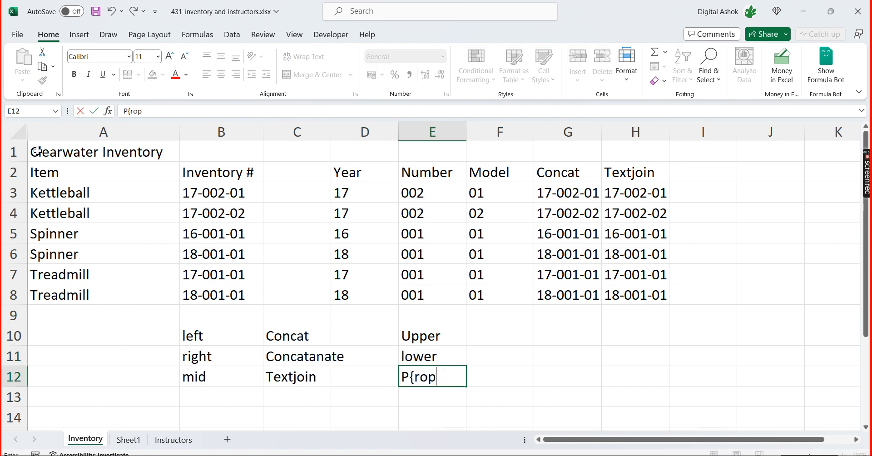
{"action": "key", "text": "BackSpace"}
{"action": "type", "text": "roper"}
{"action": "key", "text": "Return"}
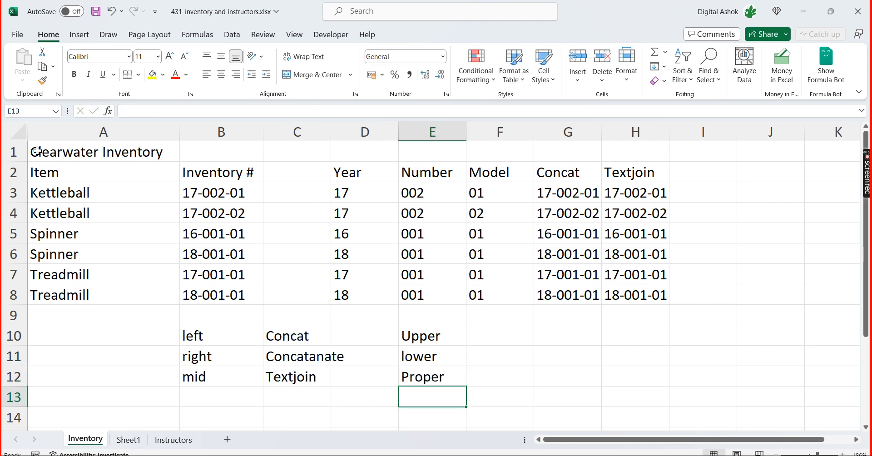
Highlight the listed function names in B11:E12, then switch to 432-inventory and instructors.xlsx
{"action": "key", "text": "Up"}
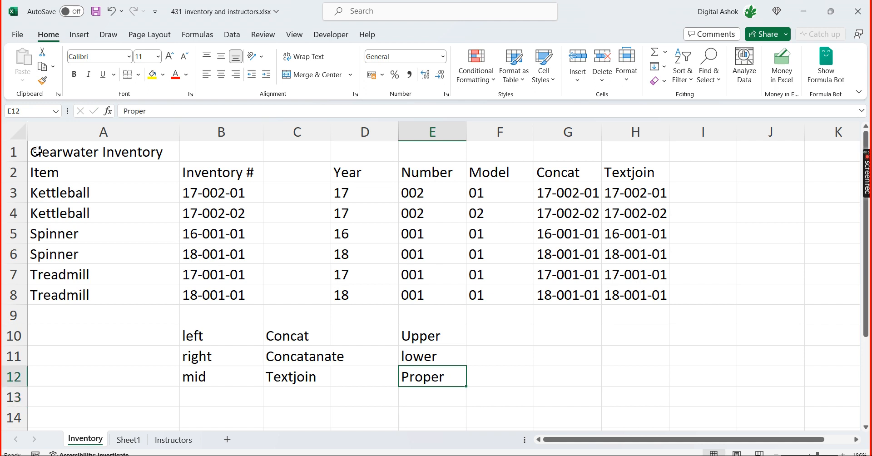
{"action": "key", "text": "shift+Left"}
{"action": "key", "text": "shift+Left"}
{"action": "key", "text": "shift+Left"}
{"action": "key", "text": "shift+Left"}
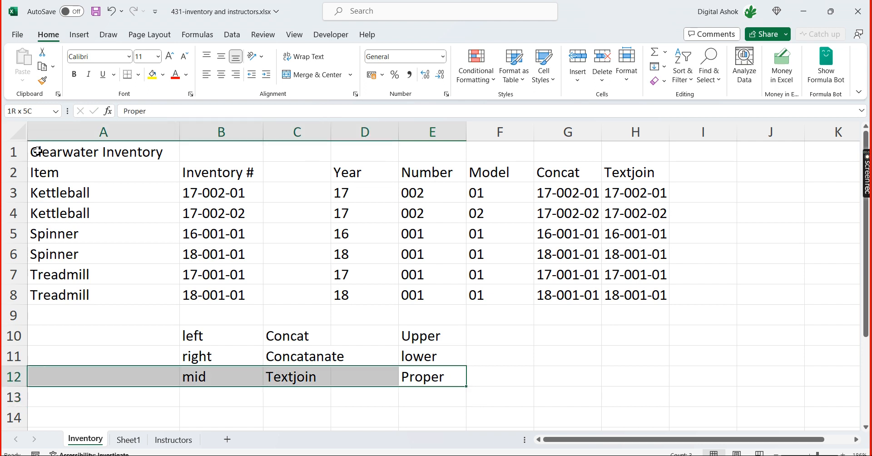
{"action": "key", "text": "shift+Up"}
{"action": "key", "text": "shift+Right"}
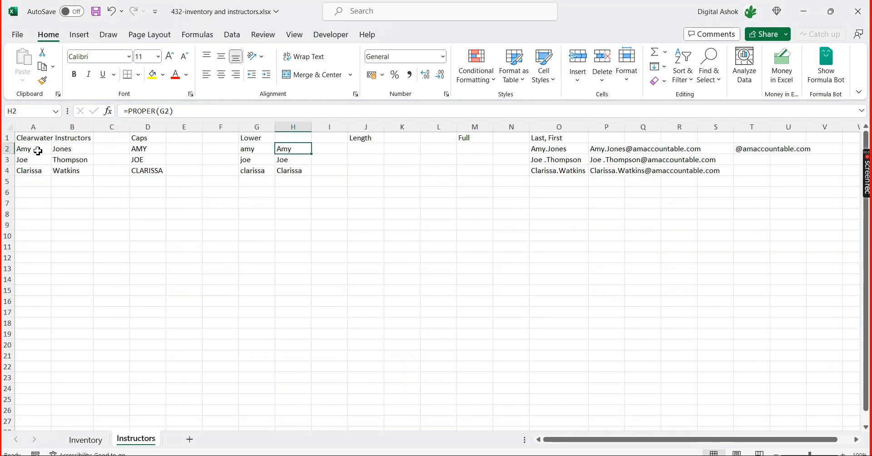
Review row 2's lowercase and proper-case name cells and the empty cell under Length, then return to 431-inventory and instructors.xlsx
{"action": "key", "text": "Right"}
{"action": "key", "text": "Right"}
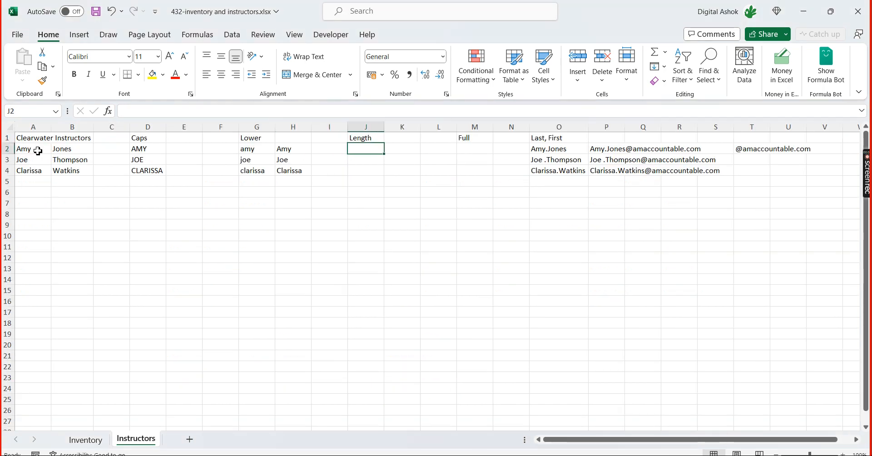
{"action": "key", "text": "Left"}
{"action": "key", "text": "Left"}
{"action": "key", "text": "Left"}
{"action": "key", "text": "Left"}
{"action": "key", "text": "Right"}
{"action": "key", "text": "Right"}
{"action": "key", "text": "Right"}
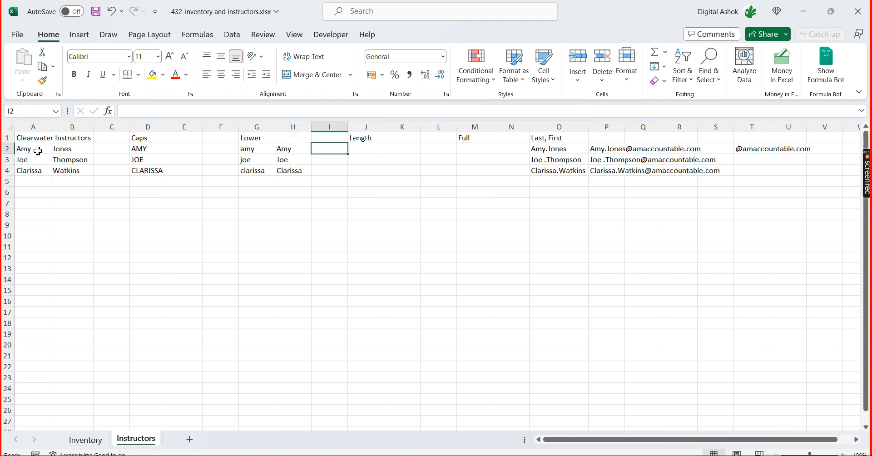
{"action": "key", "text": "Left"}
{"action": "key", "text": "Left"}
{"action": "key", "text": "Left"}
{"action": "key", "text": "Right"}
{"action": "key", "text": "Right"}
{"action": "key", "text": "Right"}
{"action": "key", "text": "Right"}
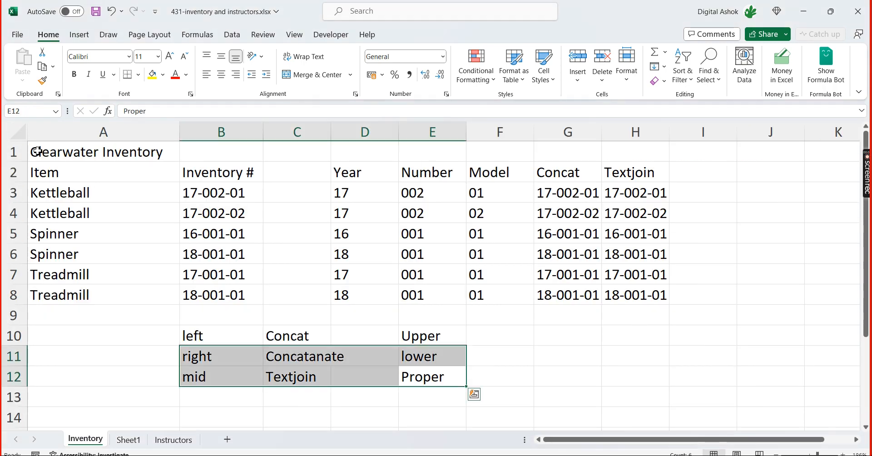
Review the text extraction functions left, right and mid listed in B10:B12
{"action": "key", "text": "Left"}
{"action": "key", "text": "Left"}
{"action": "key", "text": "Left"}
{"action": "key", "text": "Left"}
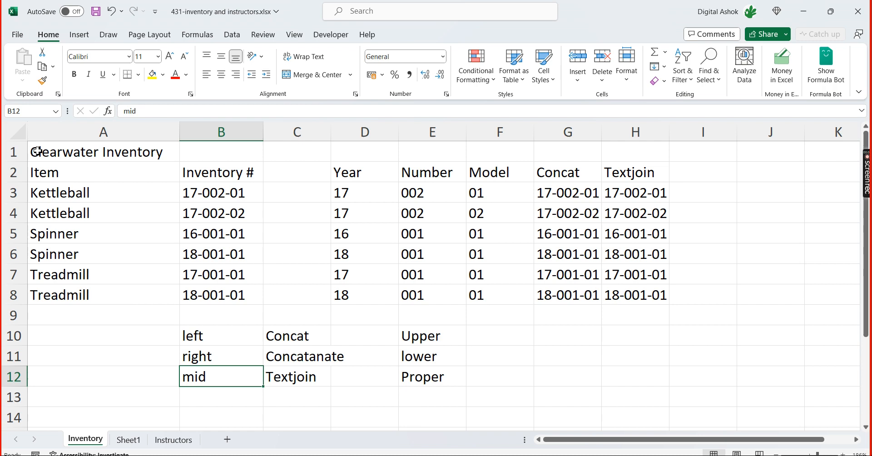
{"action": "key", "text": "Right"}
{"action": "key", "text": "Up"}
{"action": "key", "text": "Up"}
{"action": "key", "text": "Up"}
{"action": "key", "text": "Down"}
{"action": "key", "text": "Down"}
{"action": "key", "text": "Down"}
{"action": "key", "text": "Up"}
{"action": "key", "text": "Up"}
{"action": "key", "text": "Up"}
{"action": "key", "text": "Down"}
{"action": "key", "text": "Down"}
{"action": "key", "text": "Down"}
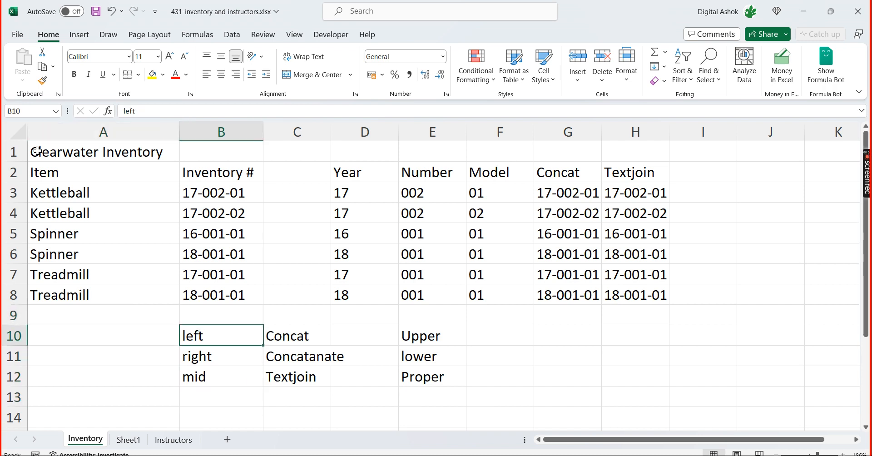
{"action": "key", "text": "Up"}
{"action": "key", "text": "Up"}
{"action": "key", "text": "Down"}
{"action": "key", "text": "Down"}
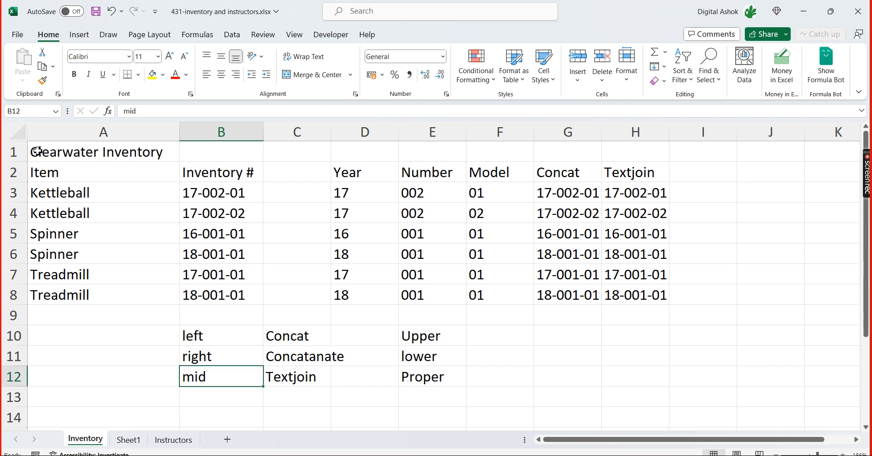
Review the text joining functions Concat, Concatanate and Textjoin listed in C10:C12
{"action": "key", "text": "Right"}
{"action": "key", "text": "Up"}
{"action": "key", "text": "Up"}
{"action": "key", "text": "Left"}
{"action": "key", "text": "Right"}
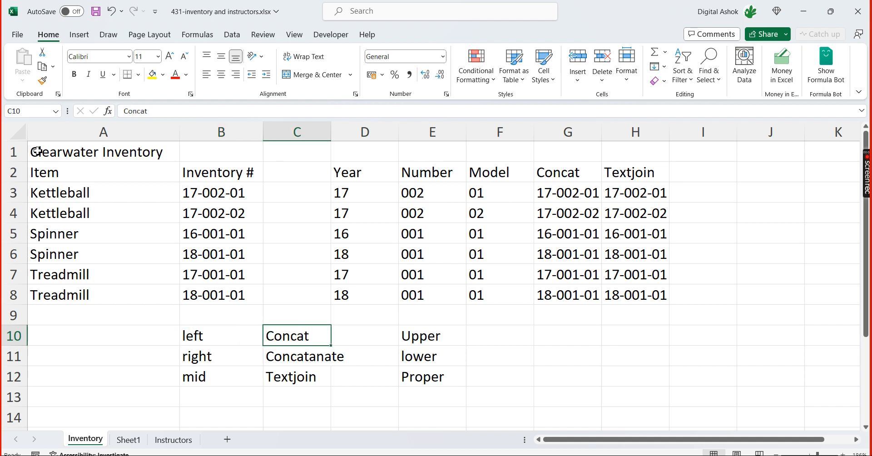
{"action": "key", "text": "Down"}
{"action": "key", "text": "Up"}
{"action": "key", "text": "Down"}
{"action": "key", "text": "Up"}
{"action": "key", "text": "Down"}
{"action": "key", "text": "Down"}
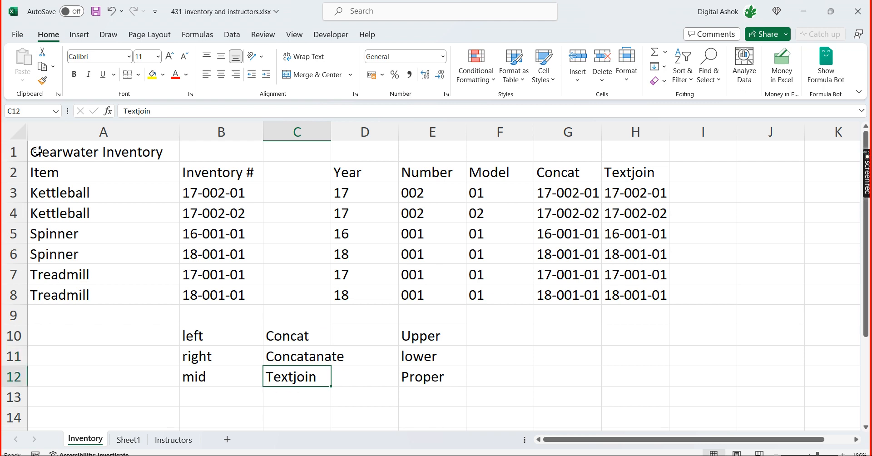
Review the case functions Upper, lower and Proper listed in E10:E12
{"action": "key", "text": "Up"}
{"action": "key", "text": "Up"}
{"action": "key", "text": "Right"}
{"action": "key", "text": "Right"}
{"action": "key", "text": "Left"}
{"action": "key", "text": "Right"}
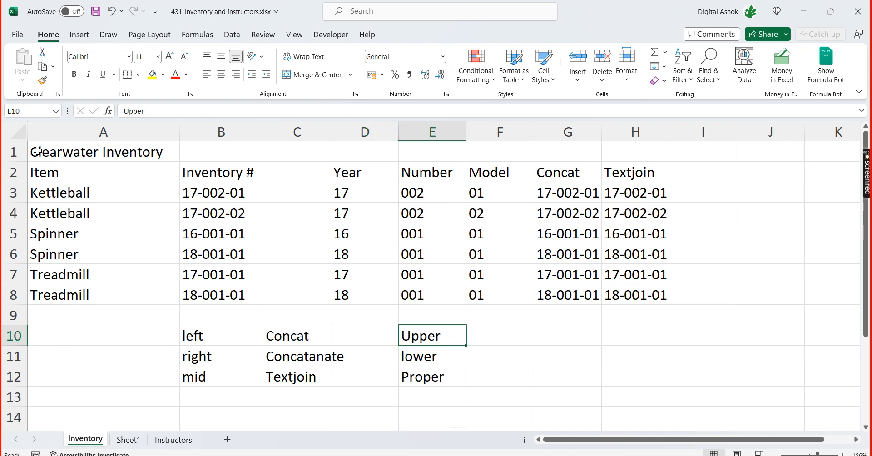
{"action": "key", "text": "Down"}
{"action": "key", "text": "Down"}
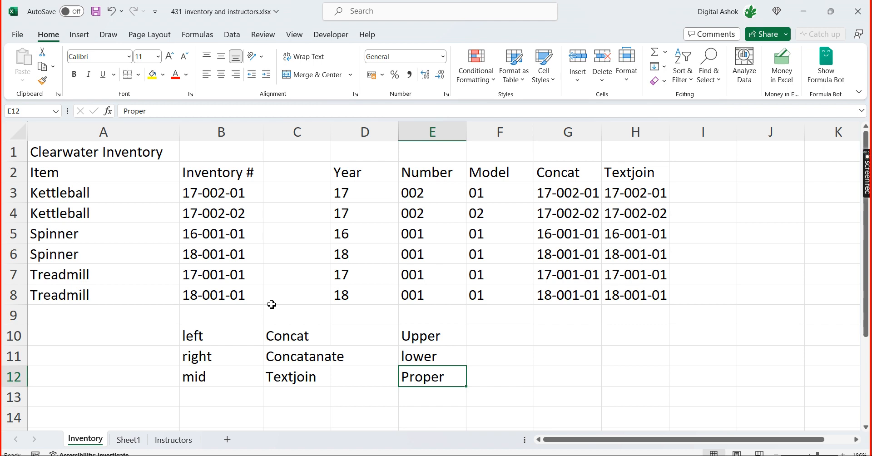
Switch to 432-inventory and instructors.xlsx and review the original and converted name cells in row 2 of Instructors
{"action": "key", "text": "alt+Tab"}
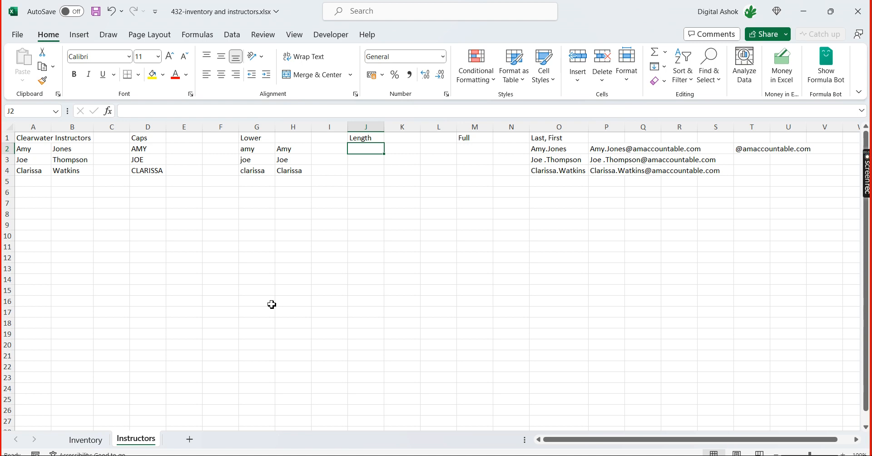
{"action": "key", "text": "Left"}
{"action": "key", "text": "Left"}
{"action": "key", "text": "Left"}
{"action": "key", "text": "Left"}
{"action": "key", "text": "Left"}
{"action": "key", "text": "Left"}
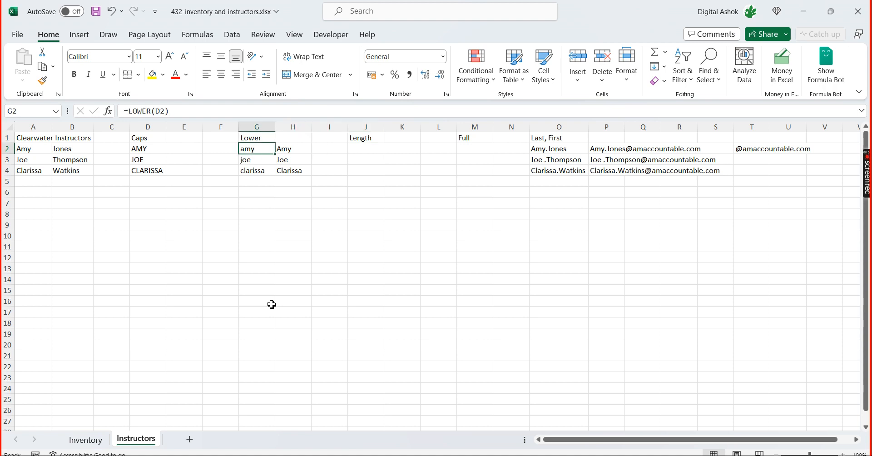
{"action": "key", "text": "Left"}
{"action": "key", "text": "Left"}
{"action": "key", "text": "Left"}
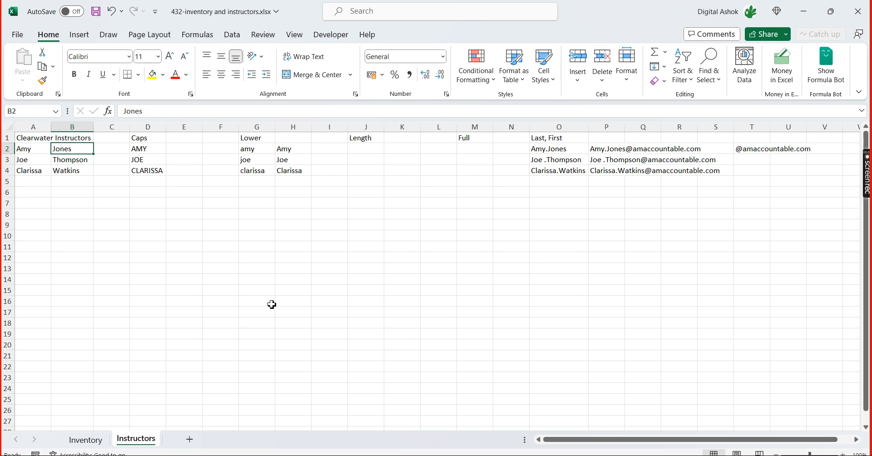
{"action": "key", "text": "Right"}
{"action": "key", "text": "Right"}
{"action": "key", "text": "Right"}
{"action": "key", "text": "Right"}
{"action": "key", "text": "Right"}
{"action": "key", "text": "Right"}
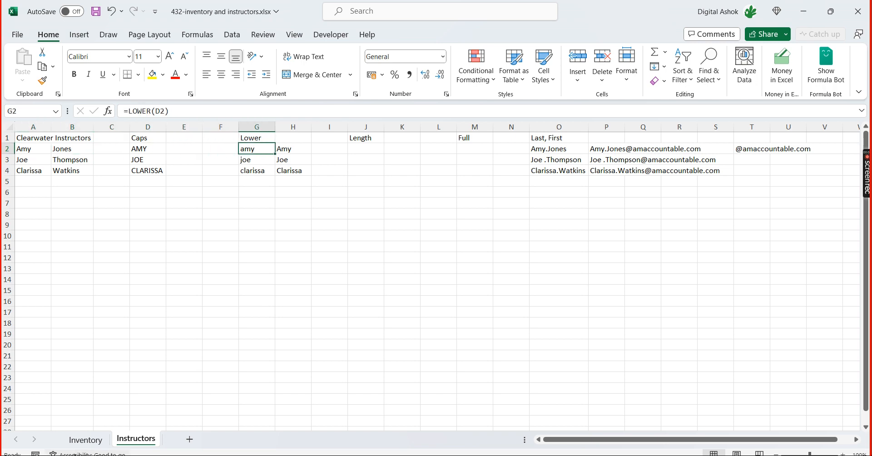
Enter a sample full name in cell A11 of the Inventory sheet
{"action": "left_click", "coordinate": [85, 440]}
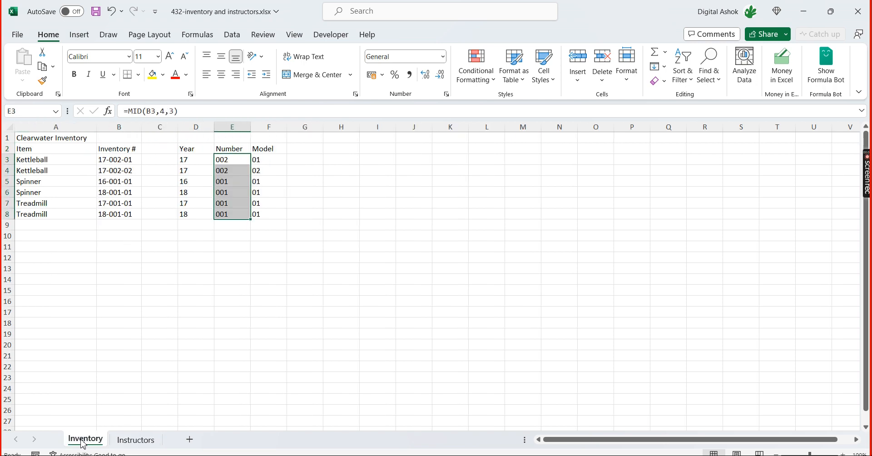
{"action": "left_click", "coordinate": [169, 311]}
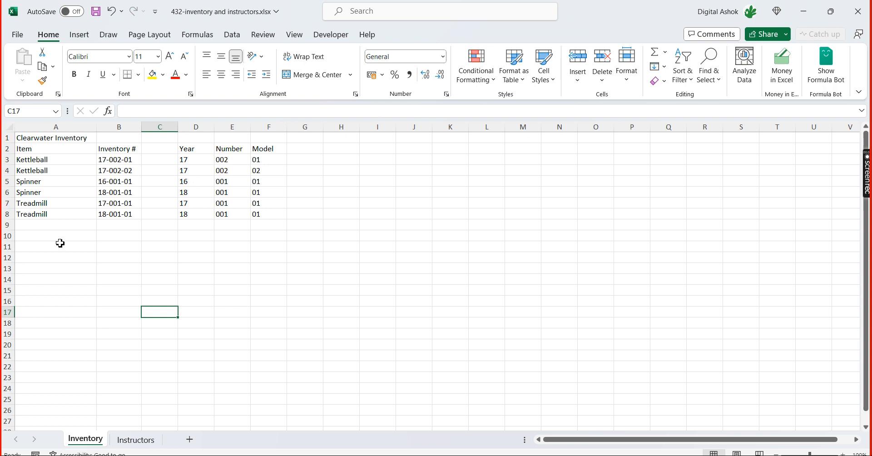
{"action": "left_click", "coordinate": [81, 247]}
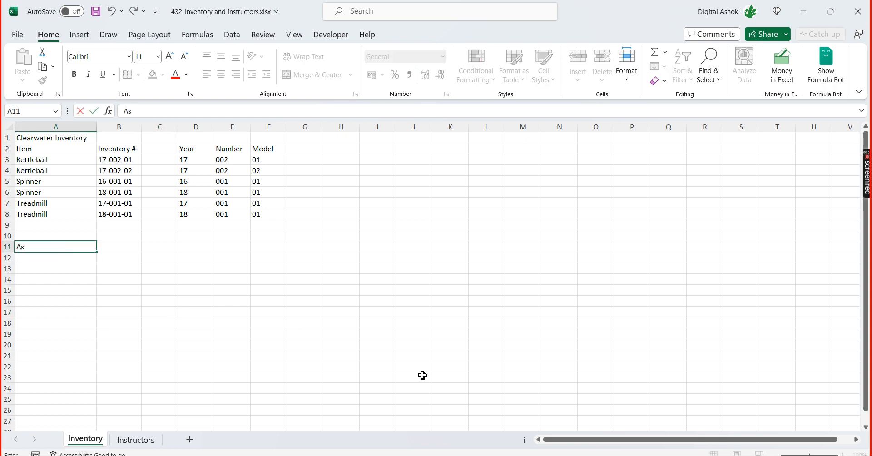
{"action": "key", "text": "ctrl+Return"}
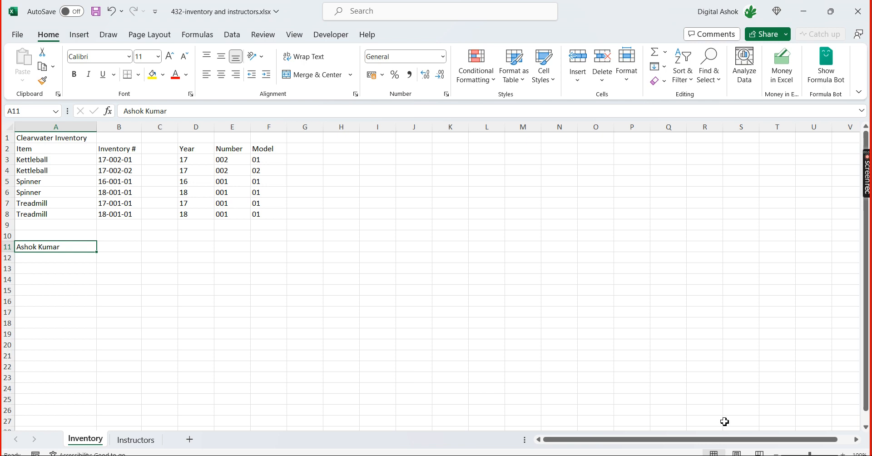
Count the characters of the name in A11 by entering =LEN(A11) in B11
{"action": "left_click_drag", "start_coordinate": [810, 453], "coordinate": [817, 453]}
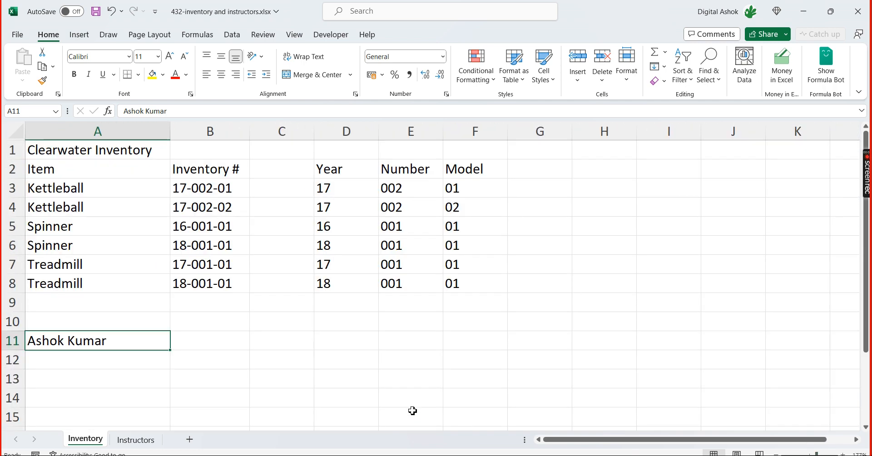
{"action": "scroll", "coordinate": [253, 374], "scroll_direction": "down", "scroll_amount": 2}
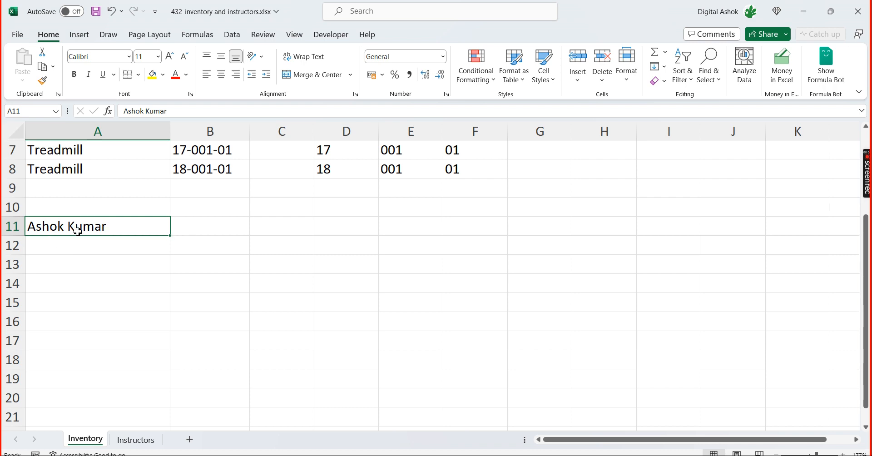
{"action": "left_click", "coordinate": [209, 233]}
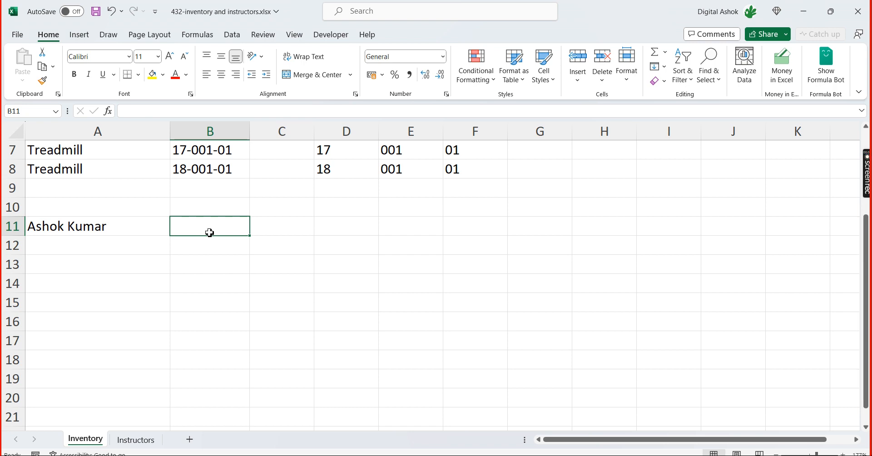
{"action": "type", "text": "="}
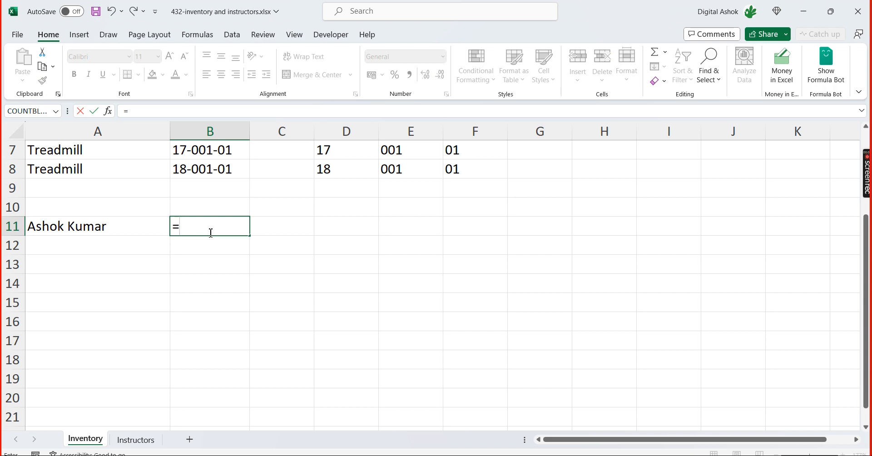
{"action": "type", "text": "len"}
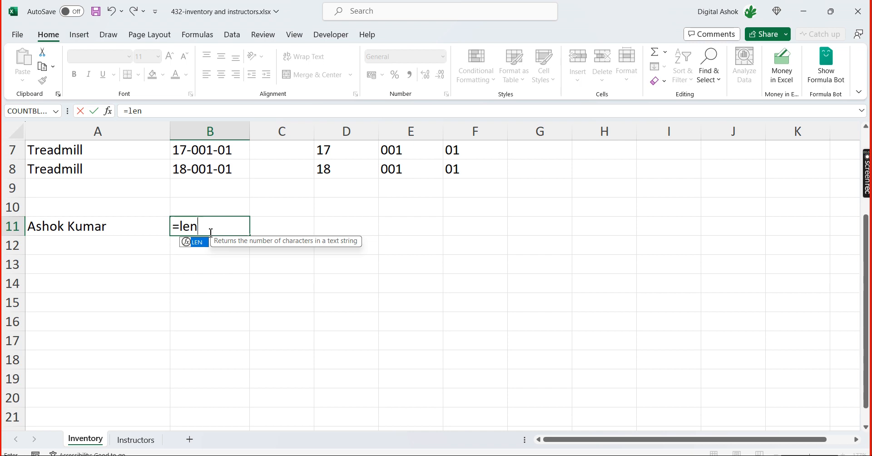
{"action": "key", "text": "Tab"}
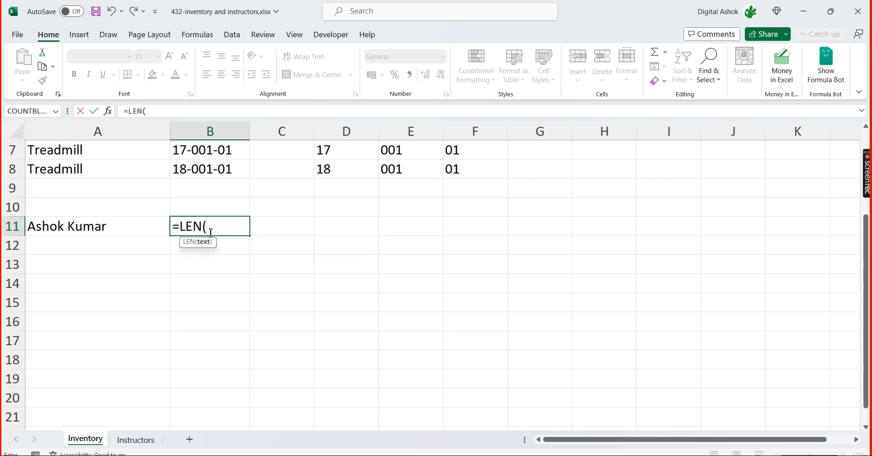
{"action": "key", "text": "Left"}
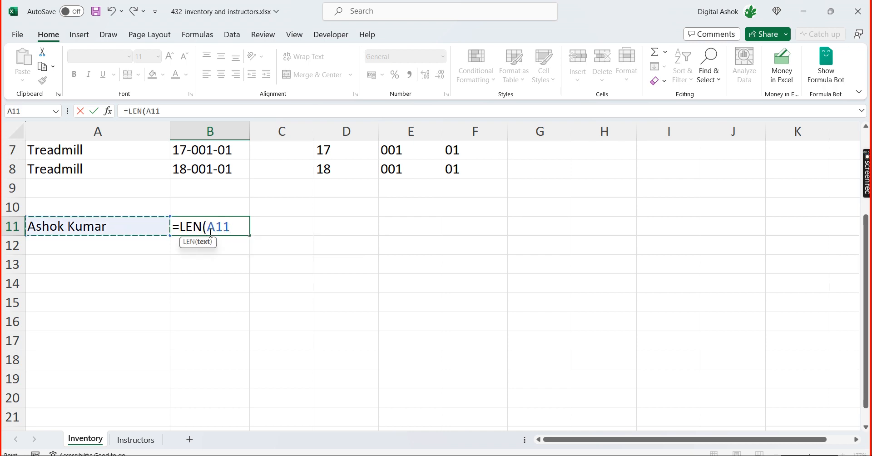
{"action": "type", "text": ")"}
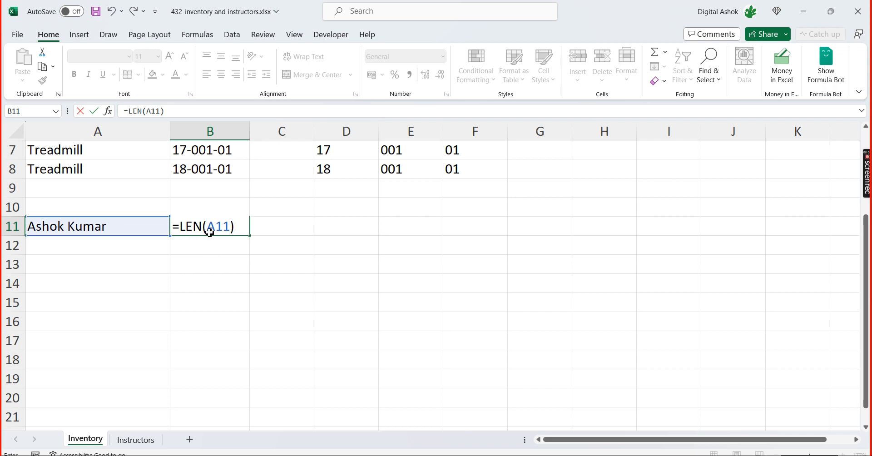
{"action": "key", "text": "Return"}
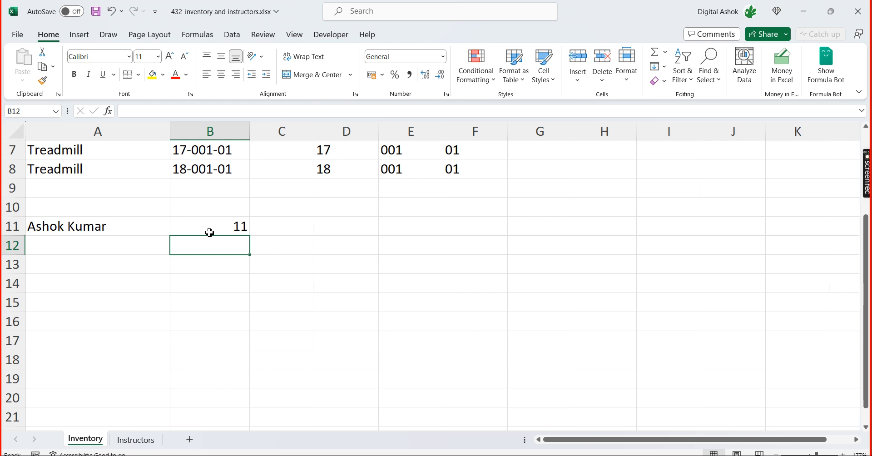
{"action": "scroll", "coordinate": [210, 233], "scroll_direction": "up", "scroll_amount": 2}
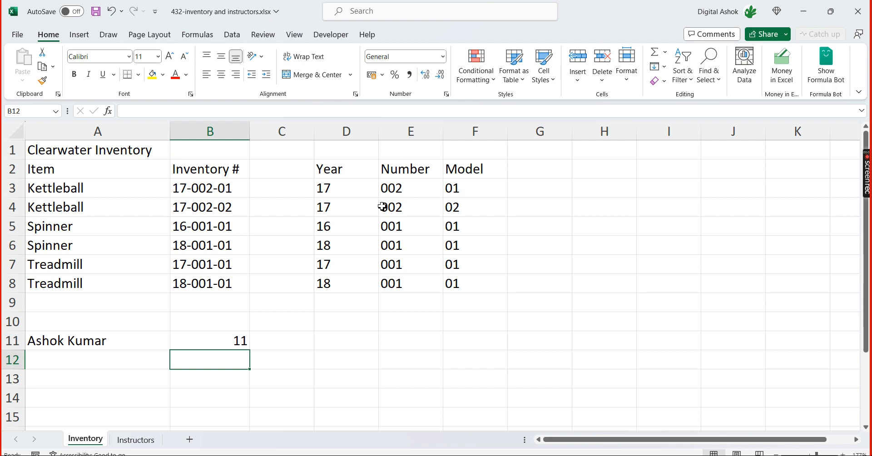
Review the MID formula in E3 and the inventory numbers in B3:B8
{"action": "left_click", "coordinate": [402, 191]}
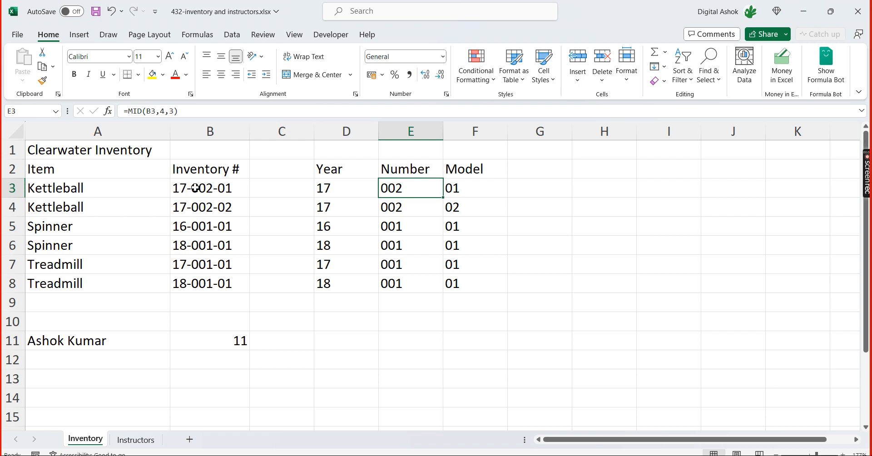
{"action": "left_click_drag", "start_coordinate": [193, 245], "coordinate": [196, 298]}
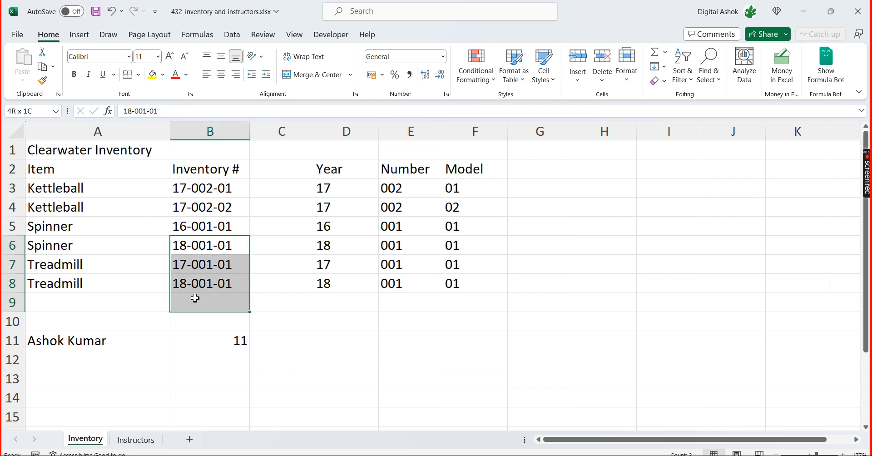
{"action": "left_click", "coordinate": [197, 282]}
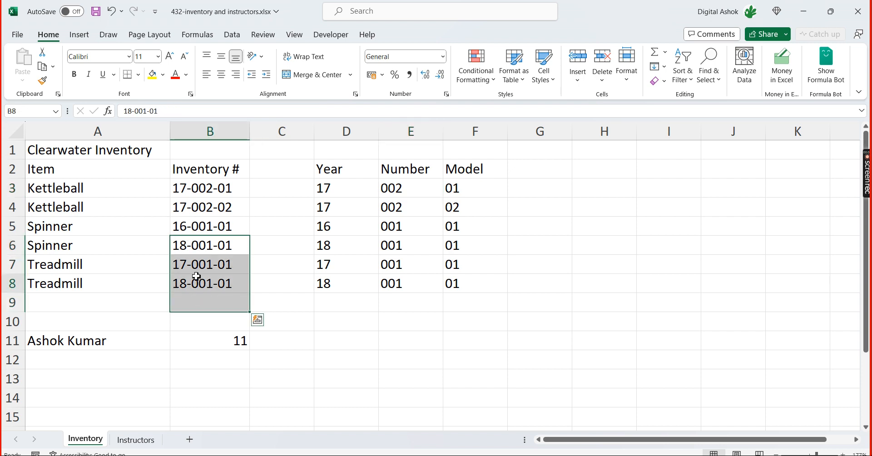
{"action": "left_click", "coordinate": [201, 190]}
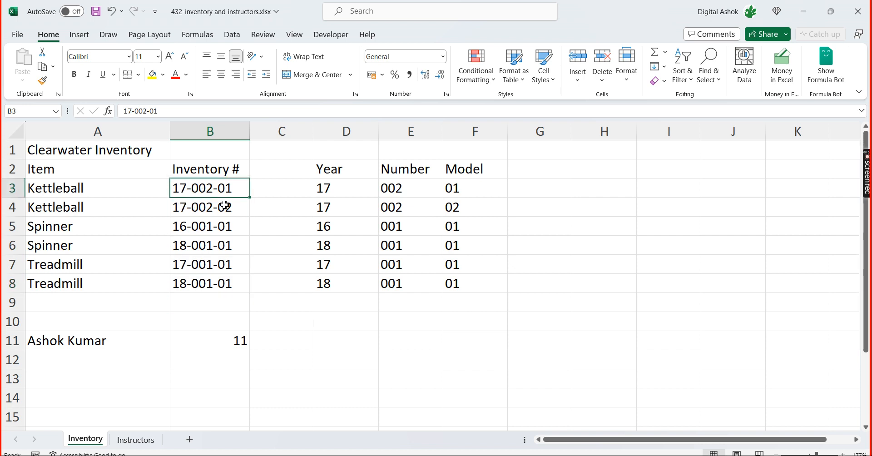
Enter two more sample full names in cells A12 and A13, below the name in A11
{"action": "scroll", "coordinate": [215, 289], "scroll_direction": "down", "scroll_amount": 1}
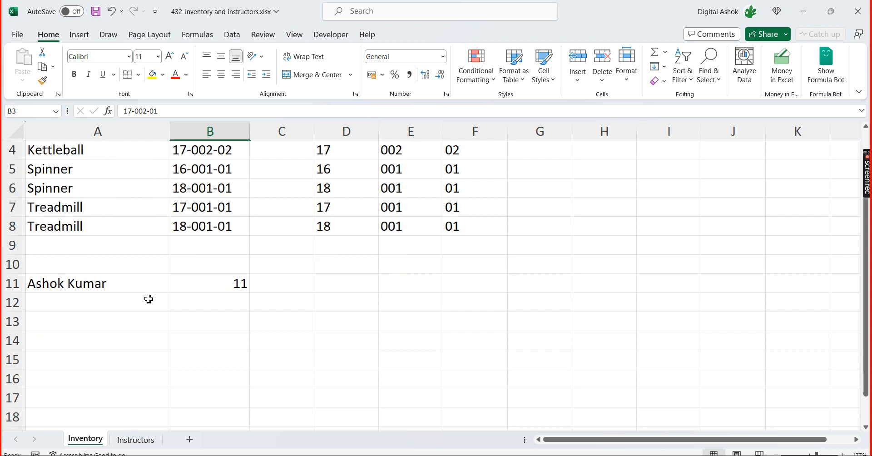
{"action": "left_click", "coordinate": [106, 286]}
{"action": "left_click", "coordinate": [82, 308]}
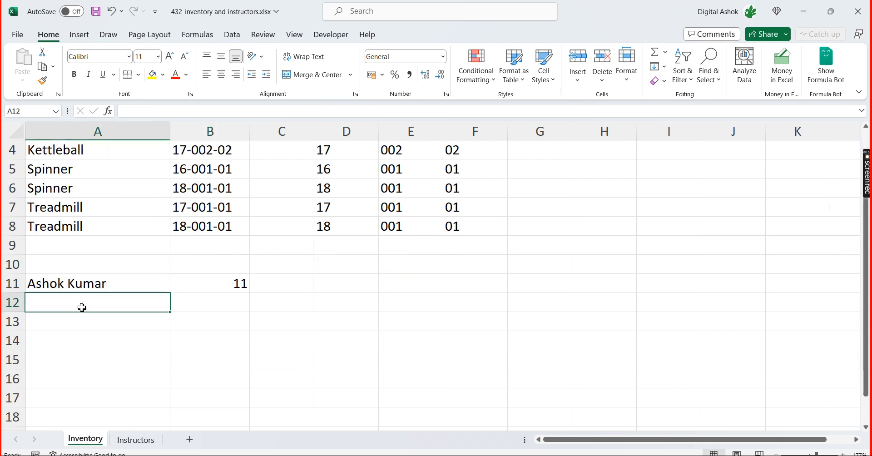
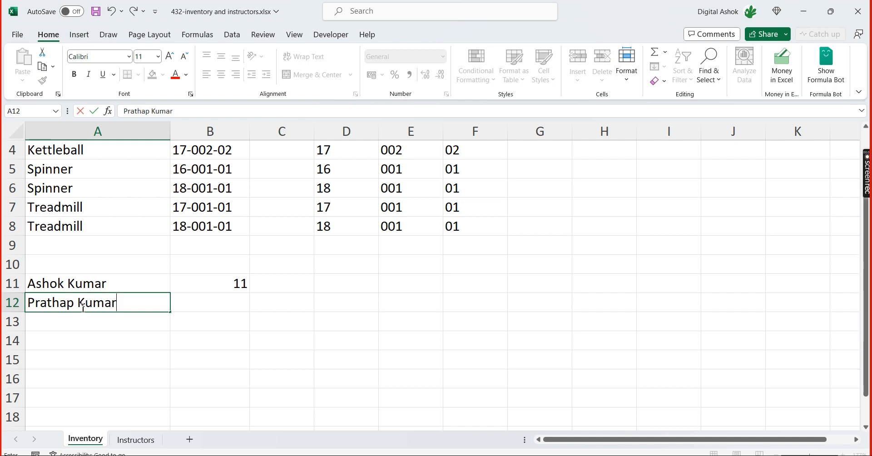
{"action": "key", "text": "Return"}
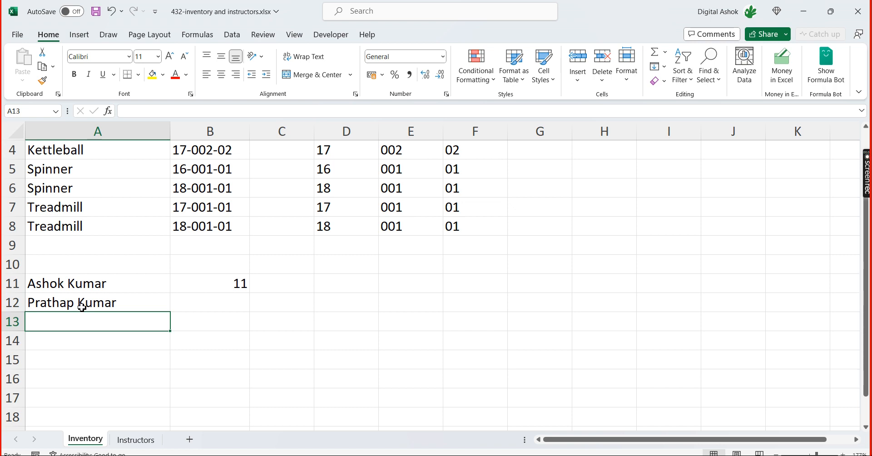
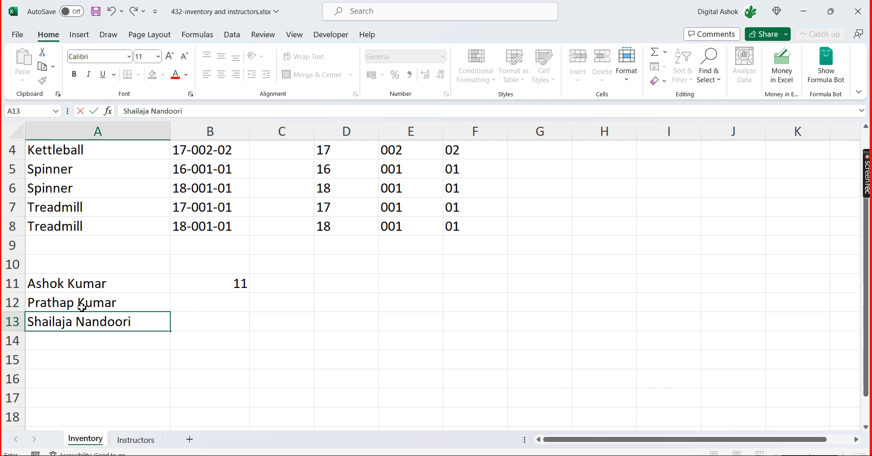
{"action": "key", "text": "Return"}
Review the name in A11 and its LEN formula in B11
{"action": "key", "text": "Up"}
{"action": "key", "text": "Up"}
{"action": "key", "text": "Up"}
{"action": "key", "text": "Up"}
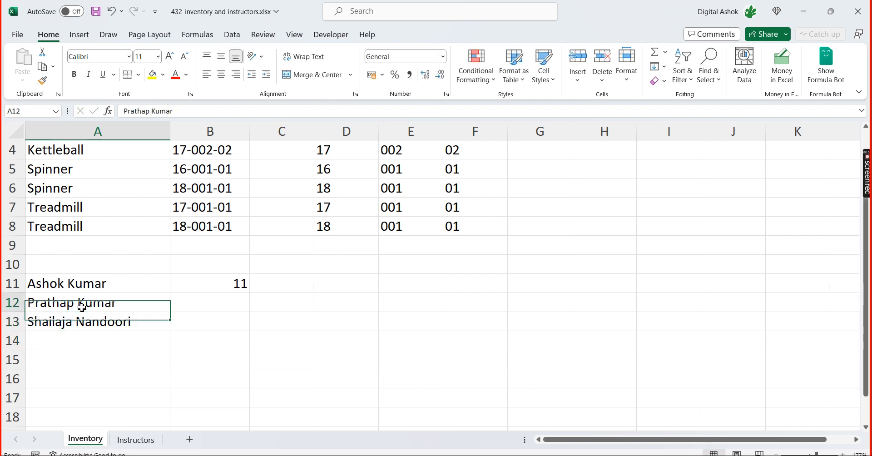
{"action": "key", "text": "Down"}
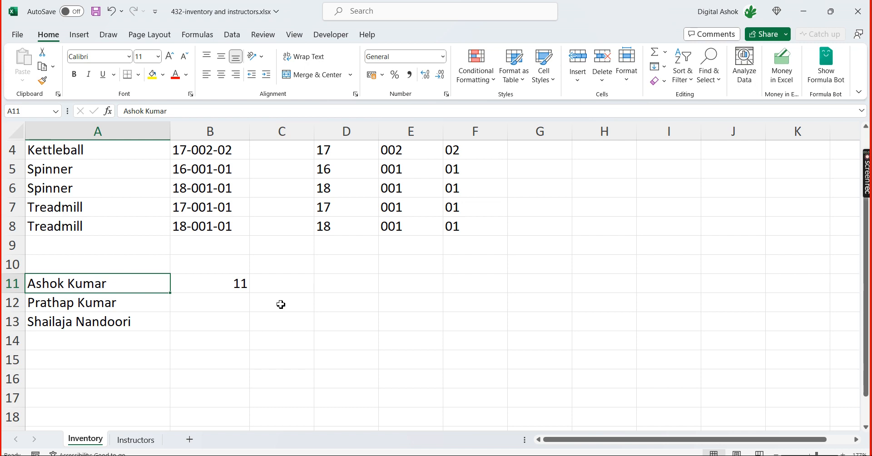
{"action": "left_click", "coordinate": [223, 288]}
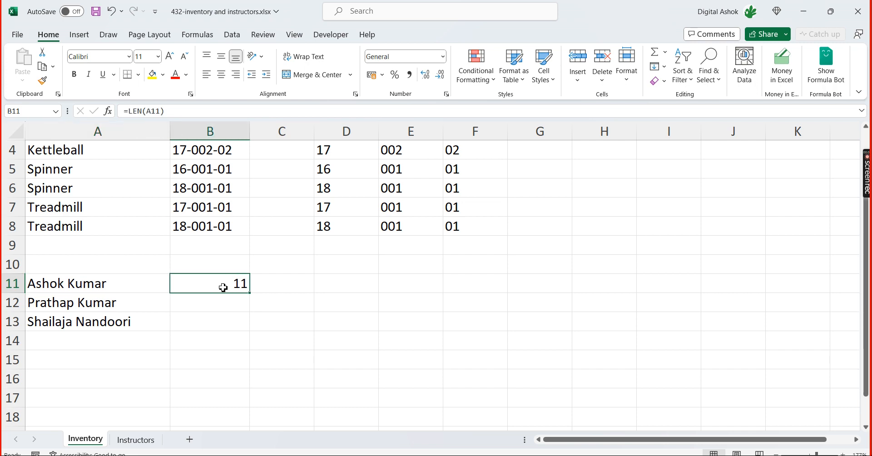
{"action": "left_click", "coordinate": [100, 288]}
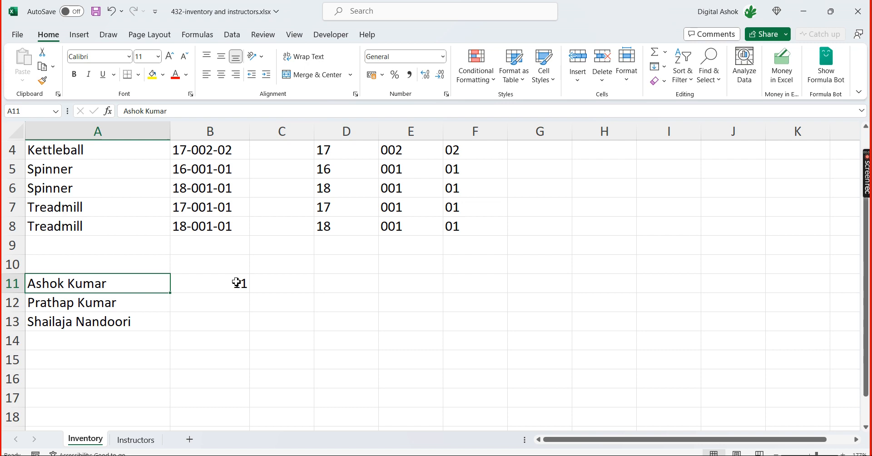
Extract the last five characters of the name in A11 by entering =RIGHT(A11,5) in C11
{"action": "left_click", "coordinate": [279, 285]}
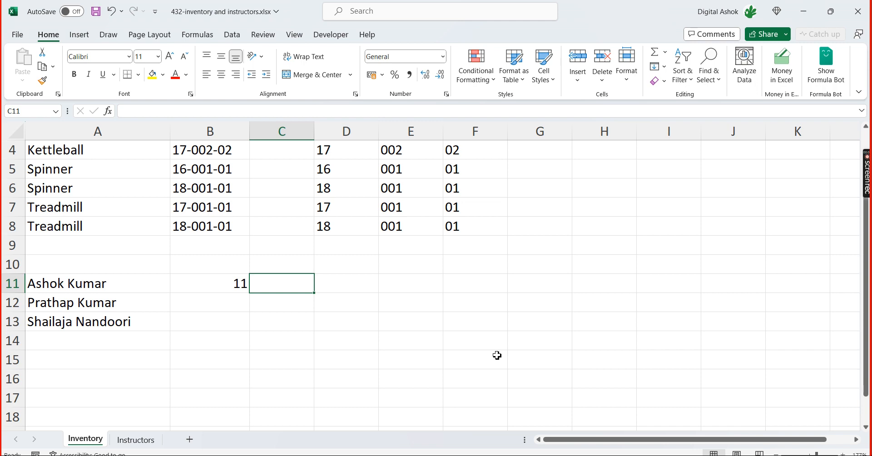
{"action": "type", "text": "="}
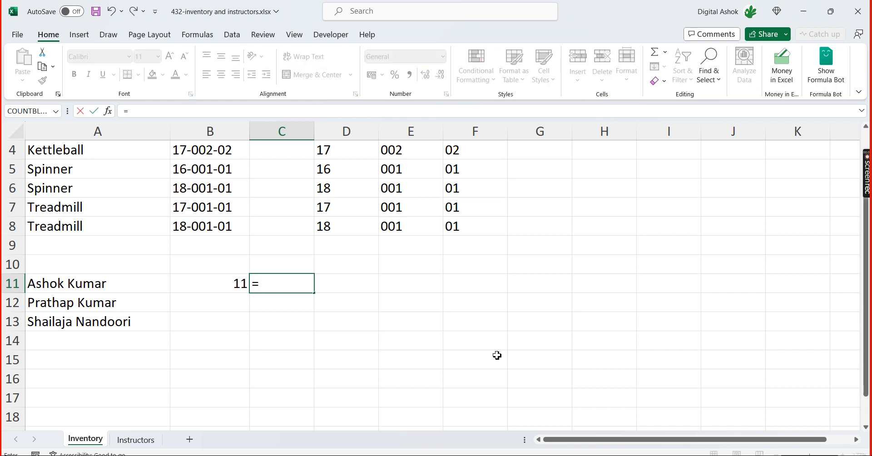
{"action": "type", "text": "right"}
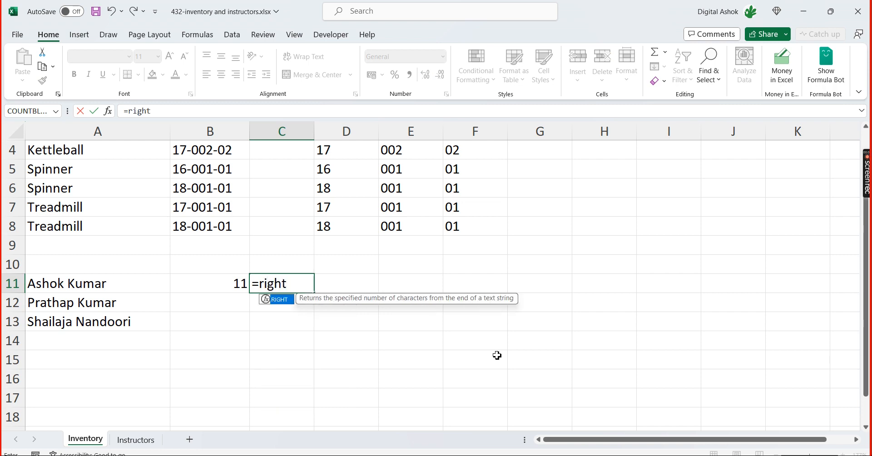
{"action": "key", "text": "Tab"}
{"action": "key", "text": "Left"}
{"action": "key", "text": "Left"}
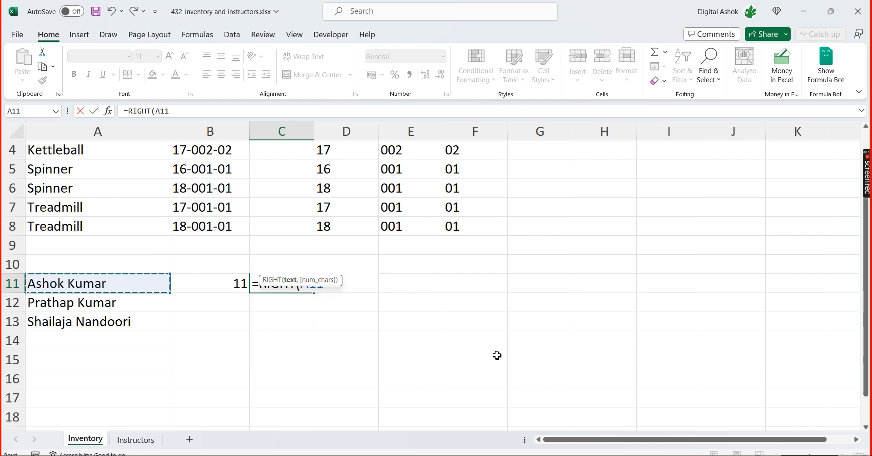
{"action": "type", "text": ","}
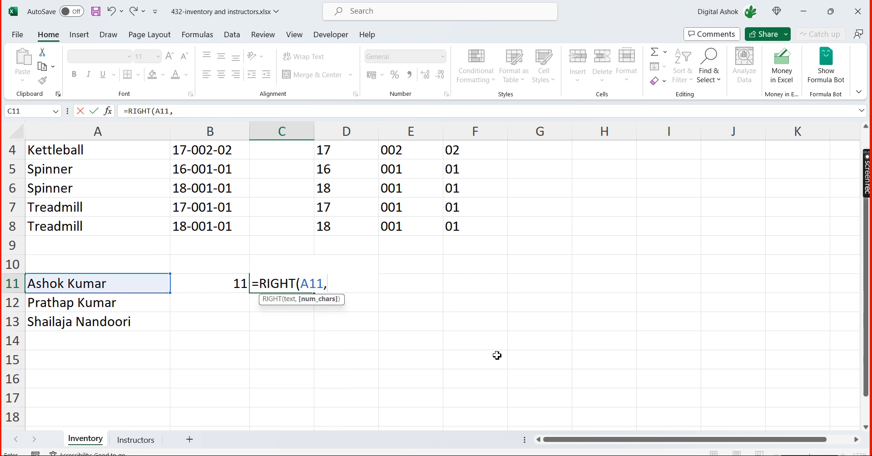
{"action": "type", "text": "5)"}
{"action": "key", "text": "Return"}
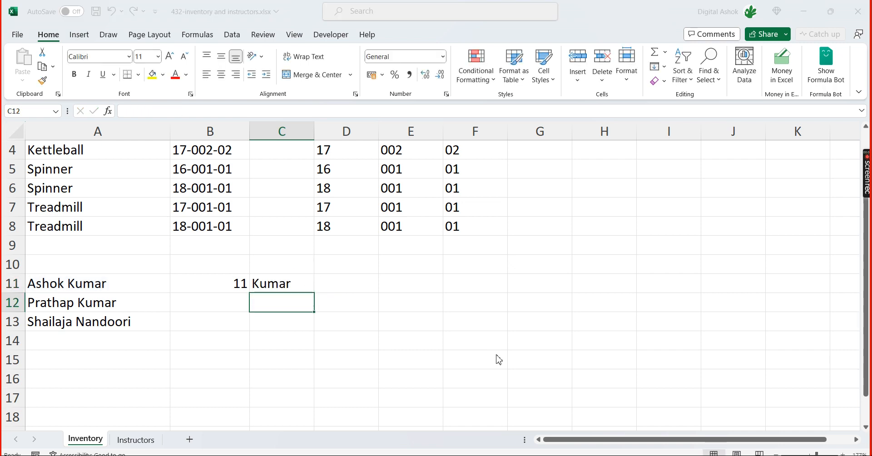
Switch to the Teams meeting, mute all attendees, and return to the Excel workbook
{"action": "key", "text": "alt+Tab"}
{"action": "key", "text": "alt+Tab"}
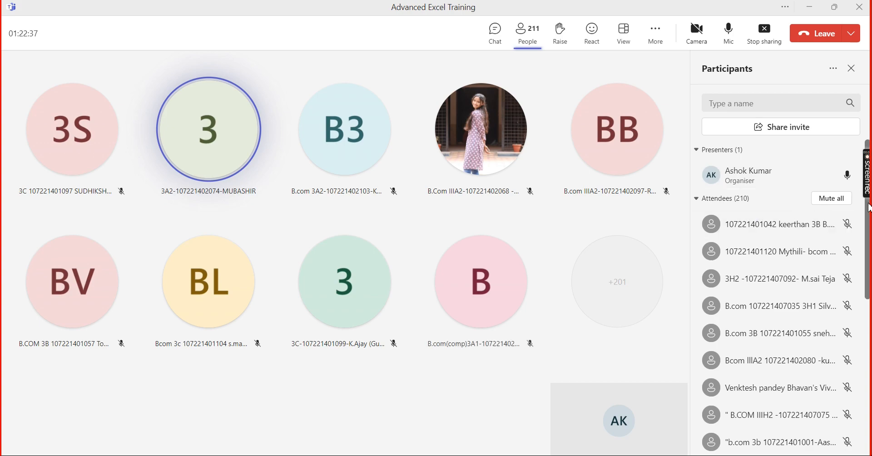
{"action": "left_click", "coordinate": [833, 198]}
{"action": "left_click", "coordinate": [488, 254]}
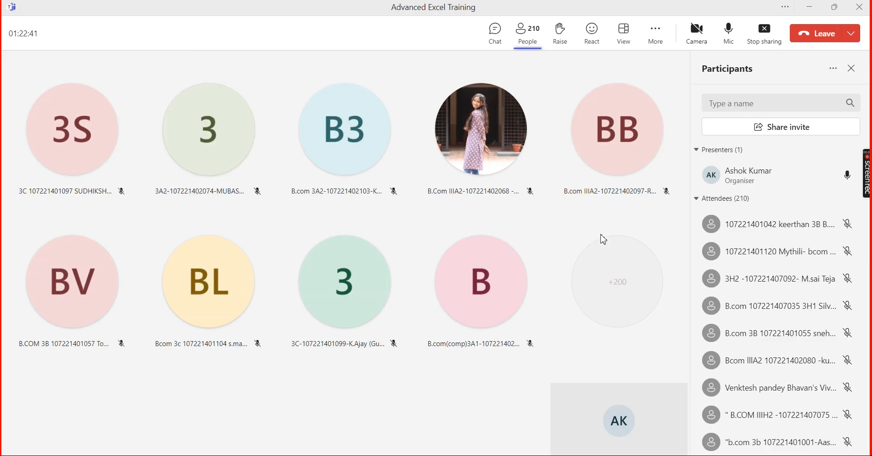
{"action": "key", "text": "alt+Tab"}
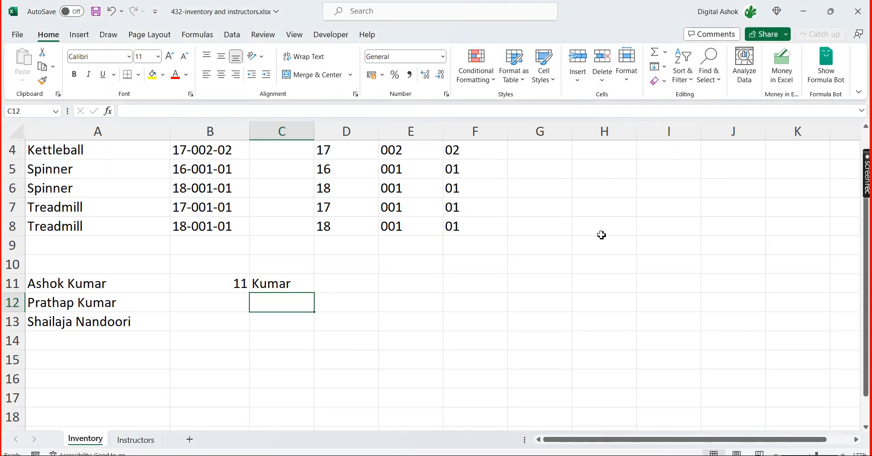
Review the name in A11 with its LEN formula in B11 and RIGHT formula in C11
{"action": "key", "text": "Up"}
{"action": "key", "text": "Left"}
{"action": "key", "text": "Left"}
{"action": "key", "text": "Right"}
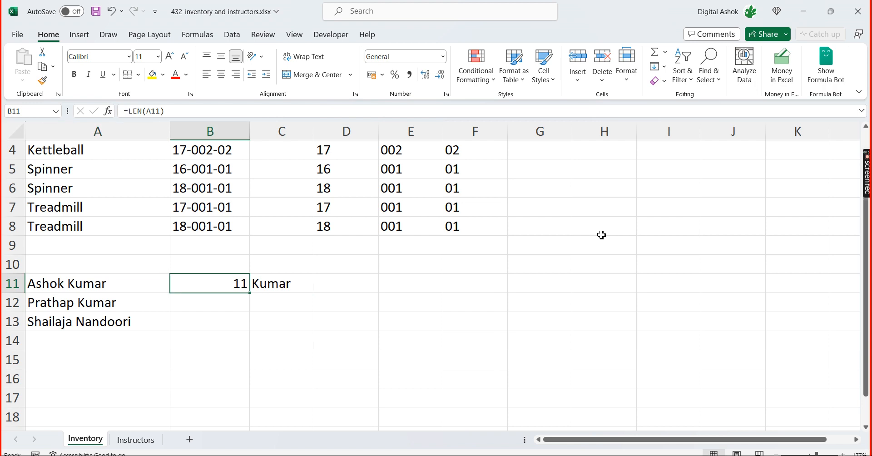
{"action": "key", "text": "Right"}
Append the letter b to the end of the name in A12
{"action": "key", "text": "Down"}
{"action": "key", "text": "Left"}
{"action": "key", "text": "Left"}
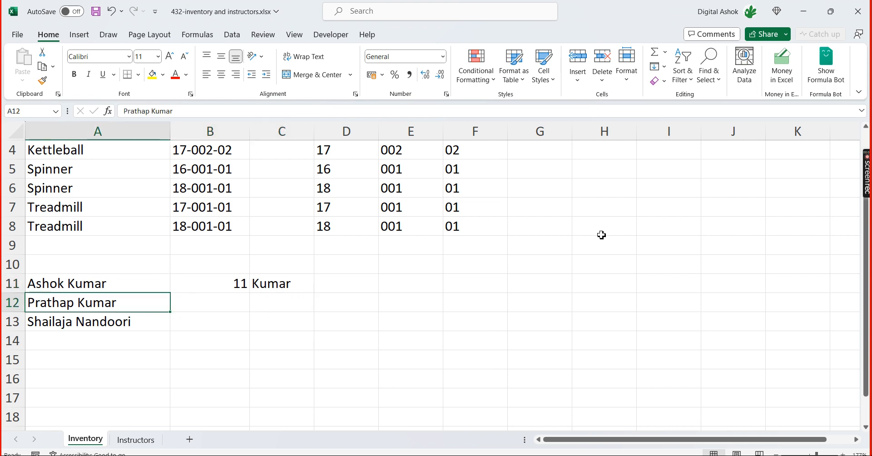
{"action": "left_click", "coordinate": [186, 113]}
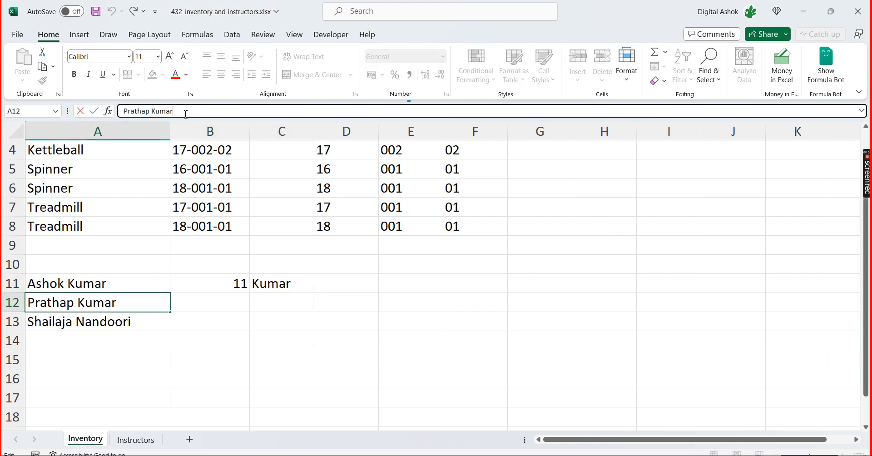
{"action": "type", "text": "b"}
{"action": "key", "text": "Return"}
{"action": "key", "text": "Up"}
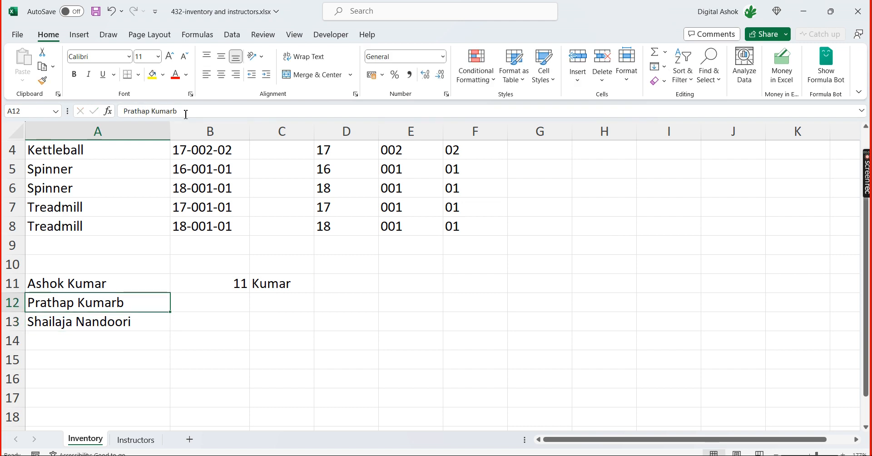
{"action": "key", "text": "Right"}
{"action": "key", "text": "Right"}
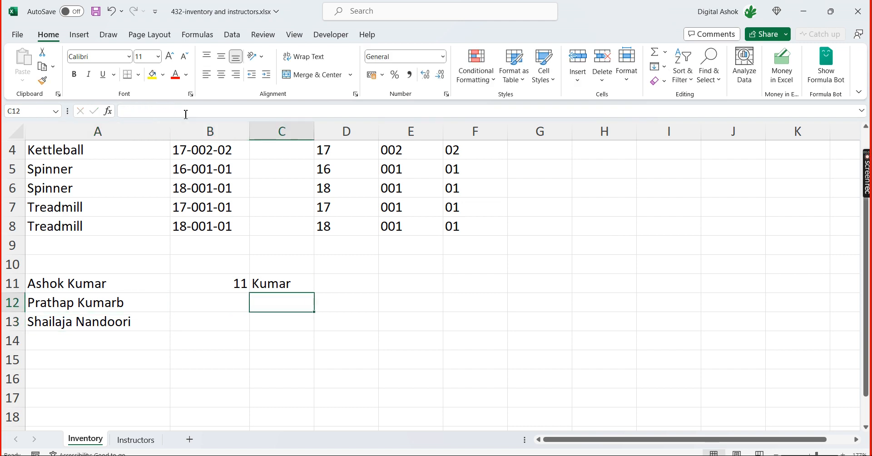
{"action": "type", "text": "=righat"}
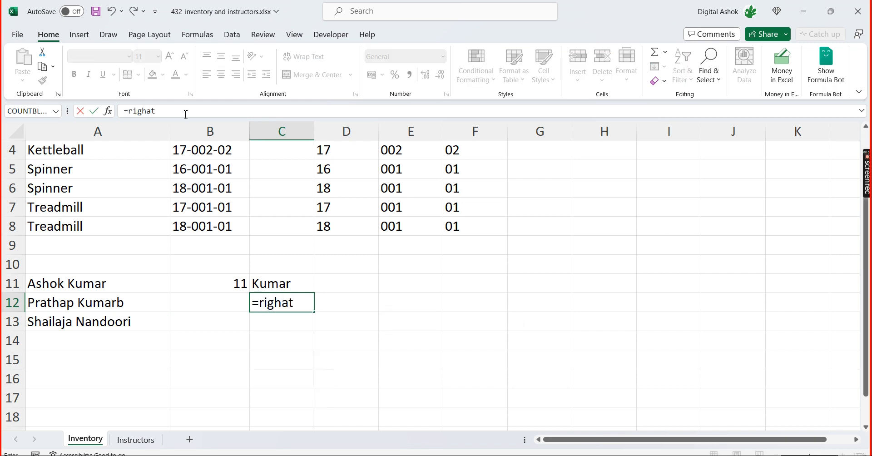
{"action": "key", "text": "Tab"}
{"action": "key", "text": "Left"}
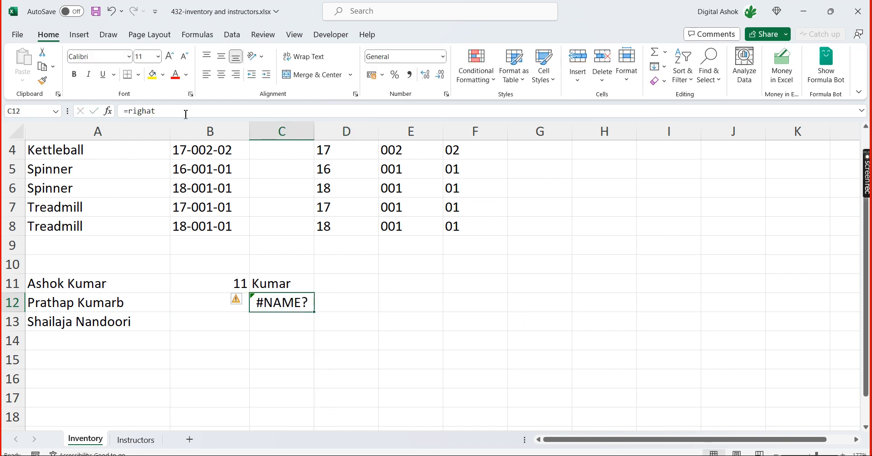
Extract the last six characters of the name in A12 by entering =RIGHT(A12,6) in C12
{"action": "type", "text": "=right"}
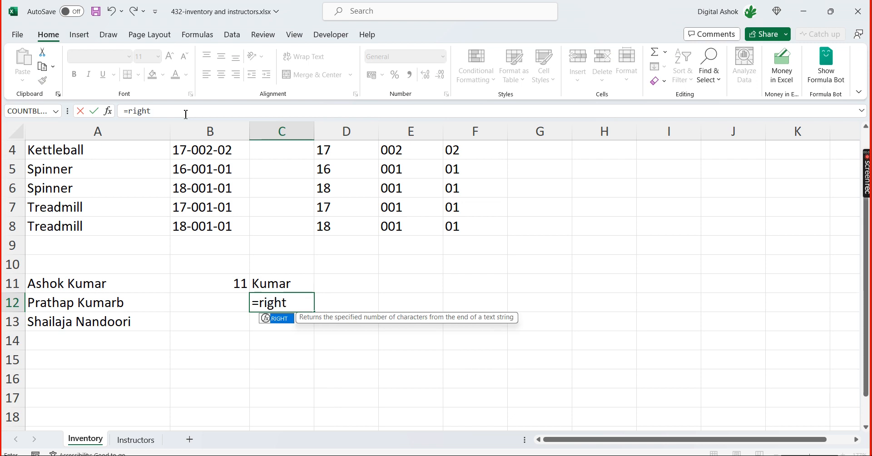
{"action": "key", "text": "Tab"}
{"action": "key", "text": "Left"}
{"action": "key", "text": "Left"}
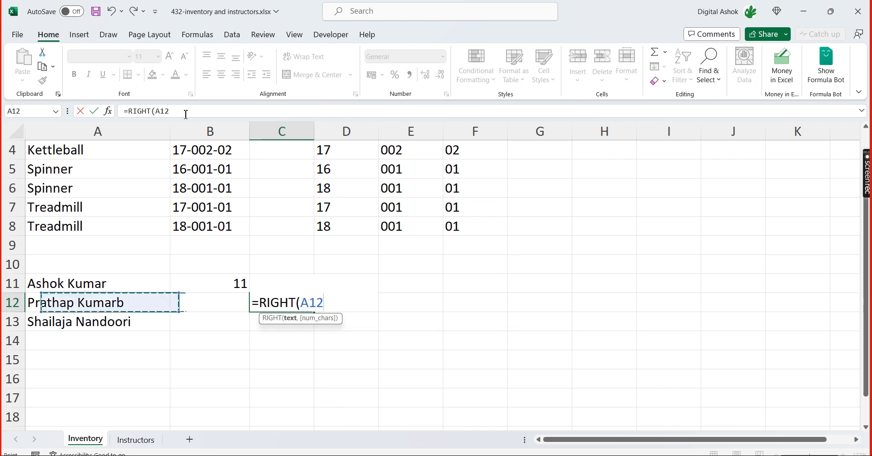
{"action": "type", "text": ","}
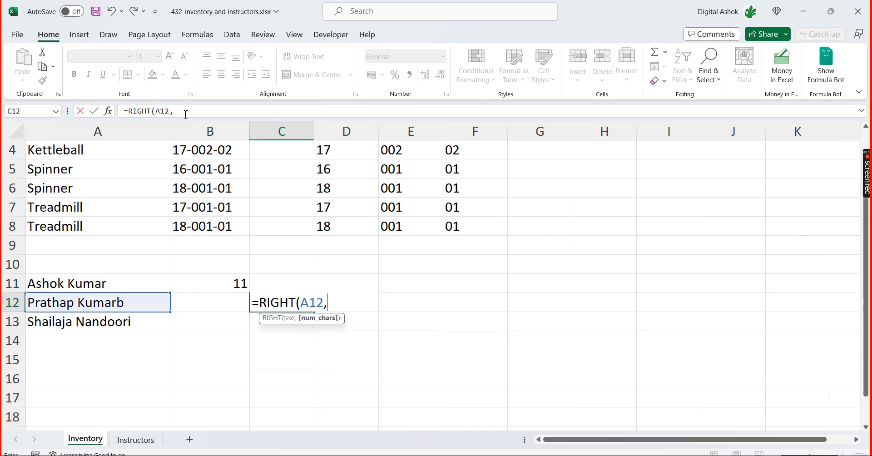
{"action": "type", "text": "6)"}
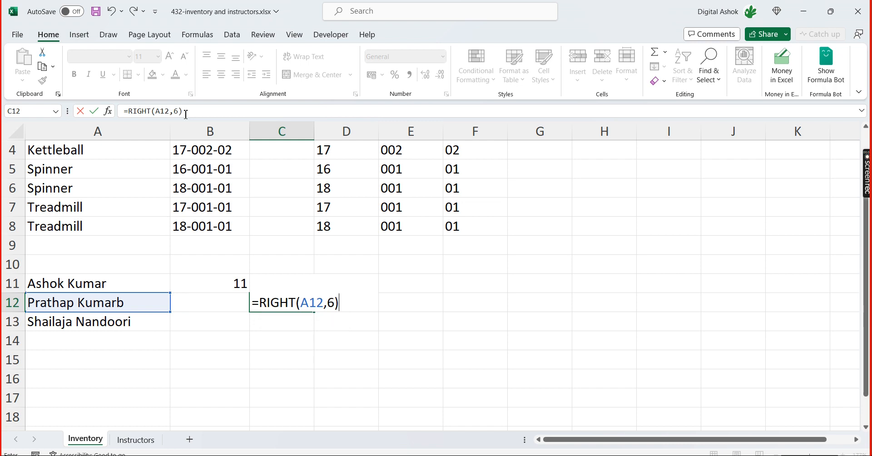
{"action": "key", "text": "Return"}
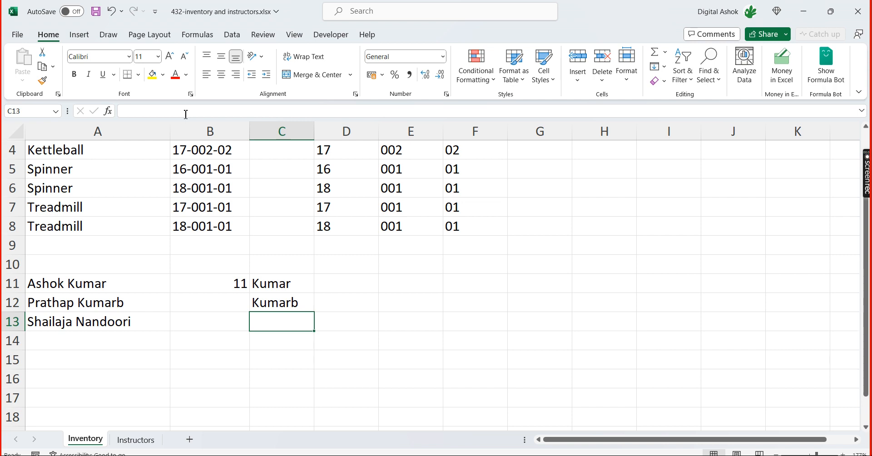
Extract the last eight characters of the name in A13 by entering =RIGHT(A13,8) in C13
{"action": "type", "text": "="}
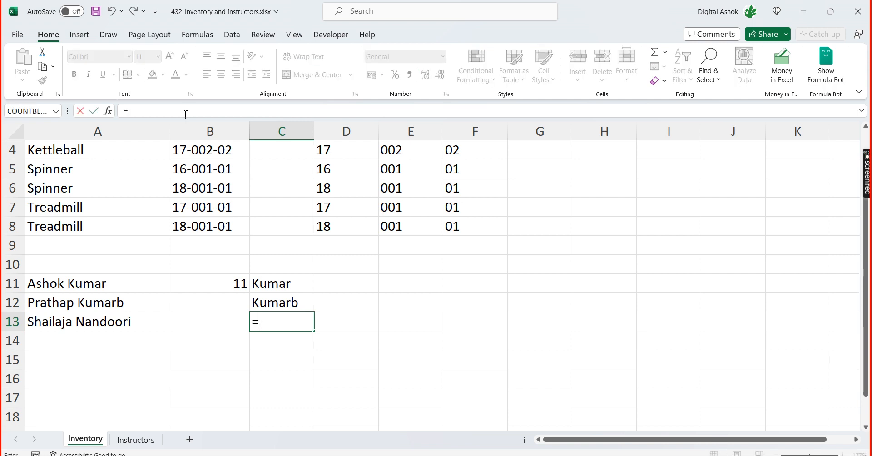
{"action": "type", "text": "righ"}
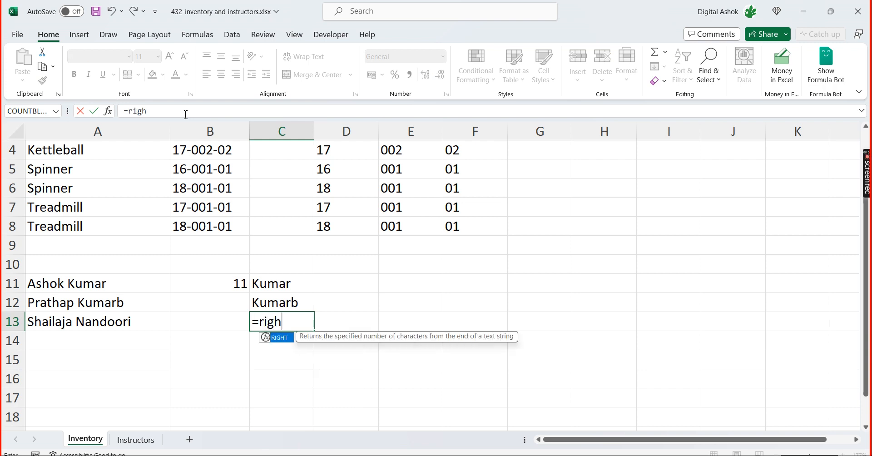
{"action": "key", "text": "Tab"}
{"action": "key", "text": "Left"}
{"action": "key", "text": "Left"}
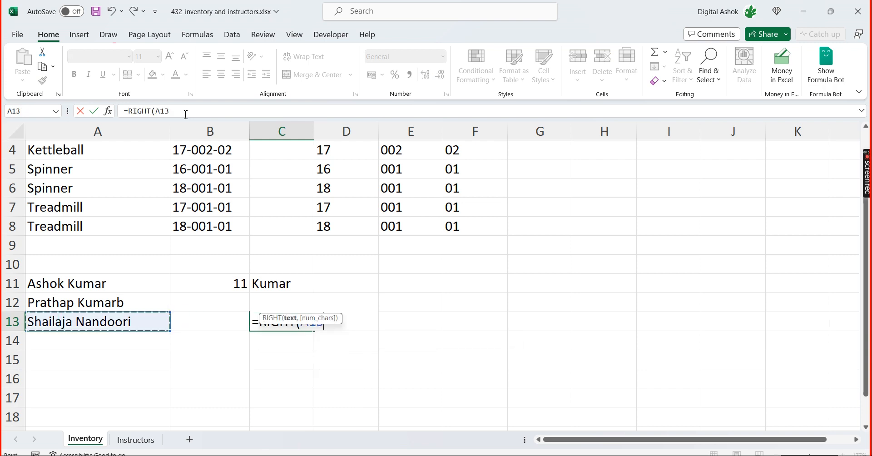
{"action": "type", "text": ",8"}
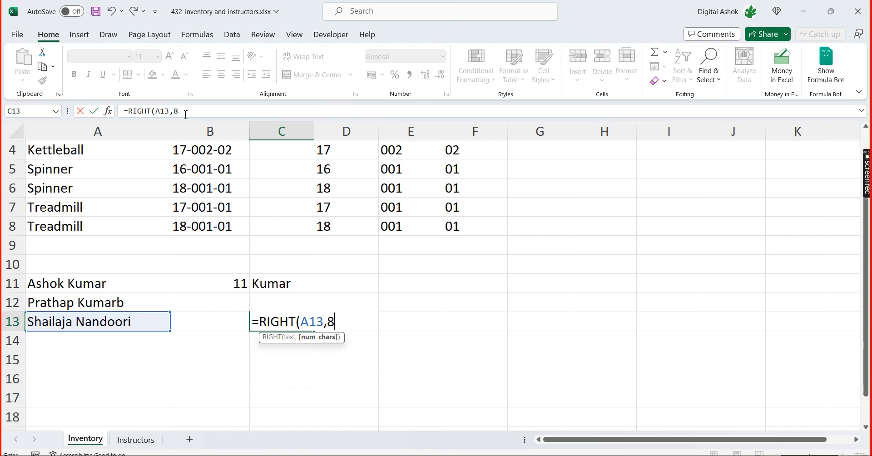
{"action": "type", "text": ")"}
{"action": "key", "text": "Return"}
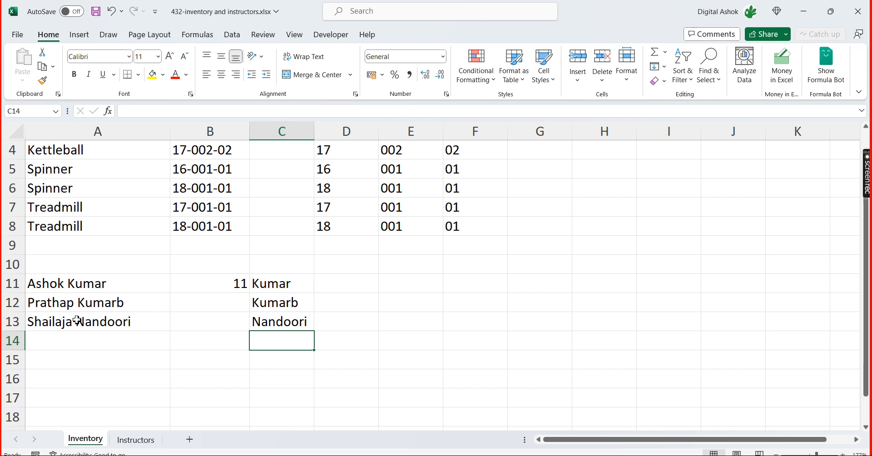
Clear the RIGHT formulas from C11:C13
{"action": "left_click", "coordinate": [395, 228]}
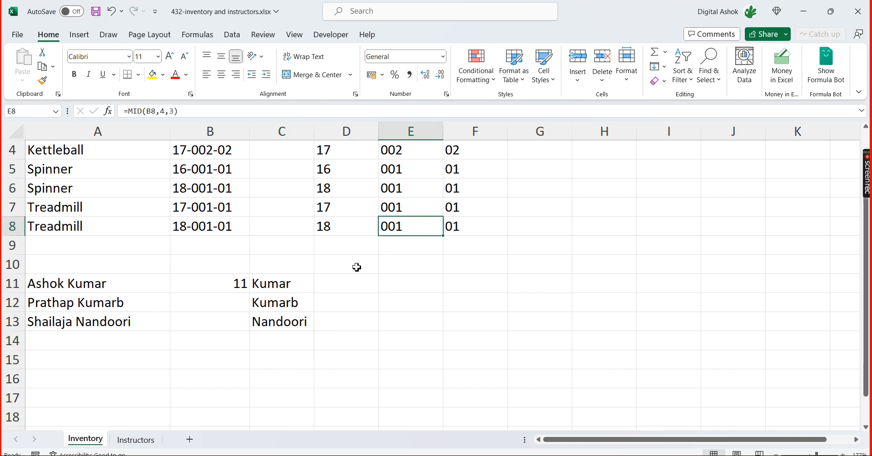
{"action": "left_click", "coordinate": [93, 290]}
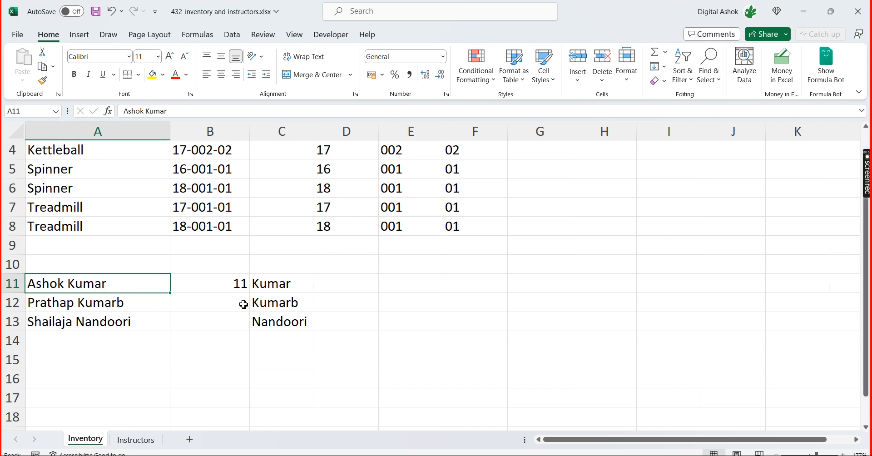
{"action": "left_click_drag", "start_coordinate": [282, 288], "coordinate": [282, 326]}
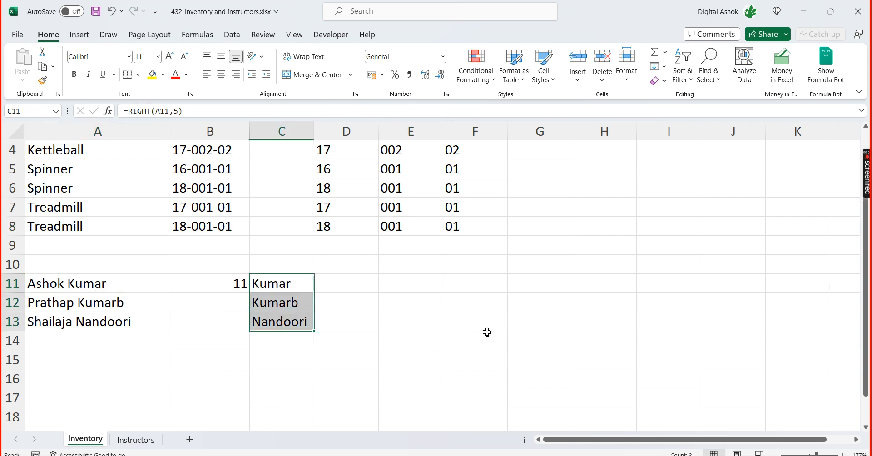
{"action": "key", "text": "Delete"}
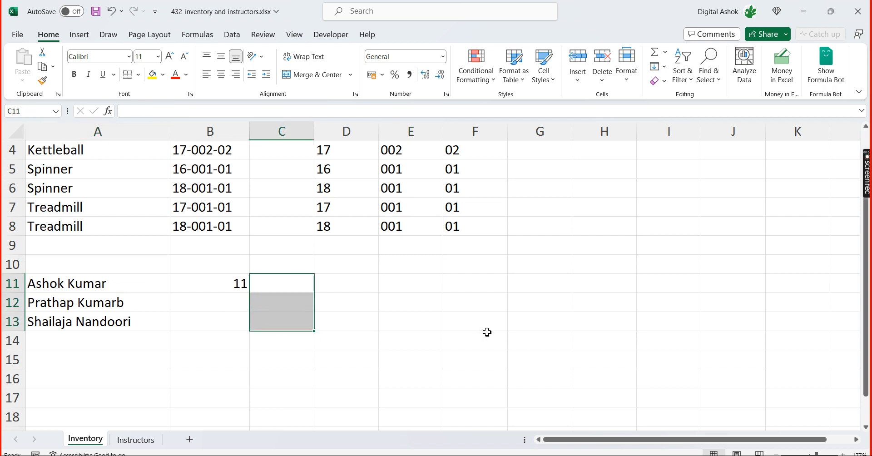
Delete the LEN formula in B11 and undo the deletion
{"action": "key", "text": "Left"}
{"action": "key", "text": "Delete"}
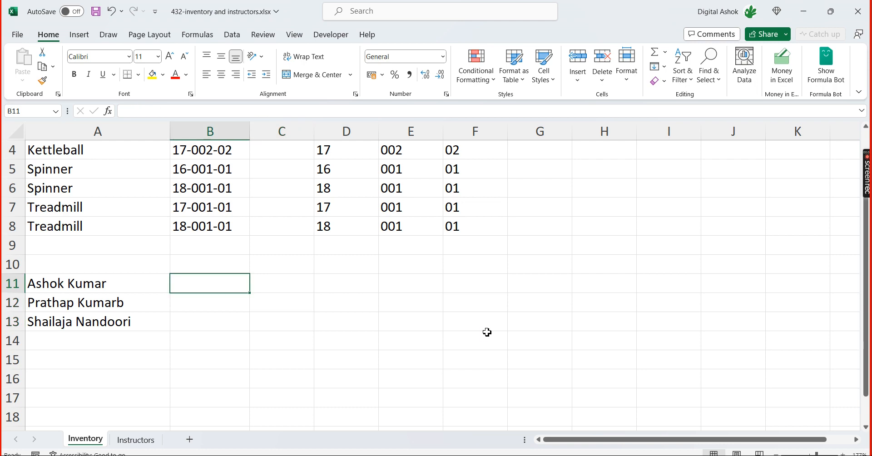
{"action": "key", "text": "Left"}
{"action": "key", "text": "Right"}
{"action": "key", "text": "ctrl+z"}
{"action": "key", "text": "Right"}
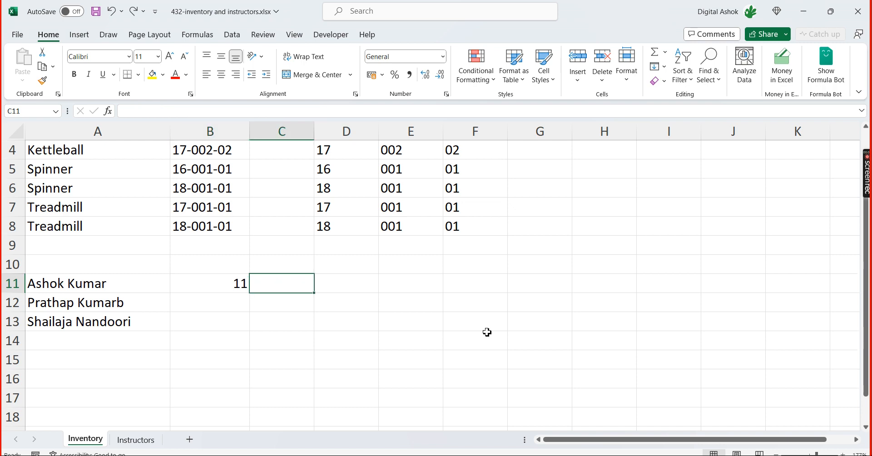
Find the position of the space in the A11 name by entering =SEARCH(" ",A11) in C11
{"action": "key", "text": "Left"}
{"action": "key", "text": "Left"}
{"action": "key", "text": "Right"}
{"action": "key", "text": "Right"}
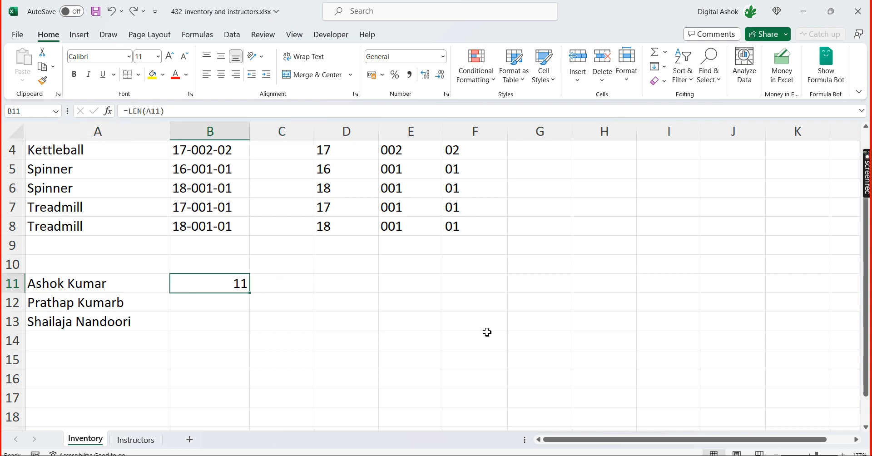
{"action": "type", "text": "="}
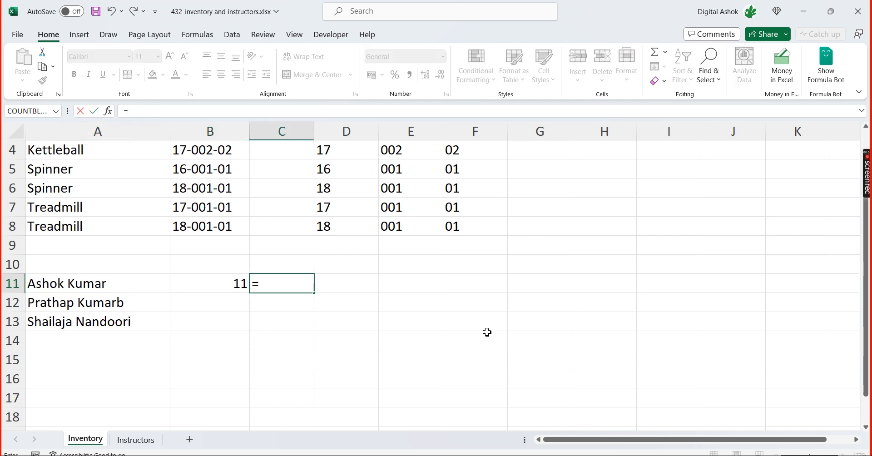
{"action": "type", "text": "search"}
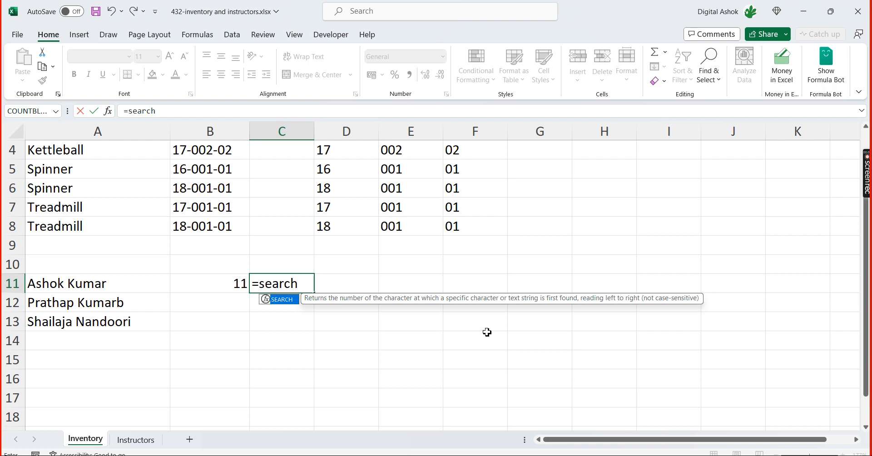
{"action": "key", "text": "Tab"}
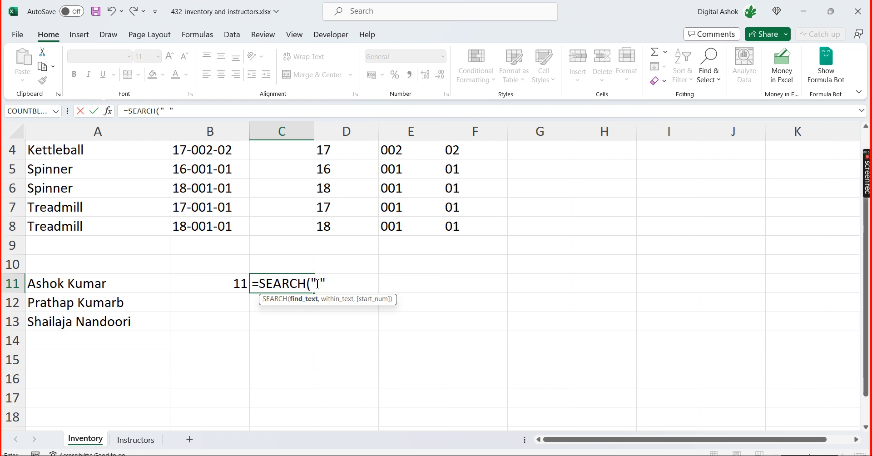
{"action": "type", "text": ","}
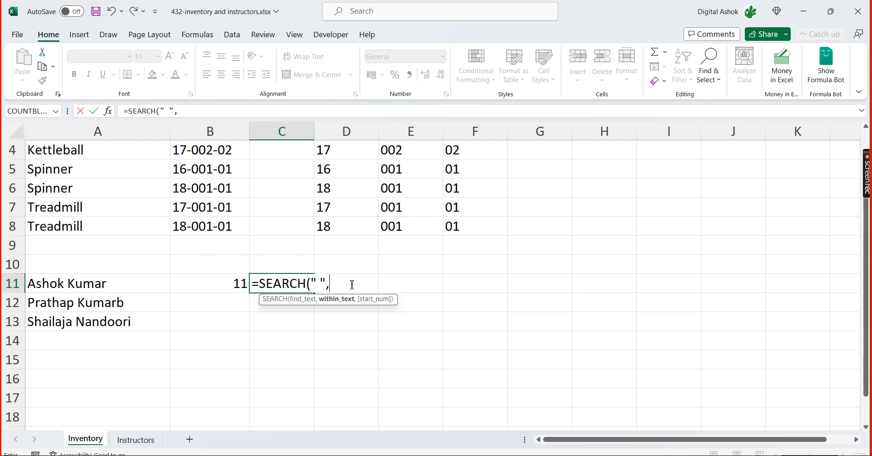
{"action": "left_click", "coordinate": [127, 281]}
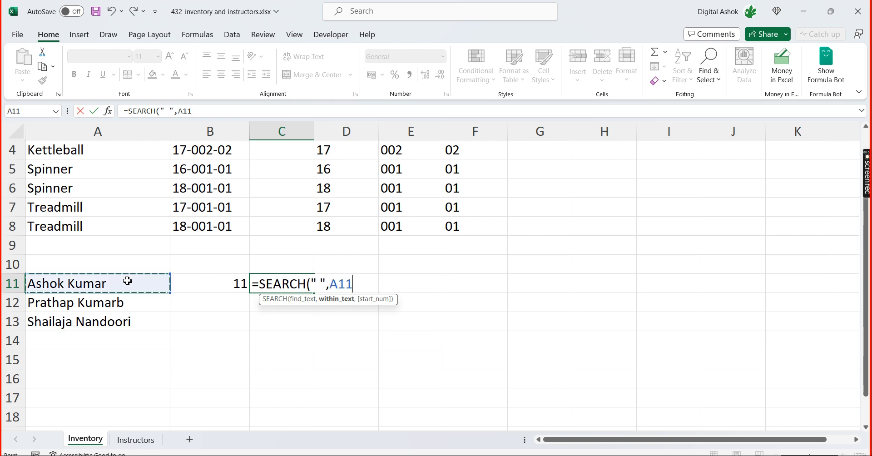
{"action": "type", "text": ")"}
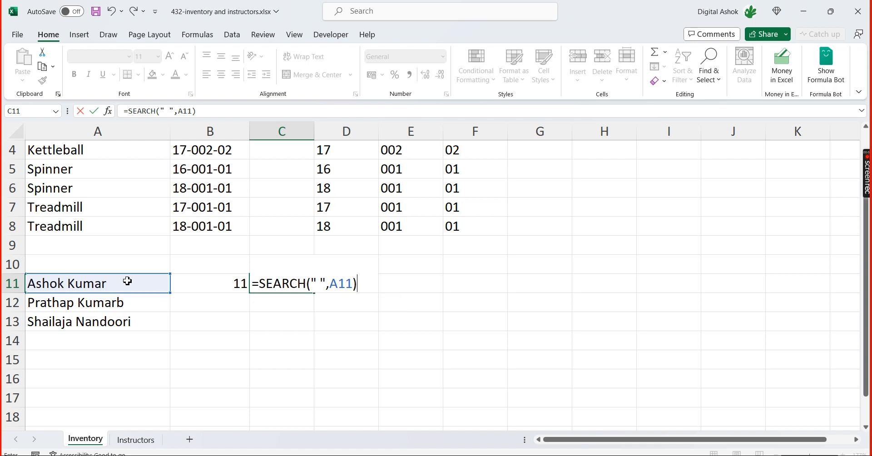
{"action": "key", "text": "Return"}
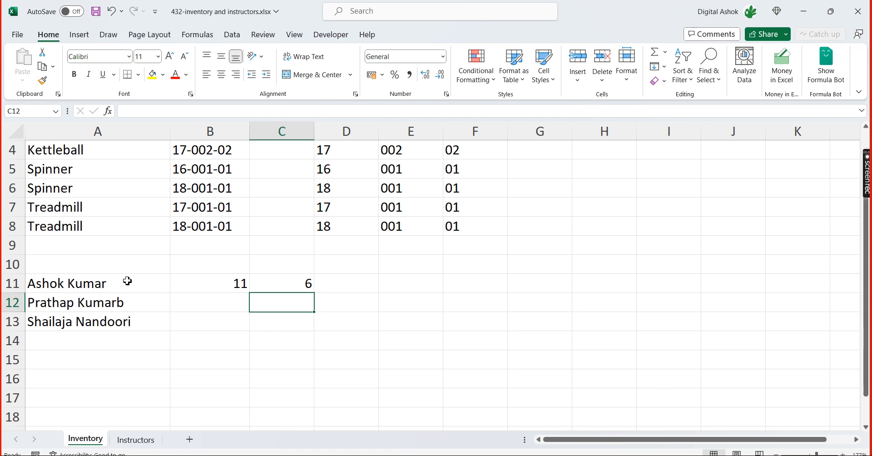
Fill the SEARCH formula from C11 down to C13 and check the copied formulas in C12 and C13
{"action": "key", "text": "Up"}
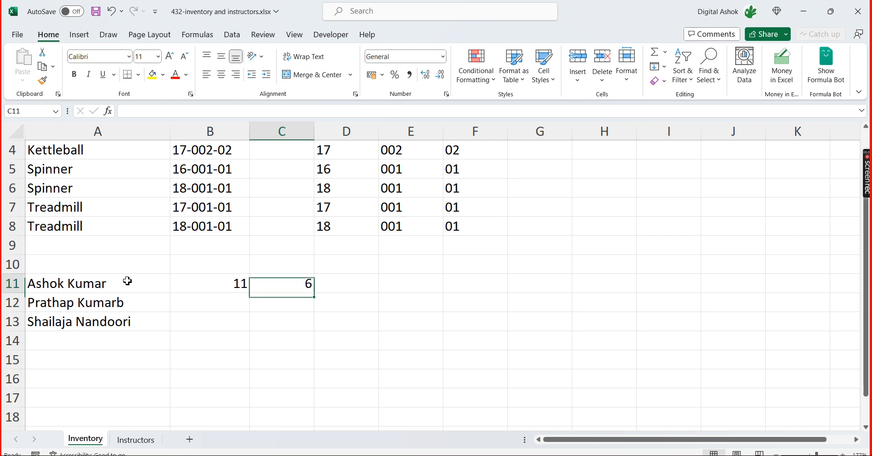
{"action": "left_click_drag", "start_coordinate": [314, 294], "coordinate": [313, 327]}
{"action": "left_click", "coordinate": [288, 305]}
{"action": "left_click", "coordinate": [288, 324]}
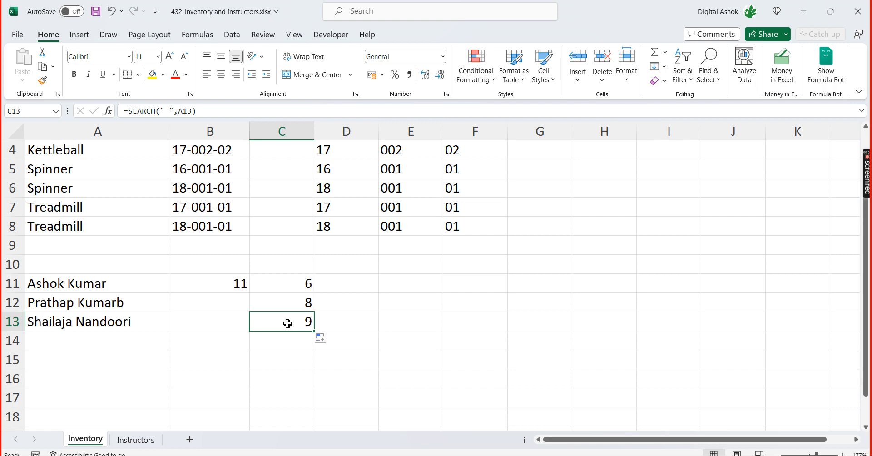
Extract the last name from A11 by entering =MID(A11,C11+1,100) in D11
{"action": "left_click", "coordinate": [355, 290]}
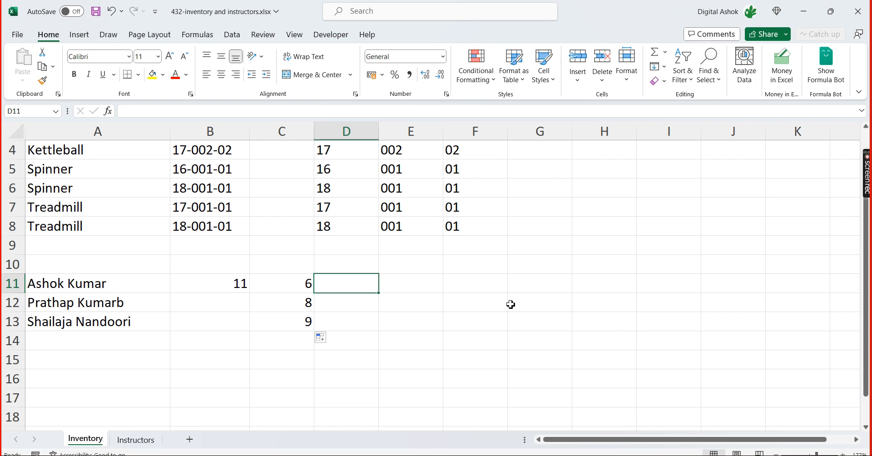
{"action": "type", "text": "="}
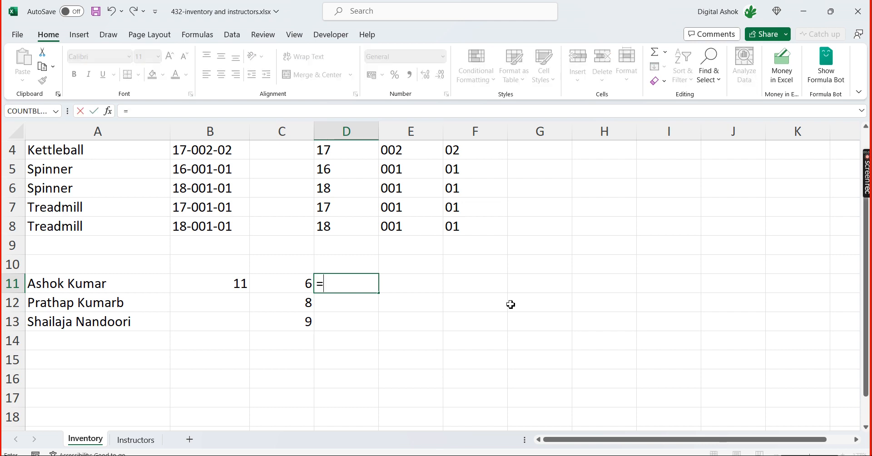
{"action": "type", "text": "mid"}
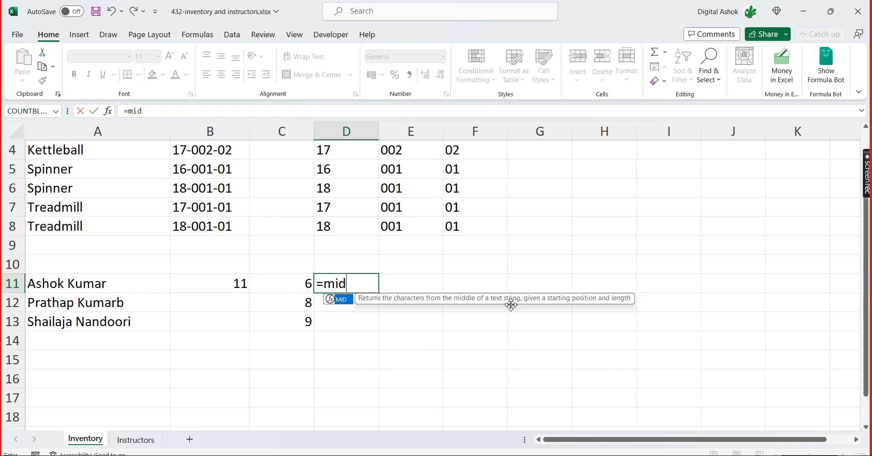
{"action": "key", "text": "Tab"}
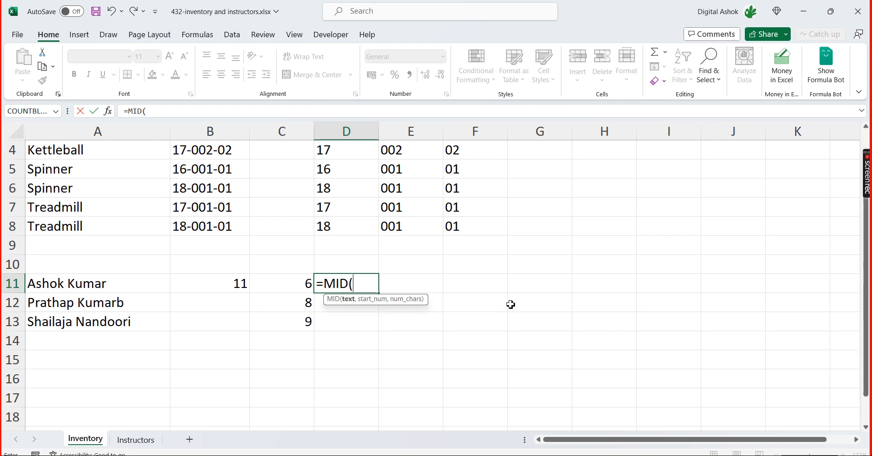
{"action": "key", "text": "Left"}
{"action": "key", "text": "Left"}
{"action": "key", "text": "Left"}
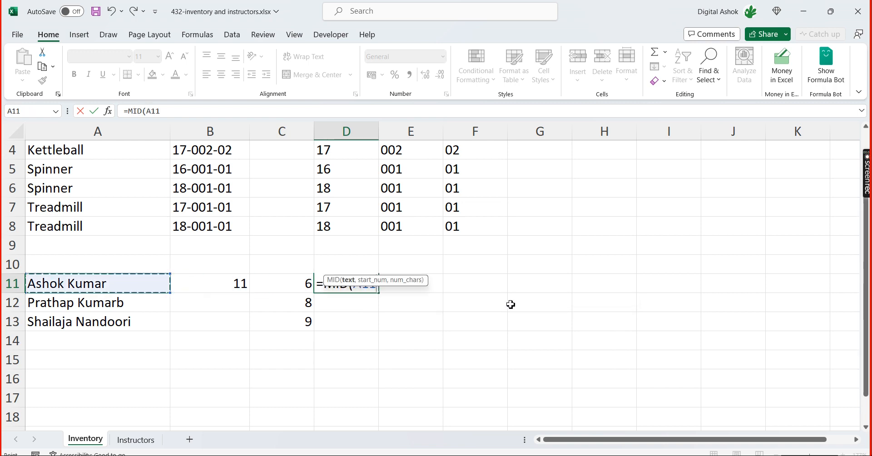
{"action": "type", "text": ","}
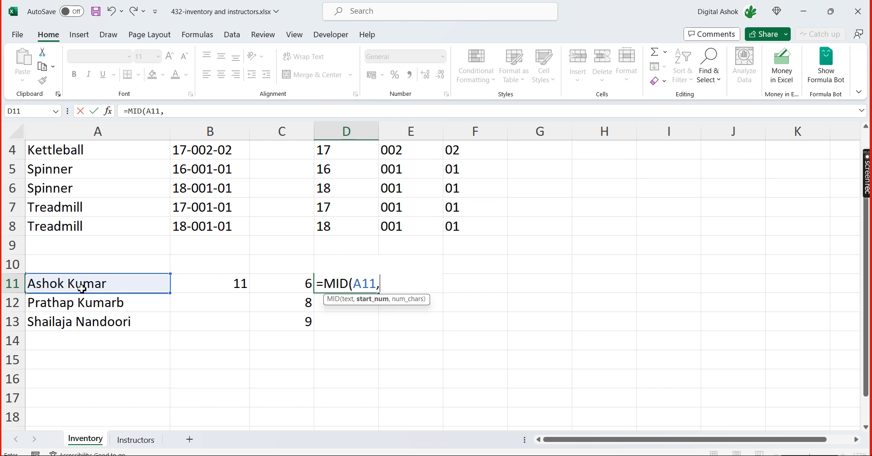
{"action": "left_click", "coordinate": [302, 285]}
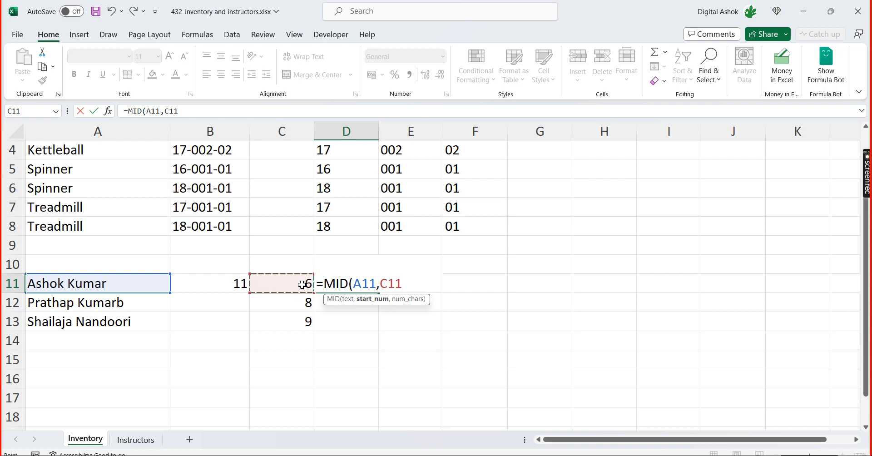
{"action": "type", "text": "+1"}
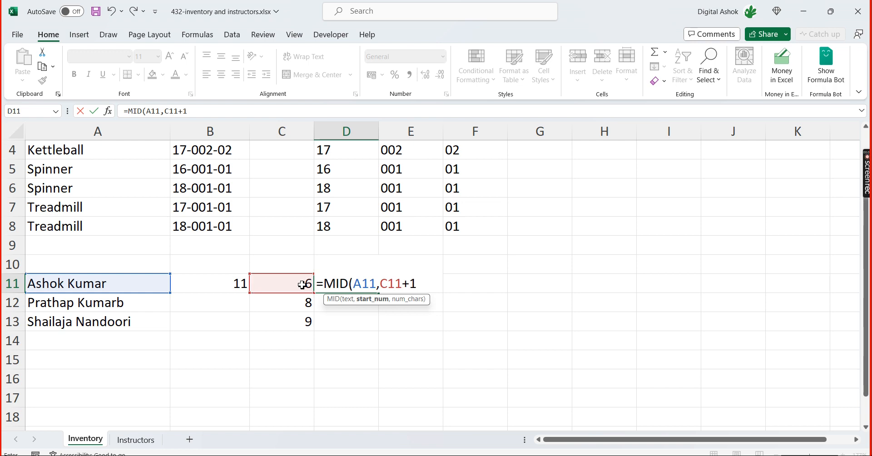
{"action": "type", "text": ","}
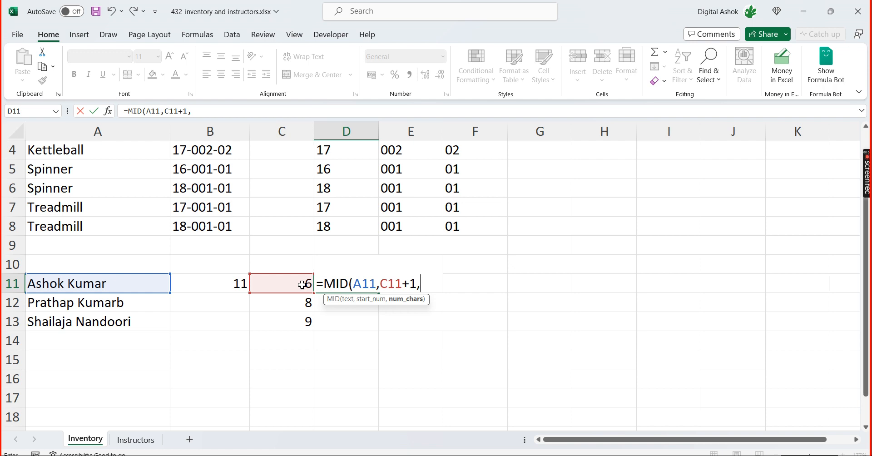
{"action": "type", "text": "100"}
{"action": "type", "text": ")"}
{"action": "key", "text": "Return"}
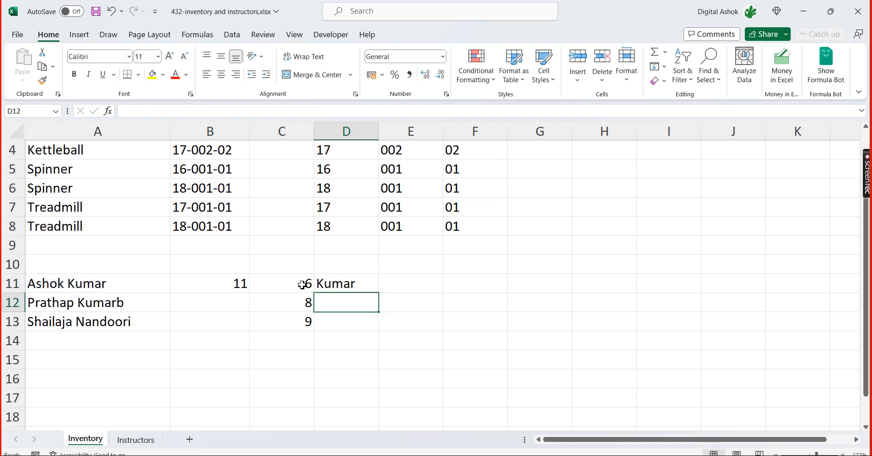
Fill the MID formula from D11 down to D13 and review the formula in D11
{"action": "key", "text": "Up"}
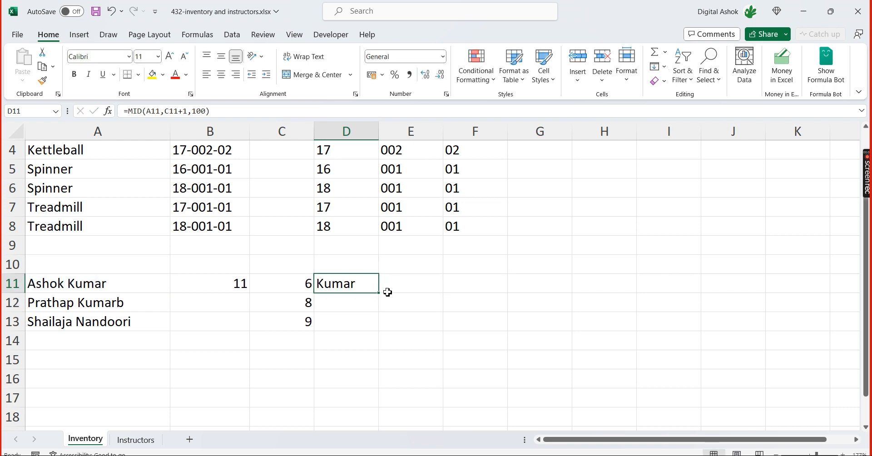
{"action": "left_click_drag", "start_coordinate": [379, 294], "coordinate": [383, 331]}
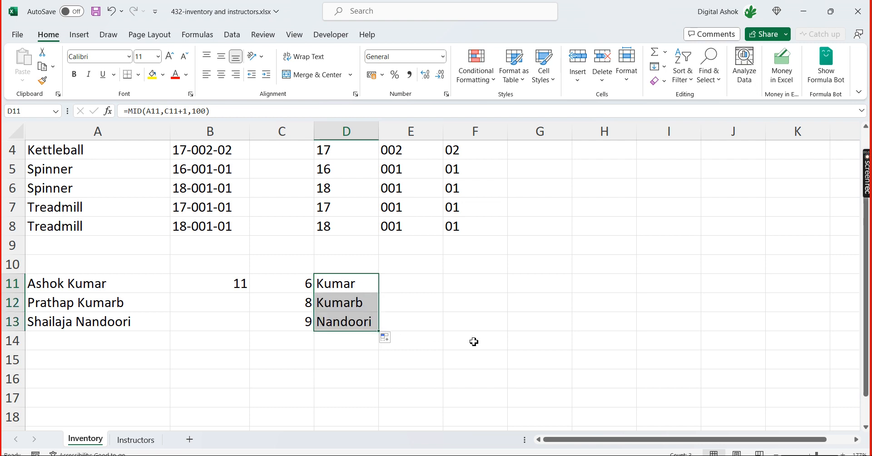
{"action": "left_click", "coordinate": [482, 331]}
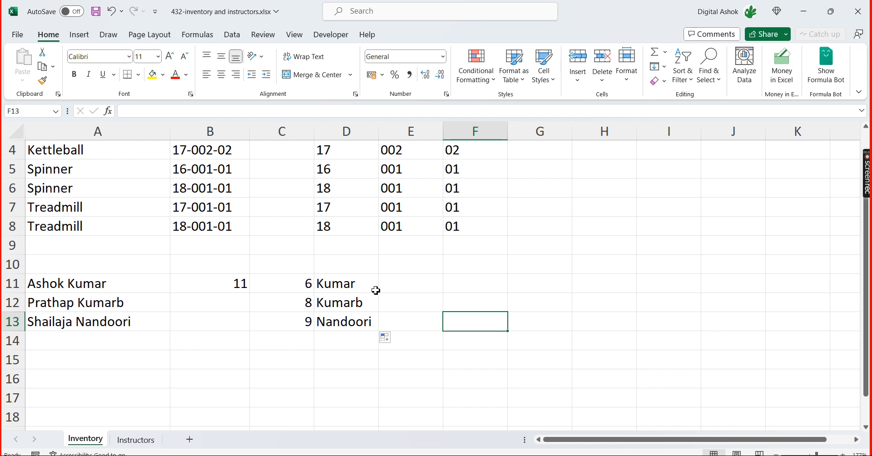
{"action": "left_click", "coordinate": [353, 289]}
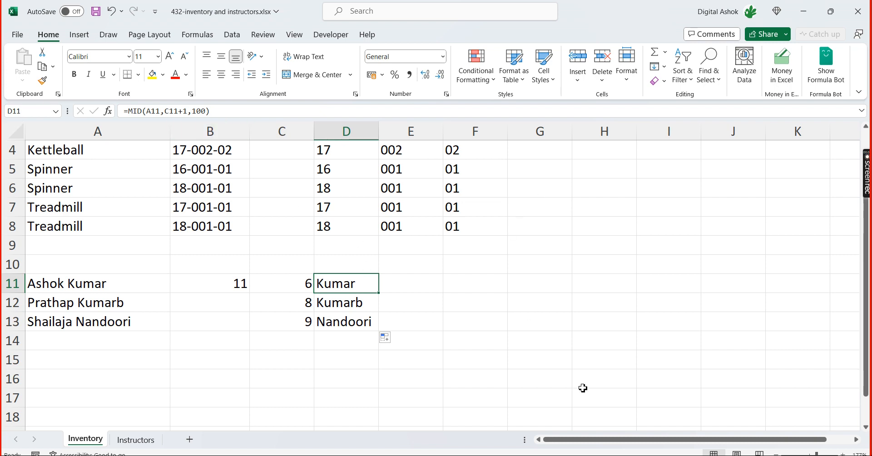
Replace the C11 reference in D11's MID formula with a nested search, making it =MID(A11,SEARCH(" ",A11)+1,100)
{"action": "key", "text": "F2"}
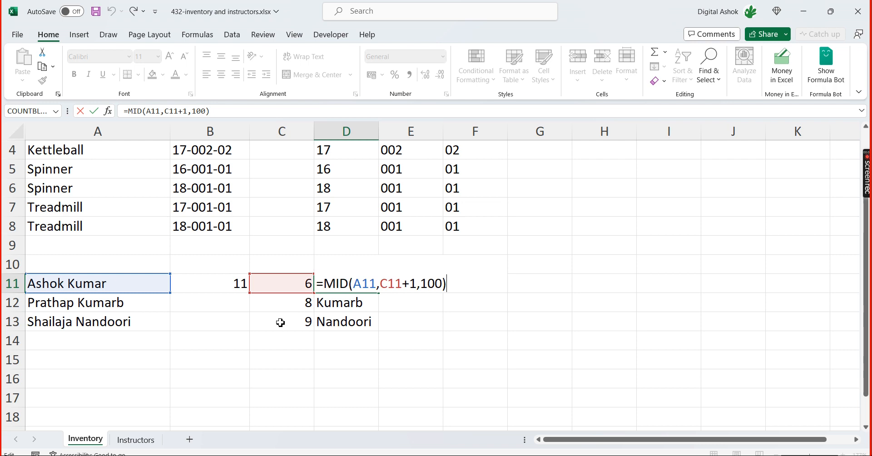
{"action": "left_click", "coordinate": [403, 283]}
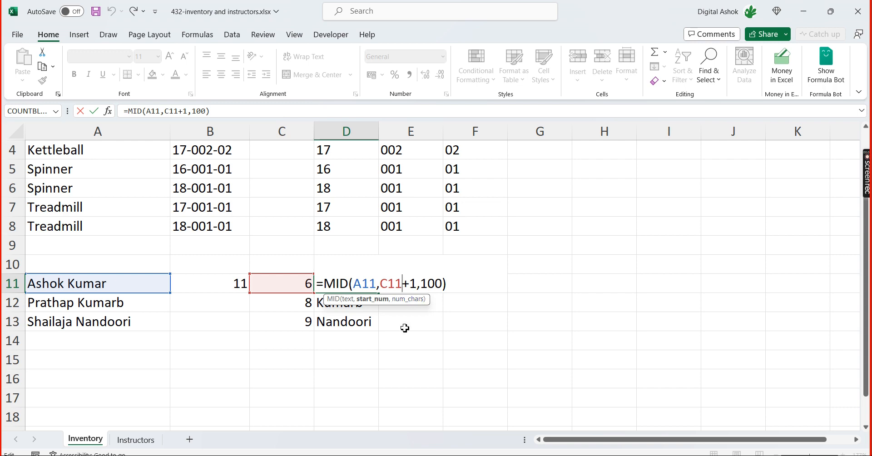
{"action": "key", "text": "BackSpace"}
{"action": "key", "text": "BackSpace"}
{"action": "key", "text": "BackSpace"}
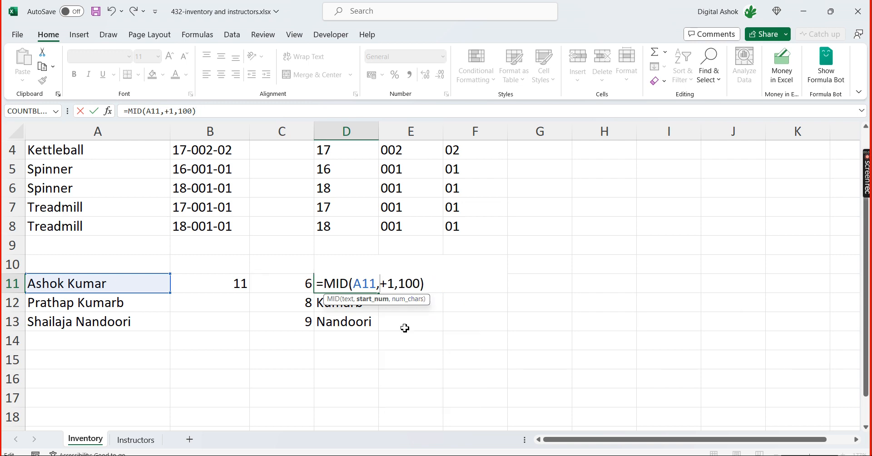
{"action": "type", "text": "sea"}
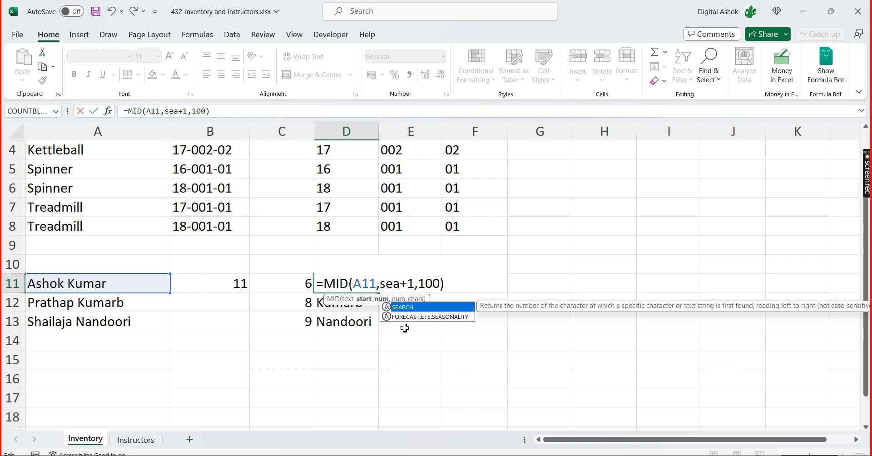
{"action": "type", "text": "rch"}
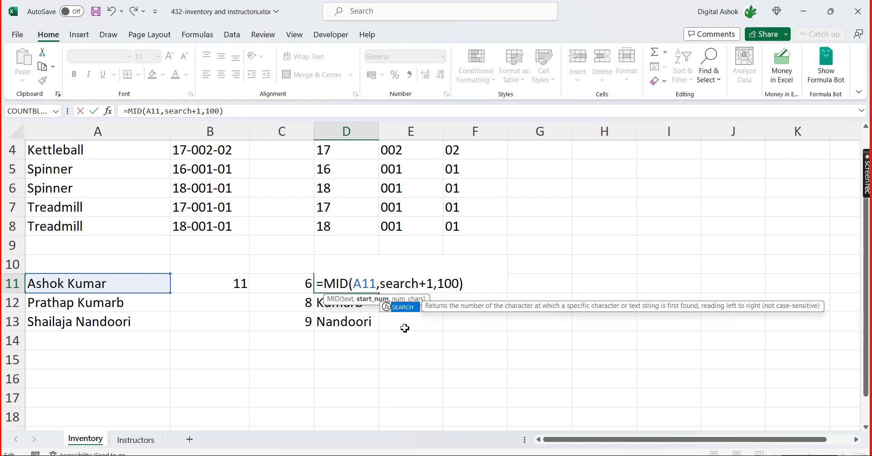
{"action": "key", "text": "Tab"}
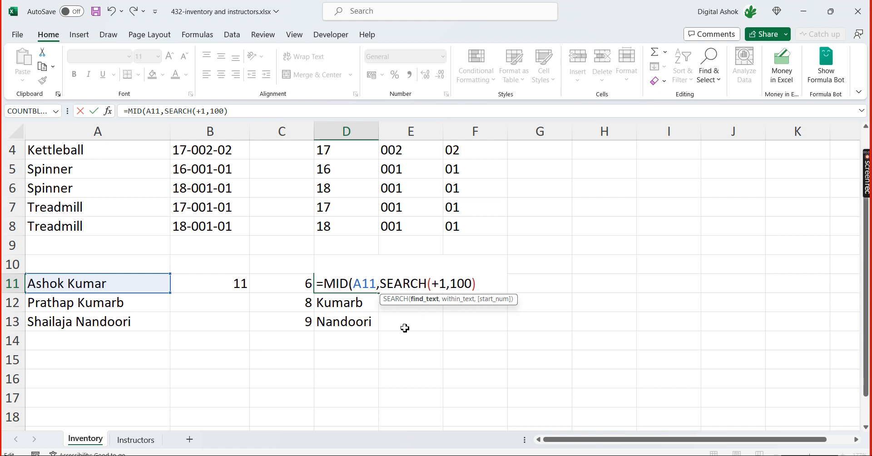
{"action": "type", "text": "\" "}
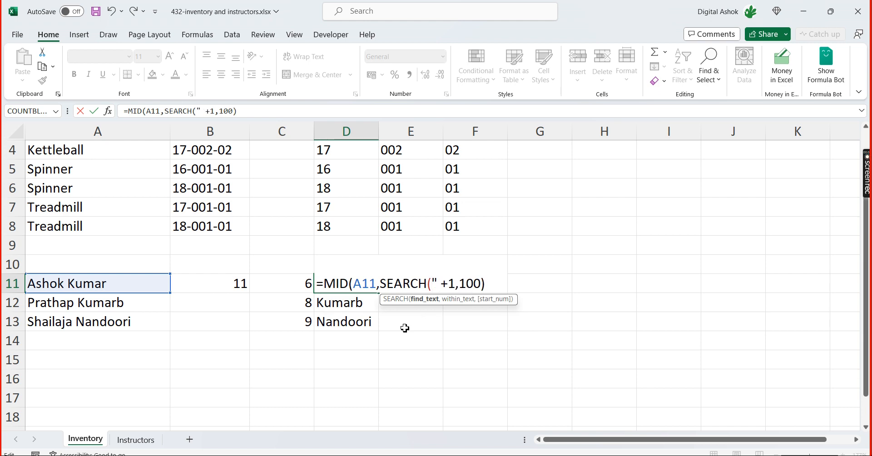
{"action": "type", "text": "\","}
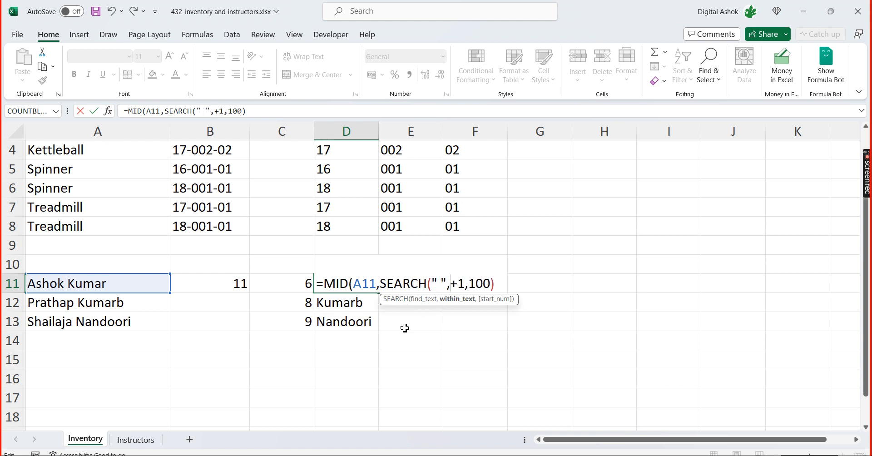
{"action": "left_click", "coordinate": [135, 283]}
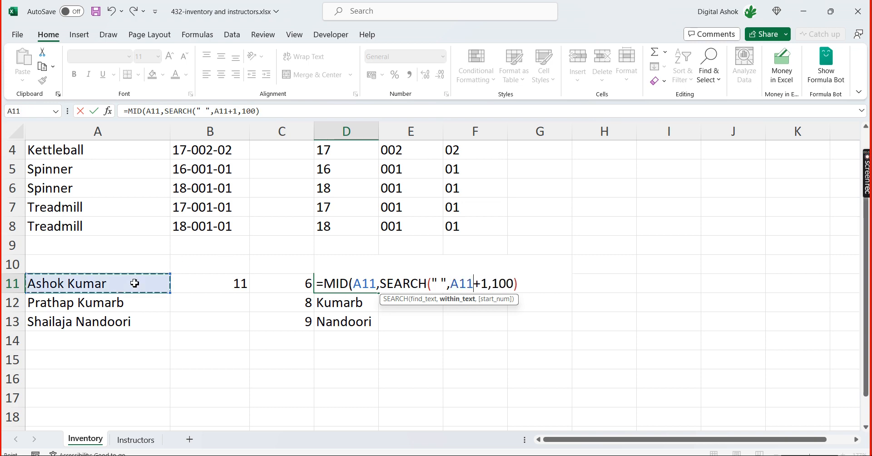
{"action": "key", "text": "Delete"}
{"action": "type", "text": ")-"}
{"action": "key", "text": "BackSpace"}
{"action": "type", "text": "+"}
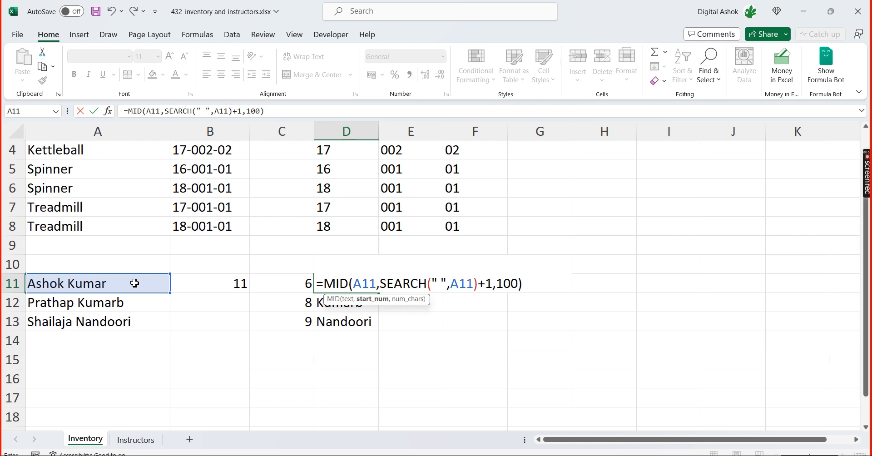
Highlight the nested SEARCH part of the D11 formula to preview its value, and commit the formula
{"action": "key", "text": "Left"}
{"action": "key", "text": "Left"}
{"action": "key", "text": "shift+Left"}
{"action": "left_click", "coordinate": [381, 278], "text": "shift"}
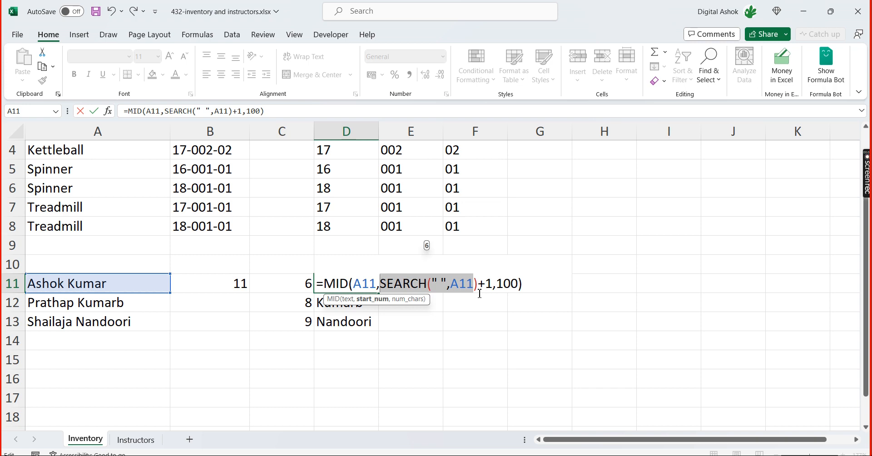
{"action": "left_click", "coordinate": [531, 283]}
{"action": "key", "text": "Return"}
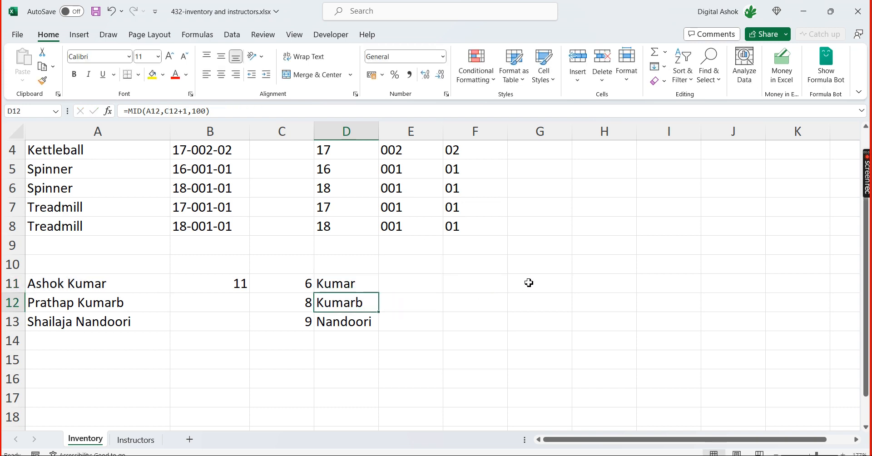
Fill the combined MID and SEARCH formula from D11 down to D13
{"action": "key", "text": "Up"}
{"action": "key", "text": "shift+Down"}
{"action": "key", "text": "shift+Down"}
{"action": "key", "text": "ctrl+d"}
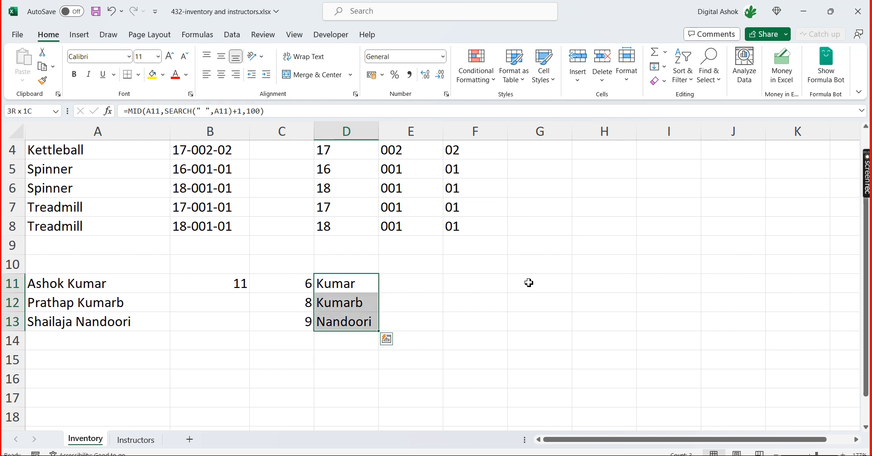
Clear the helper SEARCH formulas from C11:C14 and check the combined formula in D11
{"action": "key", "text": "Left"}
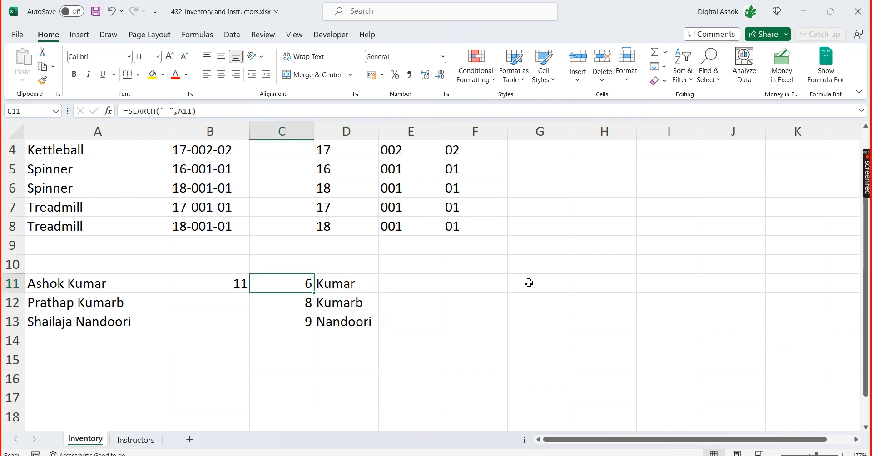
{"action": "key", "text": "shift+Down"}
{"action": "key", "text": "shift+Down"}
{"action": "key", "text": "shift+Down"}
{"action": "key", "text": "Delete"}
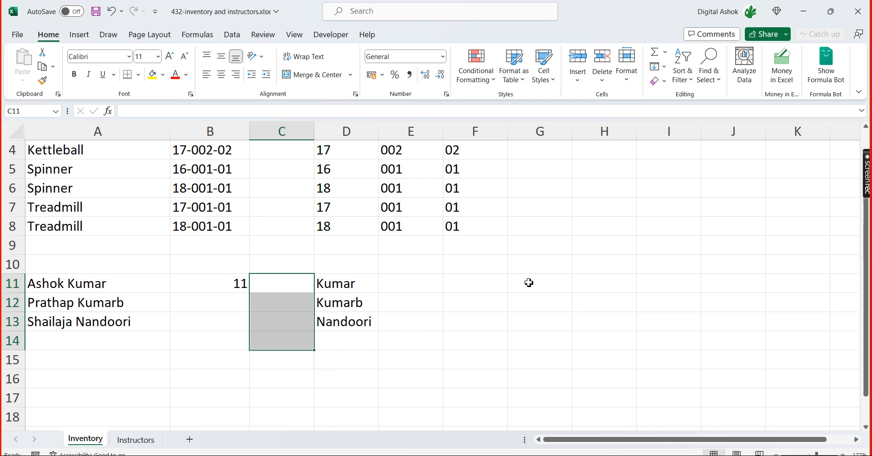
{"action": "key", "text": "Right"}
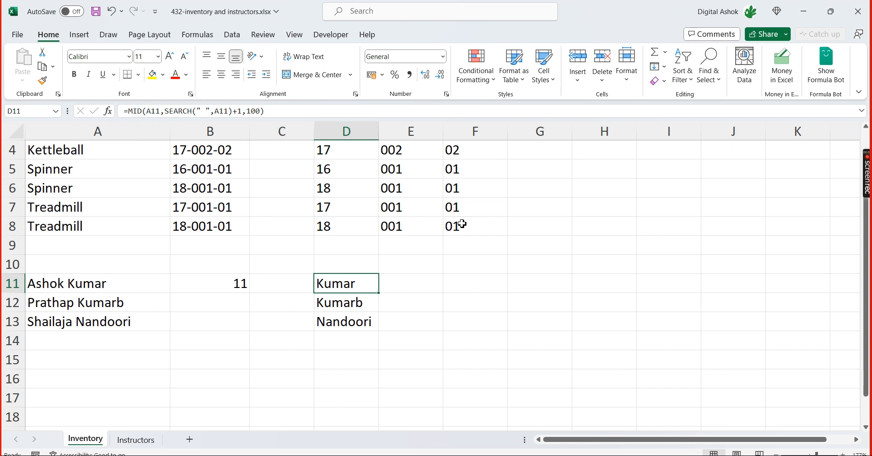
{"action": "left_click", "coordinate": [442, 306]}
{"action": "left_click", "coordinate": [360, 288]}
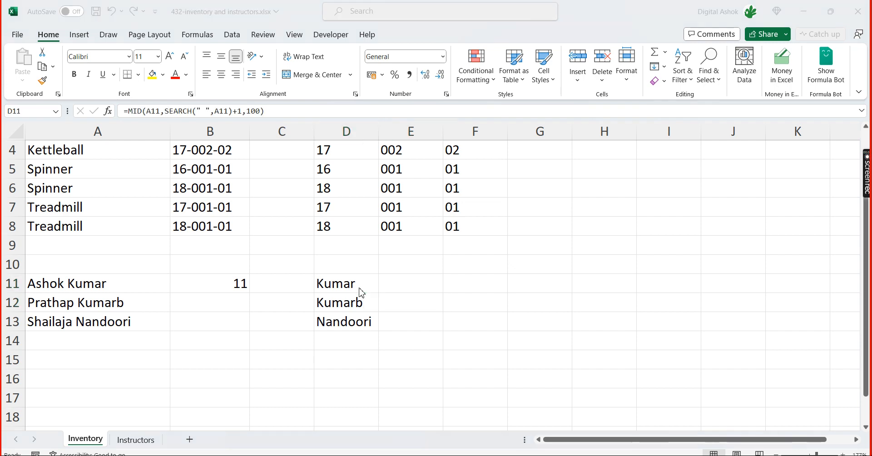
Switch to the 431-inventory and instructors.xlsx workbook and review the left, right and mid entries in B10:B12
{"action": "key", "text": "alt+Tab"}
{"action": "key", "text": "alt+Tab"}
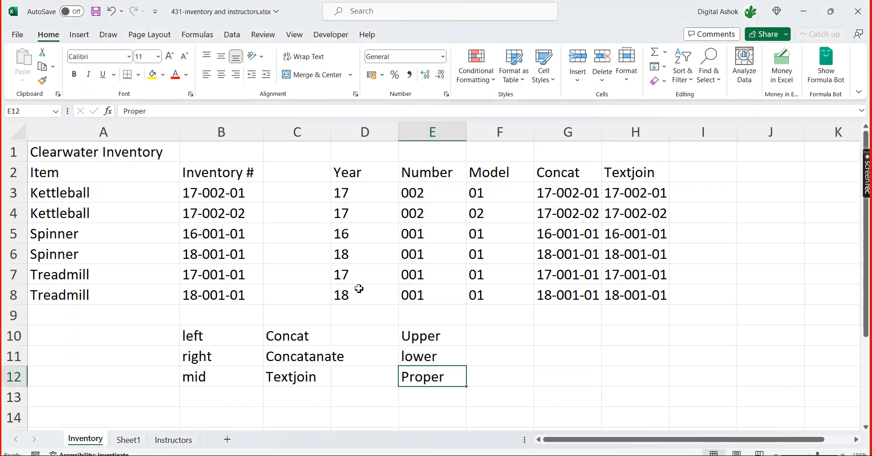
{"action": "left_click", "coordinate": [218, 344]}
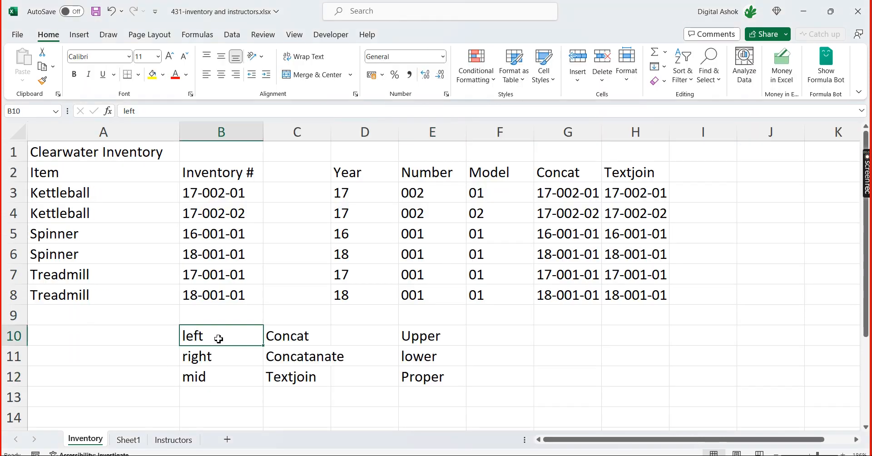
{"action": "left_click", "coordinate": [207, 364]}
{"action": "left_click", "coordinate": [203, 376]}
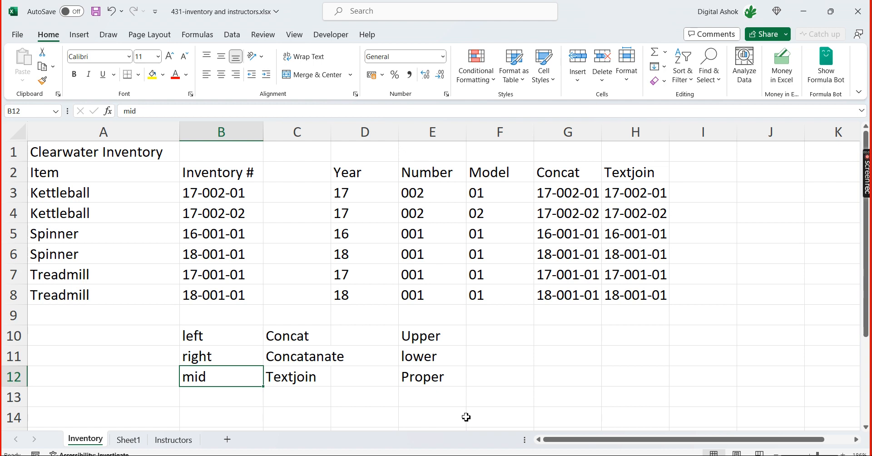
Return to the 432-inventory and instructors.xlsx workbook and review the LEN formula in B11 and the MID formulas in D11:D13
{"action": "key", "text": "alt+Tab"}
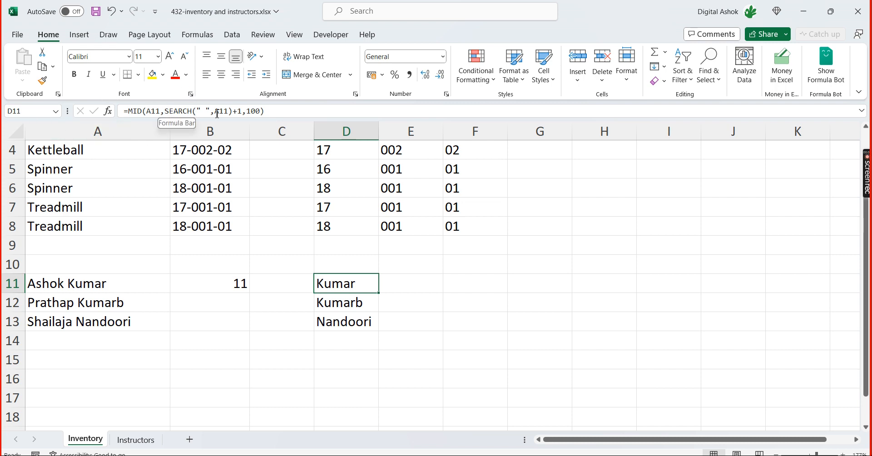
{"action": "left_click", "coordinate": [463, 326]}
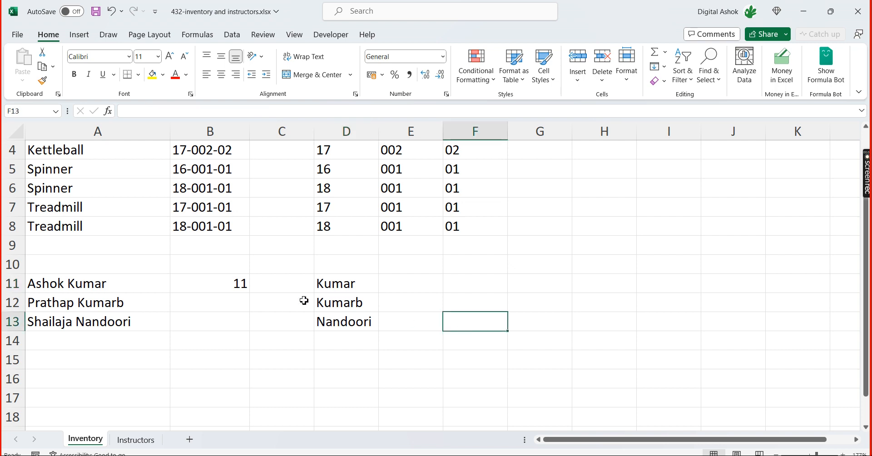
{"action": "left_click", "coordinate": [238, 283]}
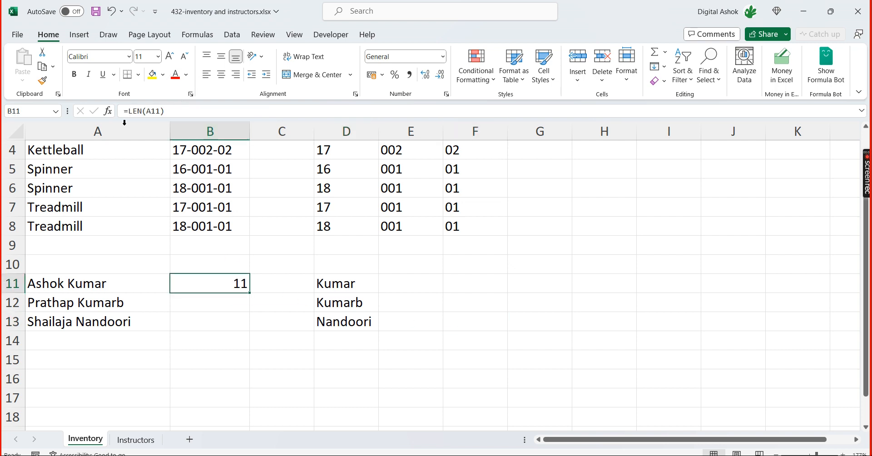
{"action": "left_click", "coordinate": [339, 285]}
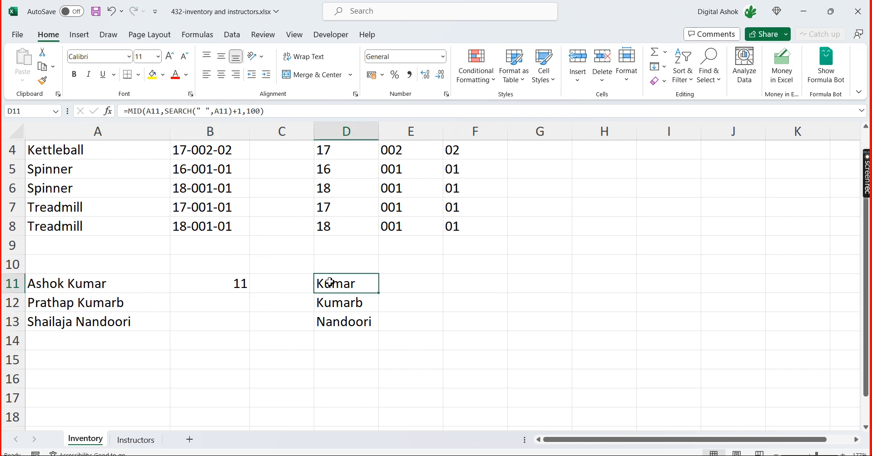
{"action": "left_click", "coordinate": [226, 289]}
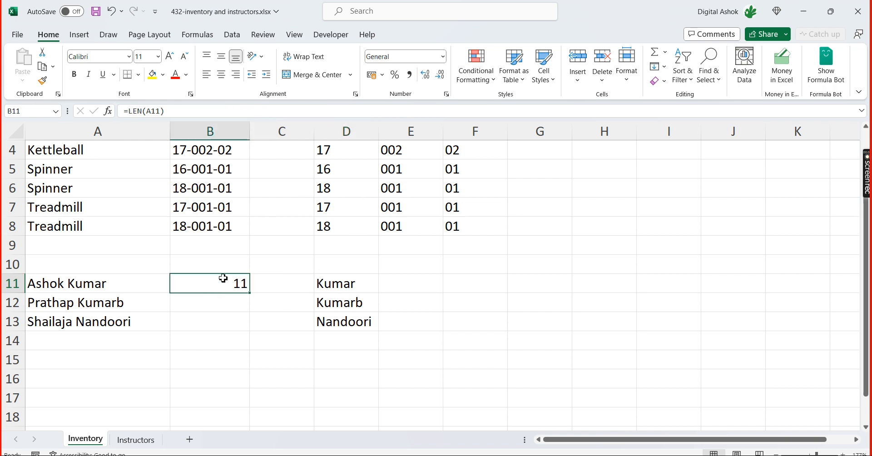
{"action": "left_click_drag", "start_coordinate": [337, 286], "coordinate": [369, 314]}
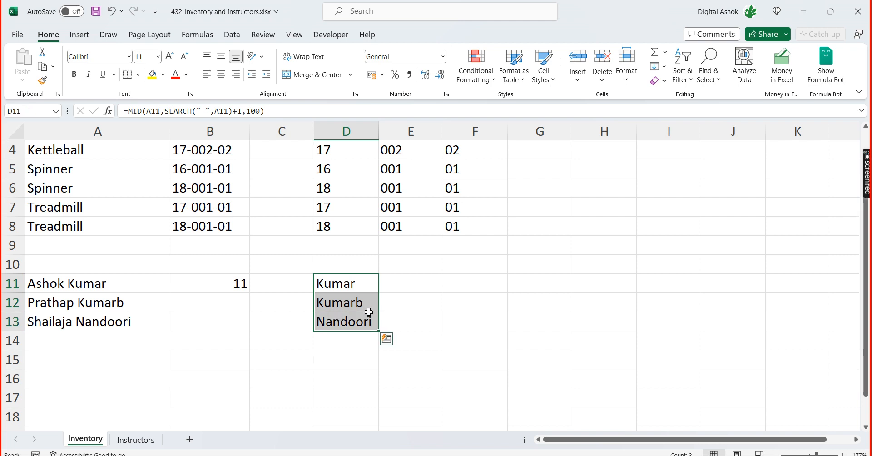
{"action": "left_click", "coordinate": [433, 300]}
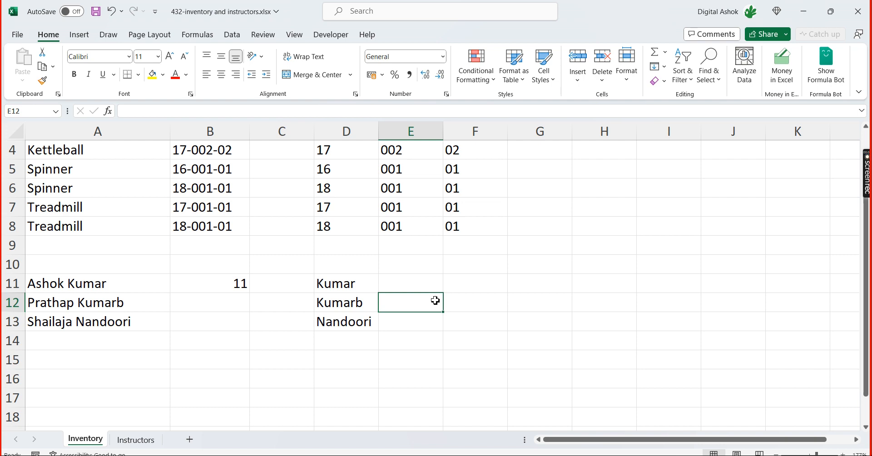
{"action": "left_click_drag", "start_coordinate": [87, 268], "coordinate": [379, 337]}
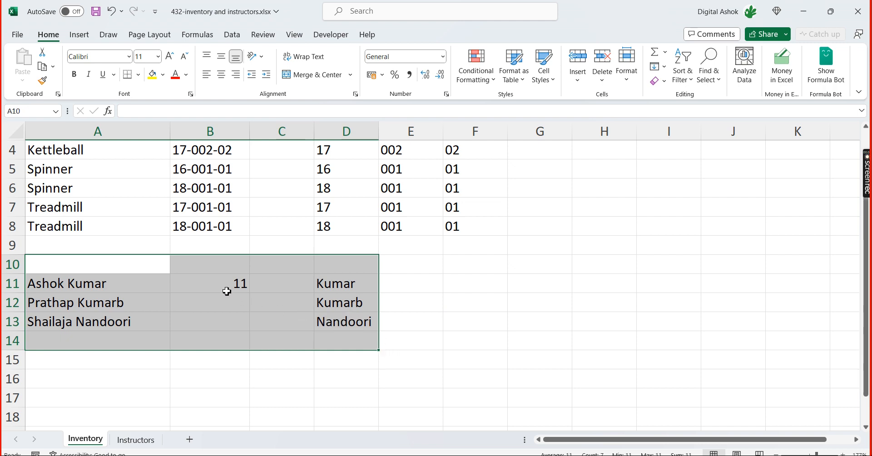
{"action": "left_click", "coordinate": [326, 288]}
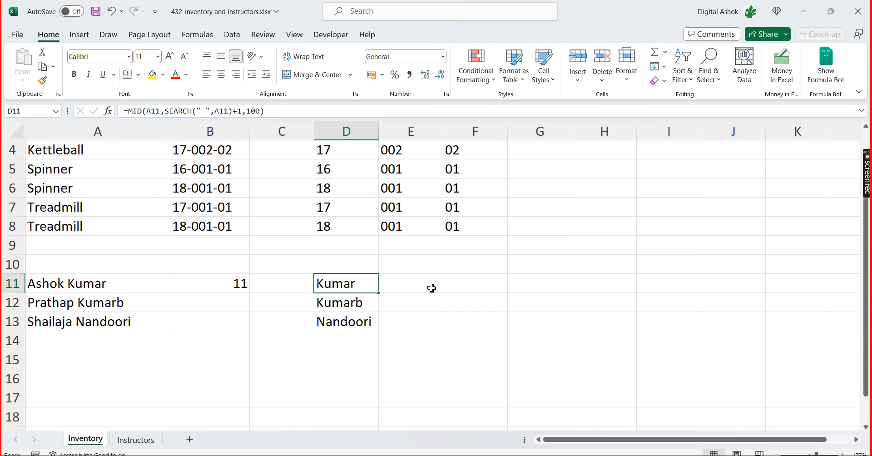
Switch to the 431-inventory and instructors.xlsx workbook and add Len to the function list in E13
{"action": "key", "text": "alt+Tab"}
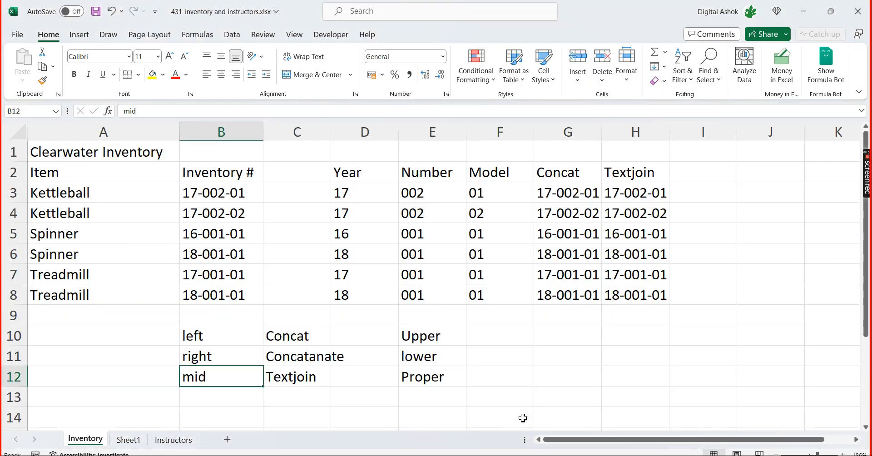
{"action": "left_click", "coordinate": [416, 396]}
{"action": "type", "text": "Se"}
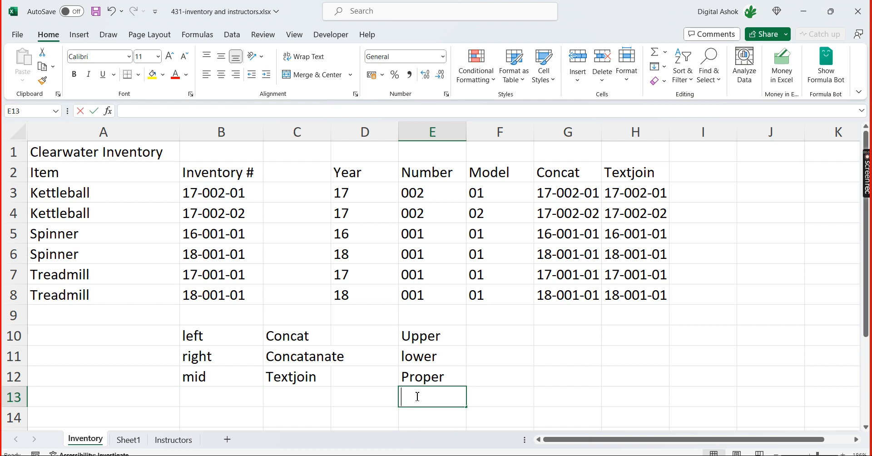
{"action": "key", "text": "BackSpace"}
{"action": "key", "text": "BackSpace"}
{"action": "type", "text": "Left"}
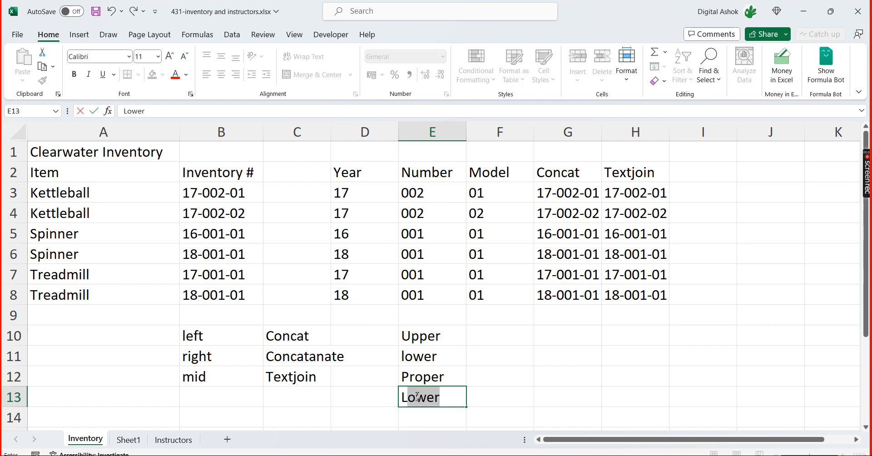
{"action": "key", "text": "Return"}
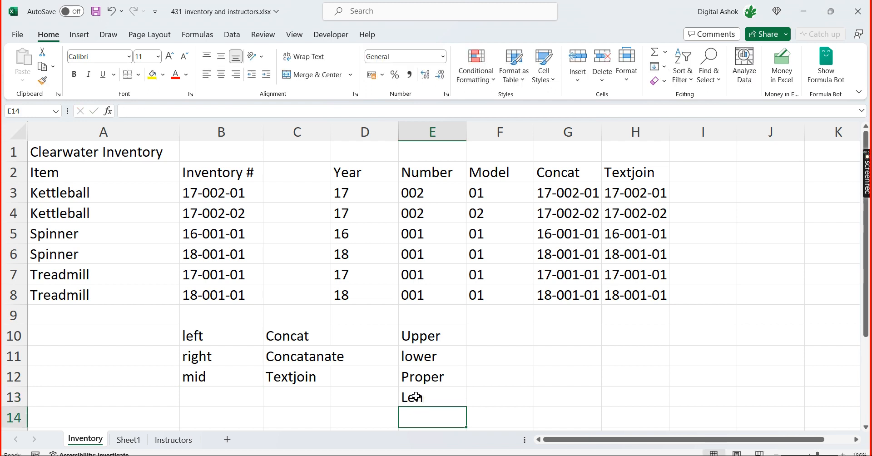
Extend the function list with Search in E14 and Combination in E15
{"action": "type", "text": "Seae"}
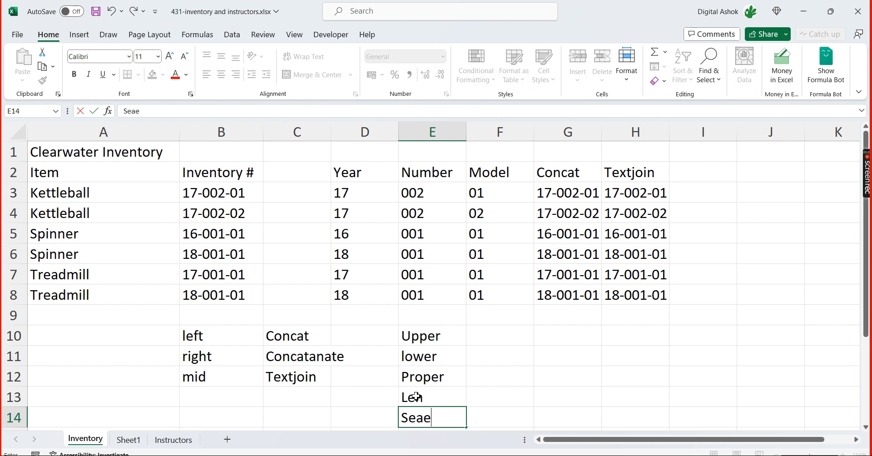
{"action": "key", "text": "BackSpace"}
{"action": "type", "text": "rch"}
{"action": "key", "text": "Return"}
{"action": "type", "text": "Combu"}
{"action": "key", "text": "BackSpace"}
{"action": "type", "text": "ination"}
{"action": "key", "text": "Return"}
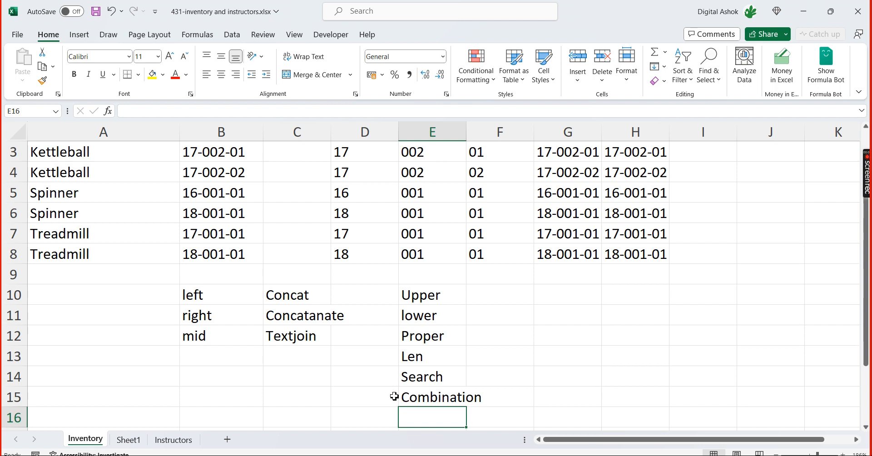
Select the text function list in B10:E15, and switch to the 421-classes by month.xlsx workbook to review the function list in X6:X13
{"action": "left_click_drag", "start_coordinate": [202, 298], "coordinate": [458, 400]}
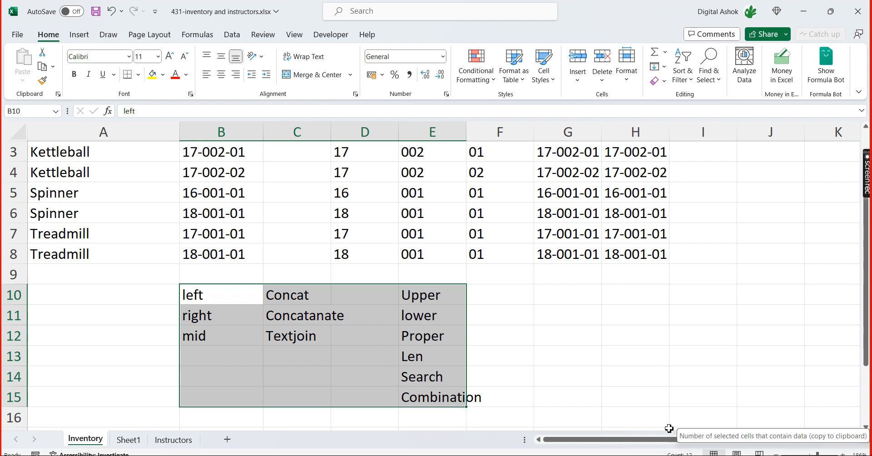
{"action": "key", "text": "alt+Tab"}
{"action": "key", "text": "alt+Tab"}
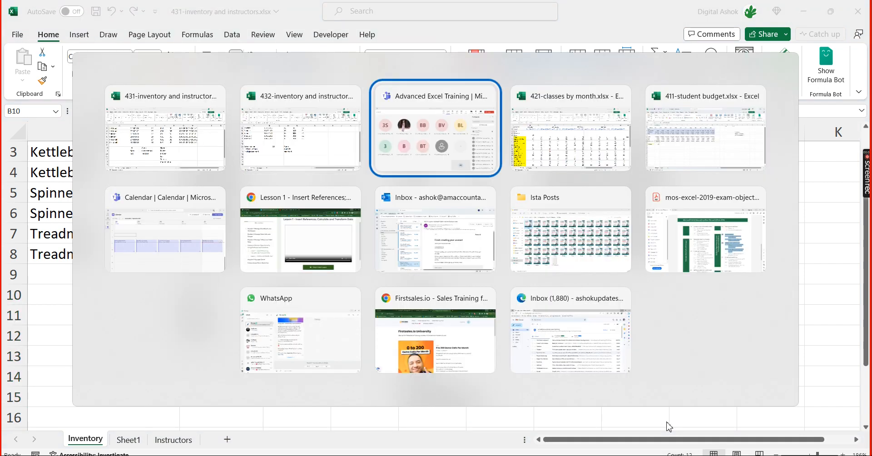
{"action": "key", "text": "alt+Tab"}
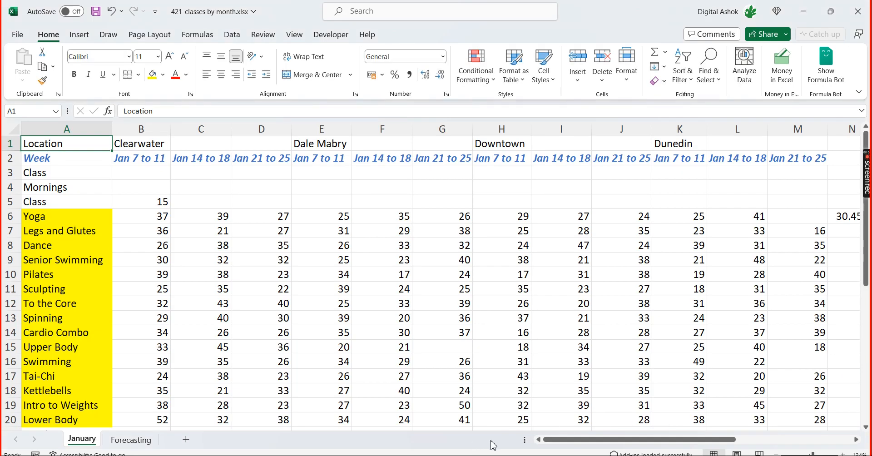
{"action": "left_click_drag", "start_coordinate": [562, 440], "coordinate": [679, 441]}
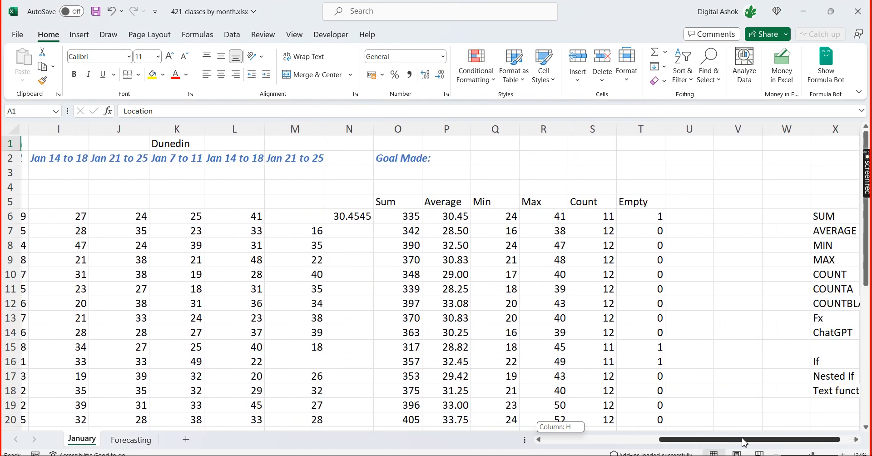
{"action": "left_click_drag", "start_coordinate": [832, 217], "coordinate": [843, 321]}
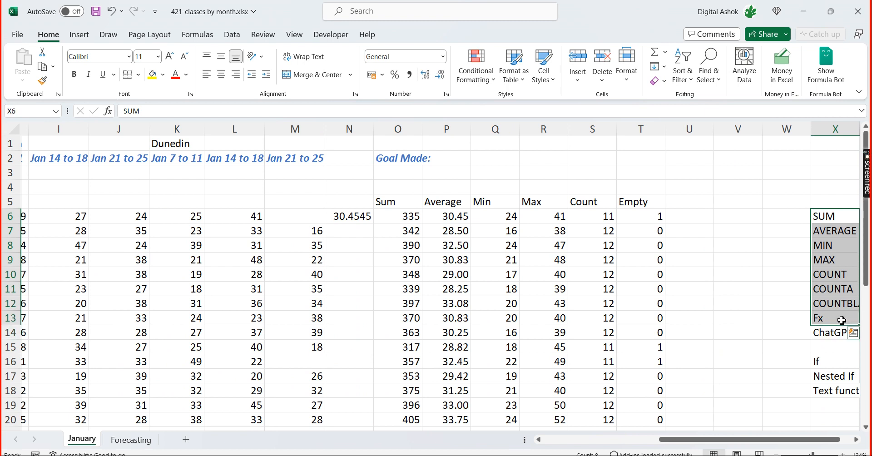
{"action": "left_click", "coordinate": [753, 253]}
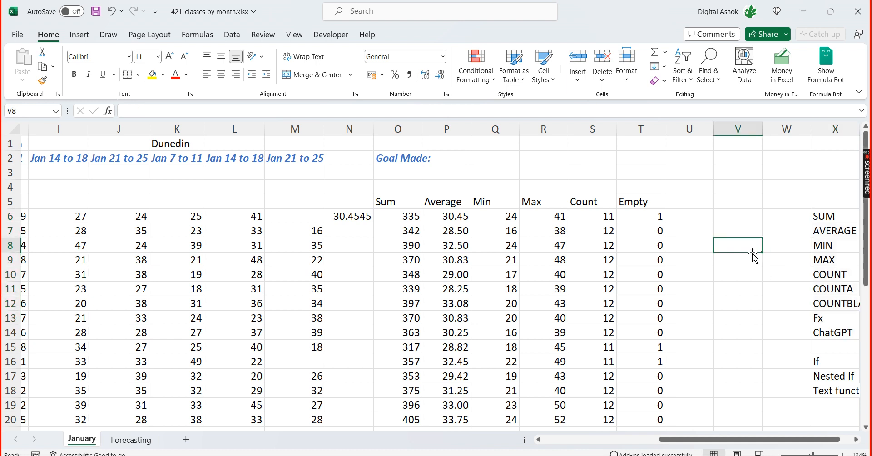
{"action": "left_click_drag", "start_coordinate": [676, 443], "coordinate": [559, 443]}
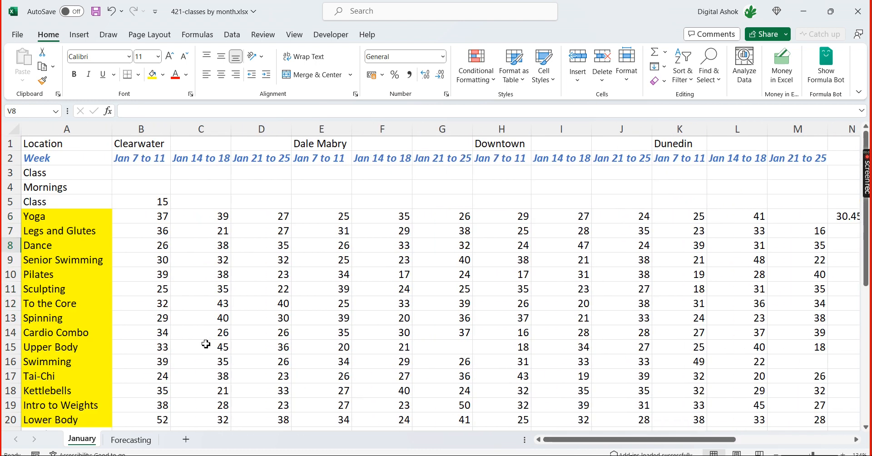
Return to the 431-inventory and instructors.xlsx workbook and review the text function names in B10:E12, E13 and E14
{"action": "key", "text": "alt+Tab"}
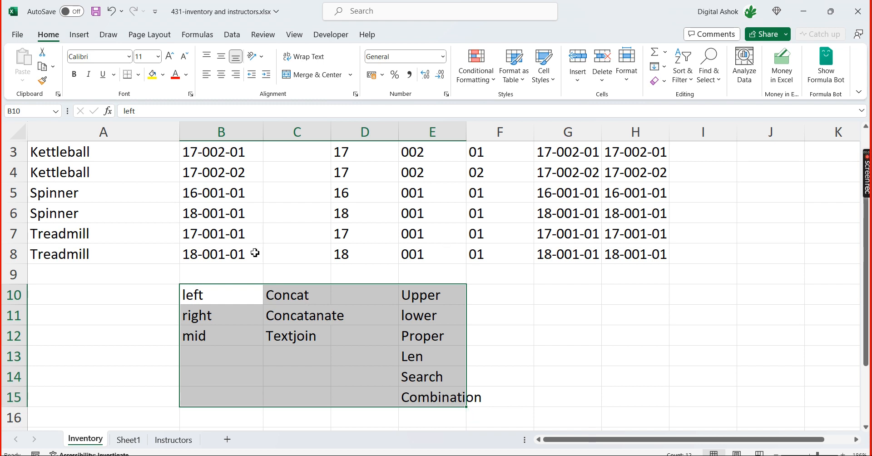
{"action": "left_click", "coordinate": [520, 334]}
{"action": "scroll", "coordinate": [521, 335], "scroll_direction": "down", "scroll_amount": 1}
{"action": "scroll", "coordinate": [521, 335], "scroll_direction": "down", "scroll_amount": 1}
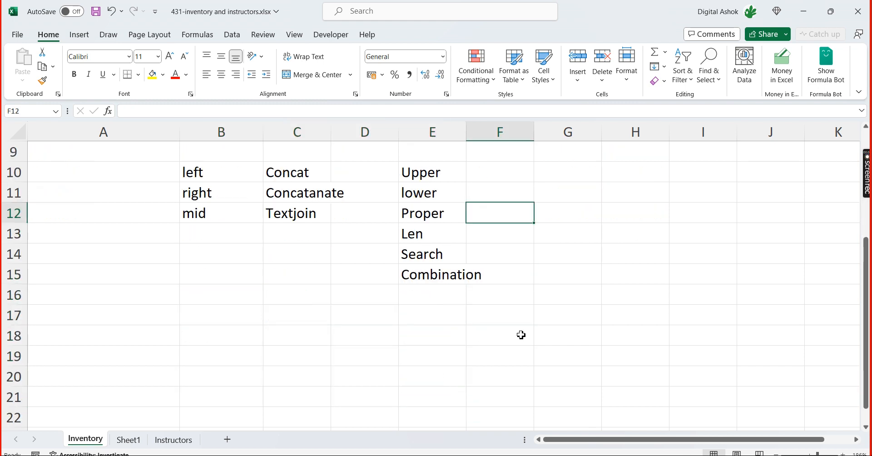
{"action": "scroll", "coordinate": [521, 335], "scroll_direction": "up", "scroll_amount": 3}
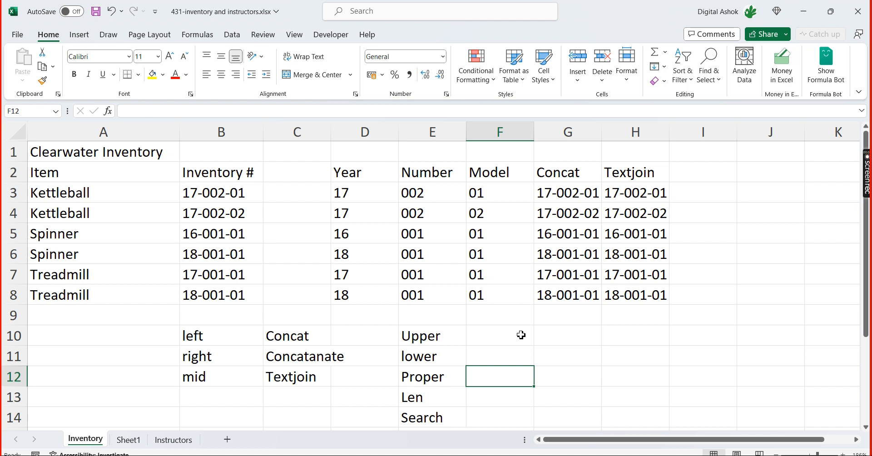
{"action": "left_click", "coordinate": [196, 336]}
{"action": "left_click_drag", "start_coordinate": [200, 351], "coordinate": [427, 372]}
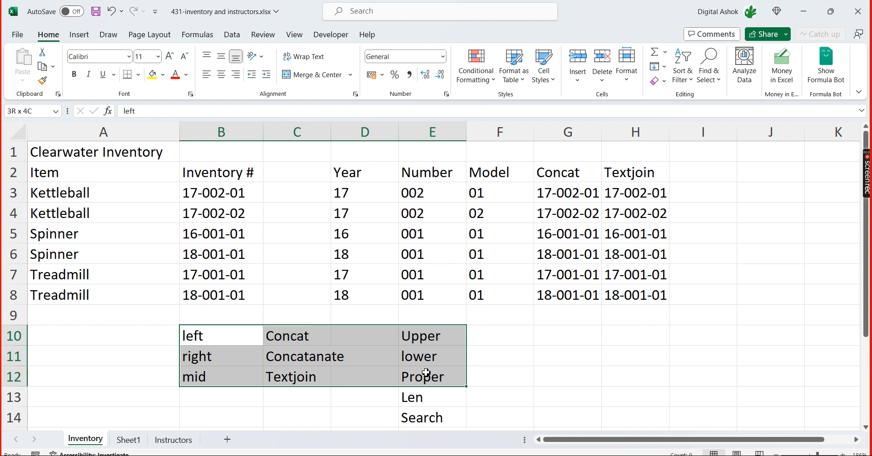
{"action": "left_click", "coordinate": [523, 360]}
{"action": "left_click", "coordinate": [445, 395]}
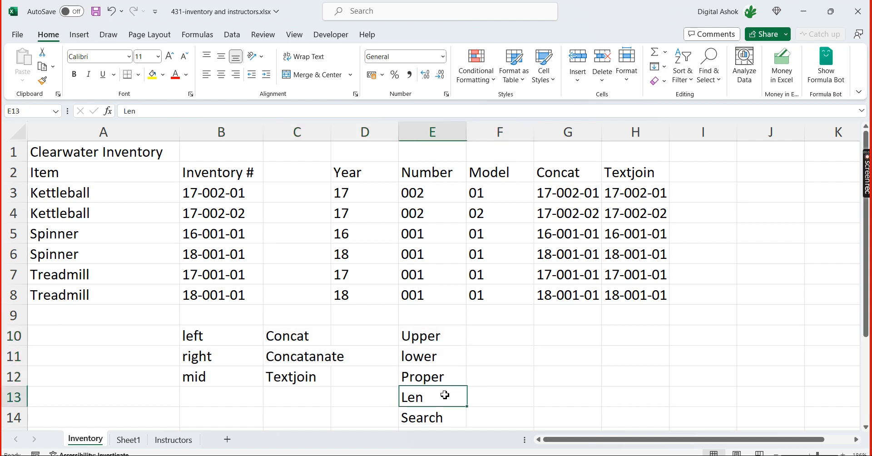
{"action": "left_click", "coordinate": [440, 417]}
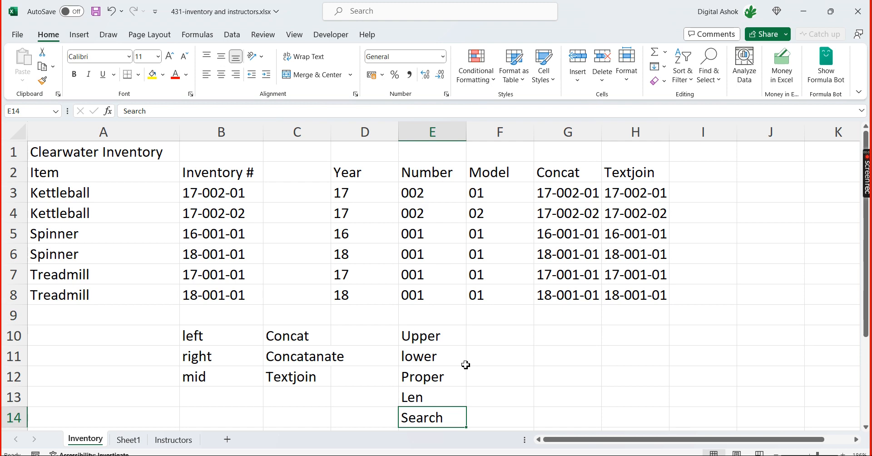
Check the Advanced Excel Training meeting in Teams and return to the 431-inventory and instructors.xlsx workbook
{"action": "key", "text": "alt+Tab"}
{"action": "key", "text": "alt+Tab"}
{"action": "key", "text": "alt+Tab"}
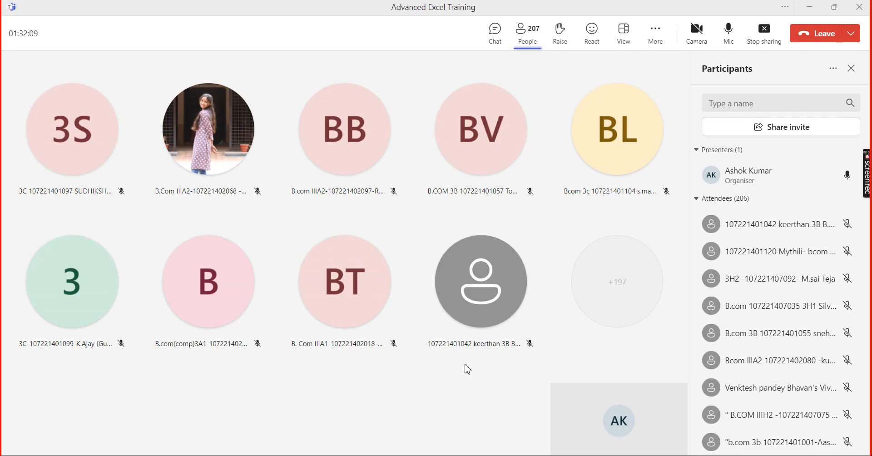
{"action": "key", "text": "alt+Tab"}
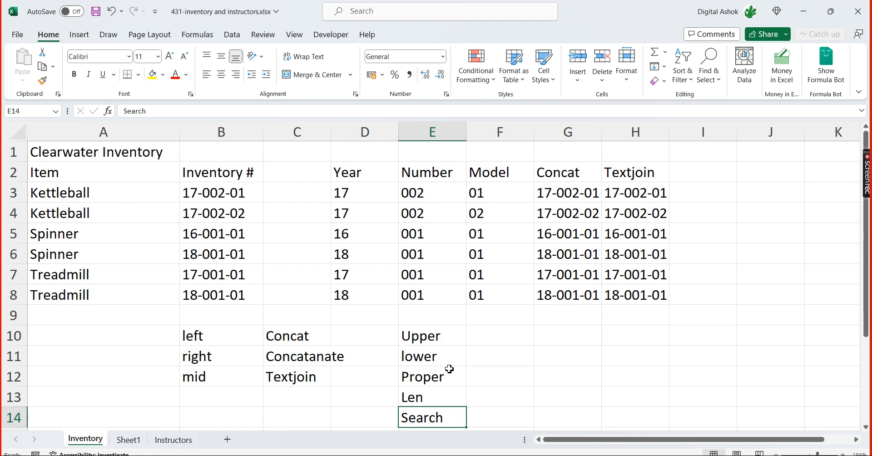
Switch to the 432-inventory and instructors.xlsx workbook and review the full names in A11:A13
{"action": "key", "text": "alt+Tab"}
{"action": "key", "text": "alt+Tab"}
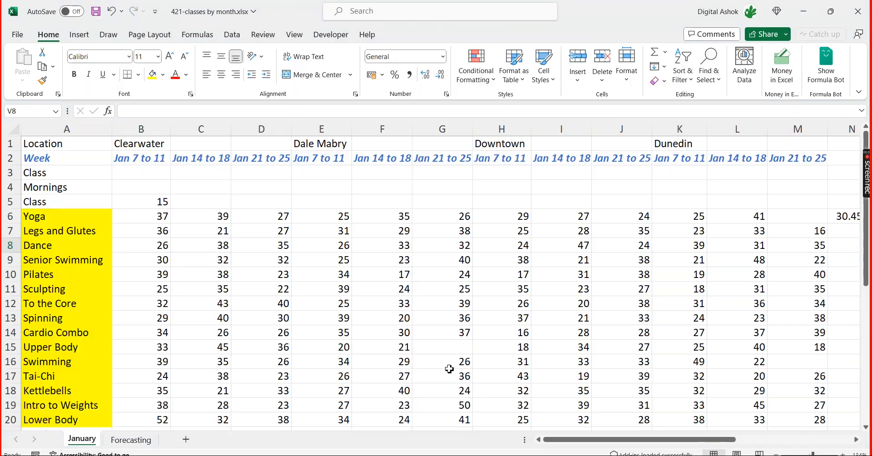
{"action": "key", "text": "alt+Tab"}
{"action": "key", "text": "Tab"}
{"action": "key", "text": "Tab"}
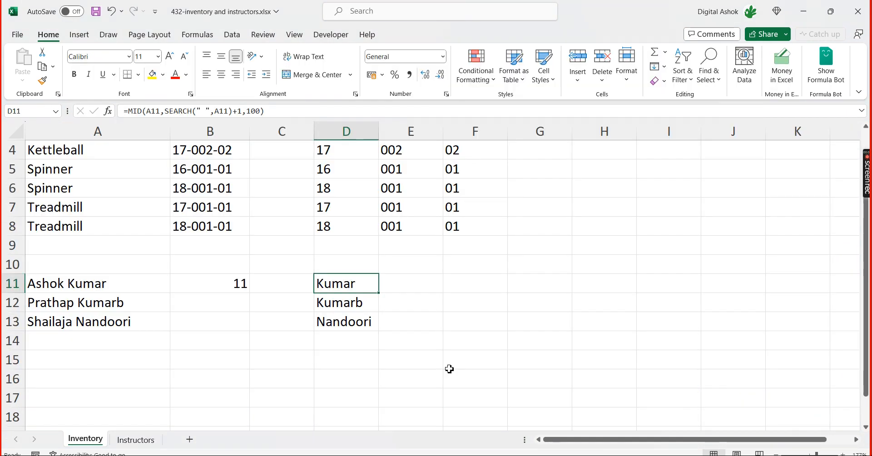
{"action": "left_click", "coordinate": [473, 323]}
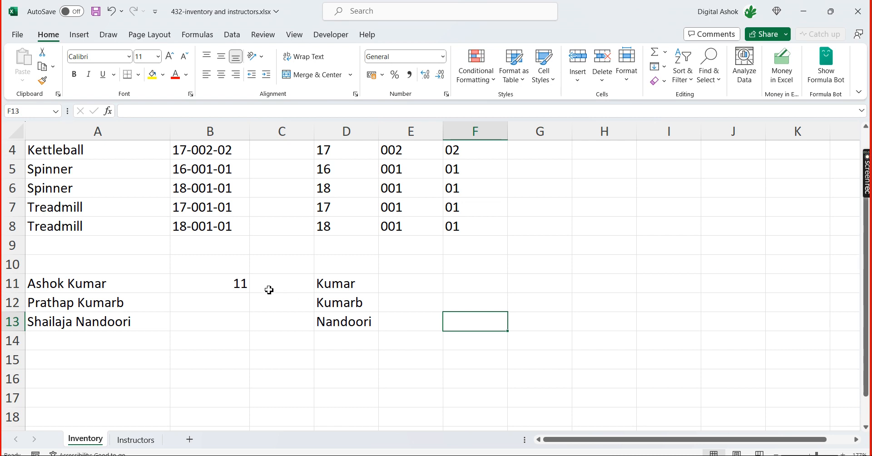
{"action": "left_click", "coordinate": [101, 286]}
{"action": "left_click", "coordinate": [89, 307]}
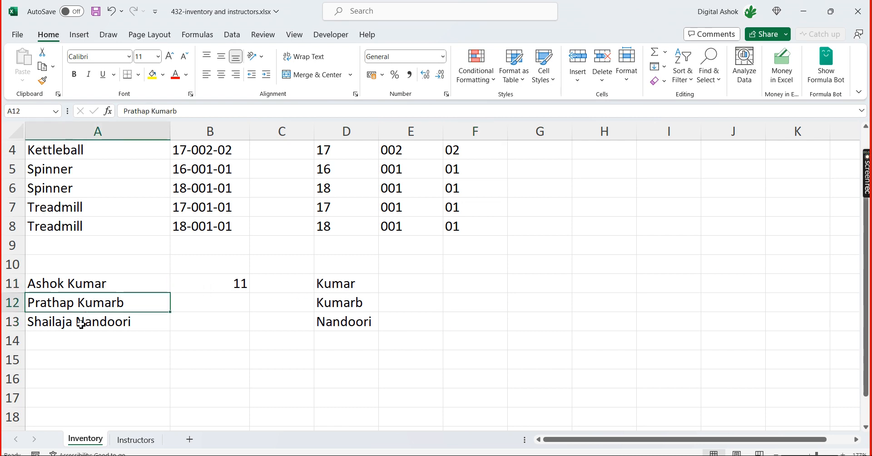
{"action": "left_click", "coordinate": [79, 321]}
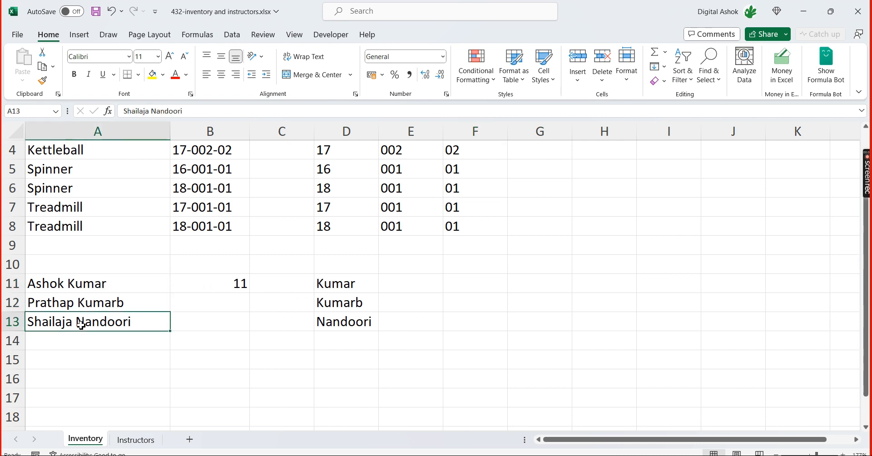
{"action": "left_click", "coordinate": [64, 288]}
{"action": "left_click", "coordinate": [73, 303]}
{"action": "left_click", "coordinate": [73, 324]}
{"action": "left_click", "coordinate": [82, 302]}
{"action": "left_click", "coordinate": [82, 285]}
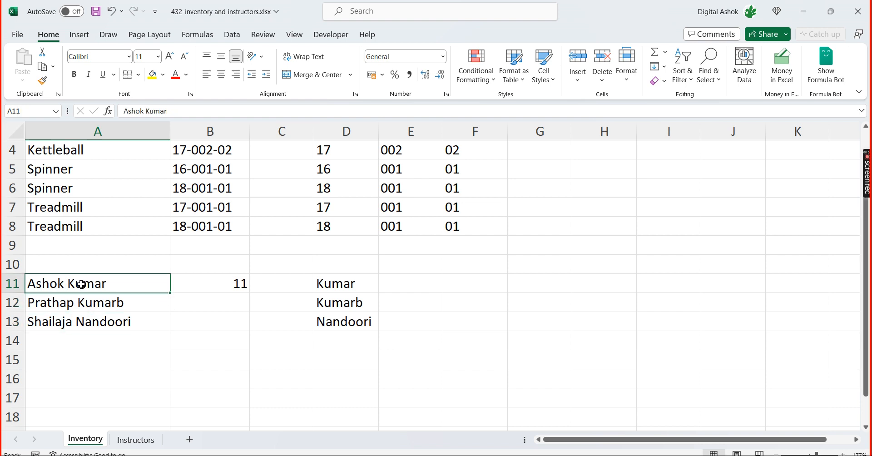
Enter the formula =SEARCH(" ",A11) in E11 to find the position of the space in the first full name
{"action": "left_click", "coordinate": [195, 282]}
{"action": "left_click", "coordinate": [431, 282]}
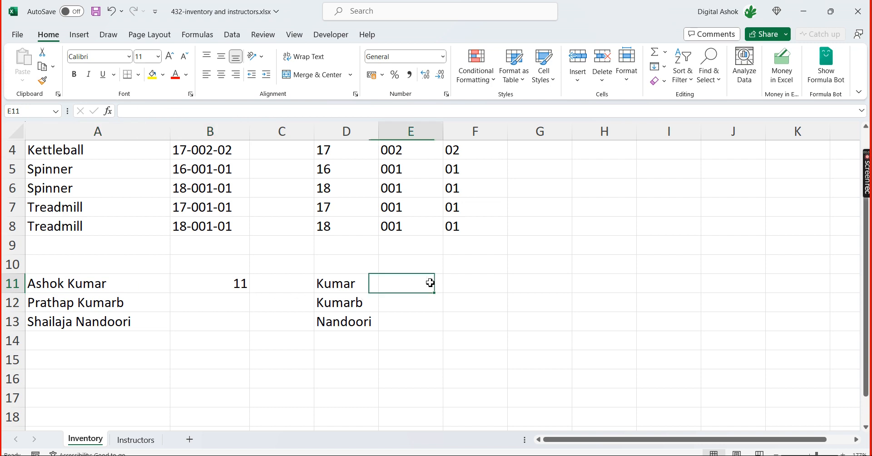
{"action": "type", "text": "=ser"}
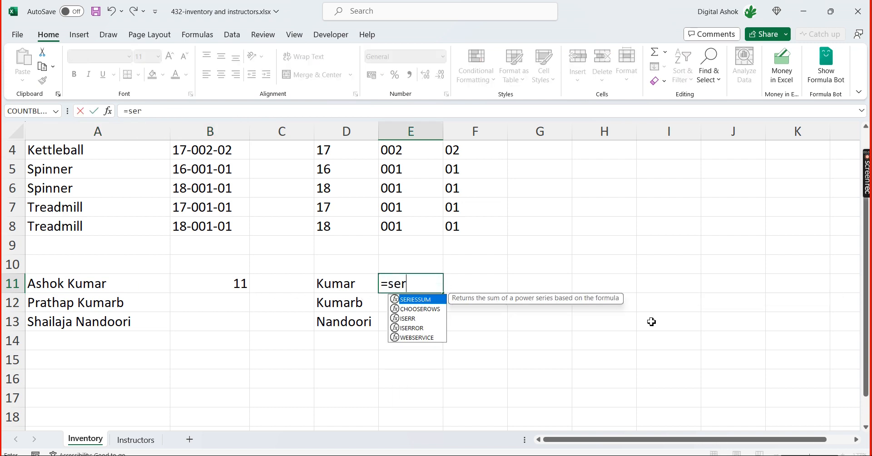
{"action": "type", "text": "ach"}
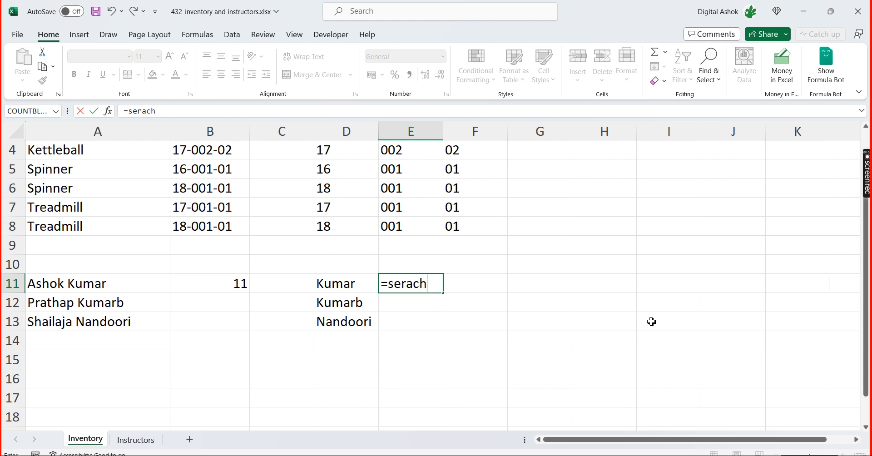
{"action": "type", "text": "("}
{"action": "key", "text": "BackSpace"}
{"action": "key", "text": "BackSpace"}
{"action": "key", "text": "BackSpace"}
{"action": "key", "text": "BackSpace"}
{"action": "key", "text": "BackSpace"}
{"action": "key", "text": "BackSpace"}
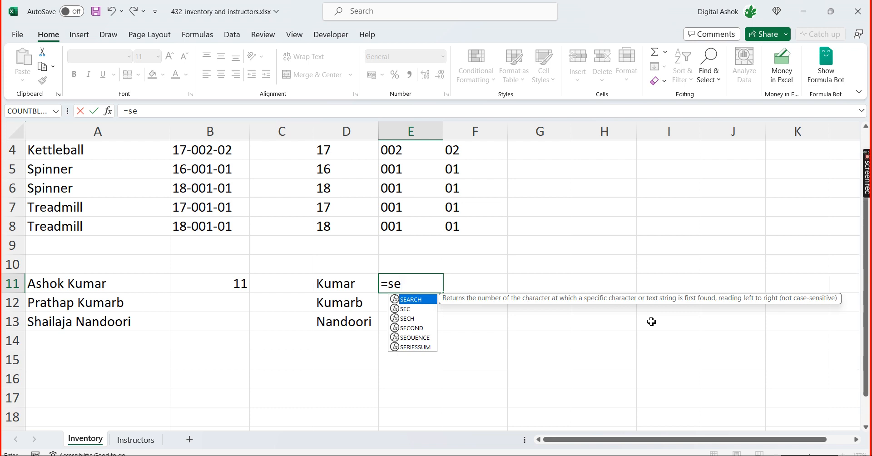
{"action": "type", "text": "earch"}
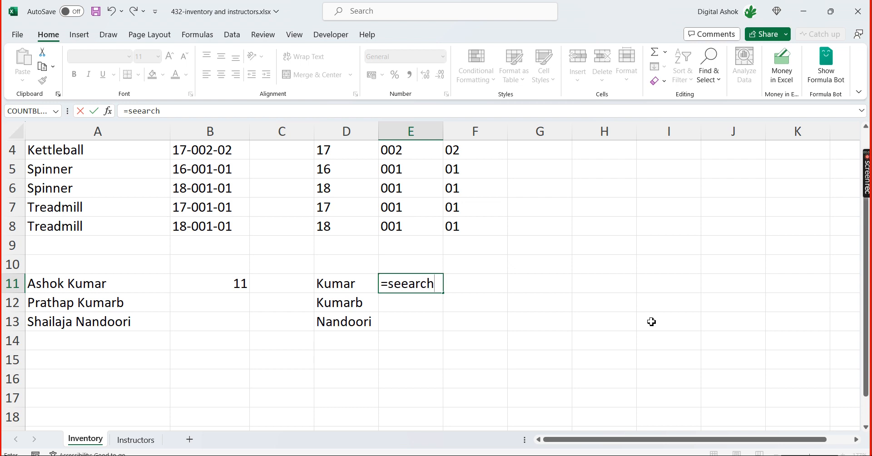
{"action": "type", "text": "("}
{"action": "key", "text": "BackSpace"}
{"action": "key", "text": "BackSpace"}
{"action": "key", "text": "BackSpace"}
{"action": "key", "text": "BackSpace"}
{"action": "key", "text": "BackSpace"}
{"action": "key", "text": "BackSpace"}
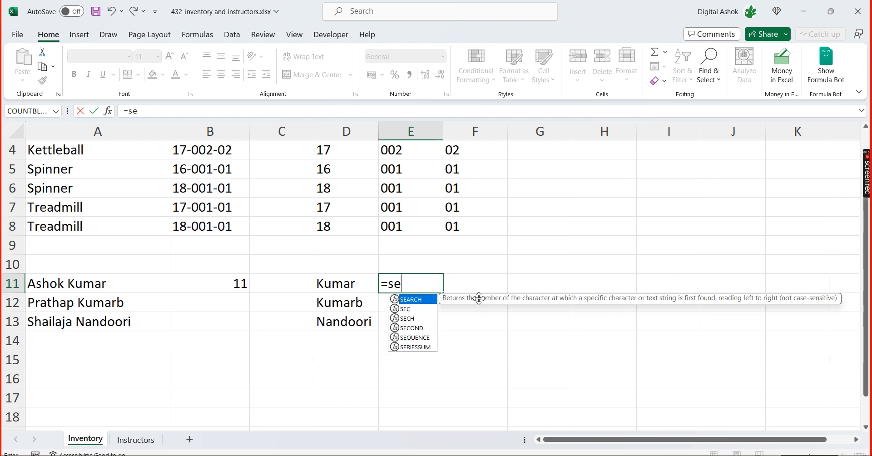
{"action": "key", "text": "Tab"}
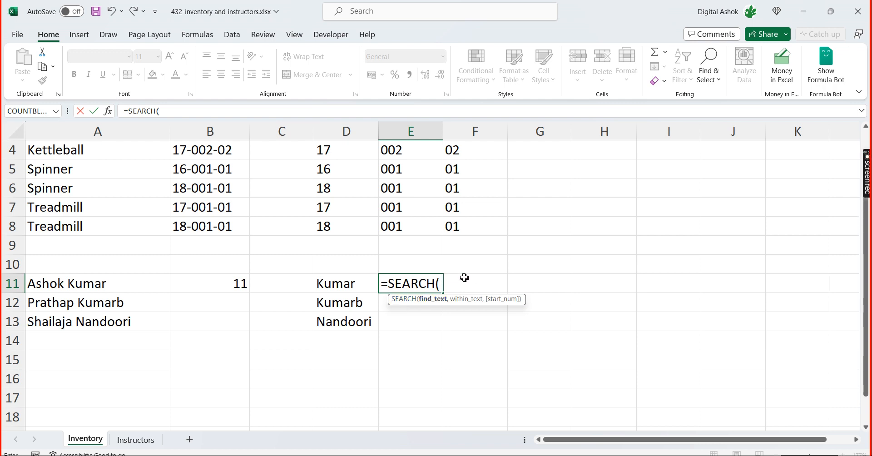
{"action": "type", "text": "\" \""}
{"action": "type", "text": ","}
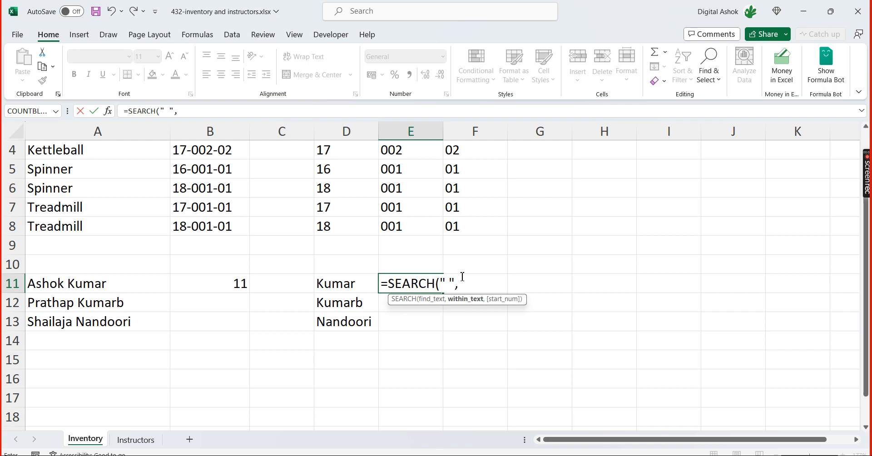
{"action": "left_click", "coordinate": [91, 285]}
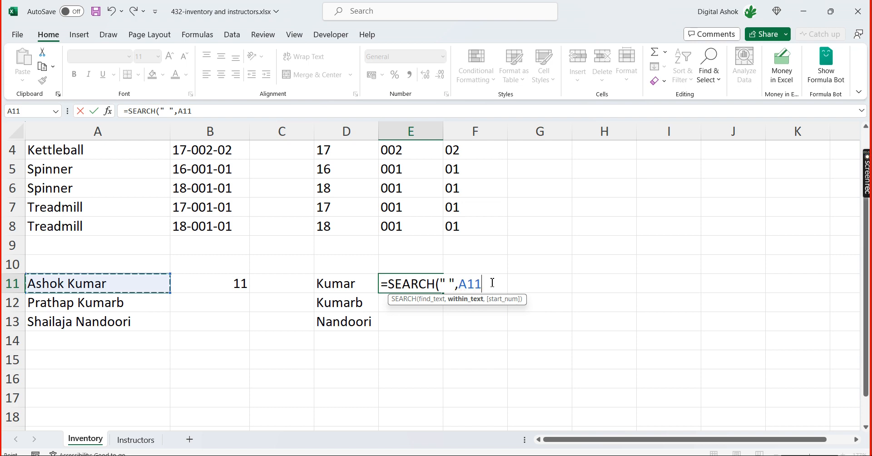
{"action": "type", "text": ")"}
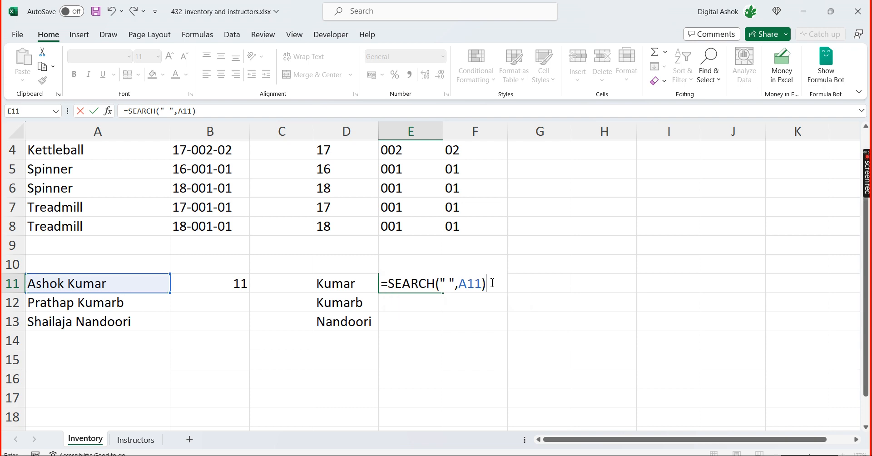
{"action": "key", "text": "Return"}
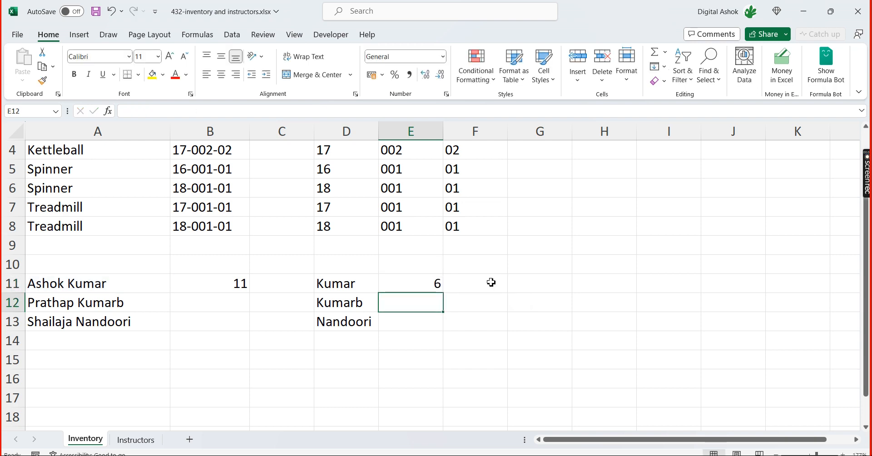
Fill the SEARCH formula from E11 down to E13 and select cell B12
{"action": "key", "text": "Up"}
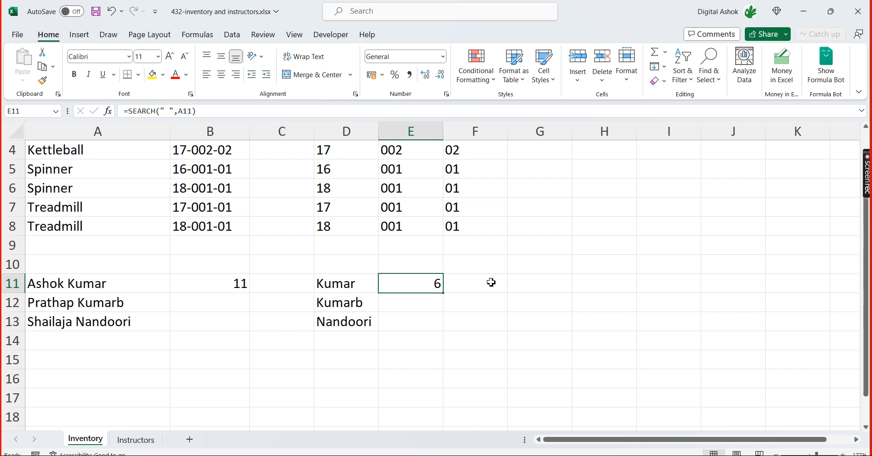
{"action": "key", "text": "shift+Down"}
{"action": "key", "text": "shift+Down"}
{"action": "key", "text": "ctrl+d"}
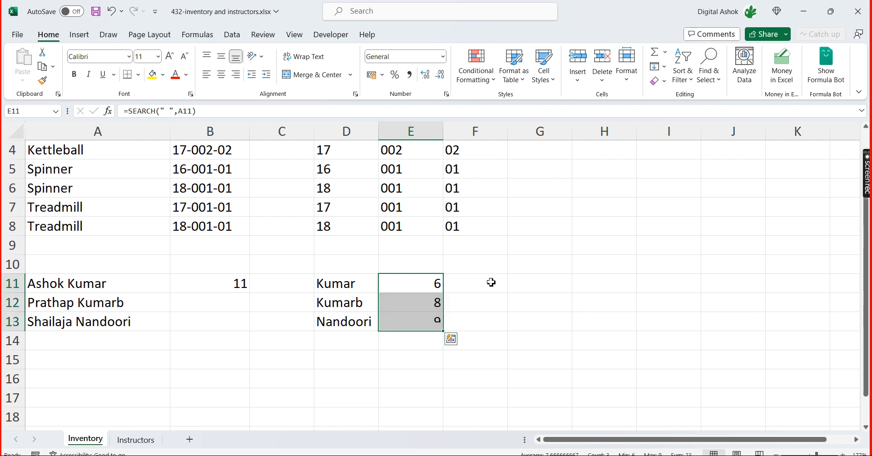
{"action": "key", "text": "Down"}
{"action": "key", "text": "Left"}
{"action": "key", "text": "Left"}
{"action": "key", "text": "Left"}
{"action": "key", "text": "Left"}
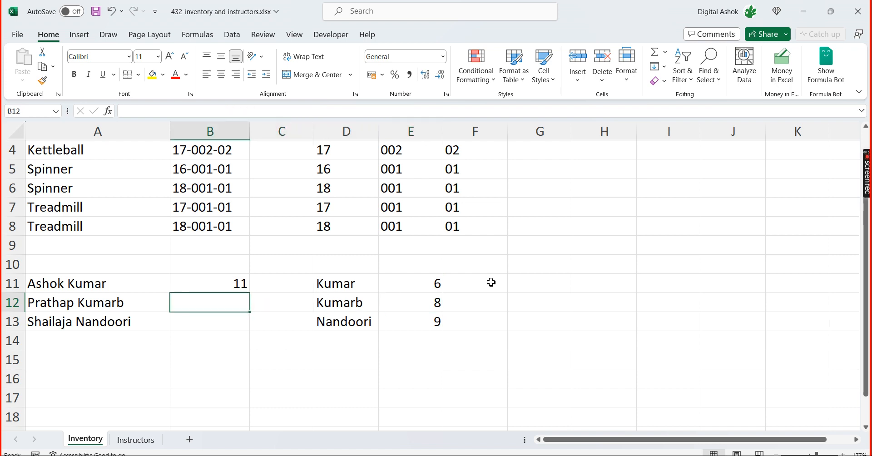
Compare the full name in A13 with its space position in E13 and inspect the MID and SEARCH formula in D11
{"action": "key", "text": "Right"}
{"action": "key", "text": "Left"}
{"action": "key", "text": "Down"}
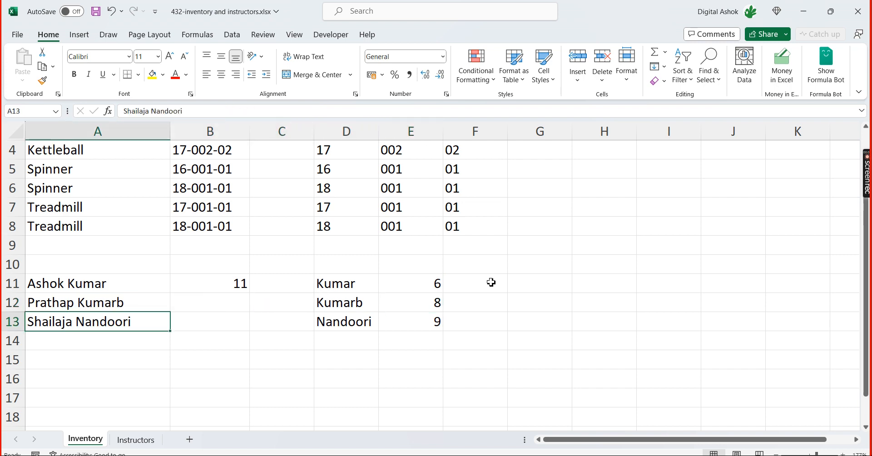
{"action": "key", "text": "Right"}
{"action": "key", "text": "Right"}
{"action": "key", "text": "Right"}
{"action": "key", "text": "Right"}
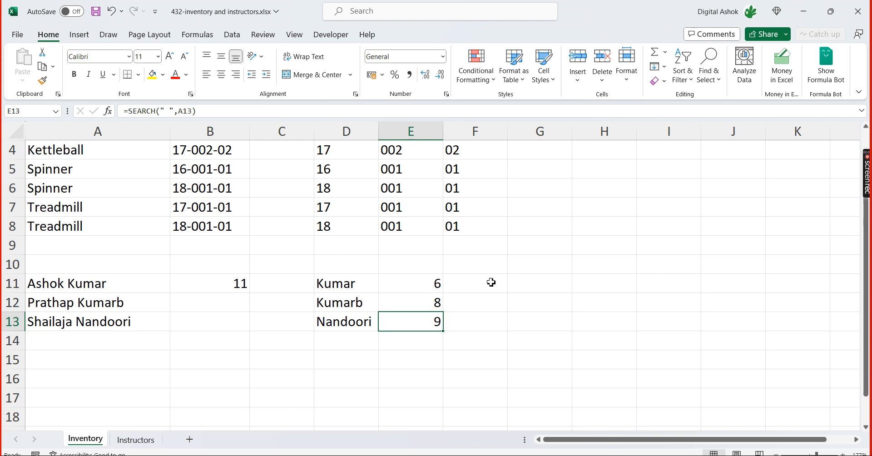
{"action": "key", "text": "Left"}
{"action": "key", "text": "Left"}
{"action": "key", "text": "Left"}
{"action": "key", "text": "Left"}
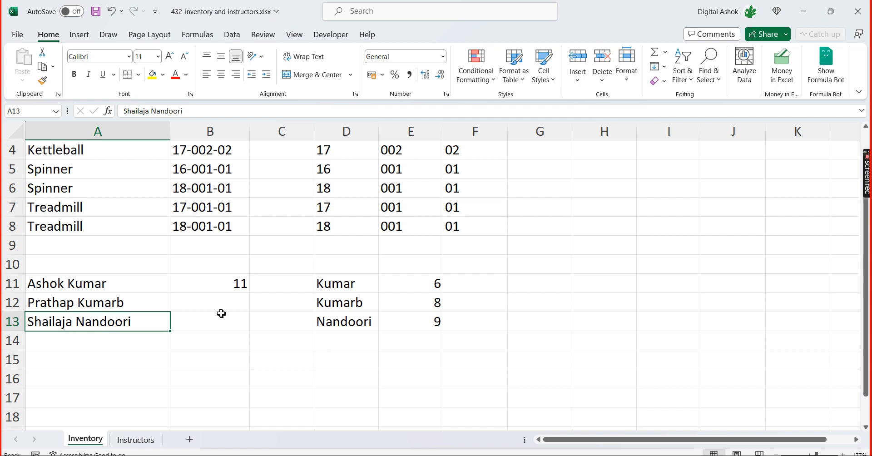
{"action": "left_click", "coordinate": [339, 280]}
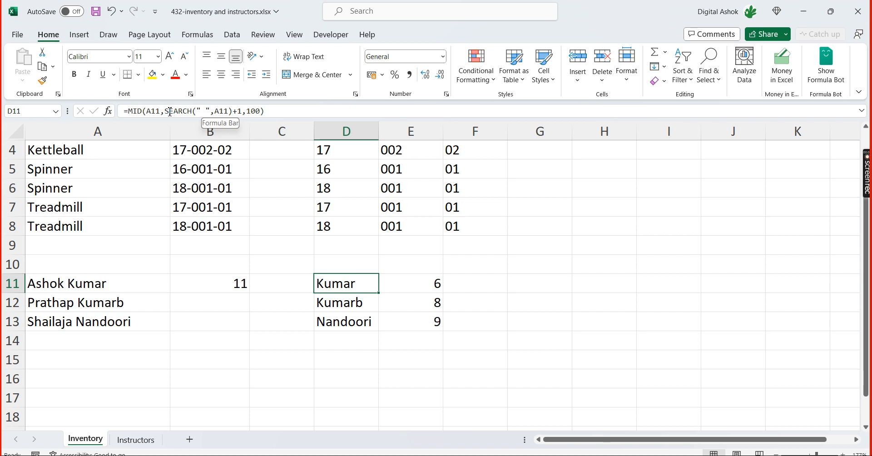
Start a MID formula in F11 with A11 as the text argument
{"action": "left_click", "coordinate": [495, 282]}
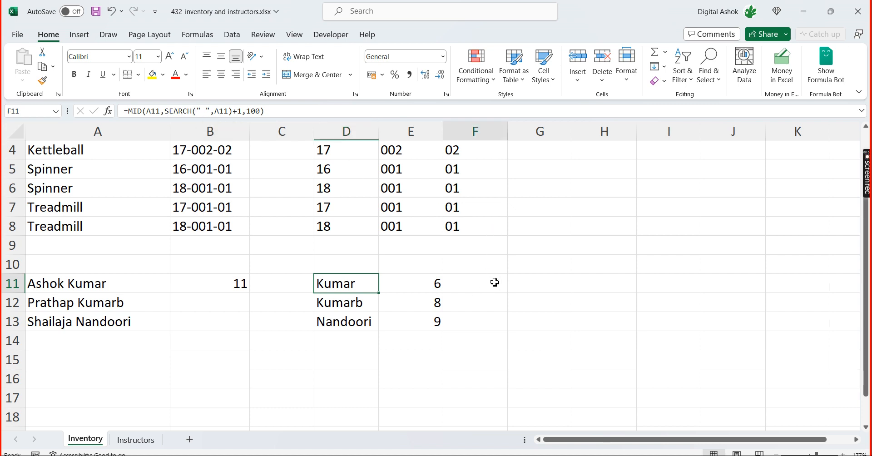
{"action": "type", "text": "="}
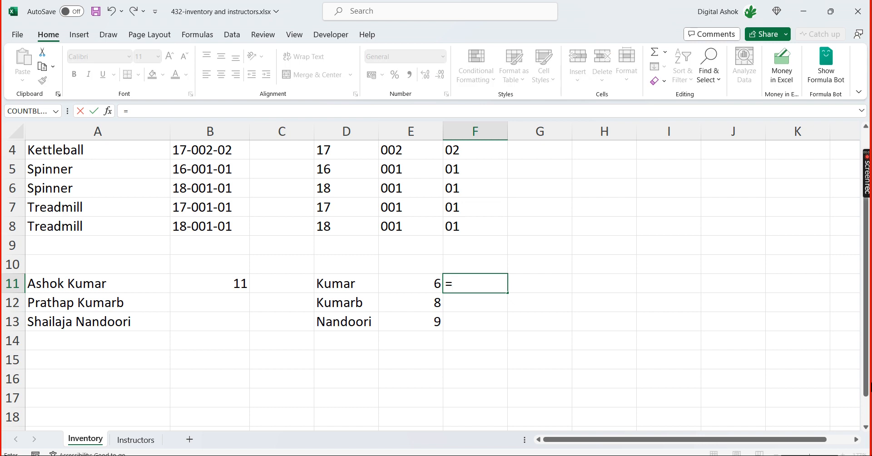
{"action": "type", "text": "mid"}
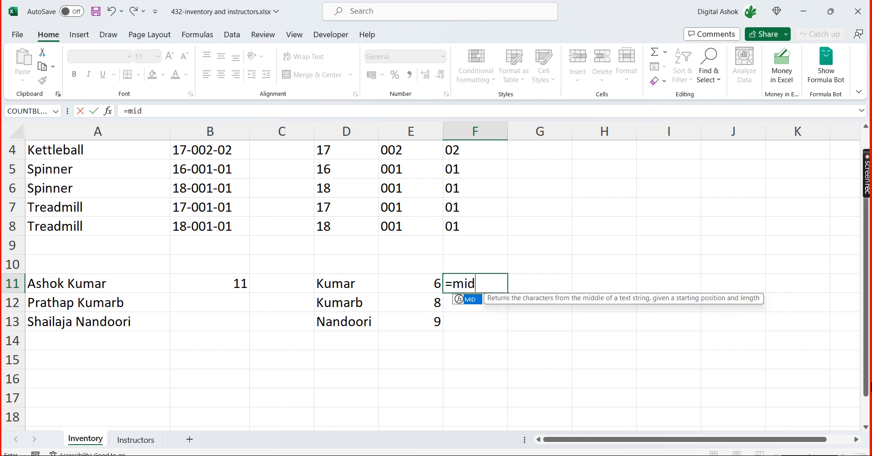
{"action": "key", "text": "Tab"}
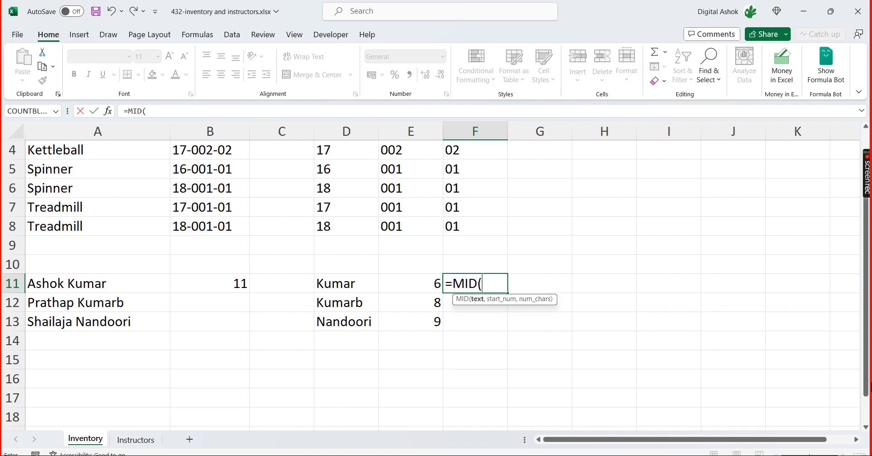
{"action": "key", "text": "Left"}
{"action": "key", "text": "Left"}
{"action": "key", "text": "Left"}
{"action": "key", "text": "Left"}
{"action": "key", "text": "Left"}
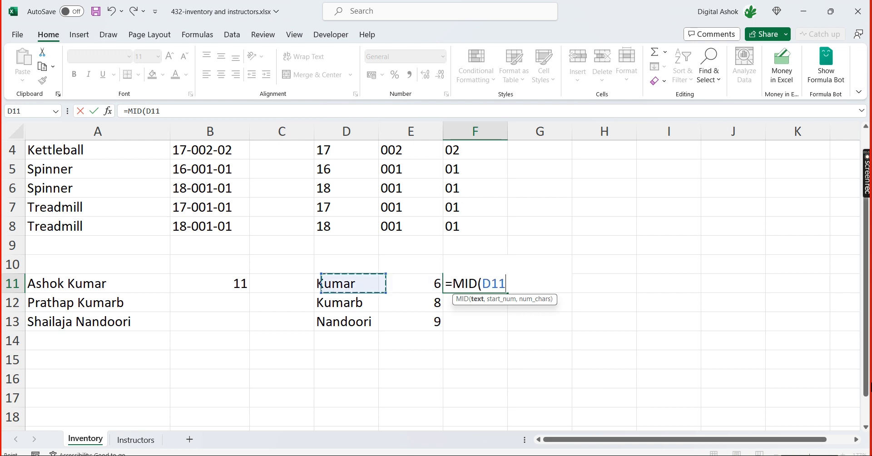
{"action": "type", "text": ","}
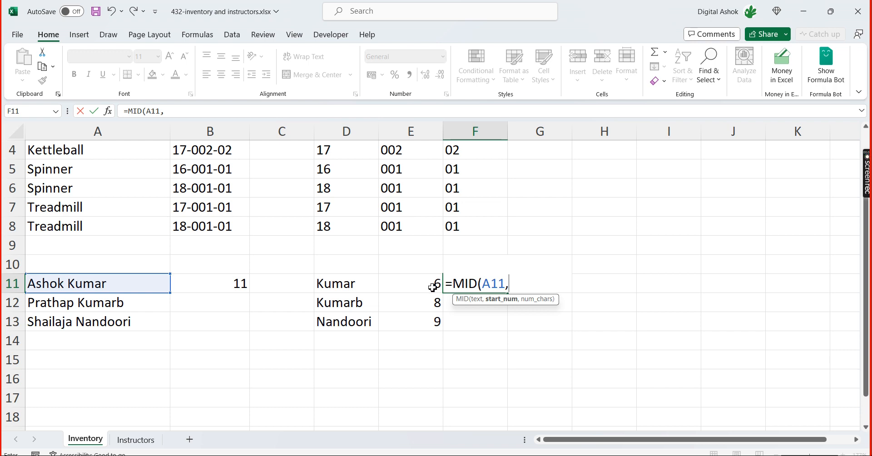
Nest SEARCH(" ",A11)+1 as the start number of the MID formula in F11
{"action": "type", "text": "se"}
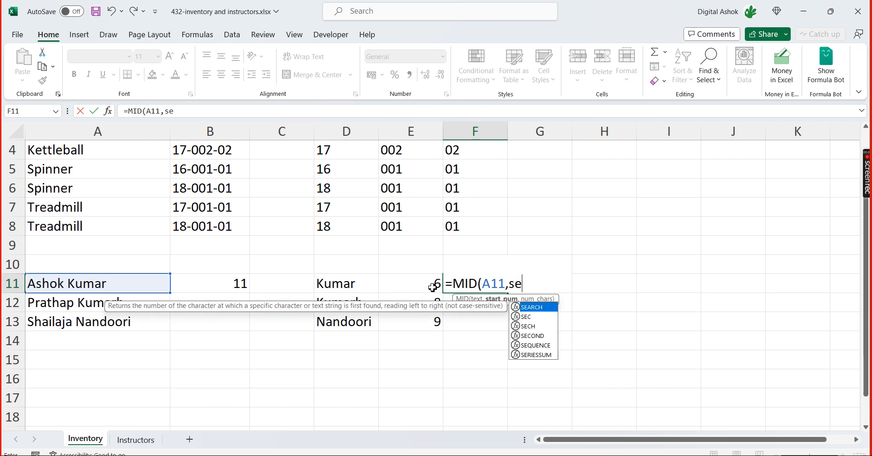
{"action": "type", "text": "ar"}
{"action": "key", "text": "Tab"}
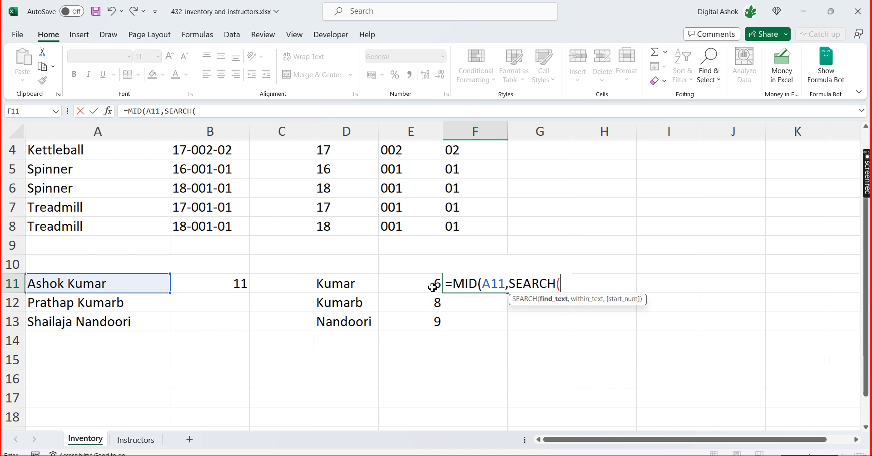
{"action": "type", "text": "\" \","}
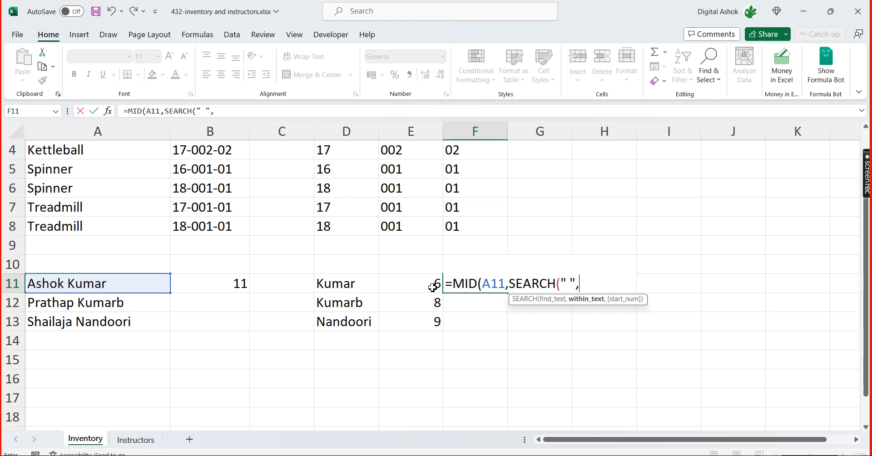
{"action": "left_click", "coordinate": [137, 288]}
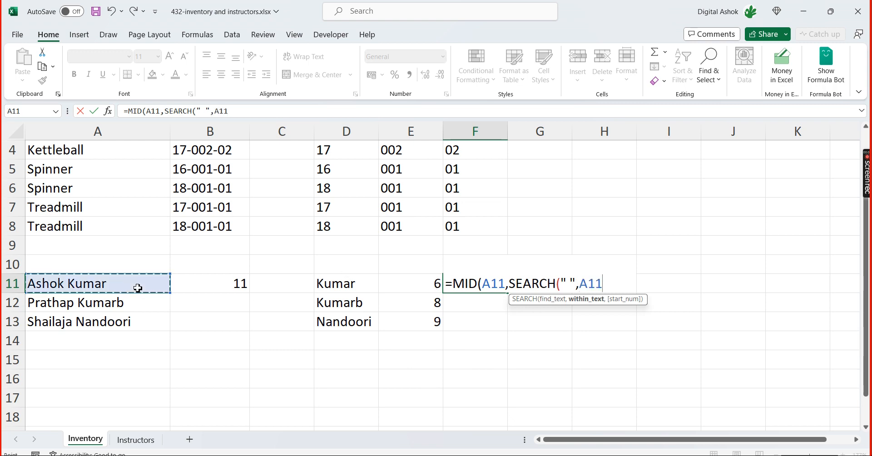
{"action": "type", "text": ")"}
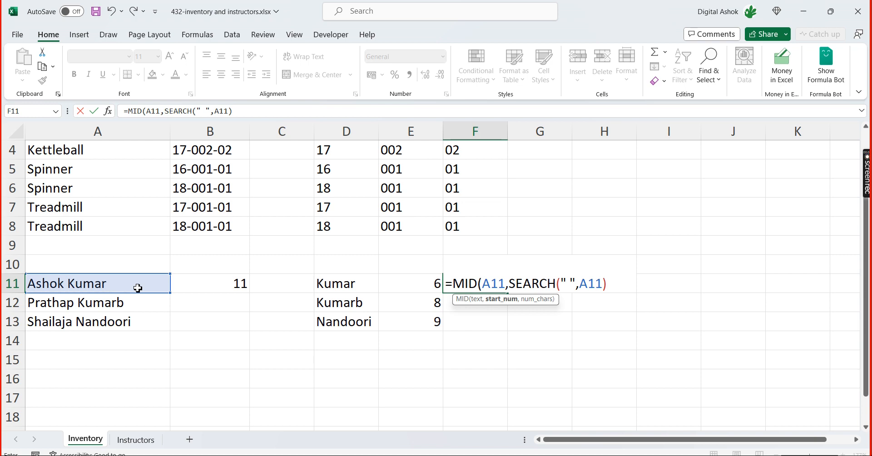
{"action": "type", "text": "+1"}
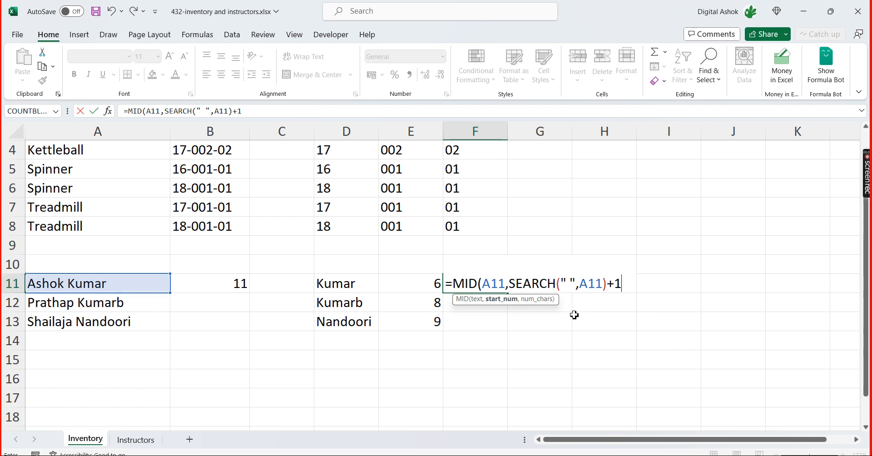
Complete the F11 formula with 100 as the number of characters and fill it down to F13
{"action": "left_click", "coordinate": [501, 306]}
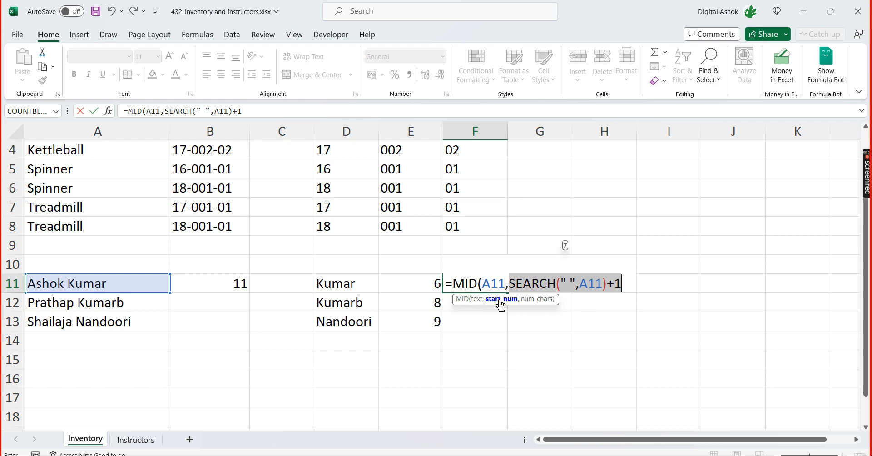
{"action": "left_click", "coordinate": [627, 288]}
{"action": "type", "text": ","}
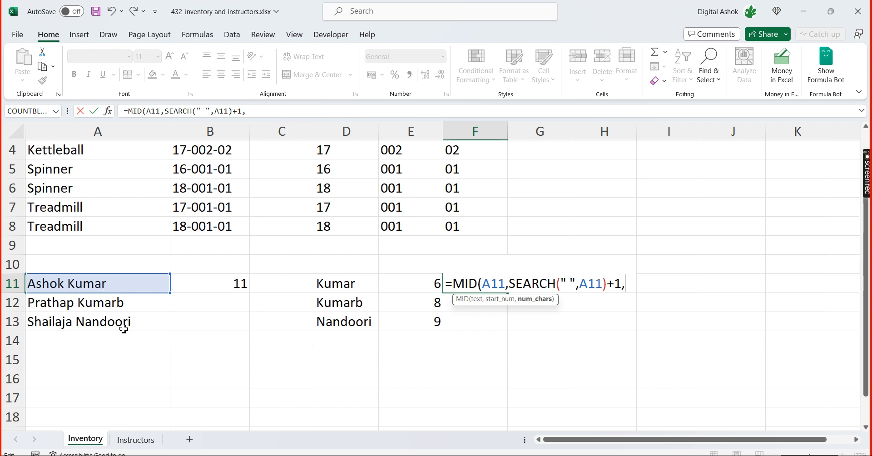
{"action": "type", "text": "100"}
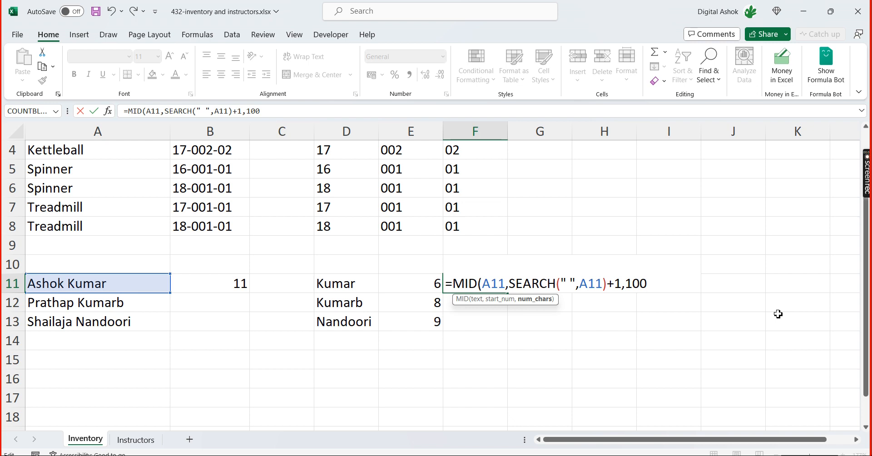
{"action": "type", "text": ")"}
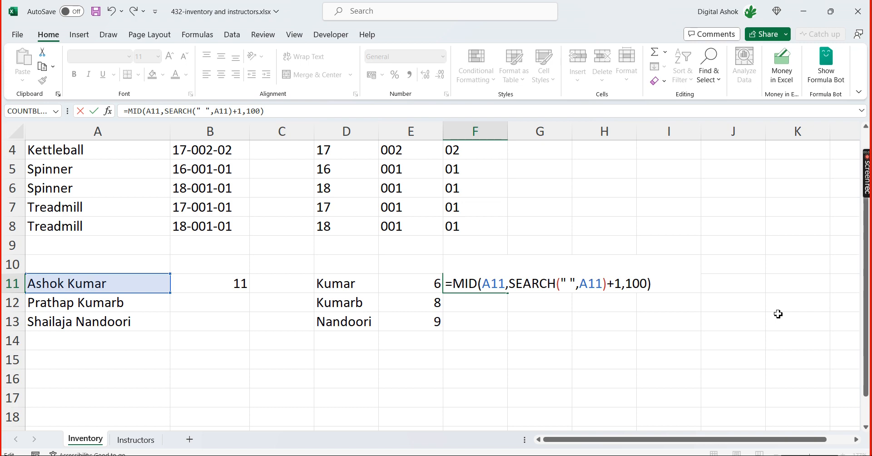
{"action": "key", "text": "Return"}
{"action": "key", "text": "Up"}
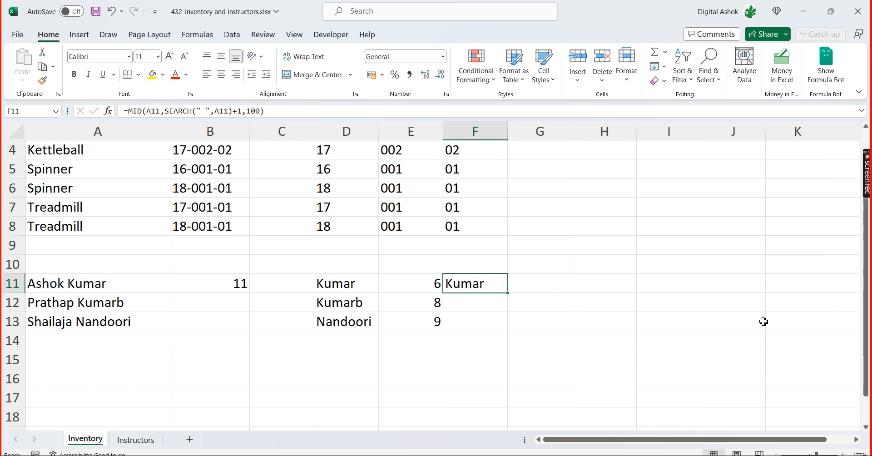
{"action": "left_click_drag", "start_coordinate": [510, 294], "coordinate": [509, 330]}
{"action": "left_click", "coordinate": [589, 307]}
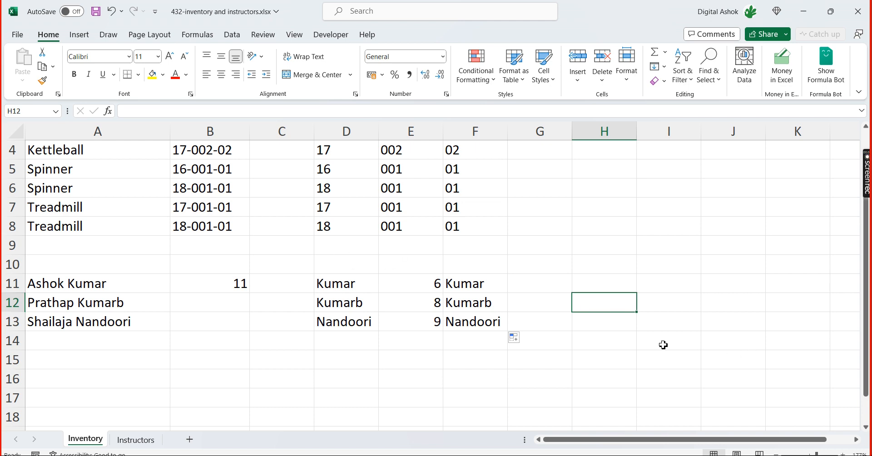
Switch to the 431-inventory and instructors.xlsx workbook and review the text function list below the inventory table
{"action": "key", "text": "alt+Tab"}
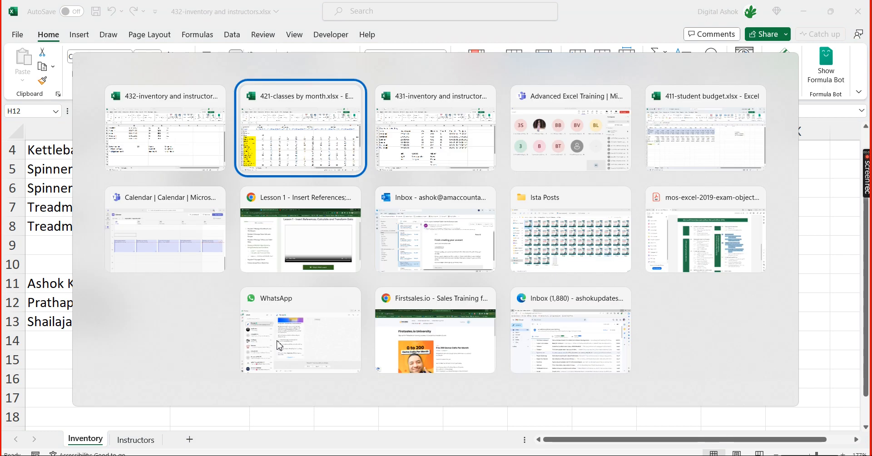
{"action": "key", "text": "alt+Tab"}
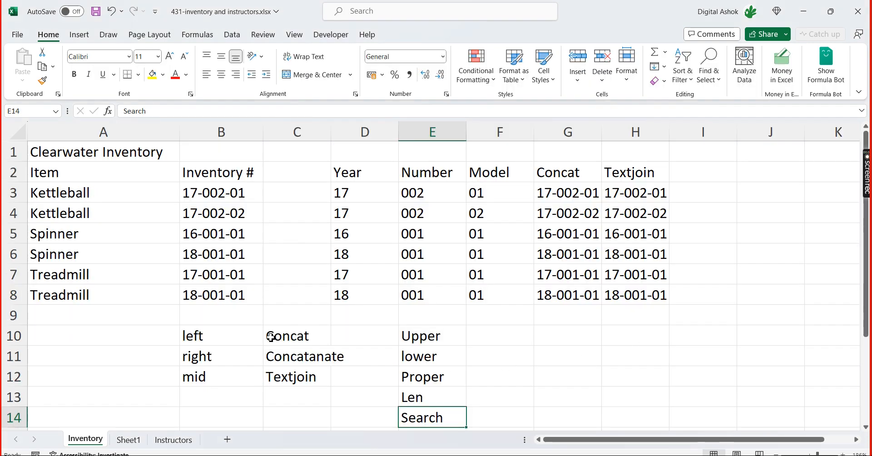
{"action": "scroll", "coordinate": [275, 342], "scroll_direction": "down", "scroll_amount": 2}
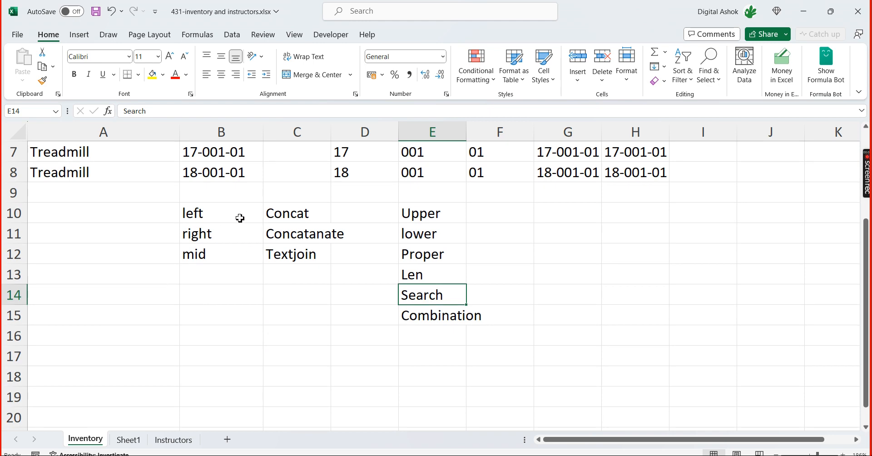
Copy the function names in X6:X13 of the January sheet in the 421-classes by month.xlsx workbook
{"action": "key", "text": "alt+Tab"}
{"action": "key", "text": "alt+Tab"}
{"action": "left_click_drag", "start_coordinate": [605, 444], "coordinate": [757, 449]}
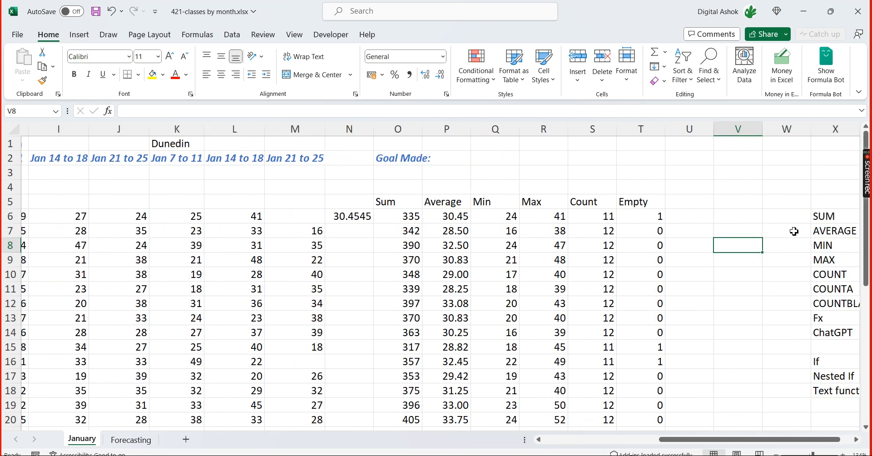
{"action": "left_click_drag", "start_coordinate": [832, 218], "coordinate": [843, 315]}
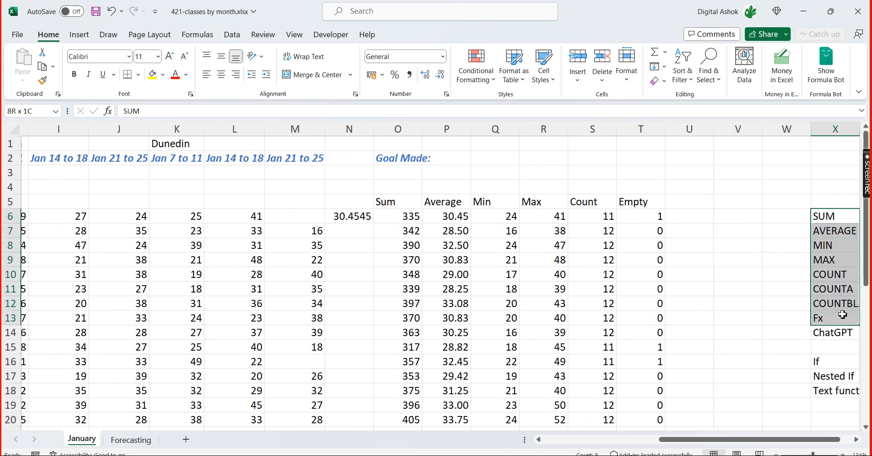
{"action": "key", "text": "ctrl+c"}
{"action": "key", "text": "Return"}
{"action": "key", "text": "alt+Tab"}
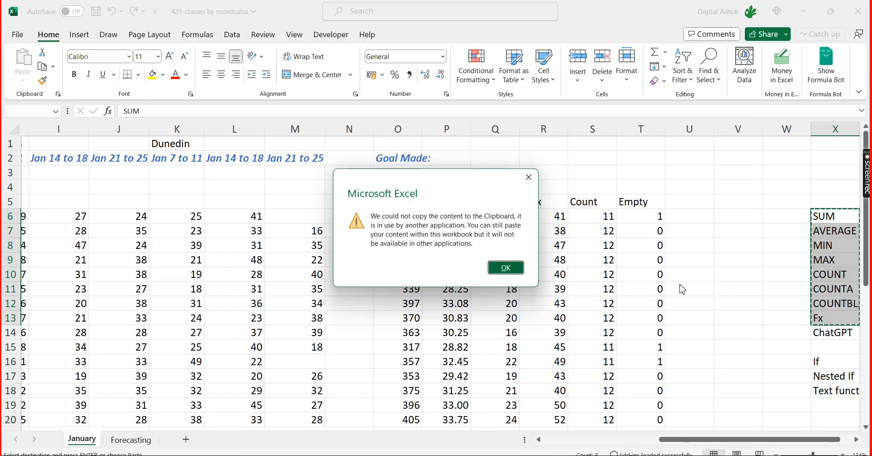
{"action": "left_click", "coordinate": [506, 268]}
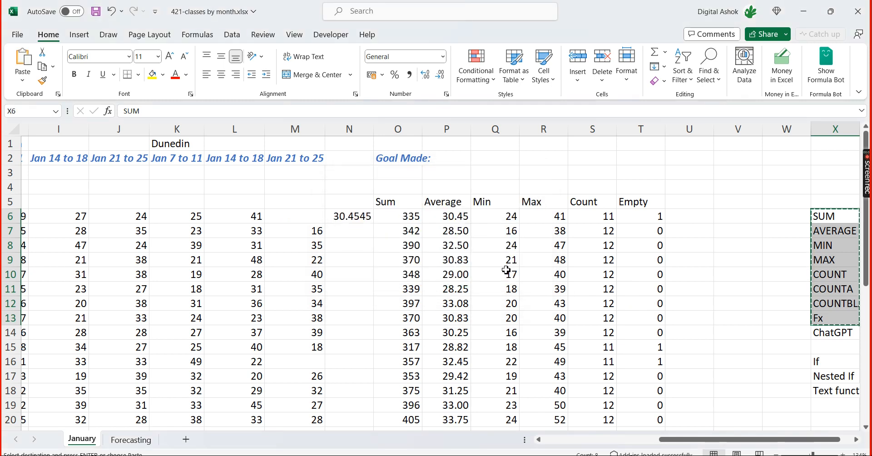
Return to the 432-inventory and instructors.xlsx workbook, glance at the Instructors sheet and go back to the Inventory sheet
{"action": "key", "text": "alt+Tab"}
{"action": "key", "text": "alt+Tab"}
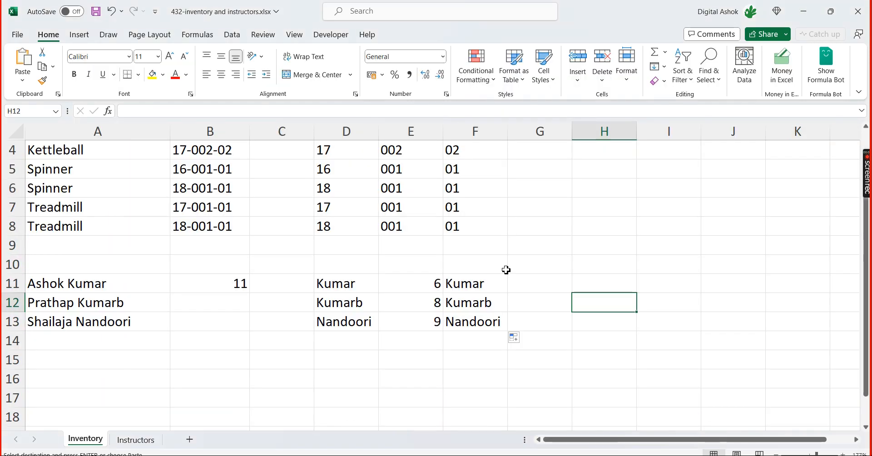
{"action": "left_click", "coordinate": [146, 439]}
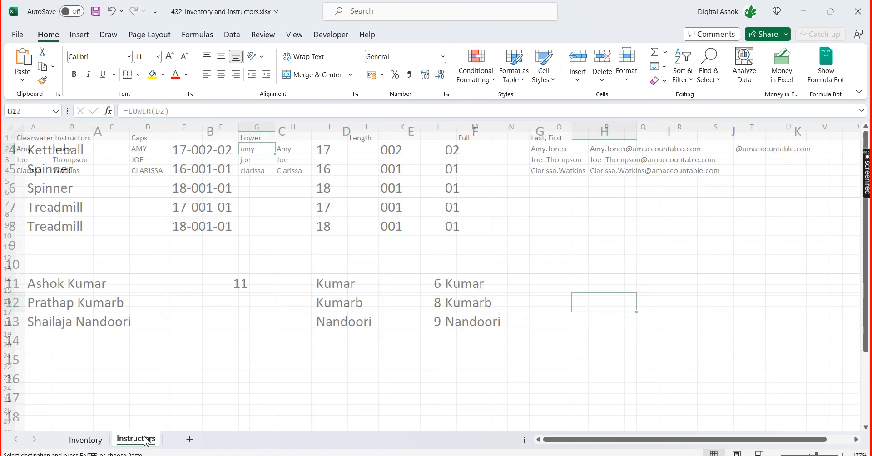
{"action": "left_click", "coordinate": [86, 440]}
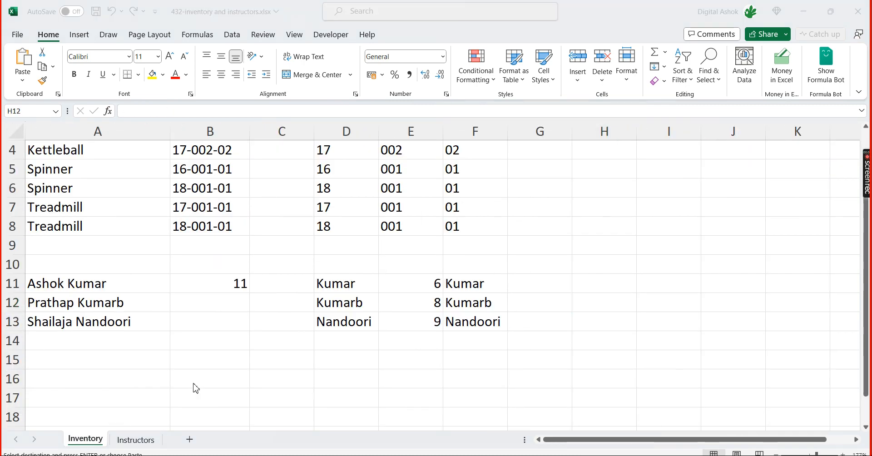
{"action": "key", "text": "alt+Tab"}
{"action": "key", "text": "alt+Tab"}
{"action": "key", "text": "alt+Tab"}
{"action": "key", "text": "alt+Tab"}
{"action": "key", "text": "alt+Tab"}
{"action": "key", "text": "alt+Tab"}
{"action": "key", "text": "alt+Tab"}
{"action": "key", "text": "alt+Tab"}
{"action": "key", "text": "alt+Tab"}
{"action": "key", "text": "alt+Tab"}
{"action": "key", "text": "alt+Tab"}
{"action": "key", "text": "alt+Tab"}
{"action": "key", "text": "alt+Tab"}
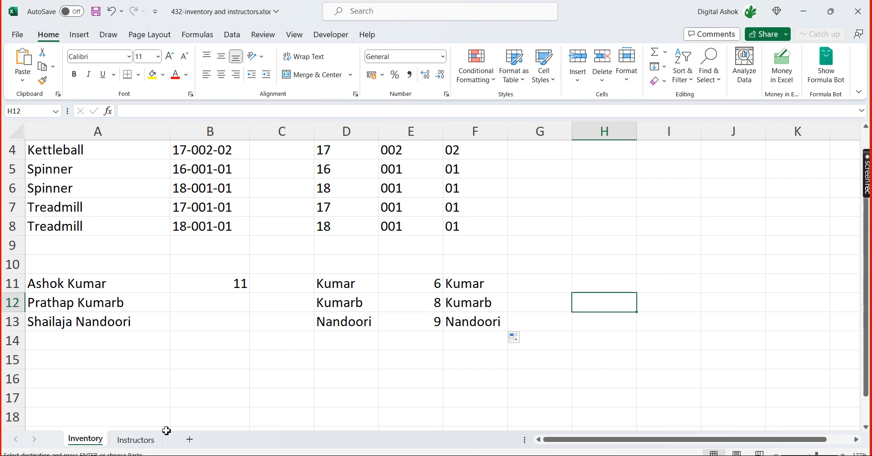
Check the 421-classes by month.xlsx workbook and switch to the function list in 431-inventory and instructors.xlsx
{"action": "key", "text": "alt+Tab"}
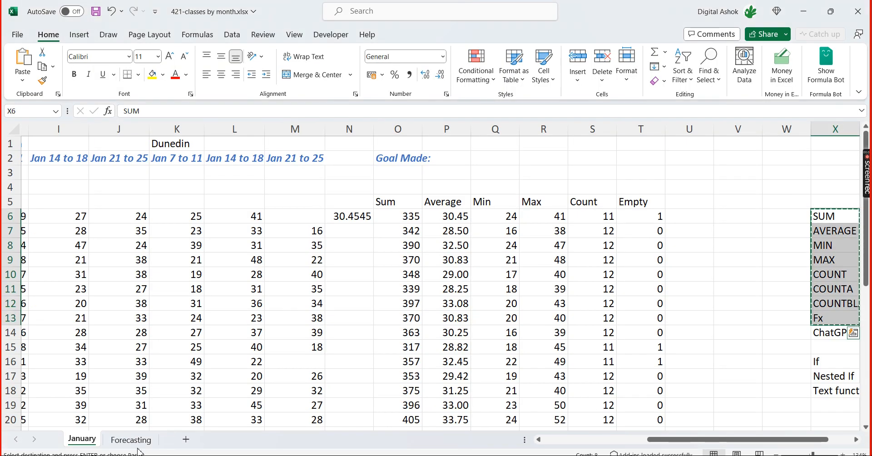
{"action": "key", "text": "alt+Tab"}
{"action": "key", "text": "alt+Tab"}
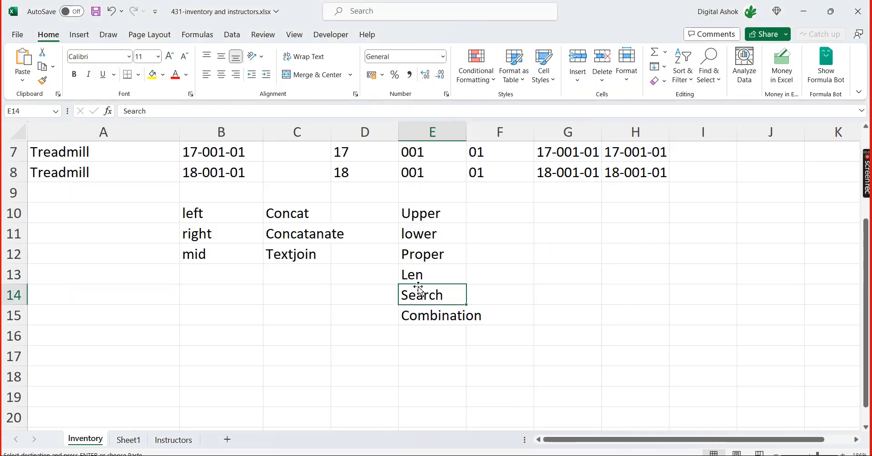
Paste the copied function names into G10:G17 of the Inventory sheet, beside the text function list, and highlight the combined list
{"action": "left_click", "coordinate": [521, 207]}
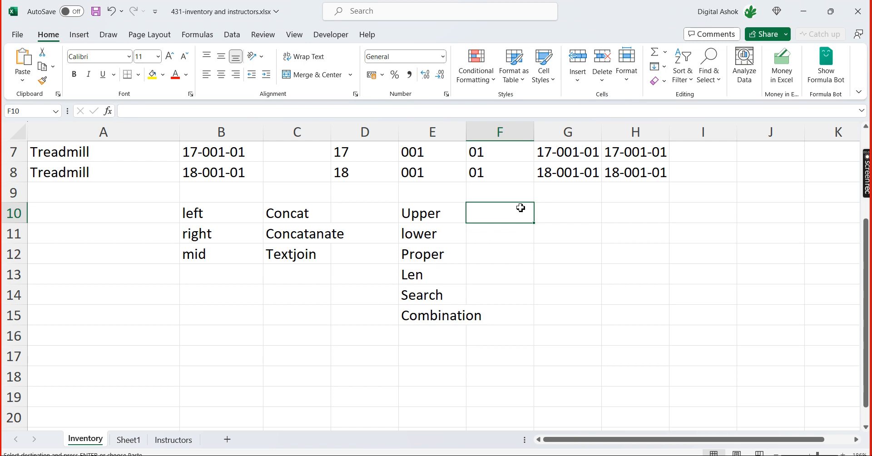
{"action": "left_click", "coordinate": [561, 209]}
{"action": "key", "text": "ctrl+v"}
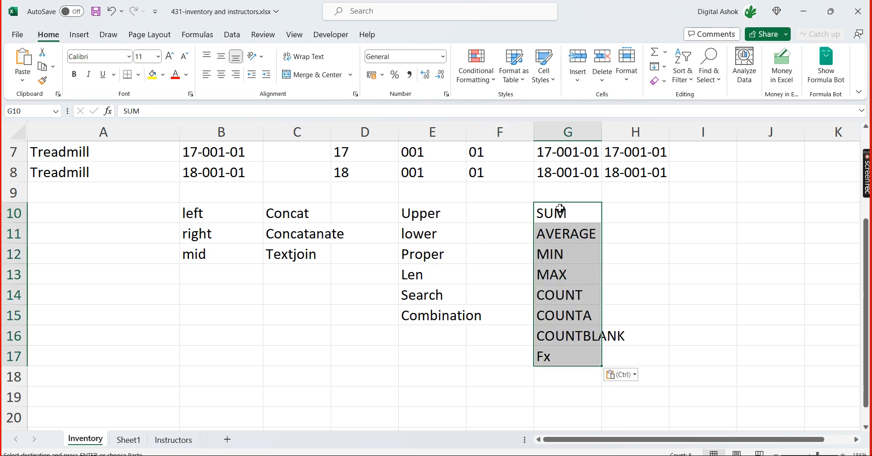
{"action": "left_click", "coordinate": [711, 271]}
{"action": "left_click_drag", "start_coordinate": [204, 213], "coordinate": [581, 358]}
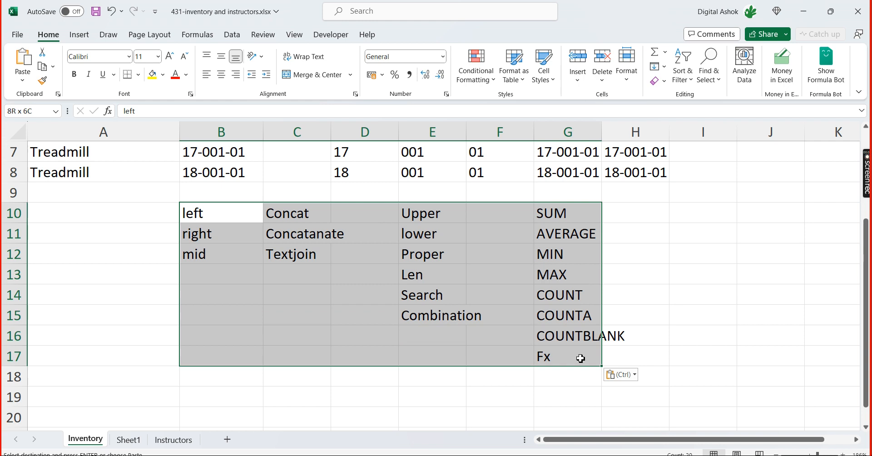
{"action": "left_click", "coordinate": [702, 260]}
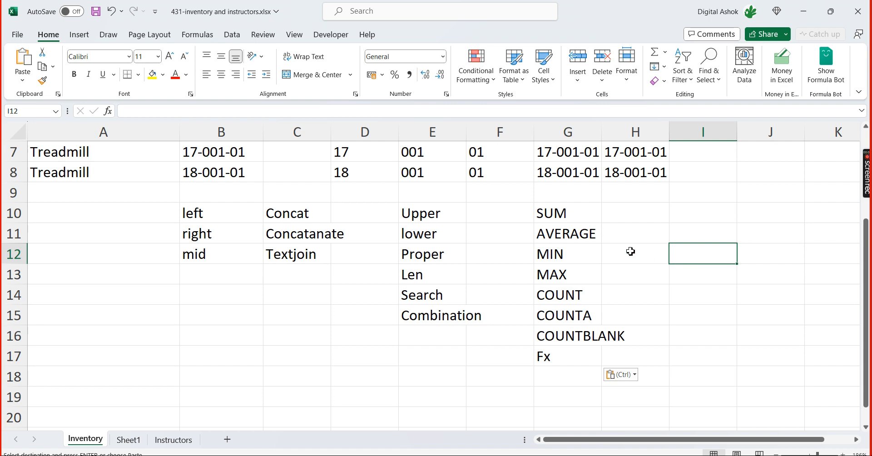
Review the text function groups in B10:E15, from left, right and mid through the Concat and Upper groups to Len, Search and Combination
{"action": "left_click_drag", "start_coordinate": [220, 220], "coordinate": [219, 259]}
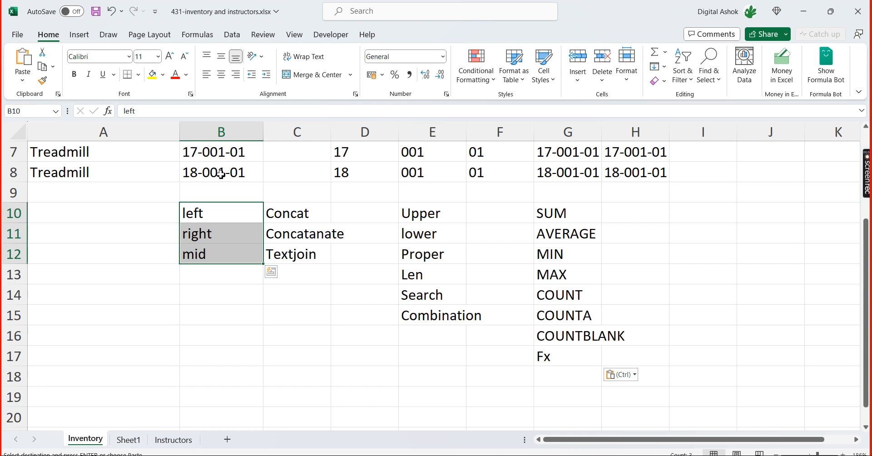
{"action": "left_click", "coordinate": [294, 222]}
{"action": "left_click_drag", "start_coordinate": [293, 223], "coordinate": [297, 259]}
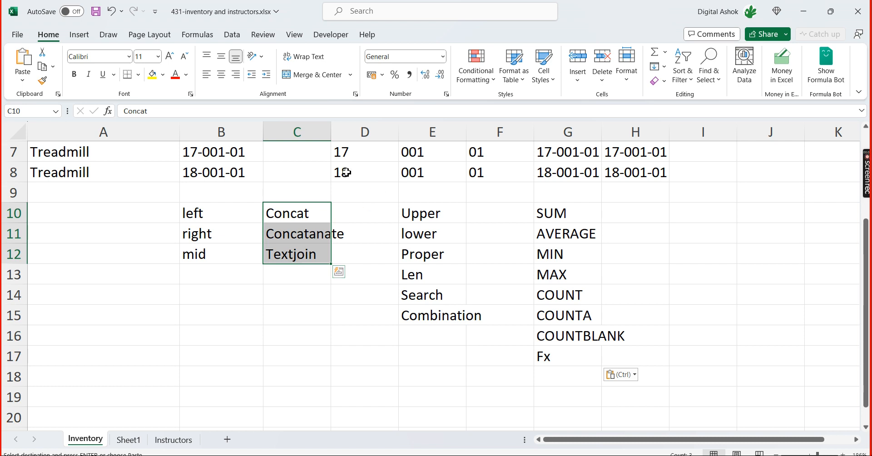
{"action": "left_click_drag", "start_coordinate": [228, 218], "coordinate": [224, 255]}
{"action": "left_click_drag", "start_coordinate": [303, 216], "coordinate": [313, 251]}
{"action": "left_click_drag", "start_coordinate": [418, 214], "coordinate": [422, 249]}
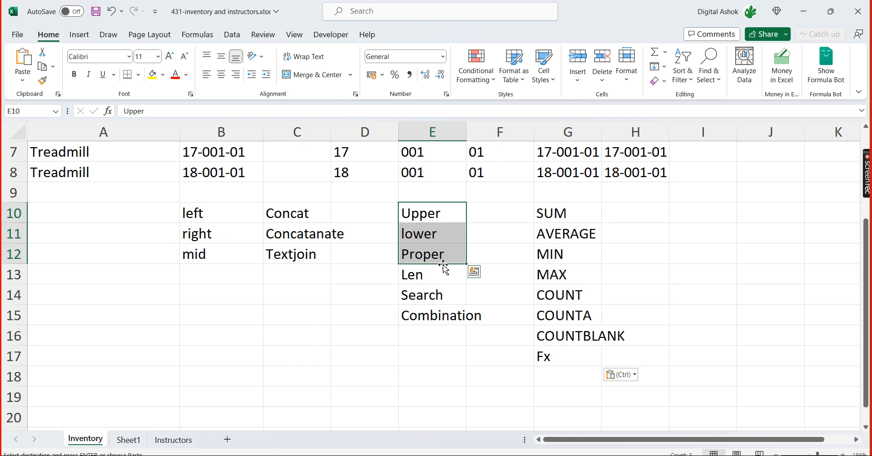
{"action": "left_click", "coordinate": [443, 282]}
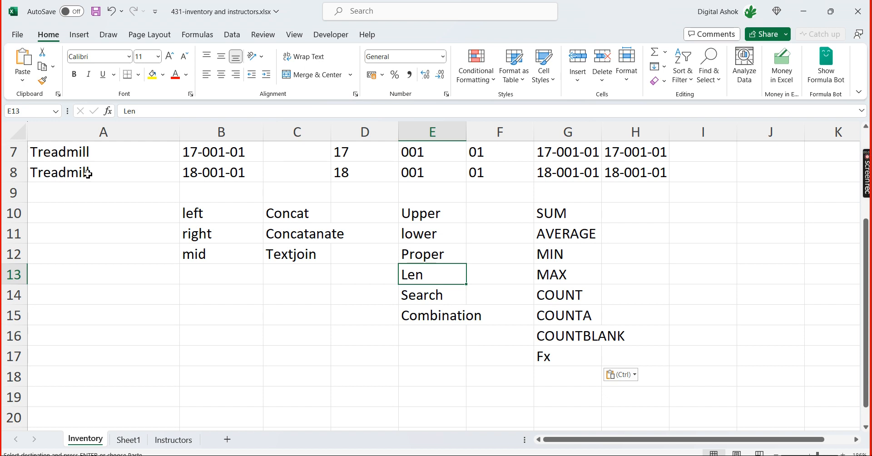
{"action": "left_click", "coordinate": [417, 299]}
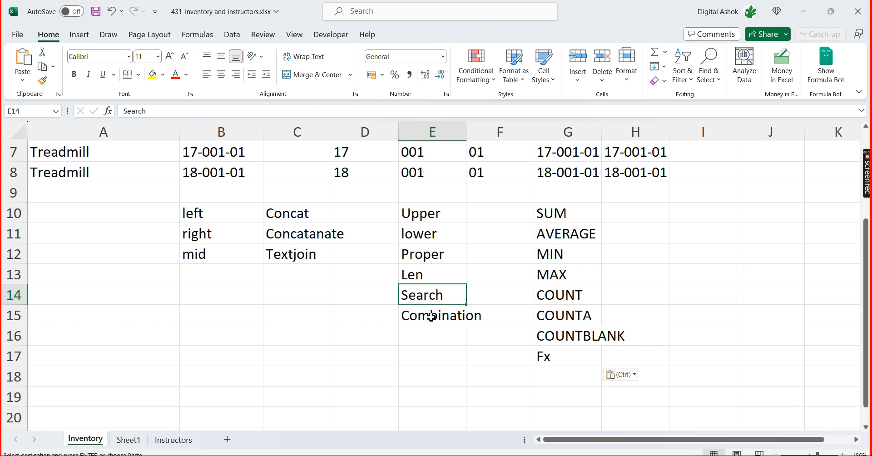
{"action": "left_click", "coordinate": [429, 317]}
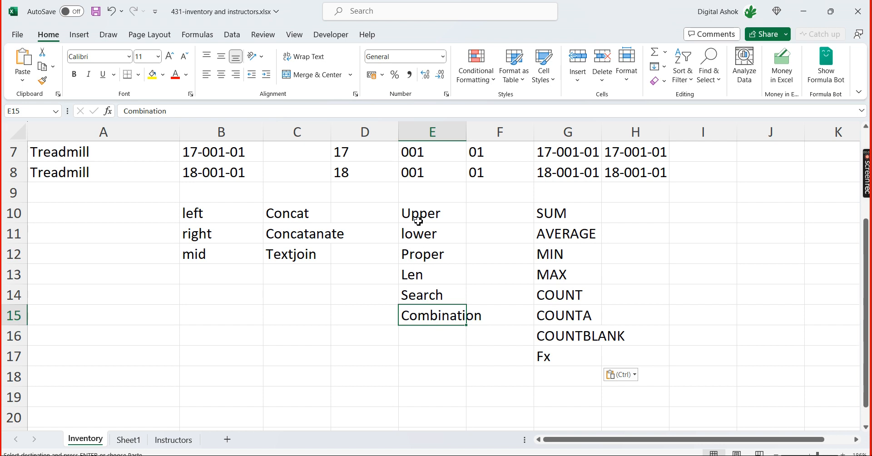
Go through the function names in G10:G16 one by one, from SUM to COUNTBLANK
{"action": "left_click", "coordinate": [562, 212]}
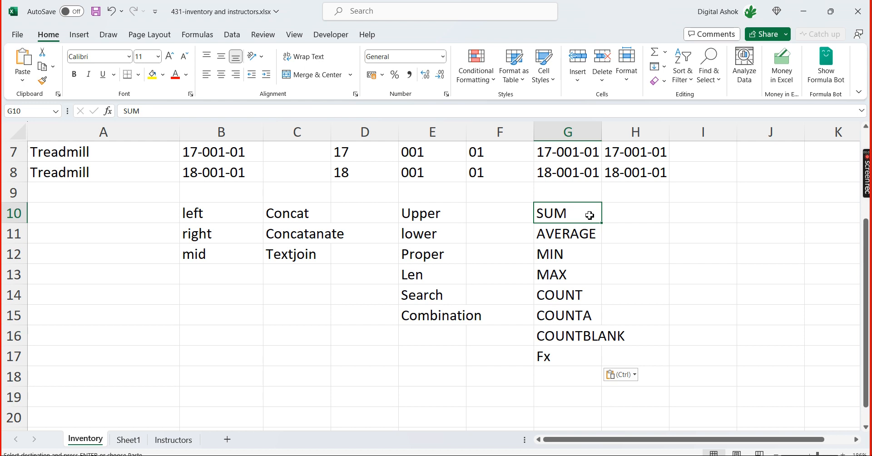
{"action": "left_click", "coordinate": [589, 235]}
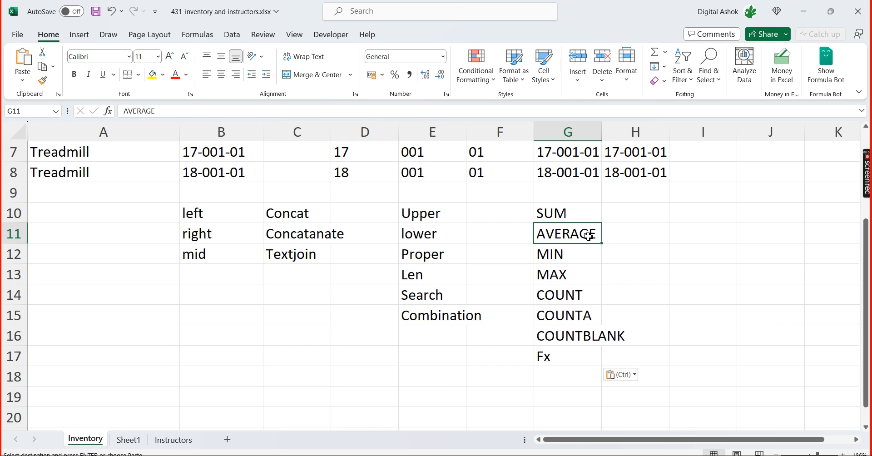
{"action": "left_click", "coordinate": [579, 254]}
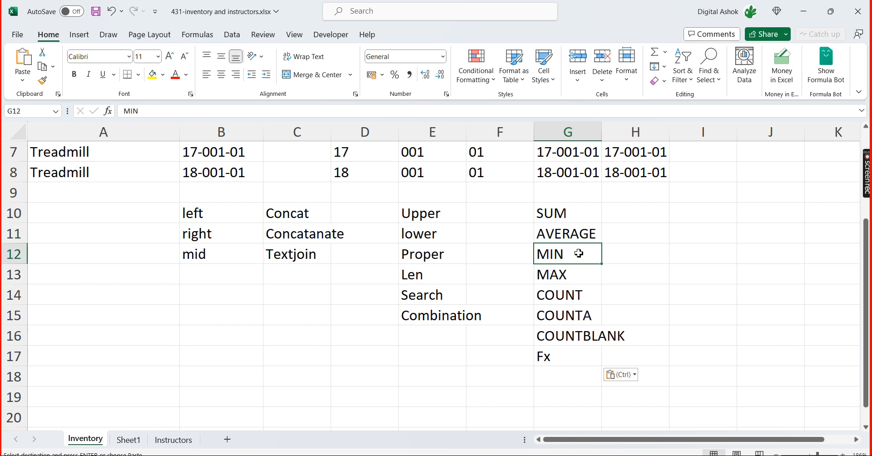
{"action": "left_click", "coordinate": [576, 279]}
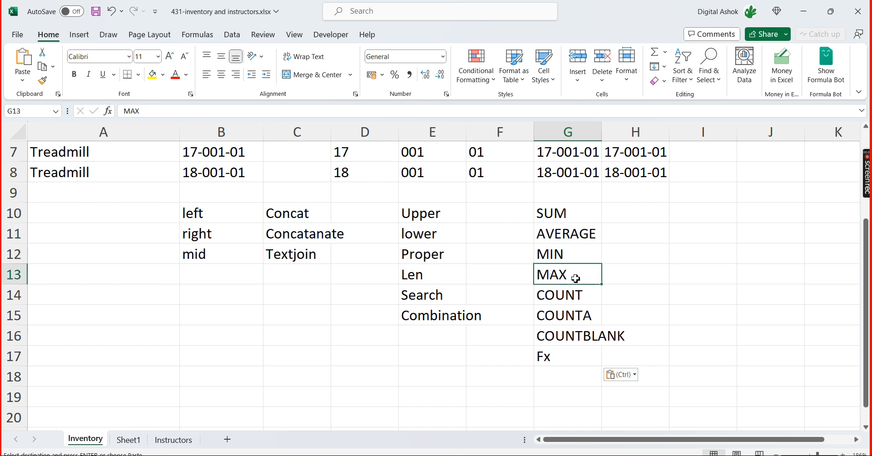
{"action": "left_click", "coordinate": [591, 298]}
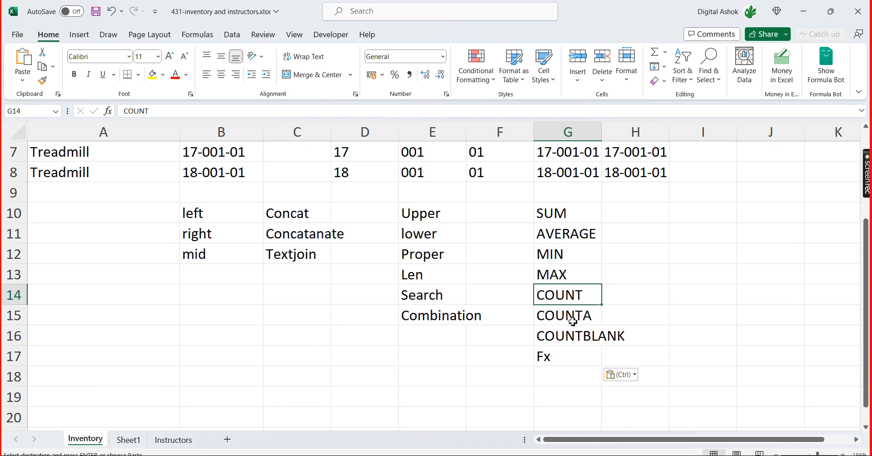
{"action": "left_click", "coordinate": [563, 315]}
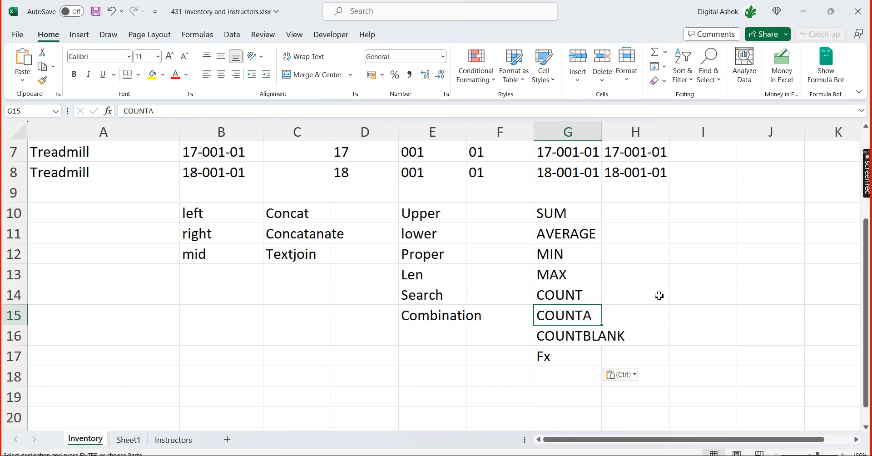
{"action": "left_click", "coordinate": [565, 338]}
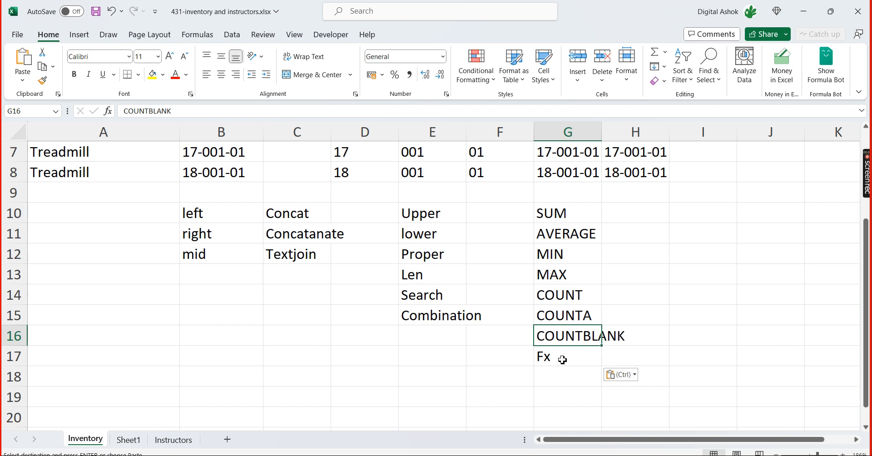
View the Insert Function dialog for the Fx entry in G17, close it without inserting anything, and highlight the list in B10:G17
{"action": "left_click", "coordinate": [562, 360]}
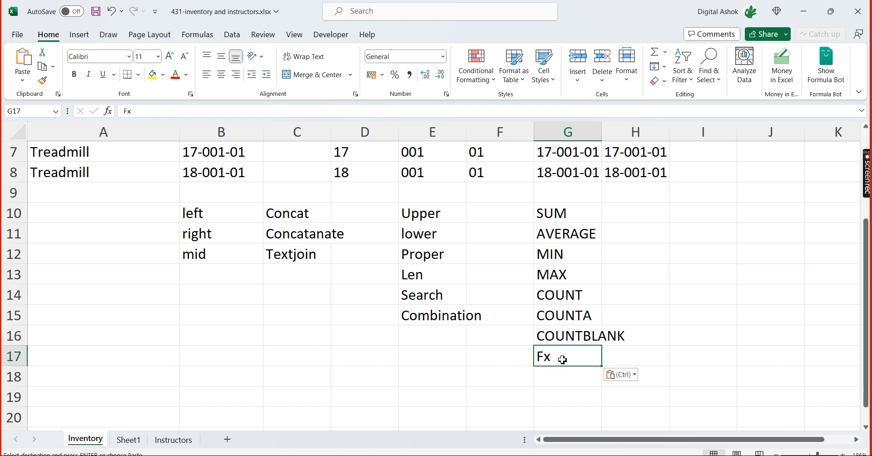
{"action": "left_click", "coordinate": [108, 111]}
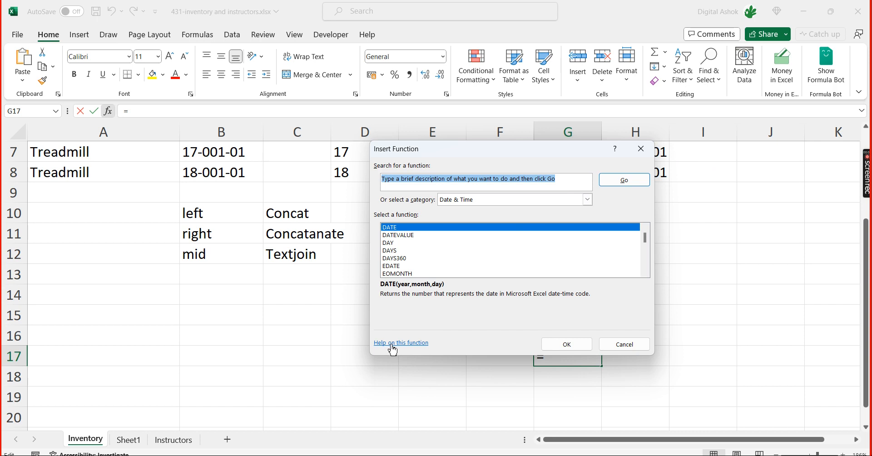
{"action": "left_click", "coordinate": [647, 153]}
{"action": "left_click", "coordinate": [701, 295]}
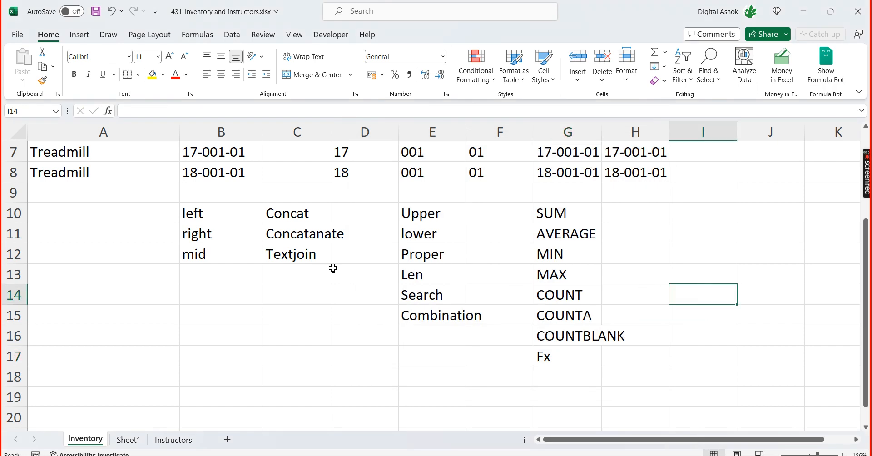
{"action": "left_click_drag", "start_coordinate": [220, 218], "coordinate": [572, 361]}
{"action": "left_click", "coordinate": [694, 278]}
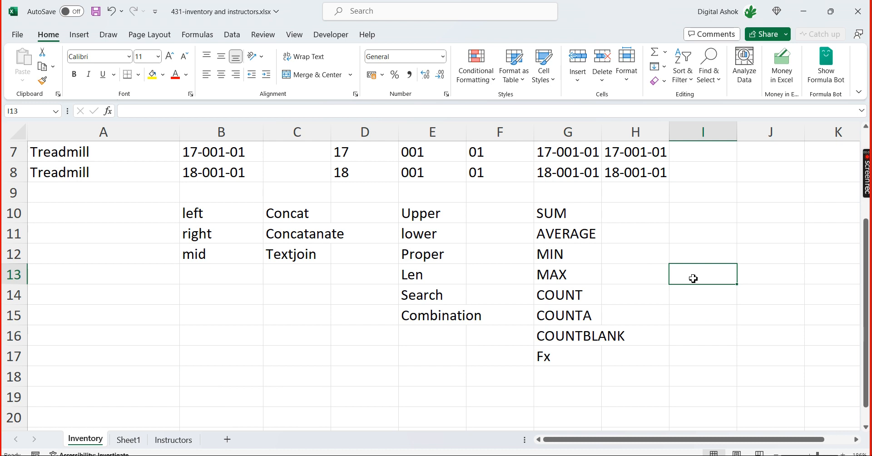